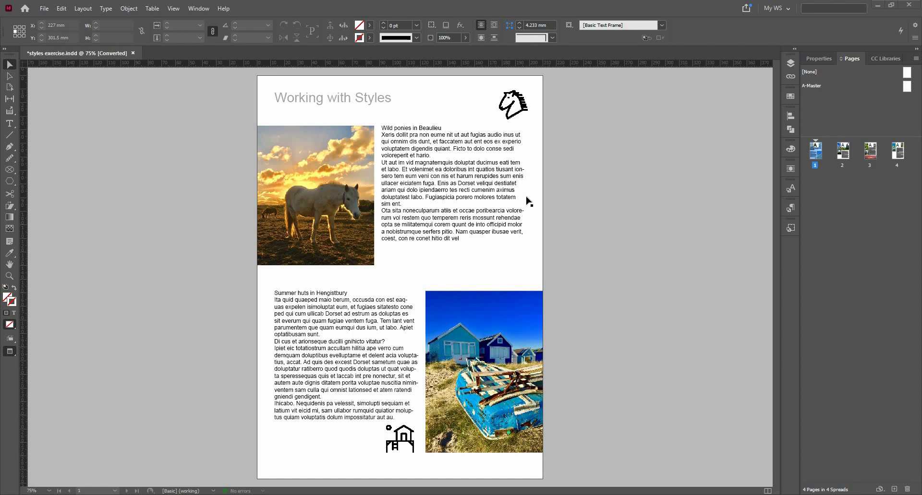
Review the available character, paragraph and object styles and where the different style types can be found
{"action": "left_click", "coordinate": [796, 190]}
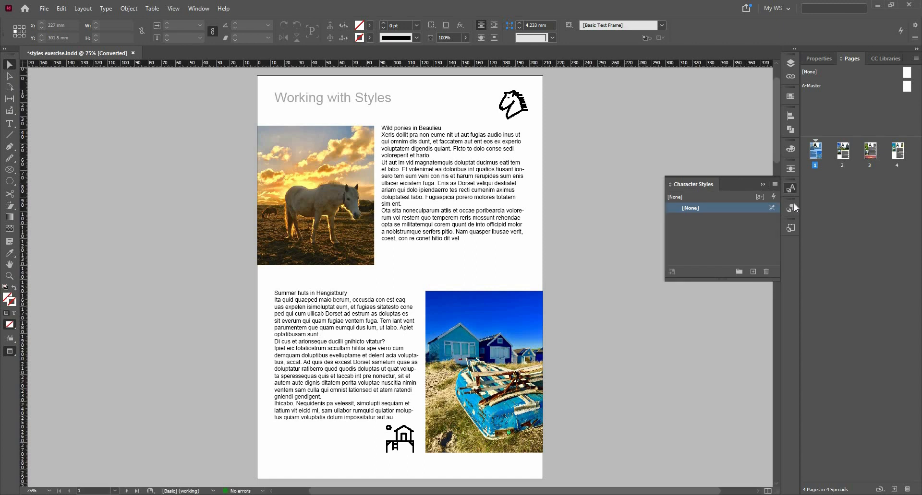
{"action": "left_click", "coordinate": [792, 208]}
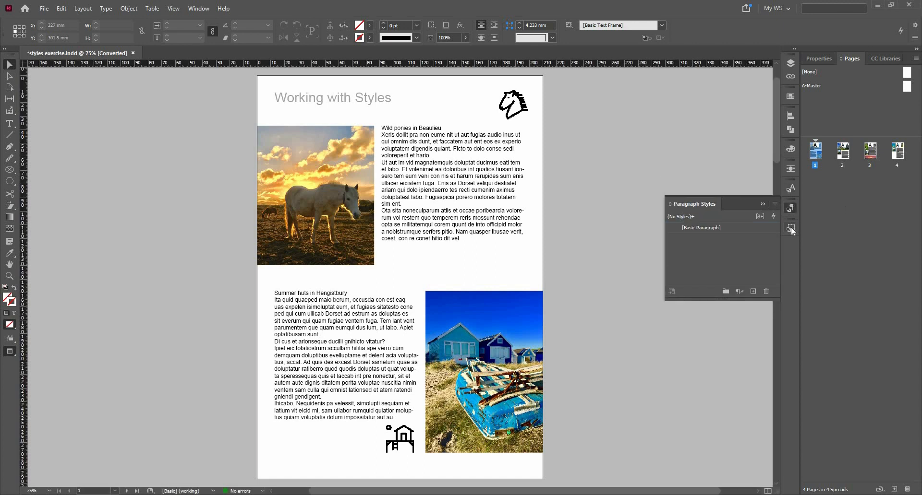
{"action": "left_click", "coordinate": [791, 228]}
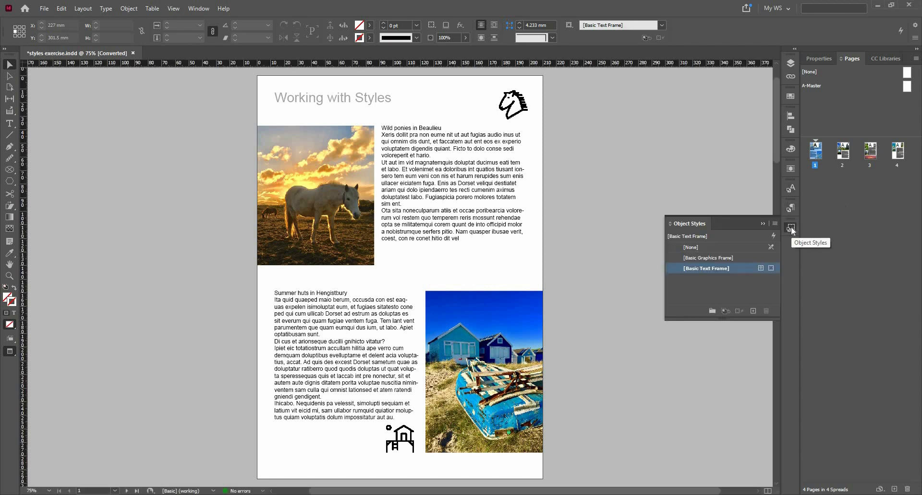
{"action": "left_click", "coordinate": [200, 9]}
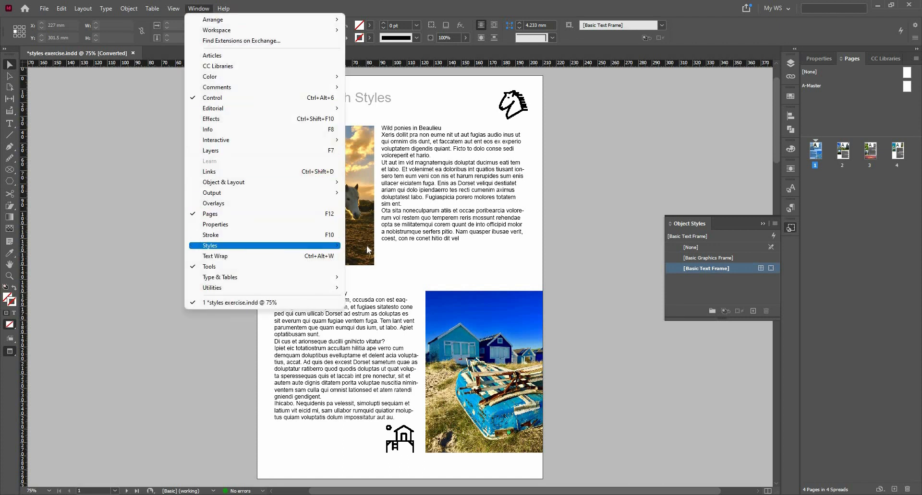
{"action": "mouse_move", "coordinate": [308, 246]}
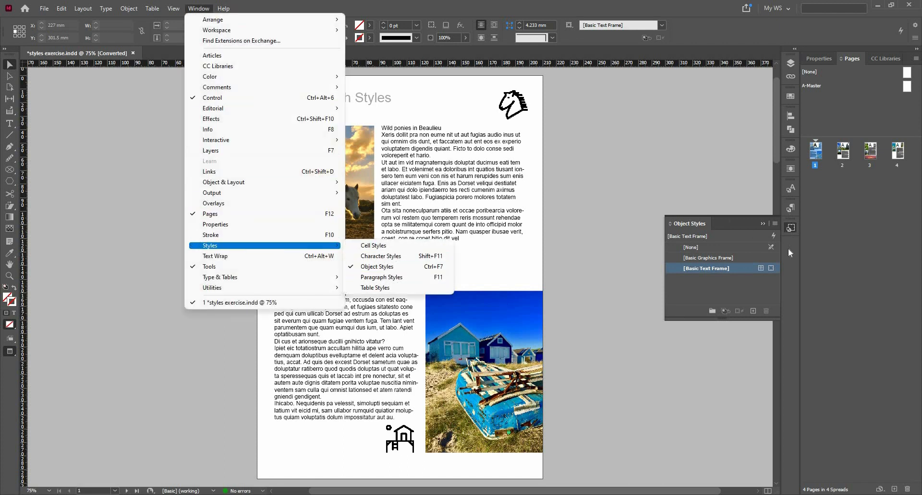
{"action": "left_click", "coordinate": [791, 236]}
{"action": "left_click", "coordinate": [791, 232]}
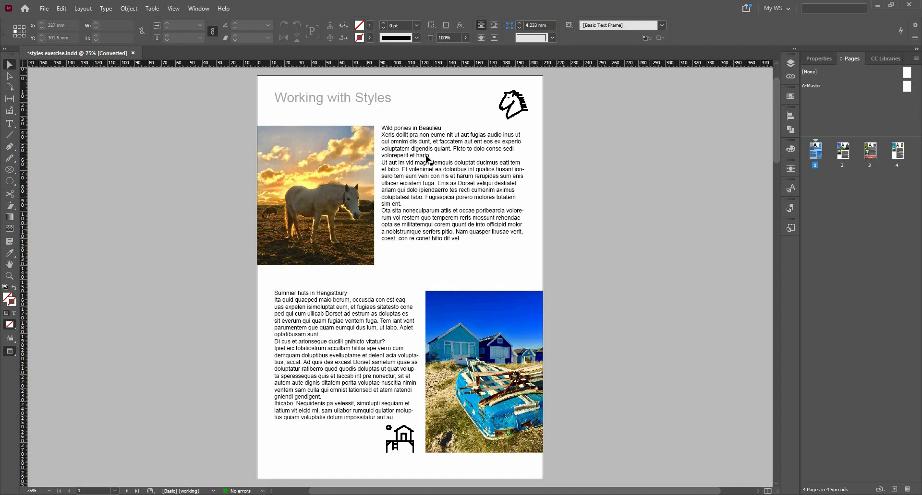
Make the word "magnatemquis" in the wild ponies text Bold and colour it C=100 M=0 Y=0 K=0
{"action": "scroll", "coordinate": [445, 165], "scroll_direction": "up", "scroll_amount": 1}
{"action": "scroll", "coordinate": [445, 165], "scroll_direction": "up", "scroll_amount": 3}
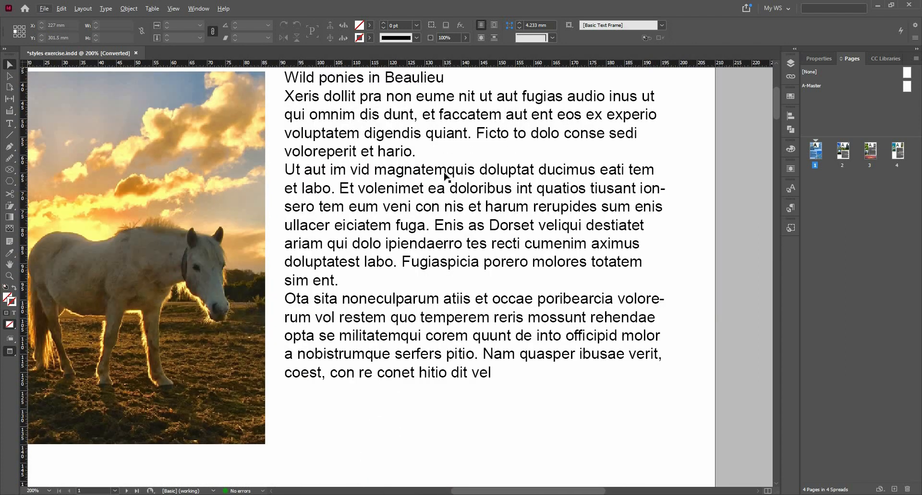
{"action": "left_click", "coordinate": [445, 170]}
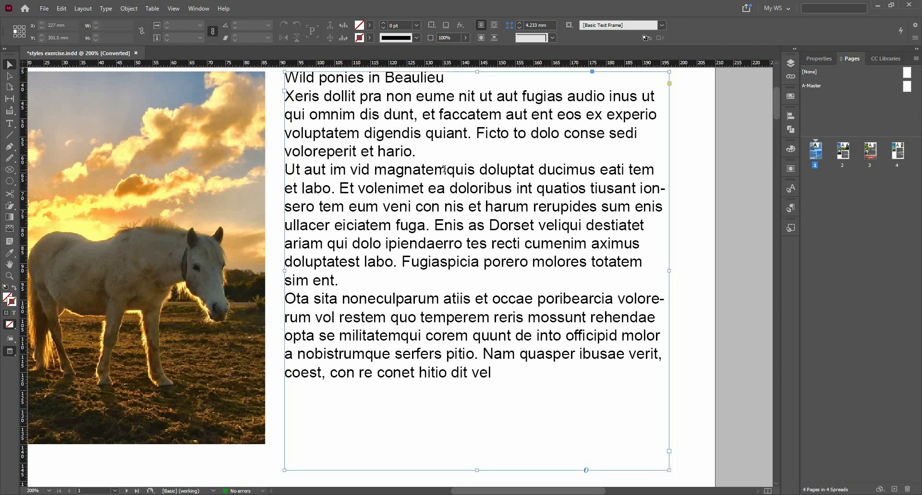
{"action": "double_click", "coordinate": [409, 173]}
{"action": "double_click", "coordinate": [409, 172]}
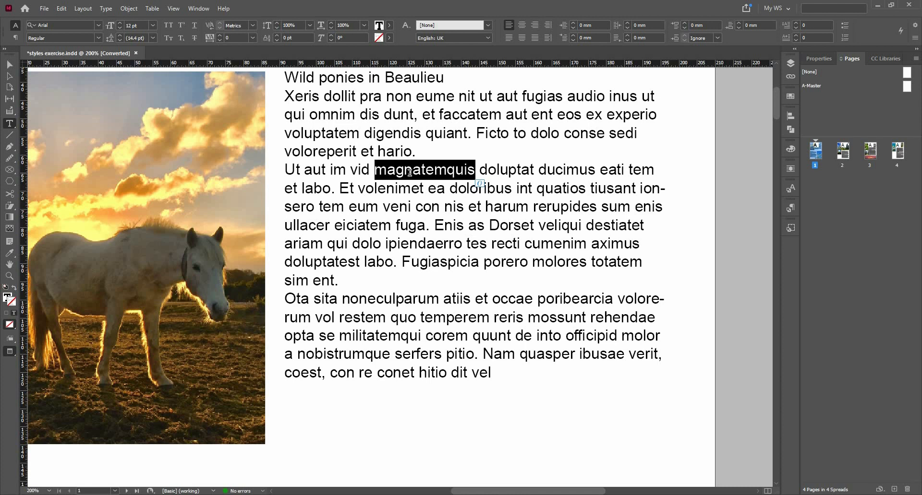
{"action": "left_click", "coordinate": [99, 38]}
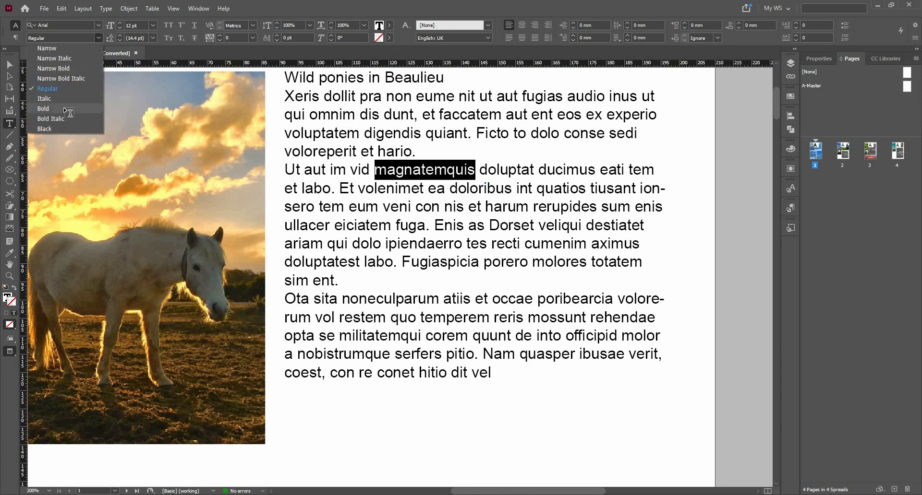
{"action": "left_click", "coordinate": [64, 108]}
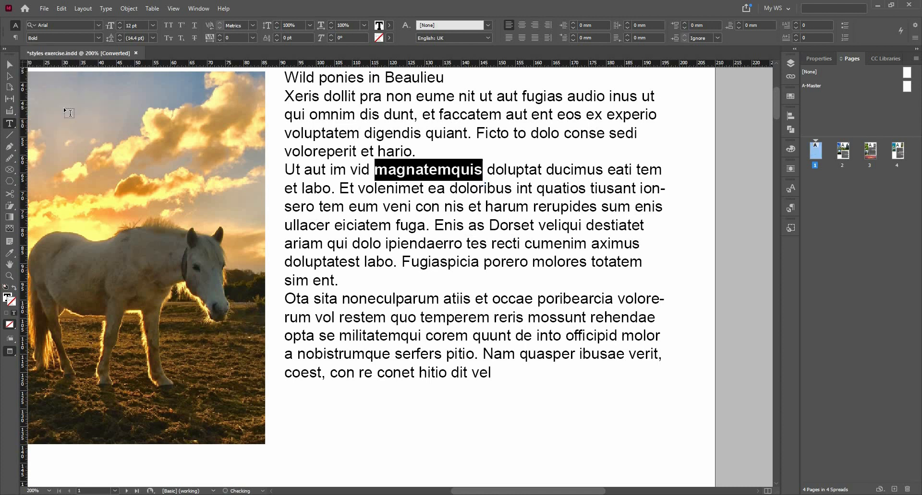
{"action": "left_click", "coordinate": [390, 25]}
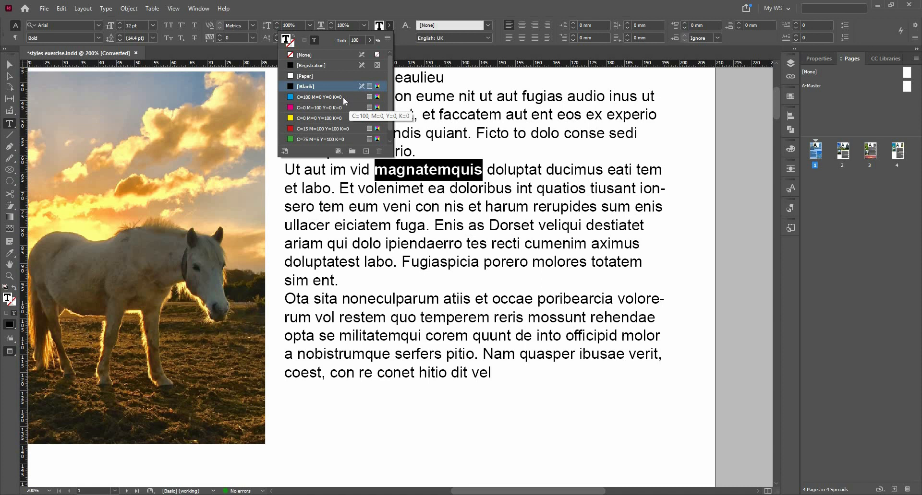
{"action": "left_click", "coordinate": [344, 98]}
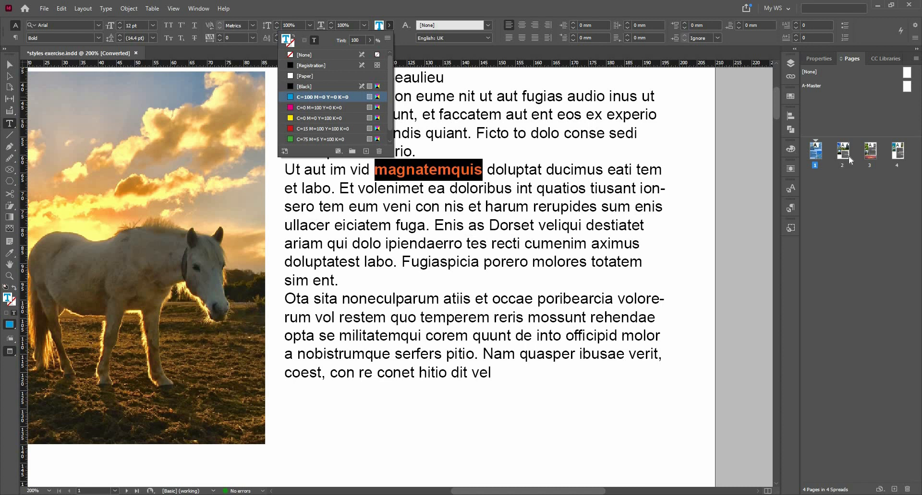
Start a new character style from the formatted word and name it "highlighting"
{"action": "left_click", "coordinate": [791, 190]}
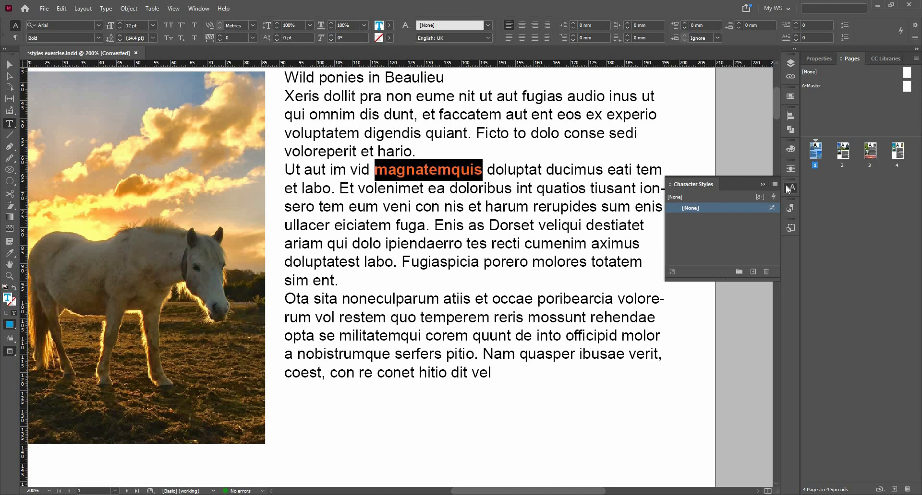
{"action": "left_click", "coordinate": [489, 25]}
{"action": "left_click", "coordinate": [489, 25]}
{"action": "left_click", "coordinate": [753, 272], "text": "alt"}
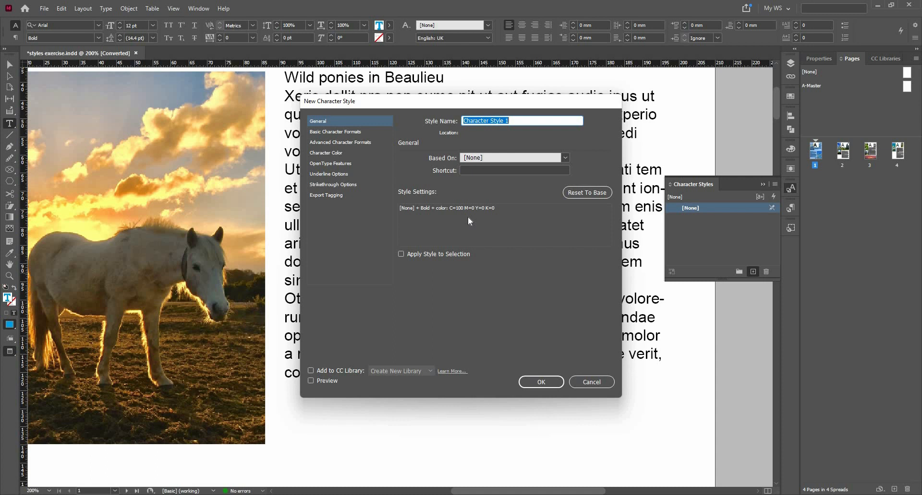
{"action": "type", "text": "highlighting"}
Examine the new style's character format, colour, OpenType, underline, strikethrough and general settings
{"action": "left_click", "coordinate": [347, 132]}
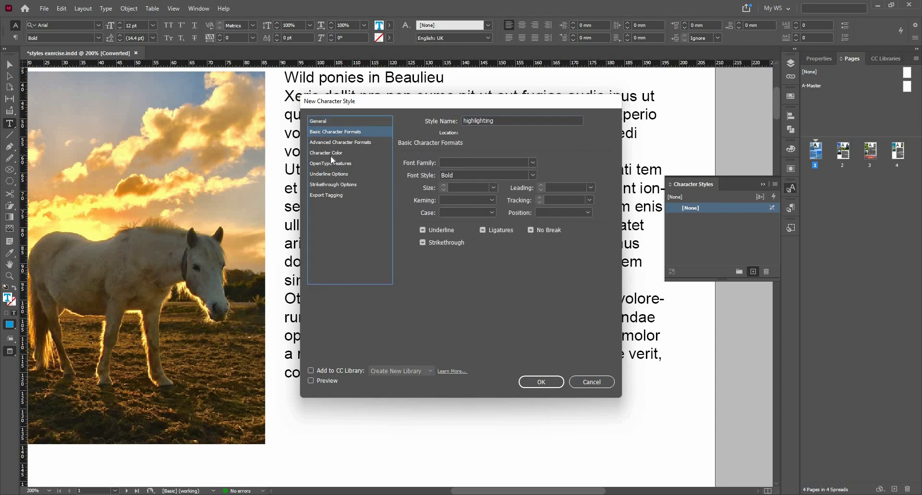
{"action": "left_click", "coordinate": [339, 184]}
{"action": "left_click", "coordinate": [340, 139]}
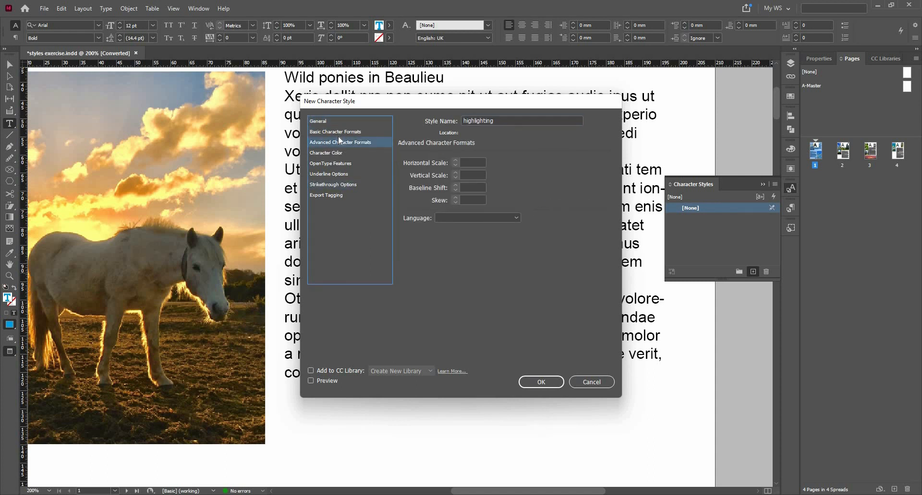
{"action": "left_click", "coordinate": [339, 132]}
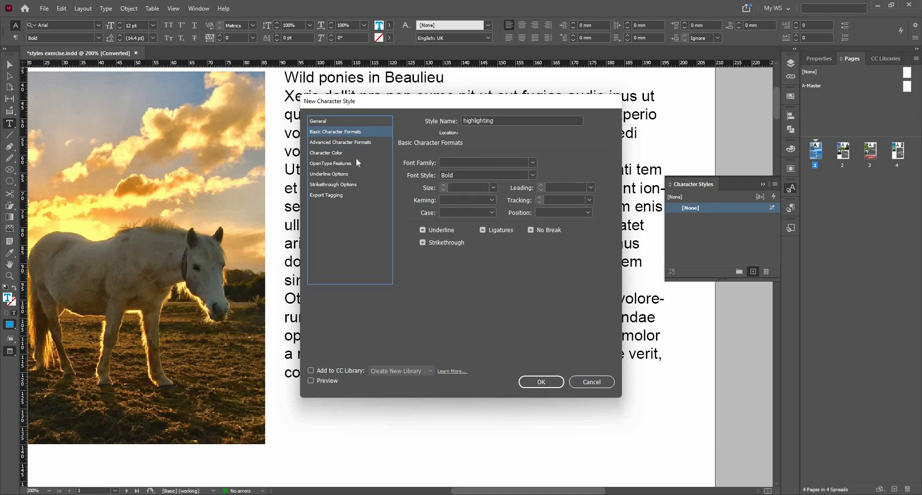
{"action": "key", "text": "Down"}
{"action": "key", "text": "Down"}
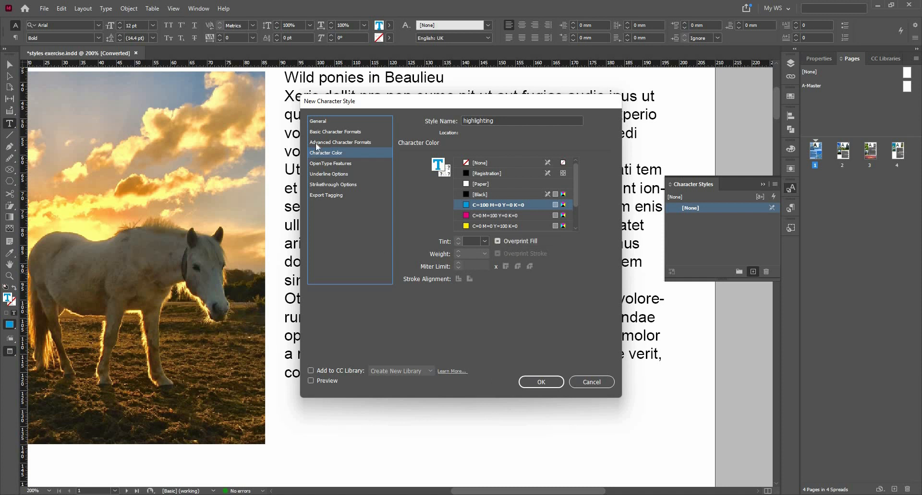
{"action": "left_click", "coordinate": [342, 143]}
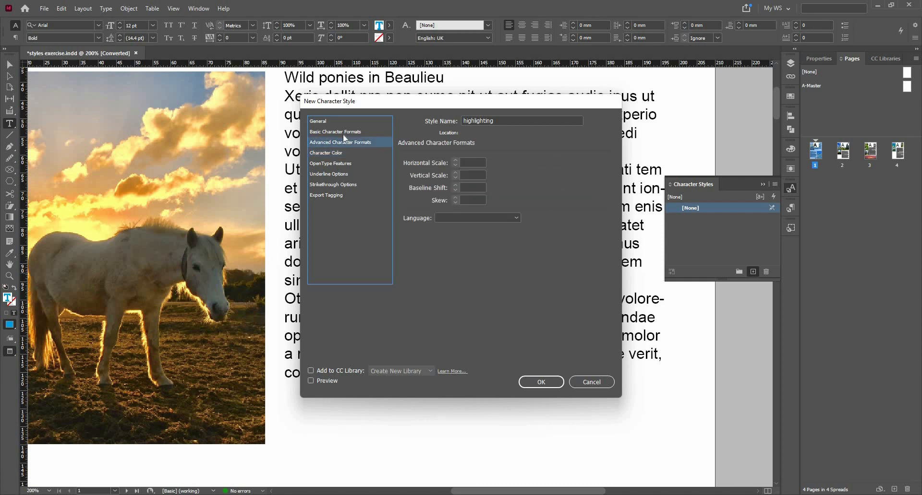
{"action": "left_click", "coordinate": [344, 136]}
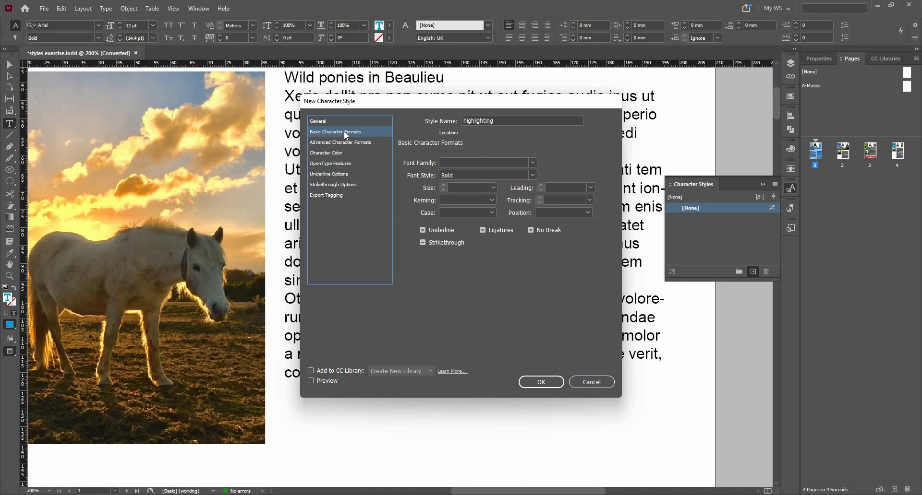
{"action": "left_click", "coordinate": [349, 123]}
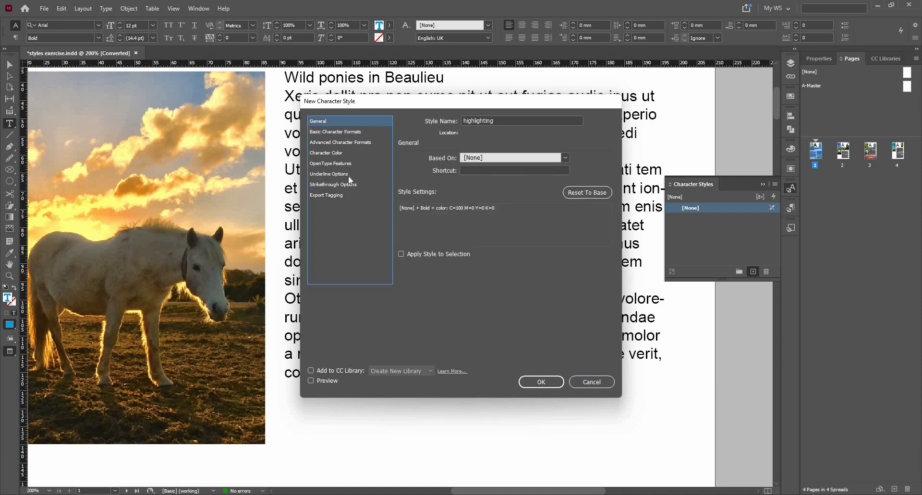
{"action": "left_click", "coordinate": [348, 175]}
{"action": "left_click", "coordinate": [349, 185]}
{"action": "left_click", "coordinate": [348, 194]}
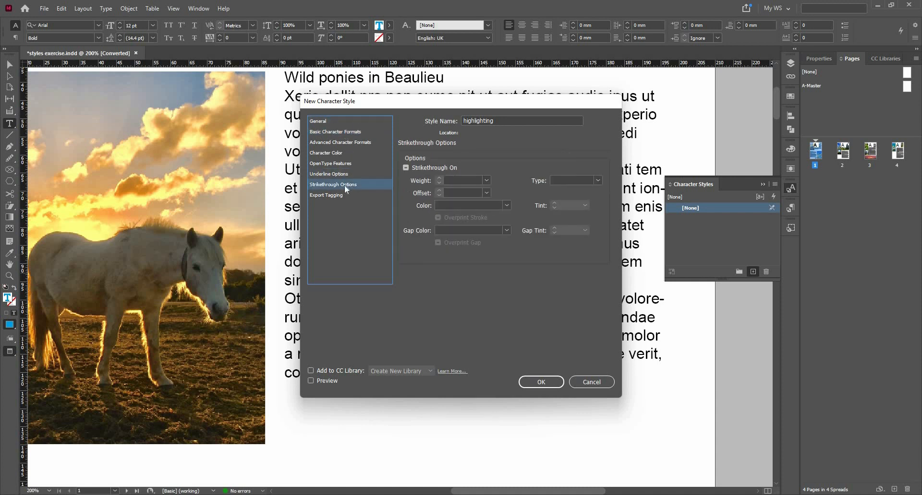
{"action": "left_click", "coordinate": [348, 143]}
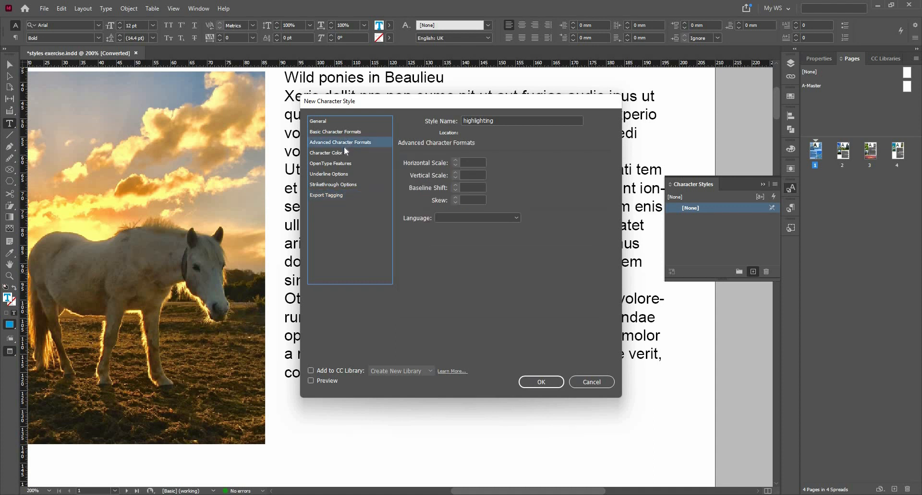
{"action": "left_click", "coordinate": [344, 154]}
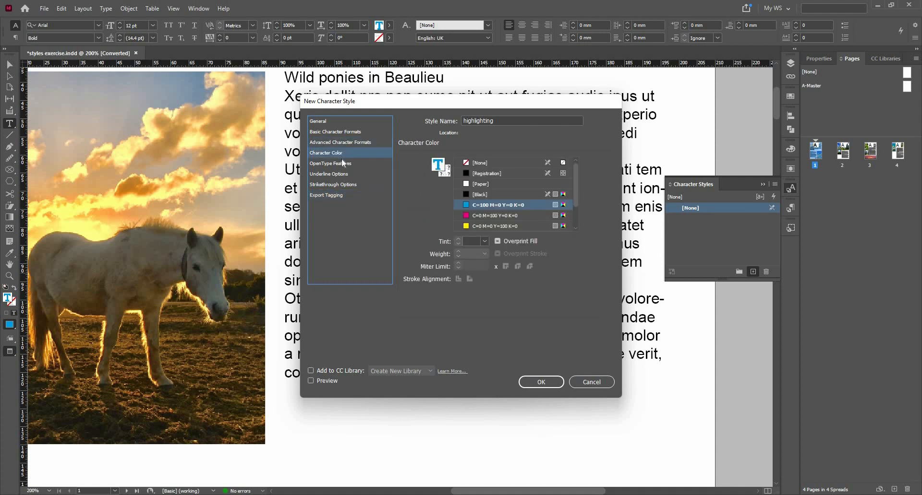
{"action": "left_click", "coordinate": [344, 163]}
{"action": "left_click", "coordinate": [340, 173]}
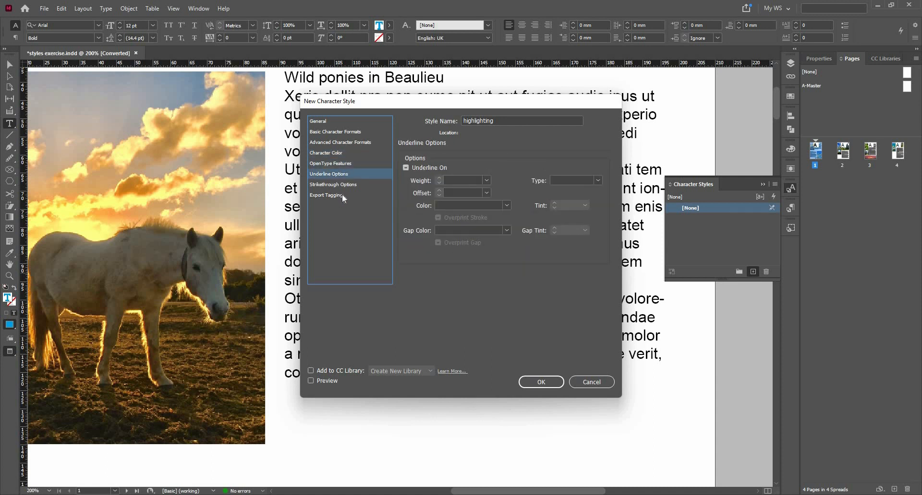
Set the highlighting style's case to All Caps and temporarily preview it applied to the selected word
{"action": "left_click", "coordinate": [344, 135]}
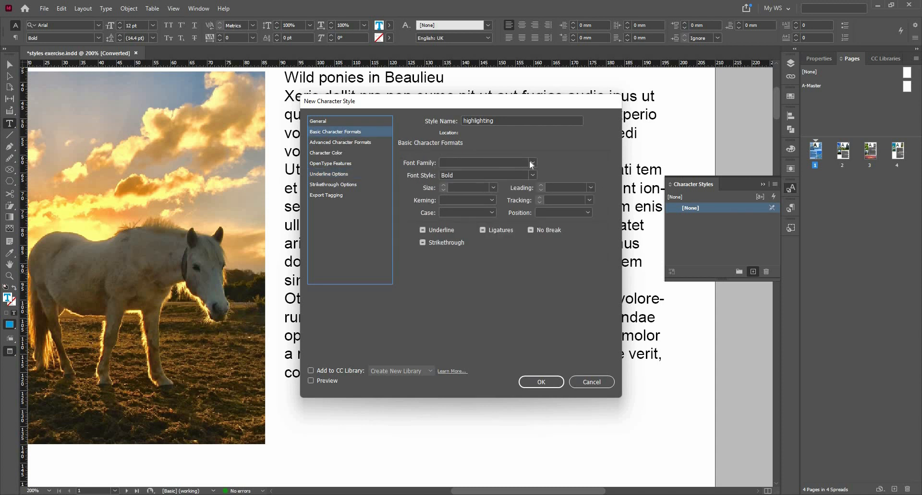
{"action": "left_click", "coordinate": [491, 214]}
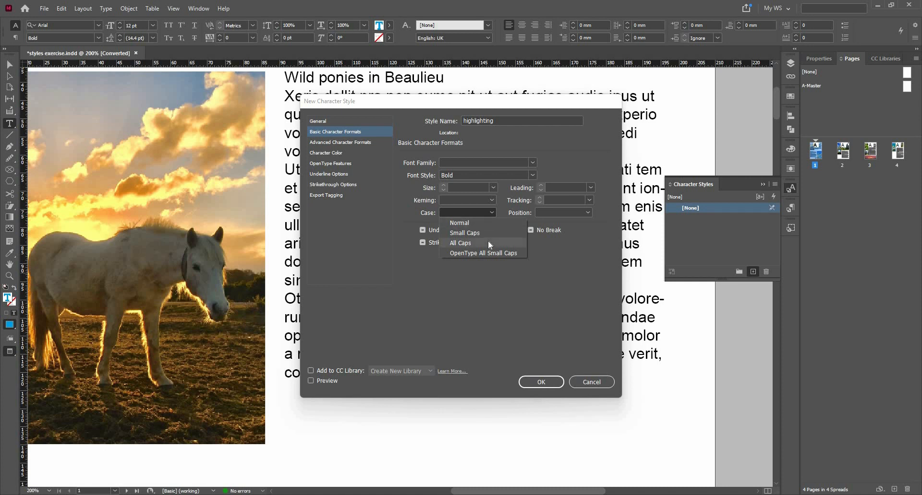
{"action": "left_click", "coordinate": [488, 242]}
{"action": "left_click", "coordinate": [325, 382]}
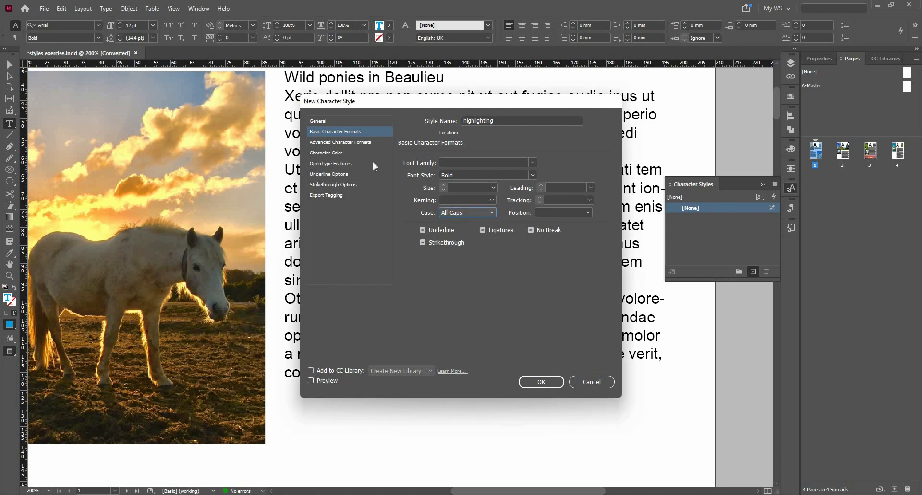
{"action": "left_click_drag", "start_coordinate": [391, 114], "coordinate": [618, 118]}
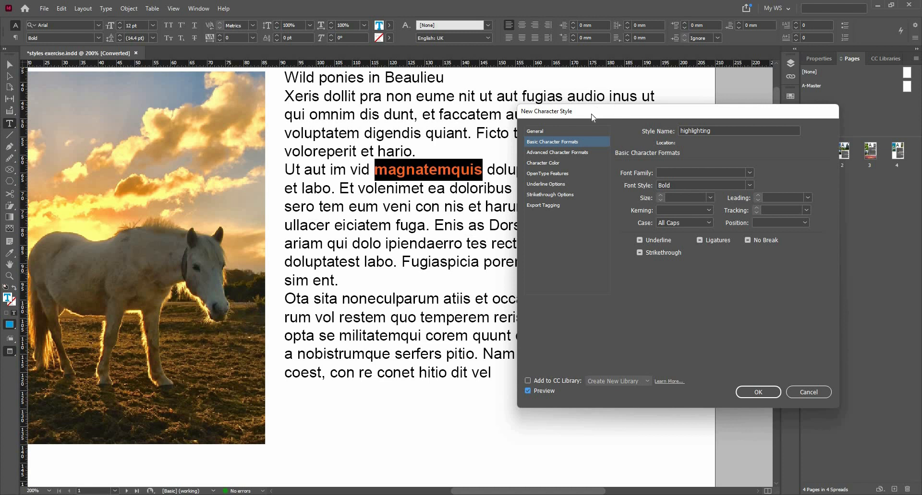
{"action": "left_click", "coordinate": [583, 130]}
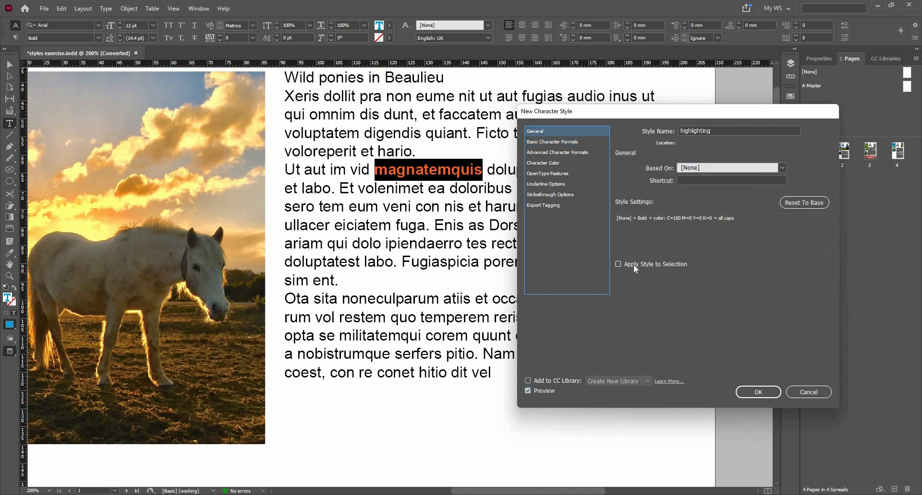
{"action": "left_click", "coordinate": [633, 264]}
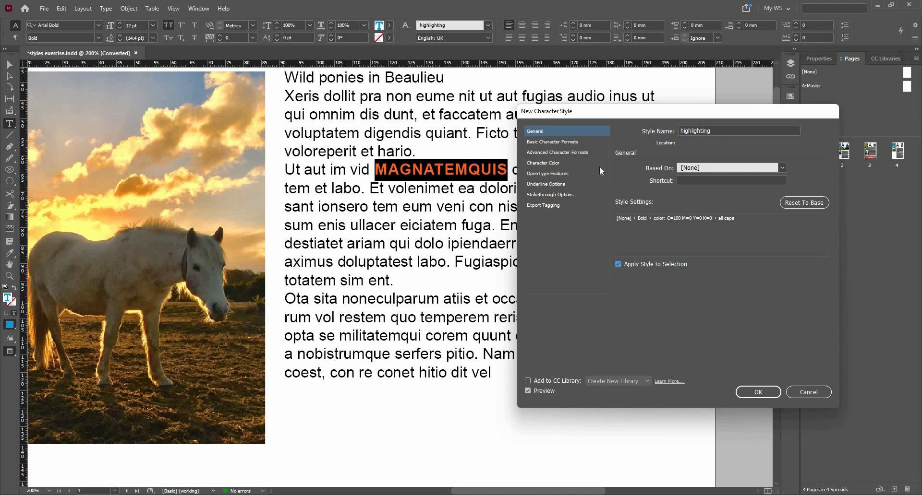
{"action": "left_click", "coordinate": [618, 264]}
Remove the case setting from the highlighting style and return to its general settings
{"action": "left_click", "coordinate": [574, 142]}
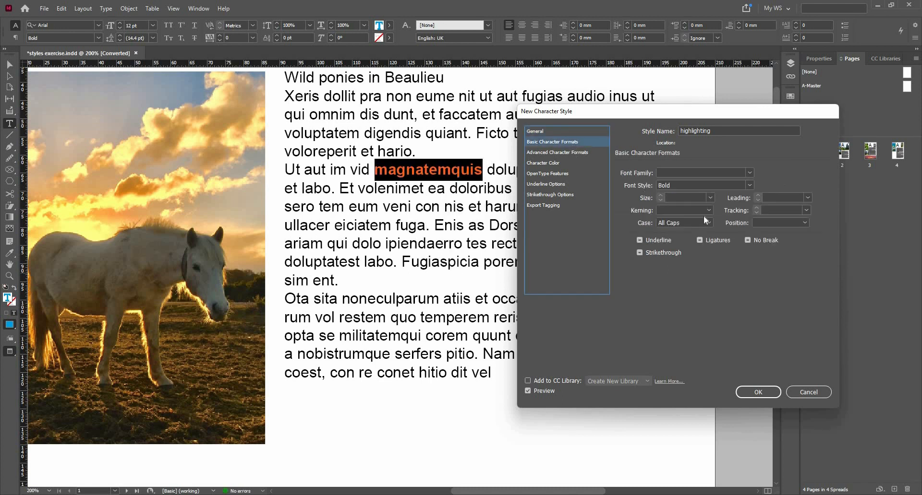
{"action": "left_click", "coordinate": [701, 228]}
{"action": "left_click", "coordinate": [700, 231]}
{"action": "key", "text": "Up"}
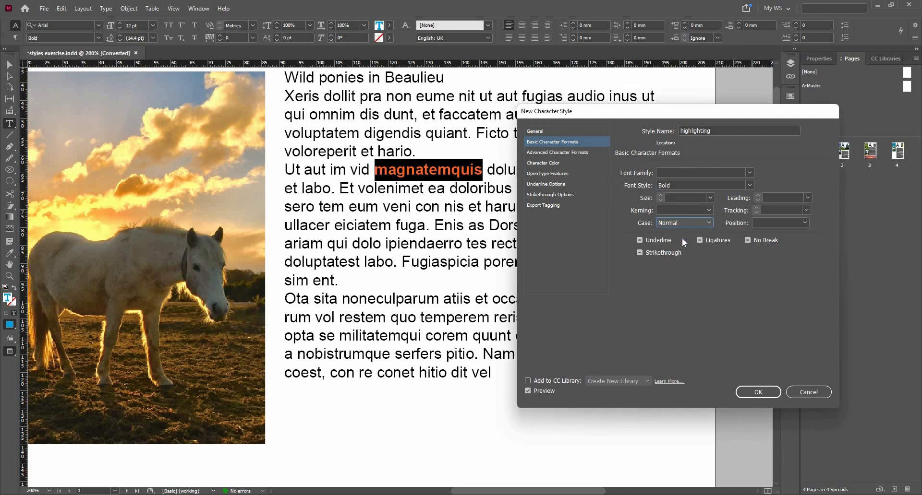
{"action": "left_click", "coordinate": [684, 223]}
{"action": "key", "text": "End"}
{"action": "key", "text": "Return"}
{"action": "left_click", "coordinate": [567, 132]}
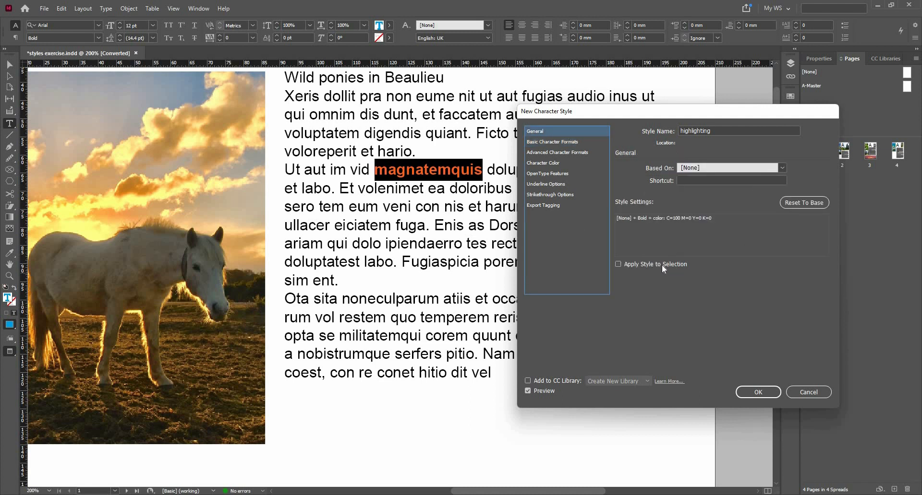
Apply the new highlighting style to the selected word "magnatemquis" and finish creating the style
{"action": "left_click", "coordinate": [662, 265]}
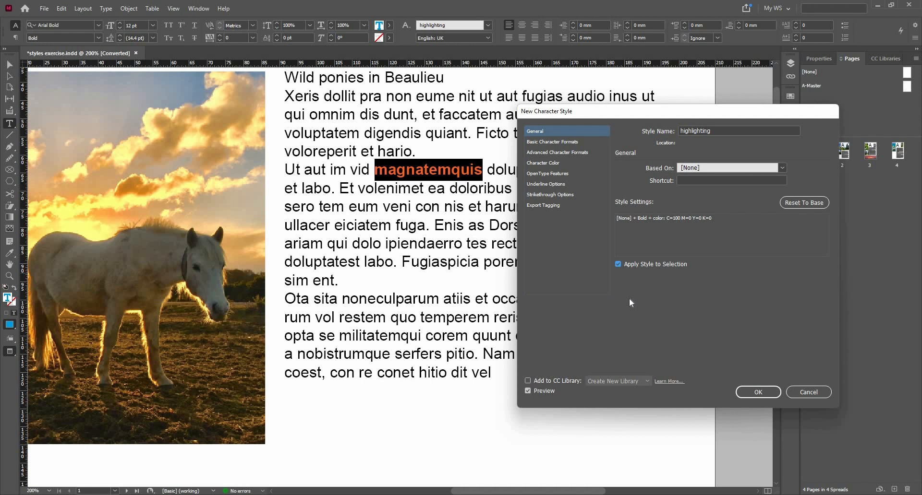
{"action": "left_click", "coordinate": [758, 394]}
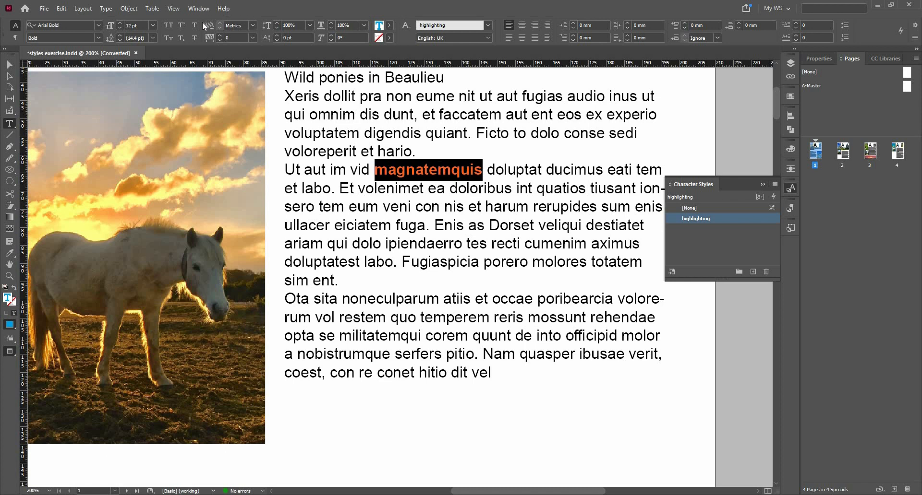
Review the available style panels, viewing Paragraph Styles, Character Styles and Object Styles in turn
{"action": "left_click", "coordinate": [199, 9]}
{"action": "mouse_move", "coordinate": [312, 246]}
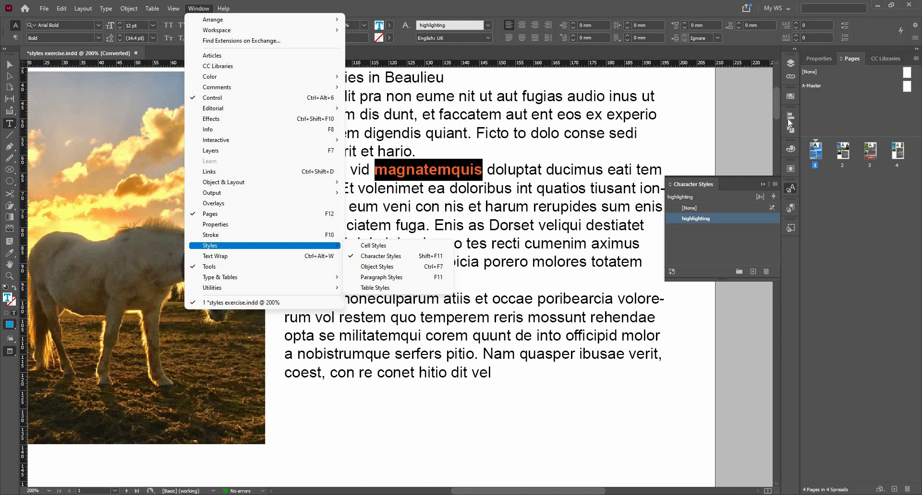
{"action": "left_click", "coordinate": [784, 243]}
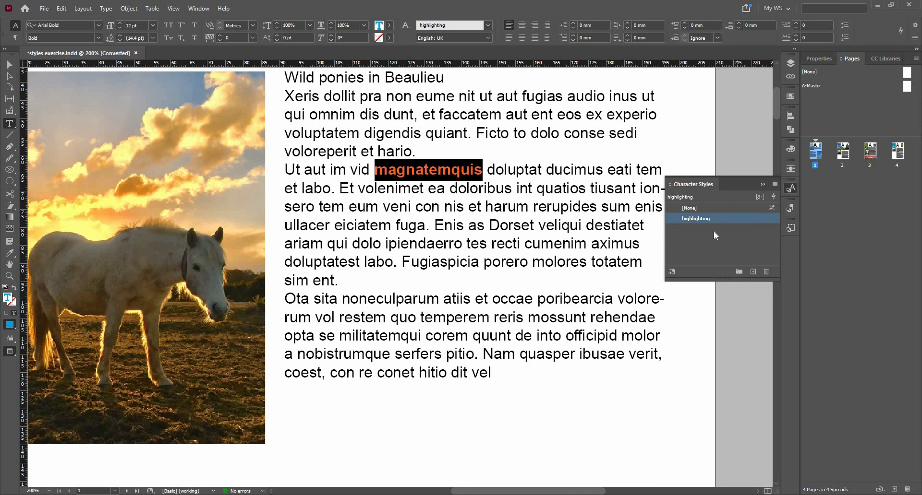
{"action": "left_click", "coordinate": [792, 210]}
{"action": "left_click", "coordinate": [791, 189]}
{"action": "left_click", "coordinate": [794, 228]}
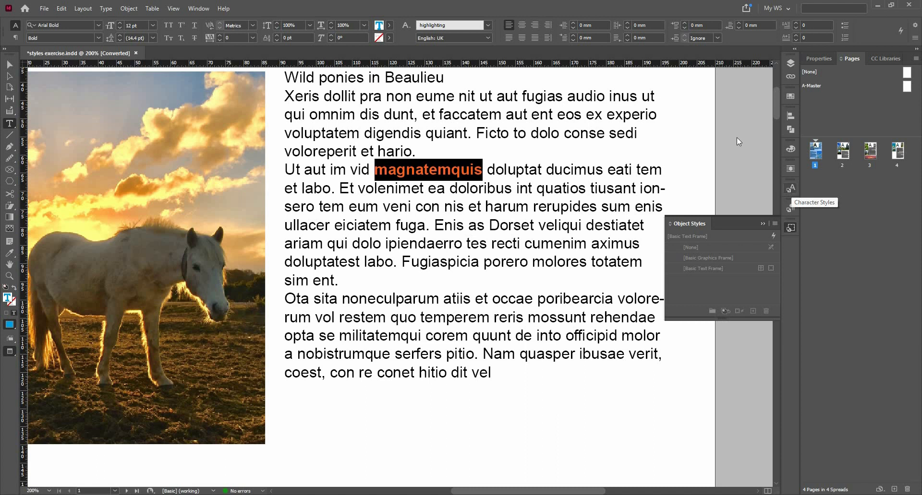
Dock the Character, Paragraph and Object Styles panels together in their own expanded column and collapse the Pages panel group to icons
{"action": "left_click_drag", "start_coordinate": [739, 141], "coordinate": [743, 144]}
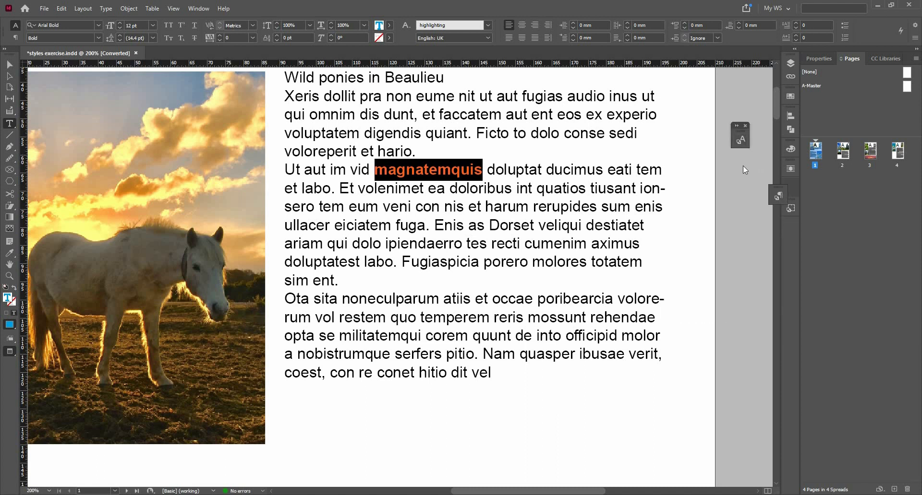
{"action": "left_click_drag", "start_coordinate": [790, 188], "coordinate": [740, 152]}
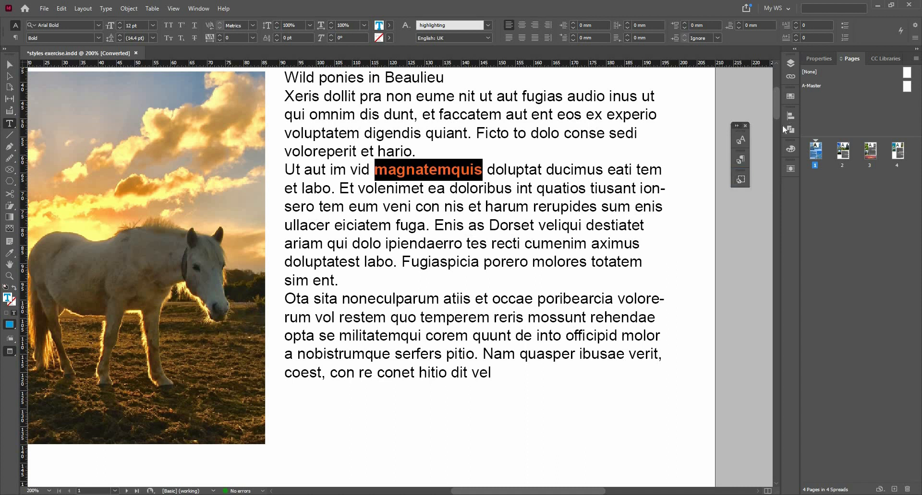
{"action": "left_click_drag", "start_coordinate": [733, 124], "coordinate": [782, 76]}
{"action": "key", "text": "ctrl+0"}
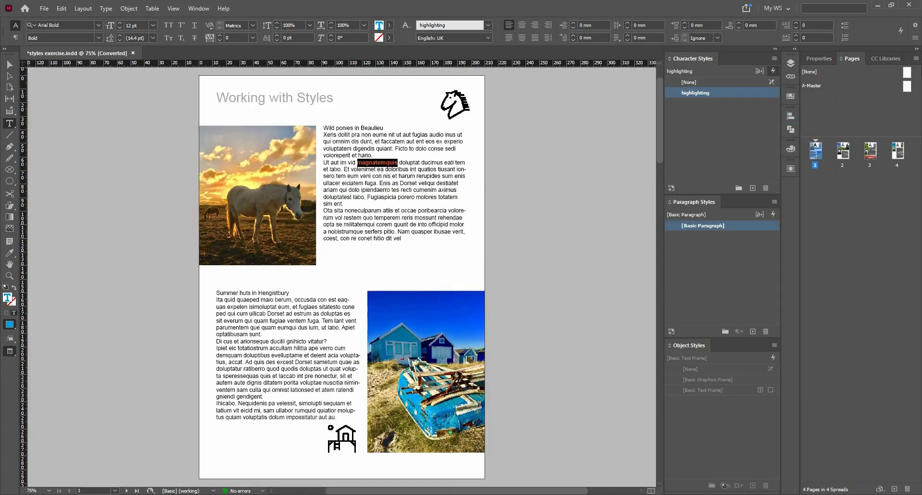
{"action": "left_click", "coordinate": [917, 49]}
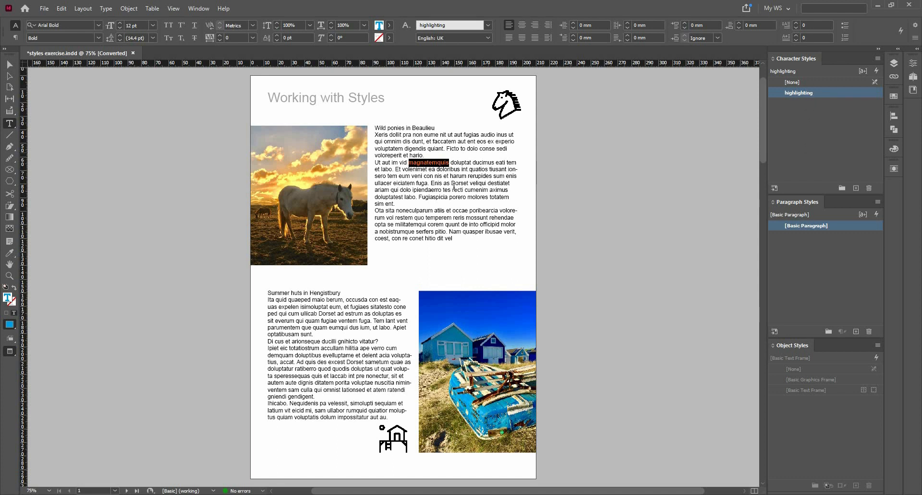
Apply the highlighting character style to the word "doloribus" in the Wild ponies text
{"action": "left_click_drag", "start_coordinate": [451, 189], "coordinate": [444, 190]}
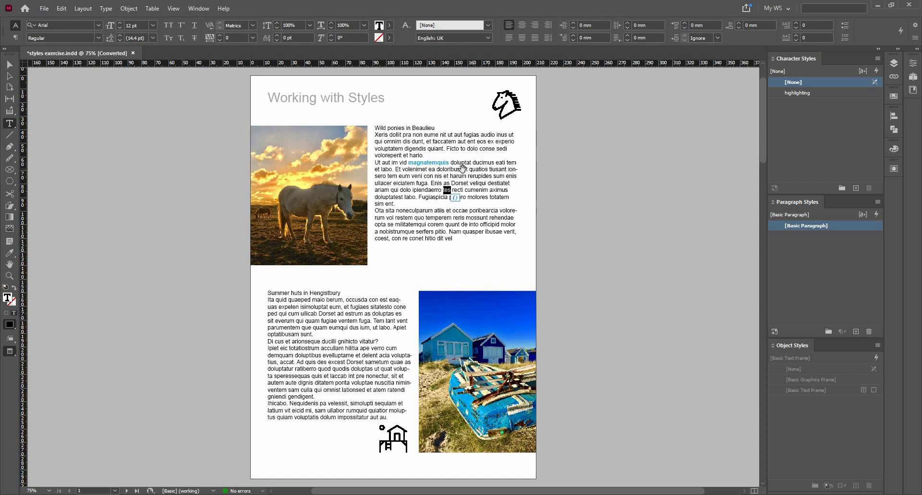
{"action": "scroll", "coordinate": [462, 169], "scroll_direction": "up", "scroll_amount": 4}
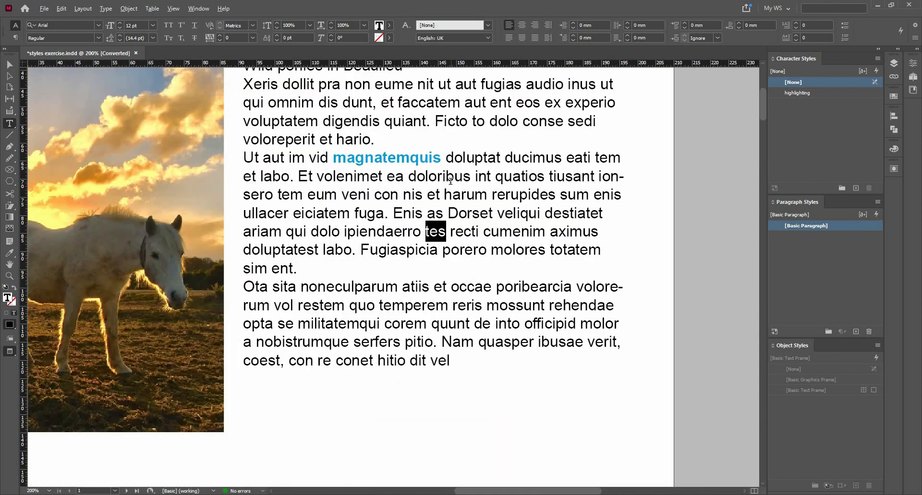
{"action": "double_click", "coordinate": [450, 180]}
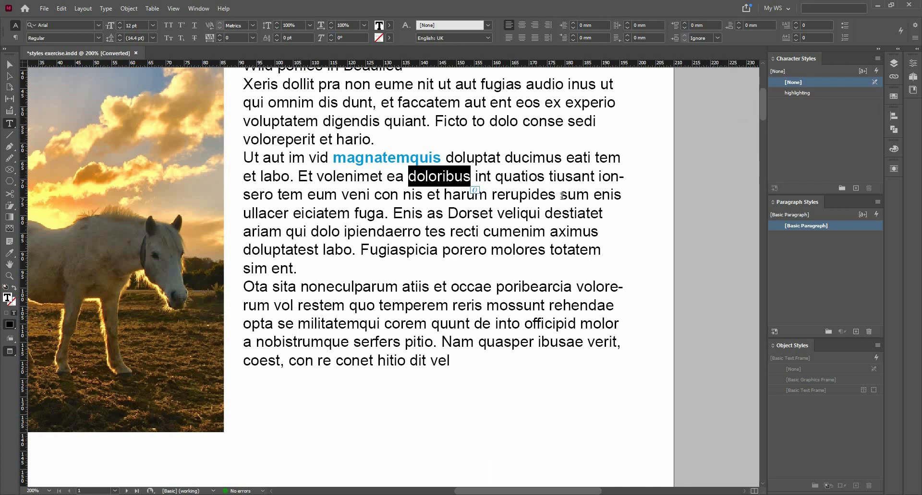
{"action": "left_click", "coordinate": [798, 93]}
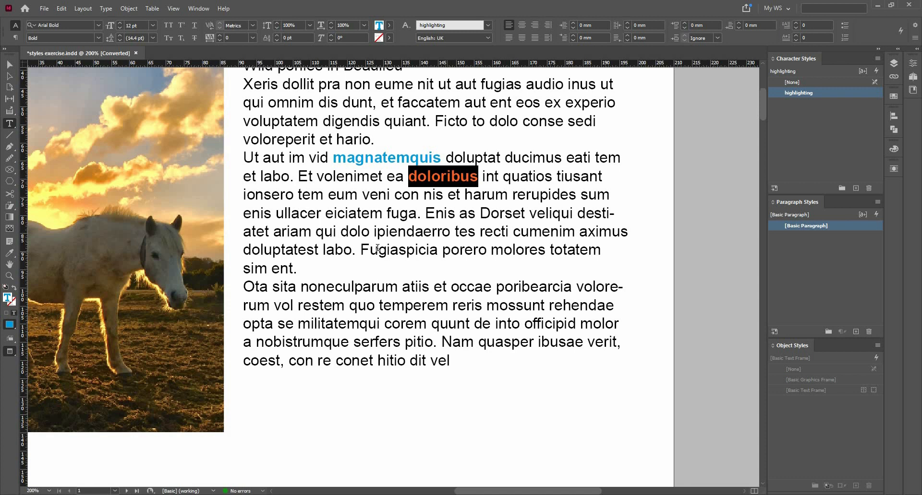
Remove the character style from "doloribus" by setting it to [None] and reapply highlighting
{"action": "left_click", "coordinate": [485, 32]}
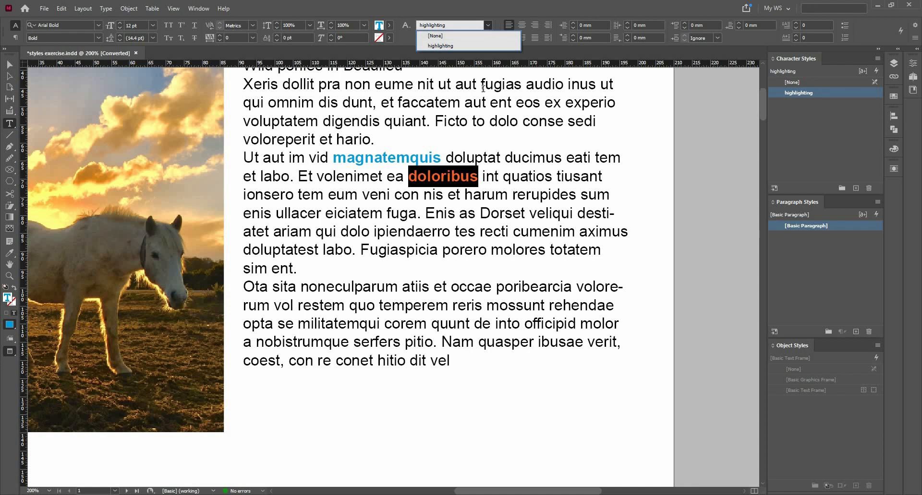
{"action": "key", "text": "Escape"}
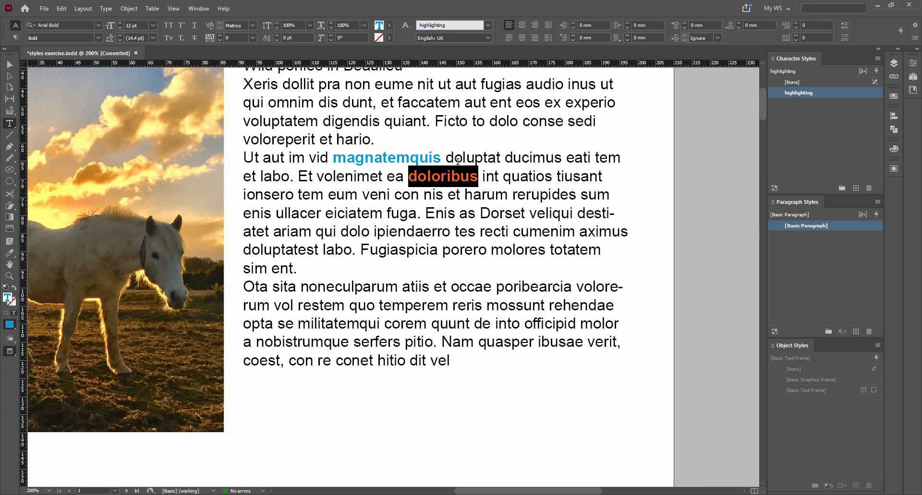
{"action": "left_click", "coordinate": [810, 85]}
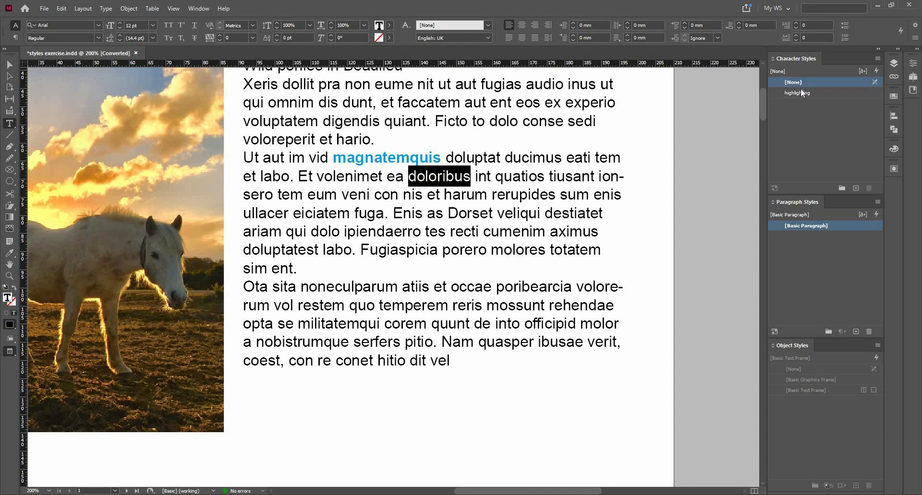
{"action": "left_click", "coordinate": [799, 94]}
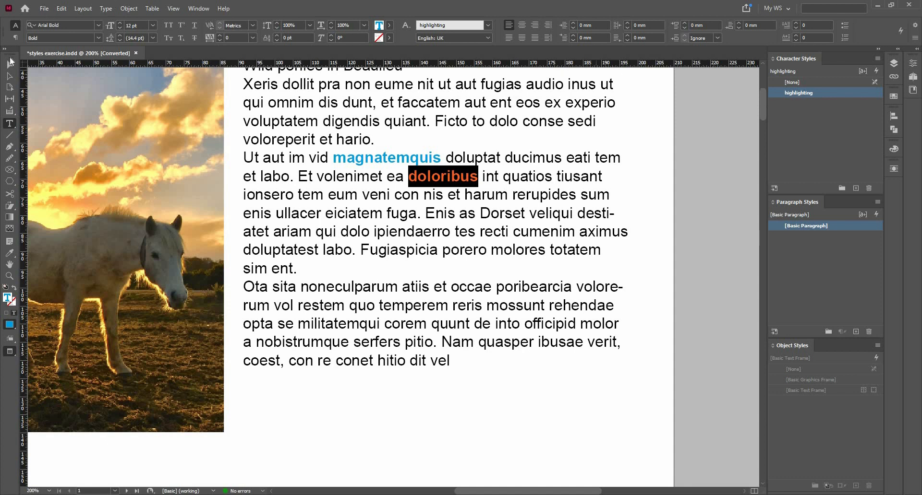
Apply the highlighting character style to the word "isimoluptat" in the Summer huts text
{"action": "key", "text": "Escape"}
{"action": "key", "text": "ctrl+minus"}
{"action": "key", "text": "ctrl+minus"}
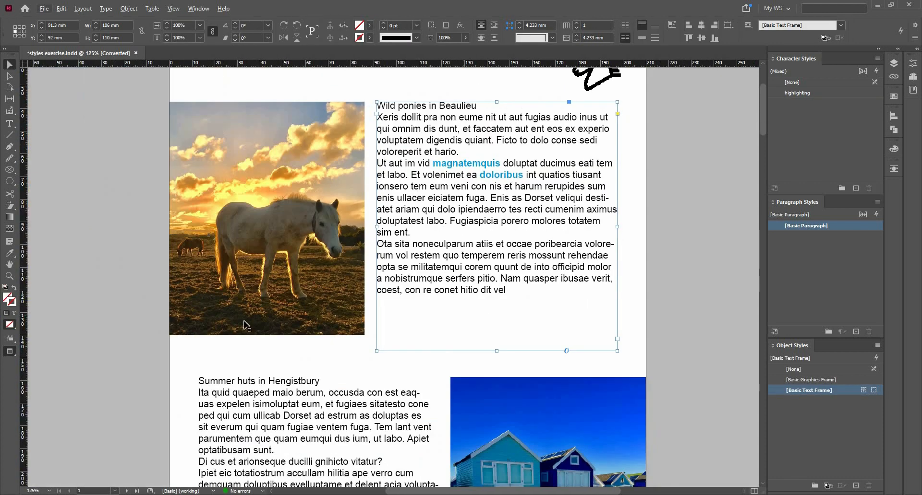
{"action": "scroll", "coordinate": [275, 277], "scroll_direction": "down", "scroll_amount": 3}
{"action": "key", "text": "ctrl+equal"}
{"action": "key", "text": "ctrl+equal"}
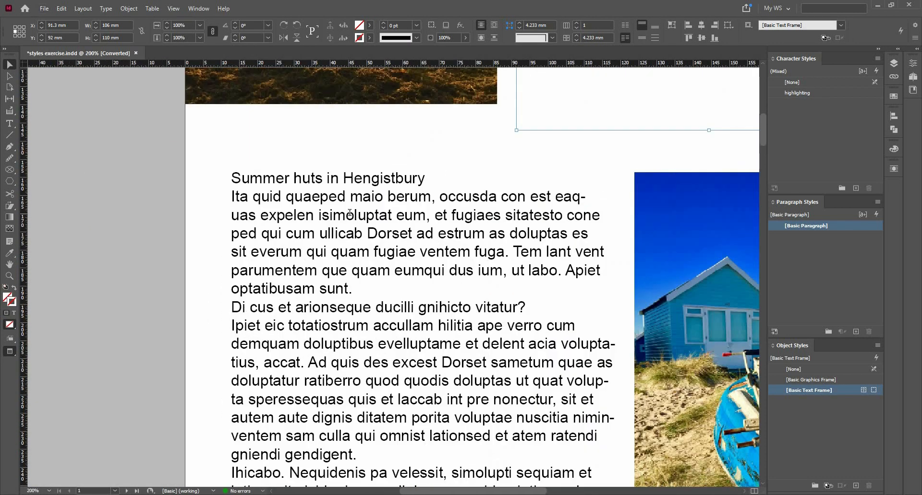
{"action": "triple_click", "coordinate": [350, 216]}
{"action": "double_click", "coordinate": [349, 216]}
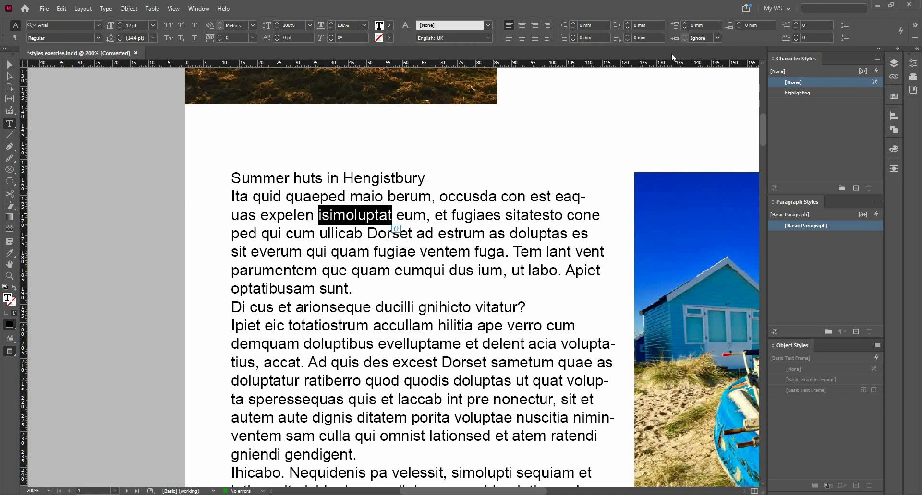
{"action": "left_click", "coordinate": [797, 93]}
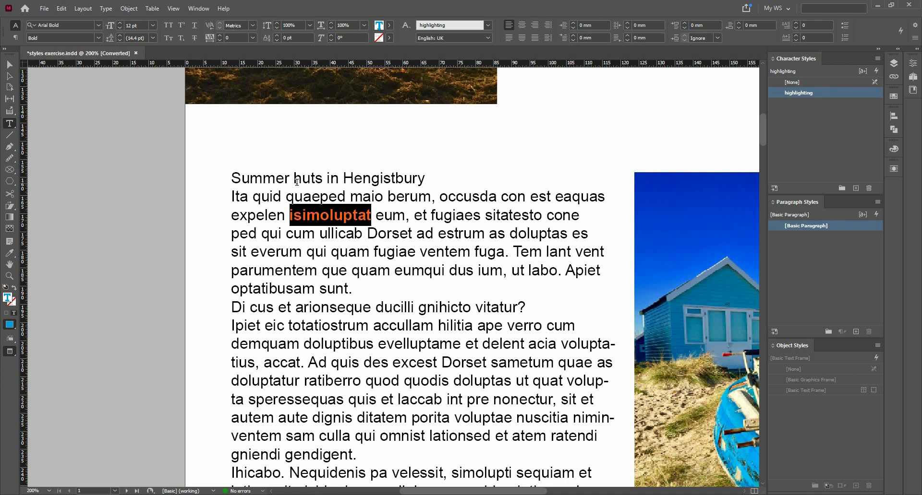
Override the text colour of "isimoluptat" with the red swatch C=15 M=100 Y=100 K=0
{"action": "left_click", "coordinate": [391, 27]}
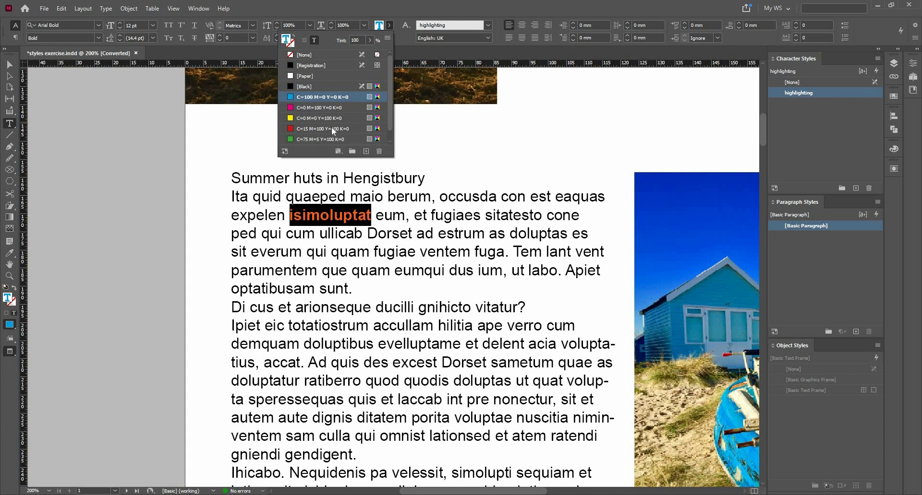
{"action": "left_click", "coordinate": [334, 129]}
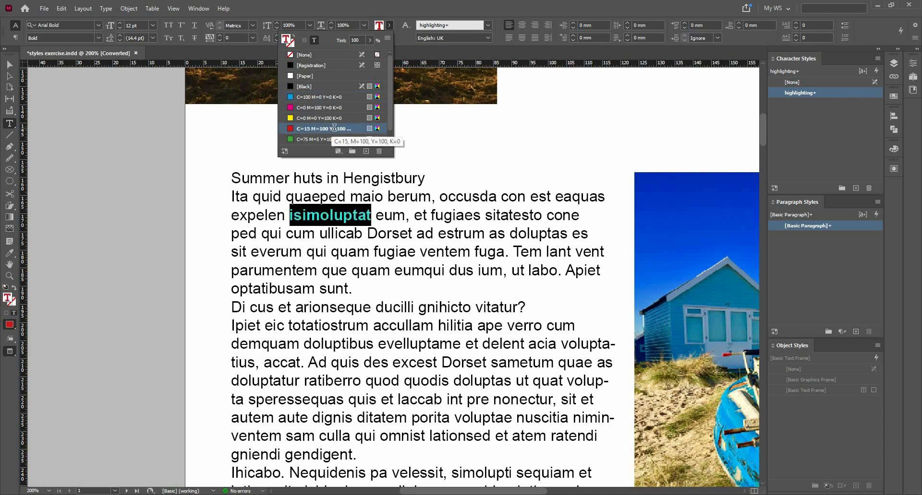
{"action": "left_click", "coordinate": [383, 12]}
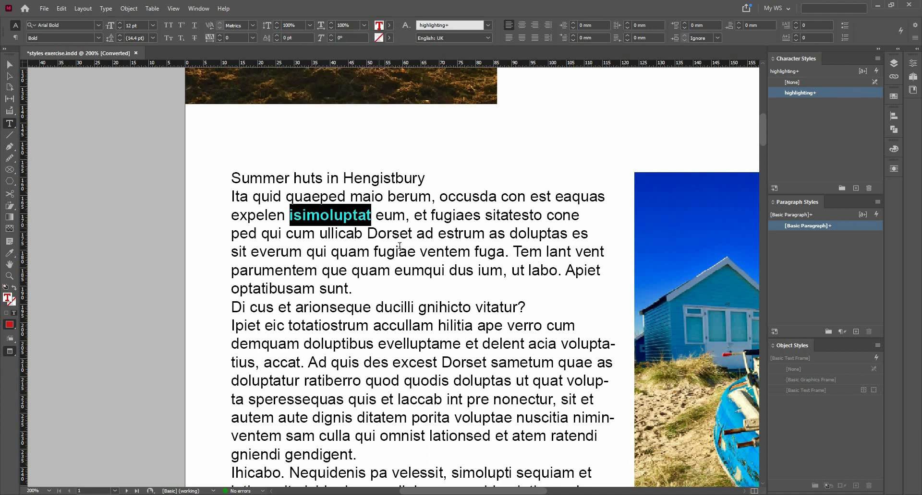
Redefine the highlighting character style from the red formatting of the selected word "isimoluptat"
{"action": "key", "text": "ctrl+1"}
{"action": "key", "text": "ctrl+minus"}
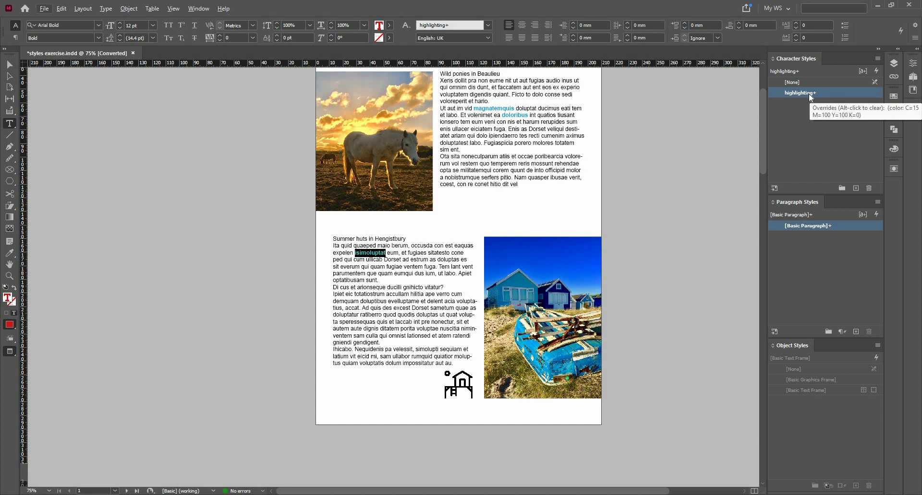
{"action": "right_click", "coordinate": [828, 91]}
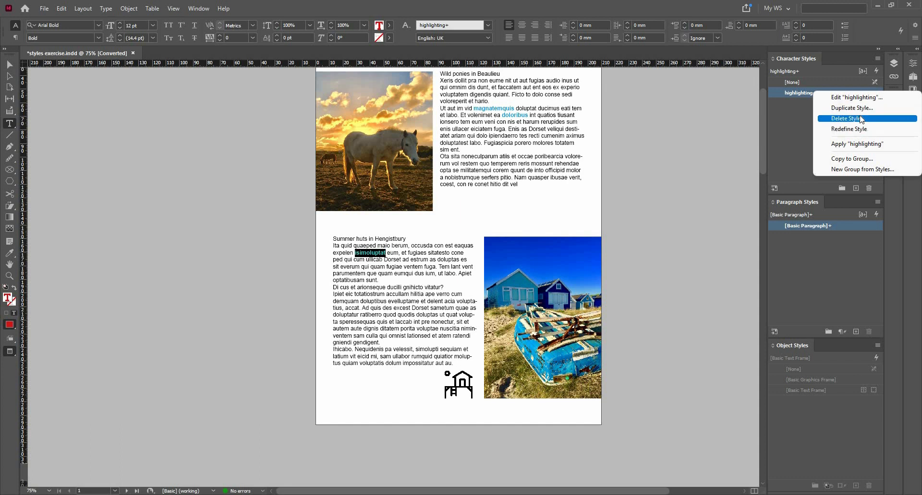
{"action": "left_click", "coordinate": [862, 130]}
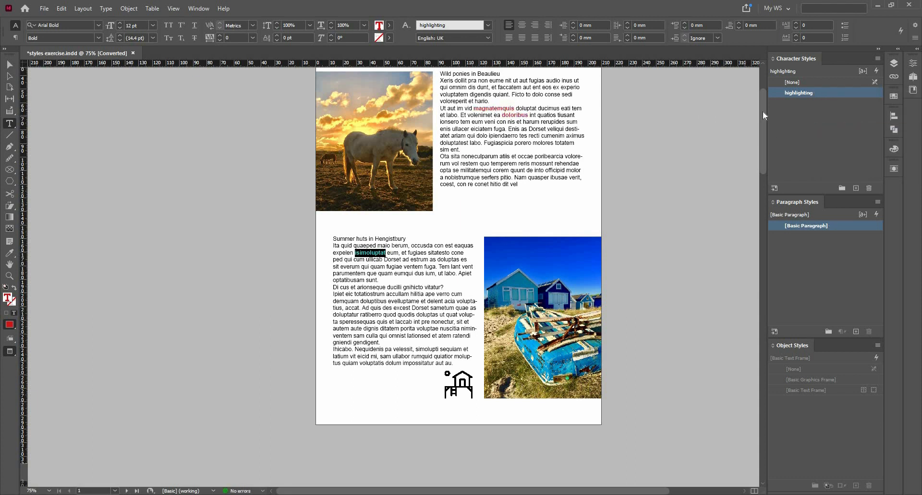
Undo the redefinition of the highlighting style and dismiss its options without choosing any
{"action": "right_click", "coordinate": [823, 91]}
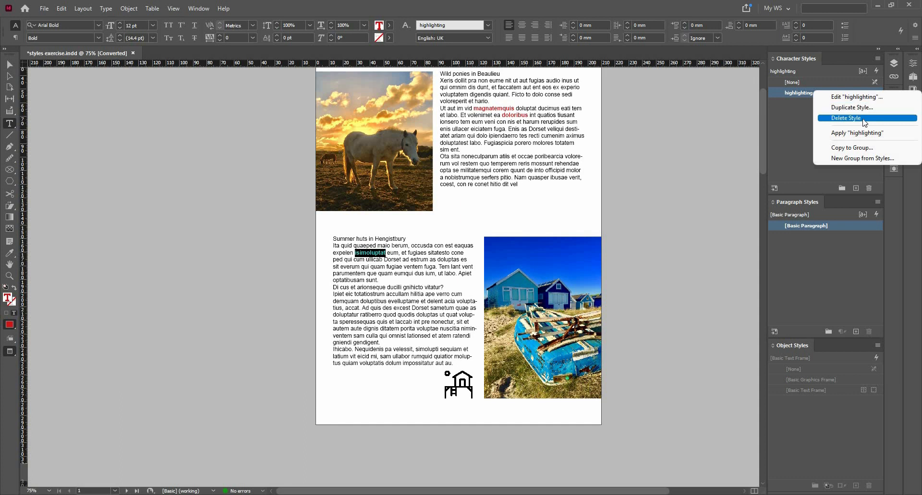
{"action": "left_click", "coordinate": [709, 5]}
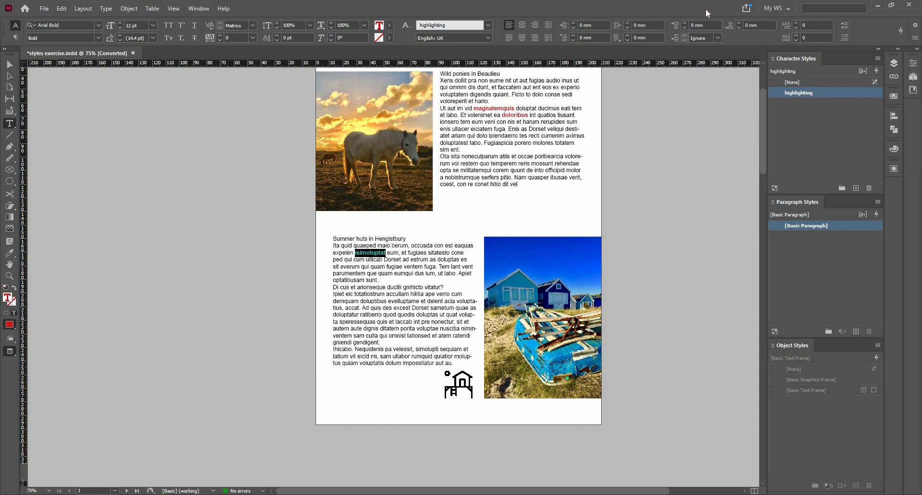
{"action": "right_click", "coordinate": [851, 93]}
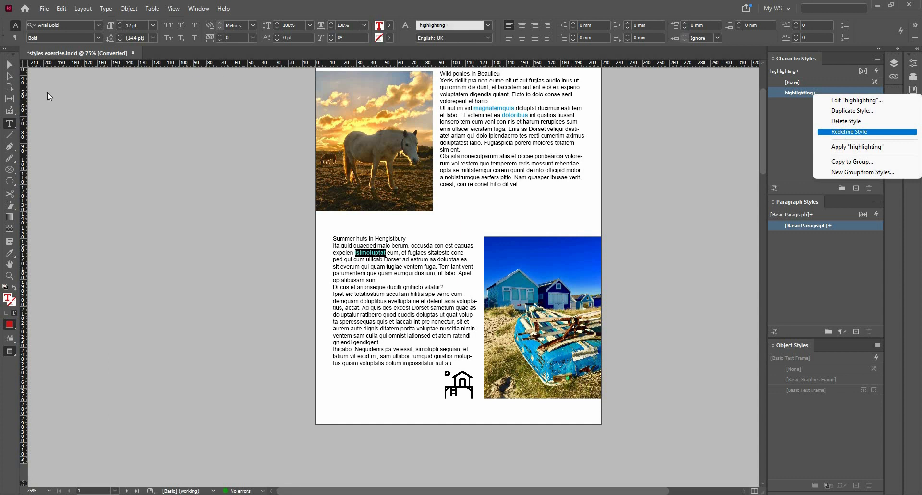
{"action": "key", "text": "Escape"}
Apply the highlighting character style to the whole Summer huts text frame and undo it
{"action": "key", "text": "Escape"}
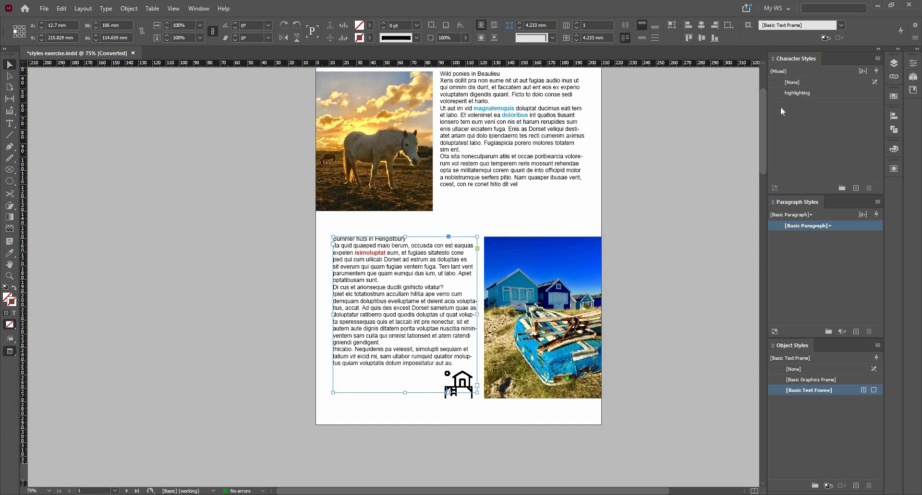
{"action": "left_click", "coordinate": [800, 93]}
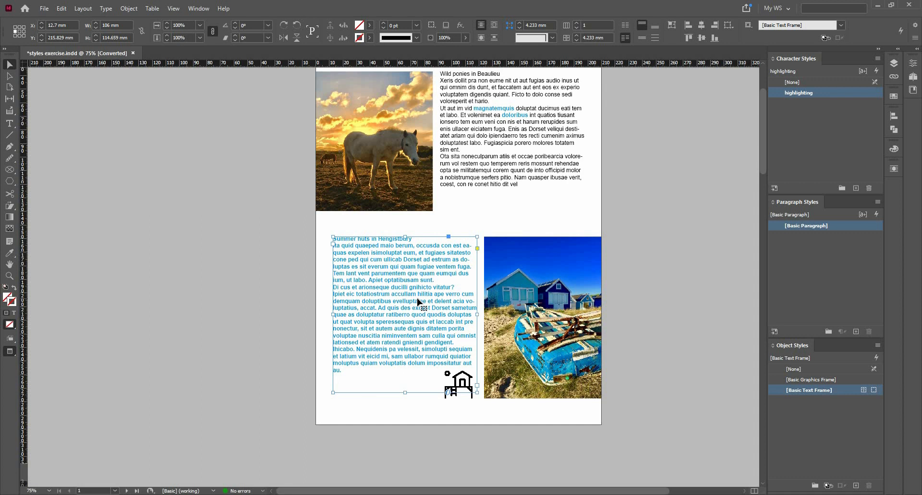
{"action": "key", "text": "ctrl+z"}
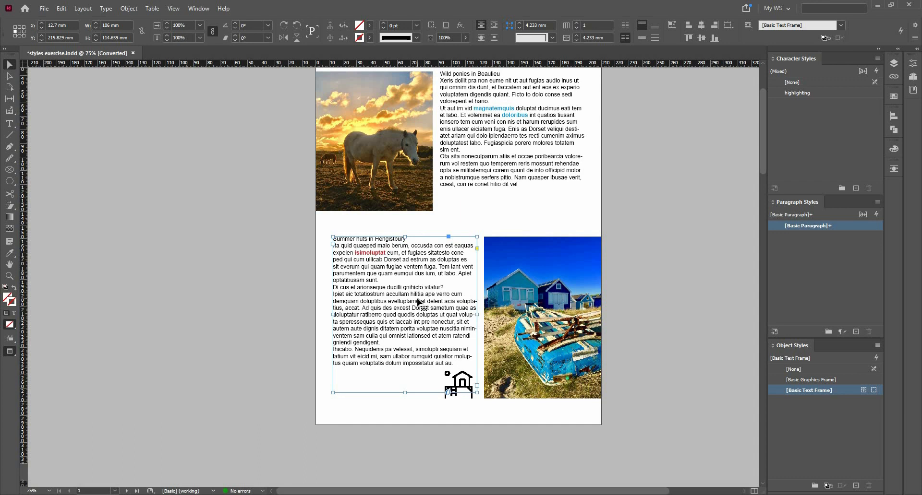
Deselect the Summer huts text frame so that nothing on the page is selected
{"action": "key", "text": "ctrl+shift+a"}
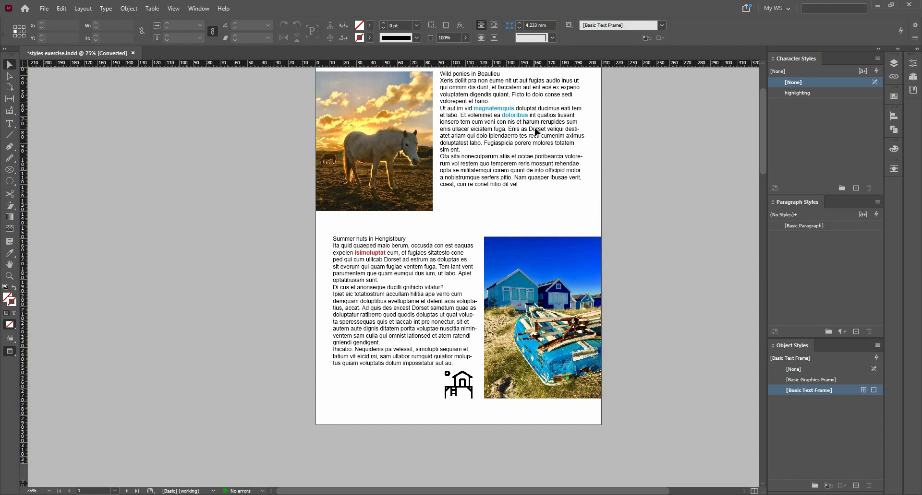
{"action": "scroll", "coordinate": [618, 131], "scroll_direction": "up", "scroll_amount": 3}
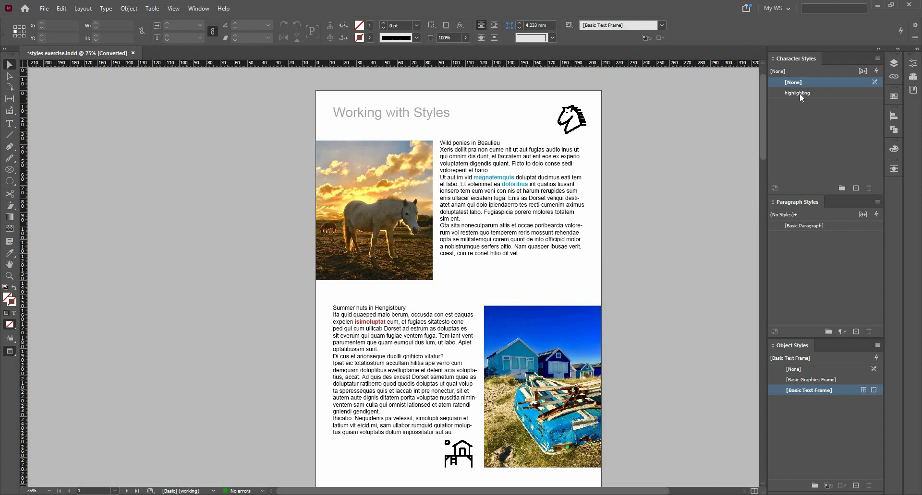
Edit the highlighting character style with nothing selected on the page and set its font style to Italic
{"action": "left_click", "coordinate": [803, 94]}
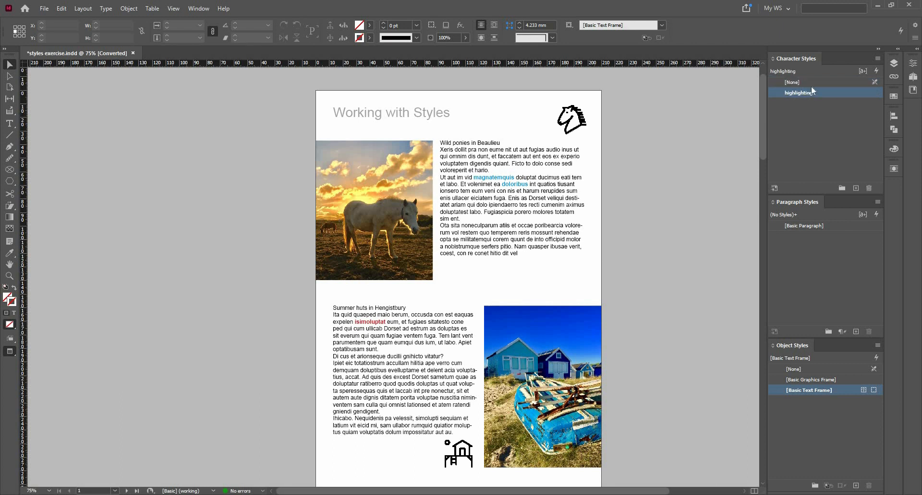
{"action": "right_click", "coordinate": [836, 93]}
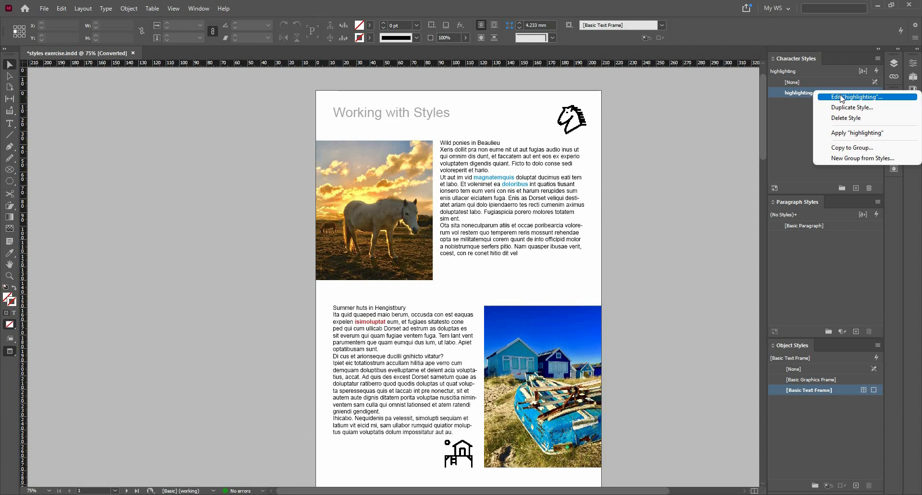
{"action": "left_click", "coordinate": [842, 99]}
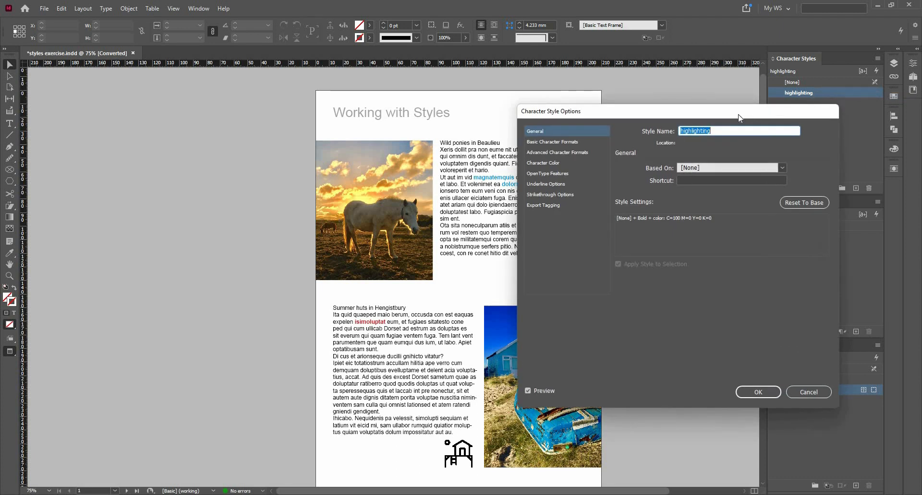
{"action": "left_click", "coordinate": [572, 147]}
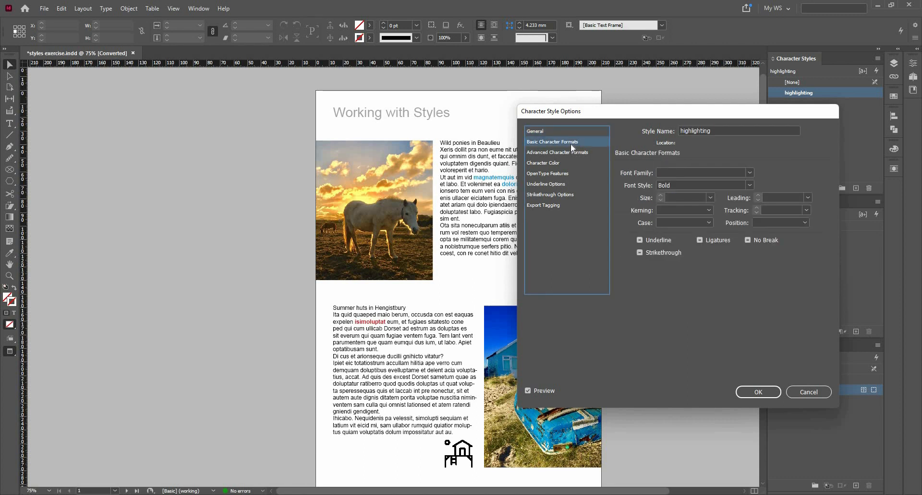
{"action": "left_click", "coordinate": [748, 186]}
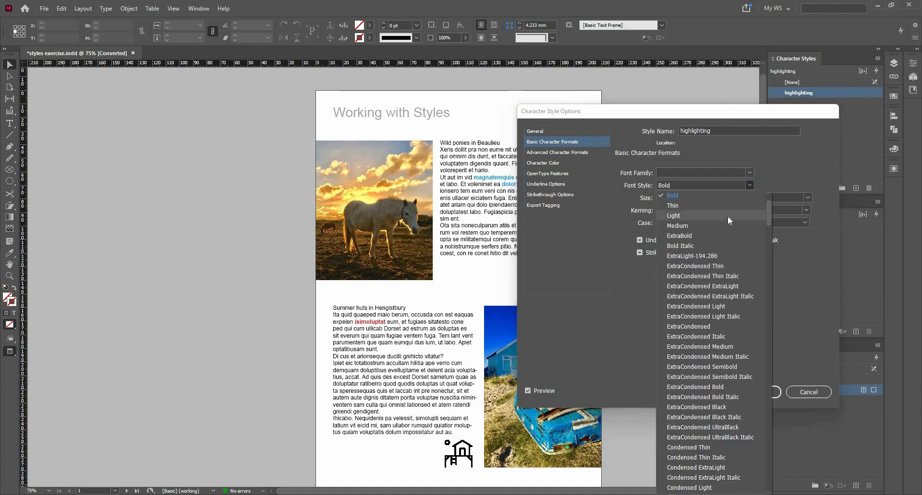
{"action": "left_click", "coordinate": [711, 182]}
{"action": "type", "text": "Italic"}
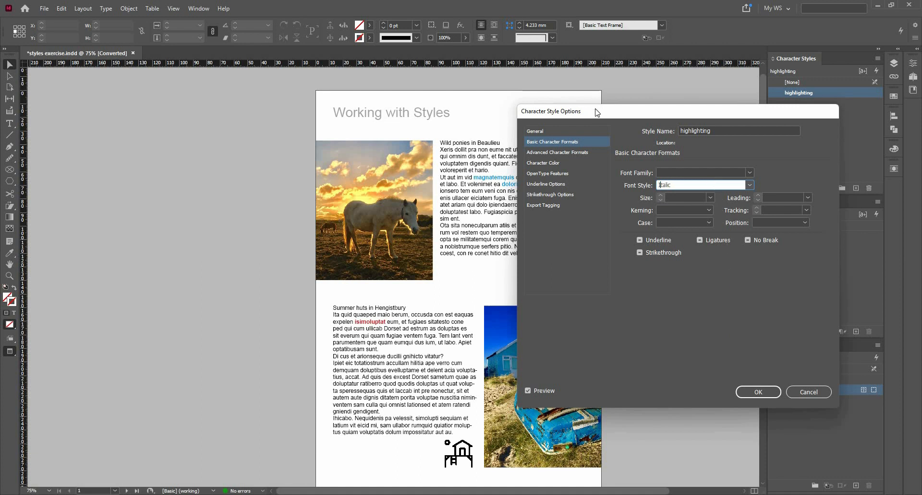
{"action": "left_click_drag", "start_coordinate": [600, 117], "coordinate": [650, 137]}
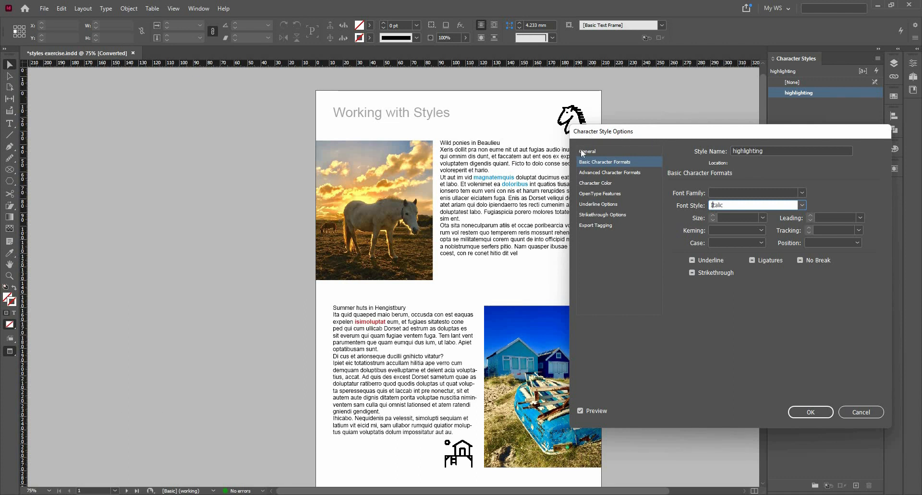
{"action": "left_click", "coordinate": [647, 291]}
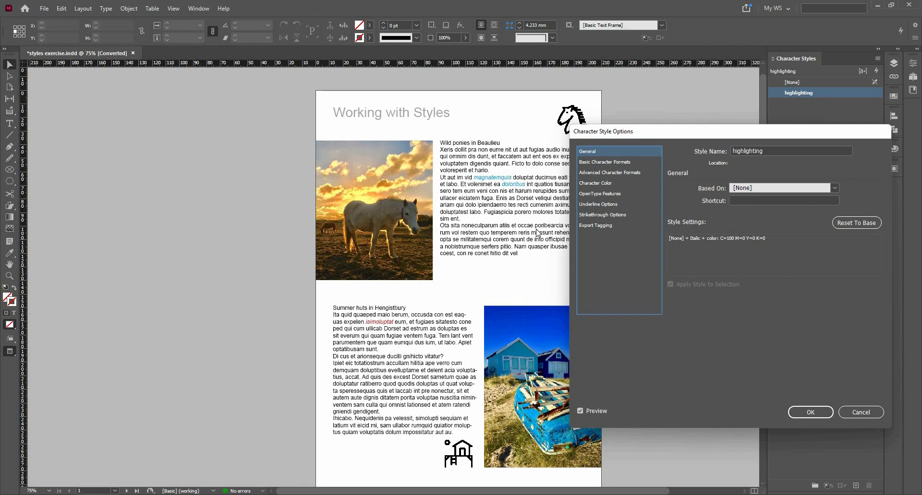
Turn on underlining in the highlighting style's basic character formats
{"action": "left_click", "coordinate": [606, 166]}
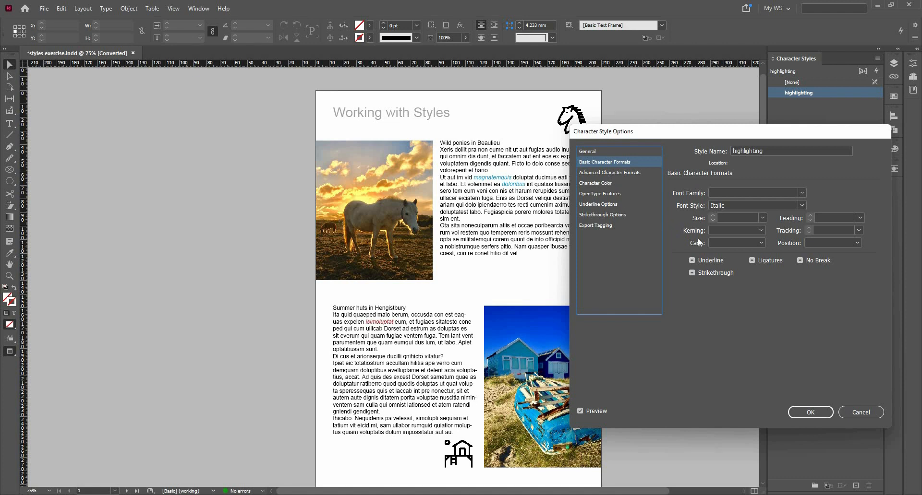
{"action": "left_click", "coordinate": [768, 261]}
{"action": "left_click", "coordinate": [709, 264]}
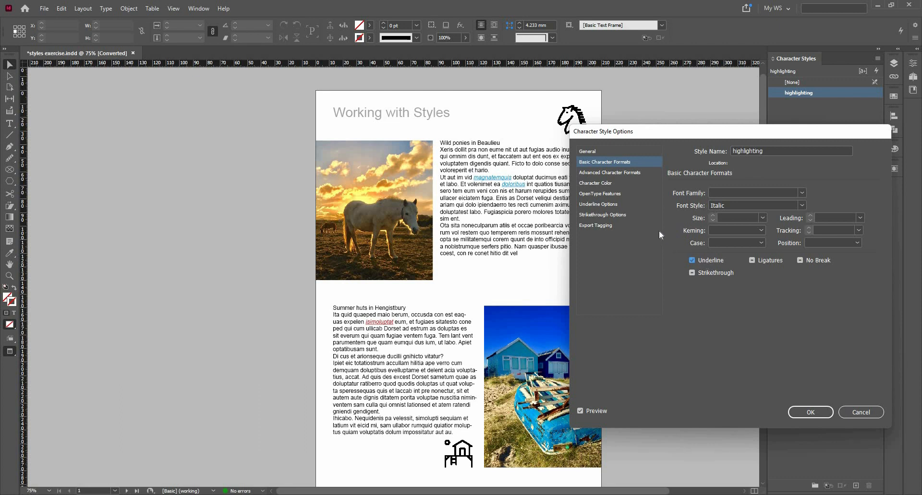
Set the highlighting style's character color to the dark blue swatch C=100 M=90 Y=10 K=0 and save the style
{"action": "left_click", "coordinate": [613, 181]}
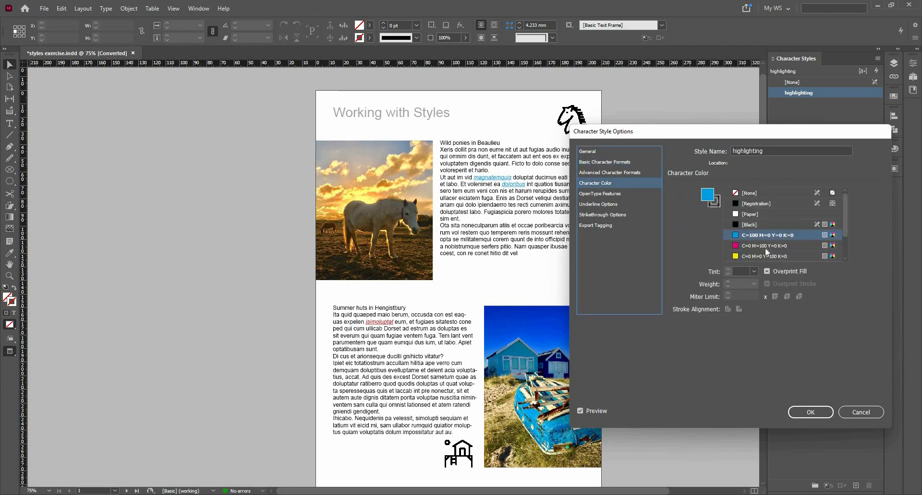
{"action": "scroll", "coordinate": [766, 254], "scroll_direction": "down", "scroll_amount": 1}
{"action": "left_click", "coordinate": [765, 257]}
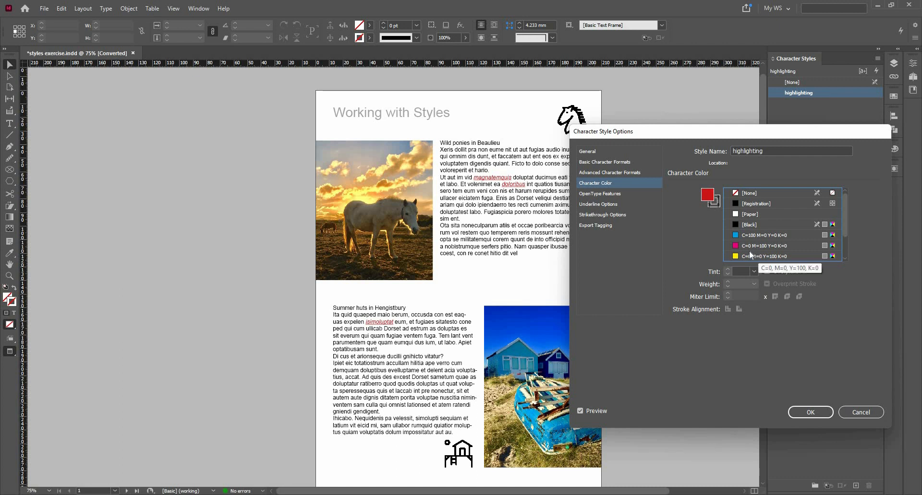
{"action": "scroll", "coordinate": [753, 240], "scroll_direction": "down", "scroll_amount": 3}
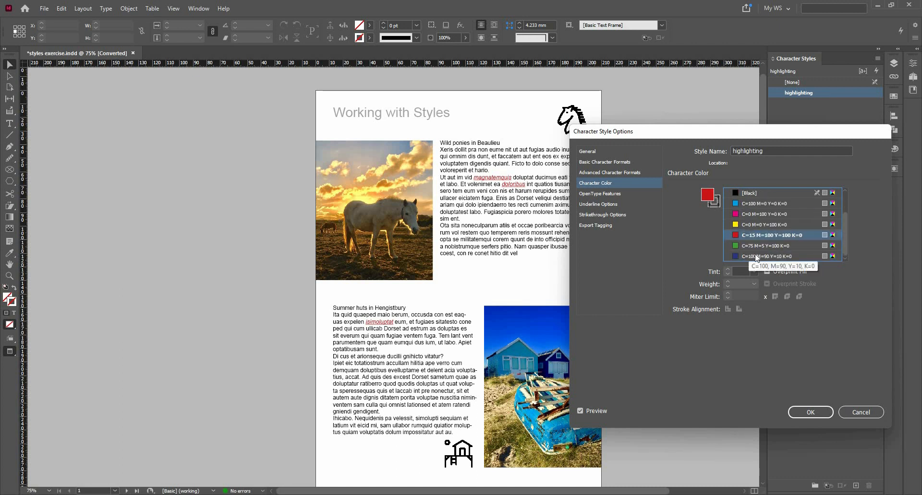
{"action": "left_click", "coordinate": [756, 257]}
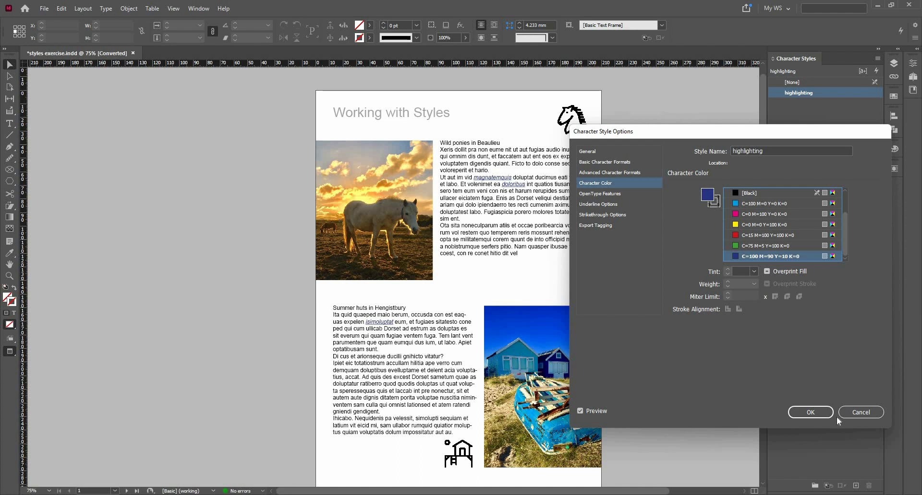
{"action": "left_click", "coordinate": [816, 414]}
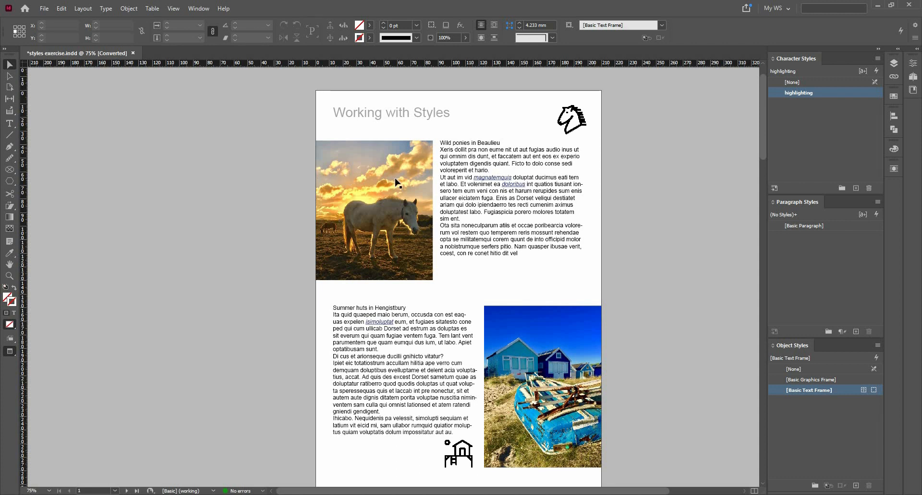
Format the heading "Wild ponies in Beaulieu" in Bebas (TT) at 22 pt
{"action": "left_click", "coordinate": [487, 147]}
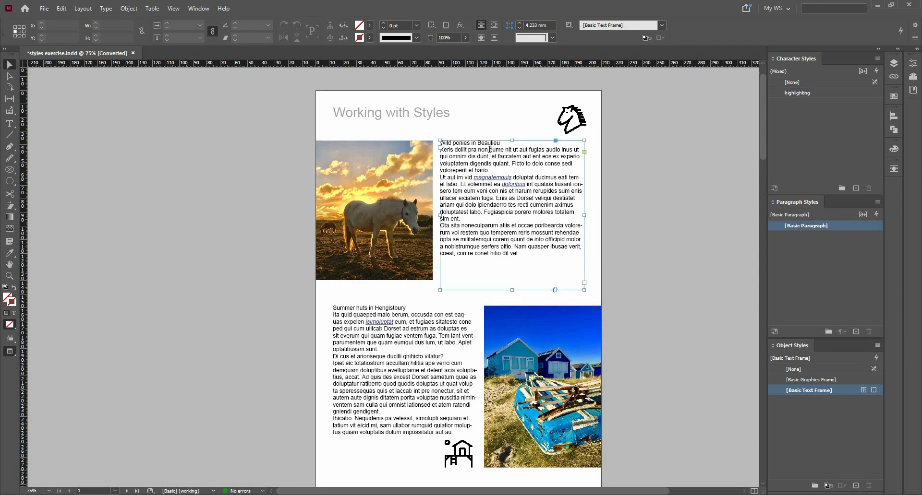
{"action": "double_click", "coordinate": [496, 158]}
{"action": "key", "text": "ctrl+equal"}
{"action": "key", "text": "ctrl+equal"}
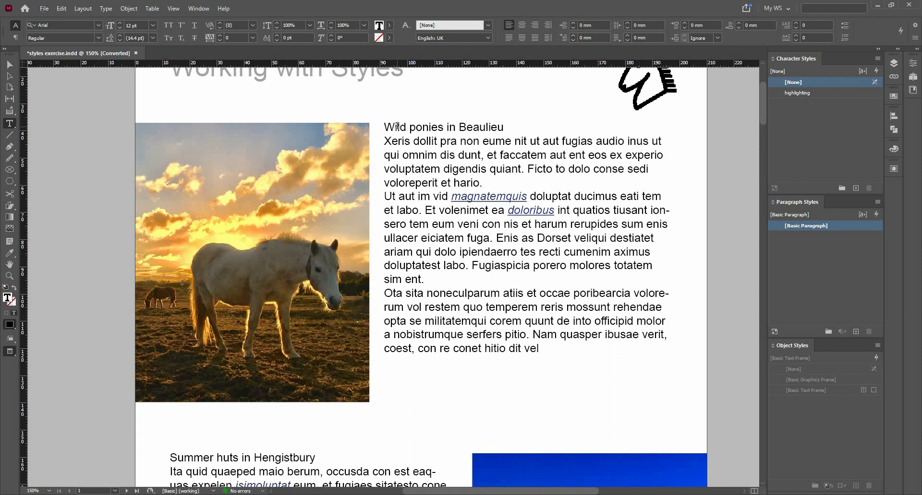
{"action": "triple_click", "coordinate": [397, 126]}
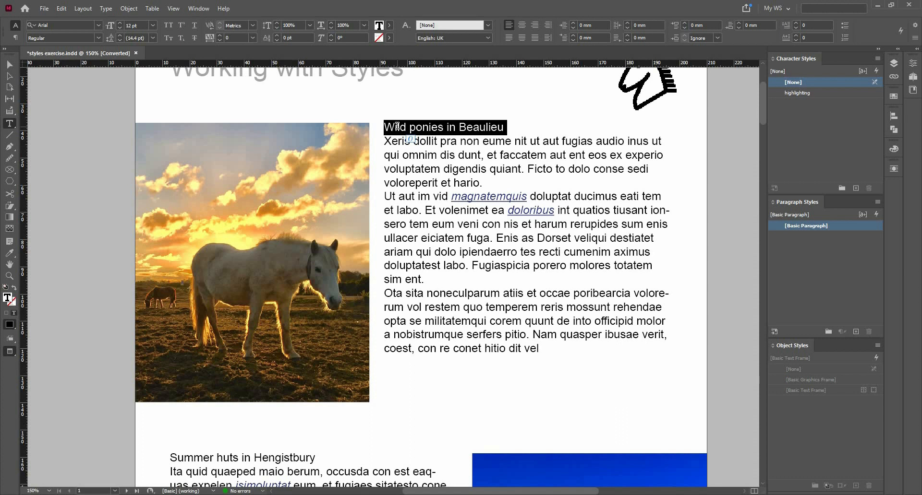
{"action": "left_click", "coordinate": [59, 23]}
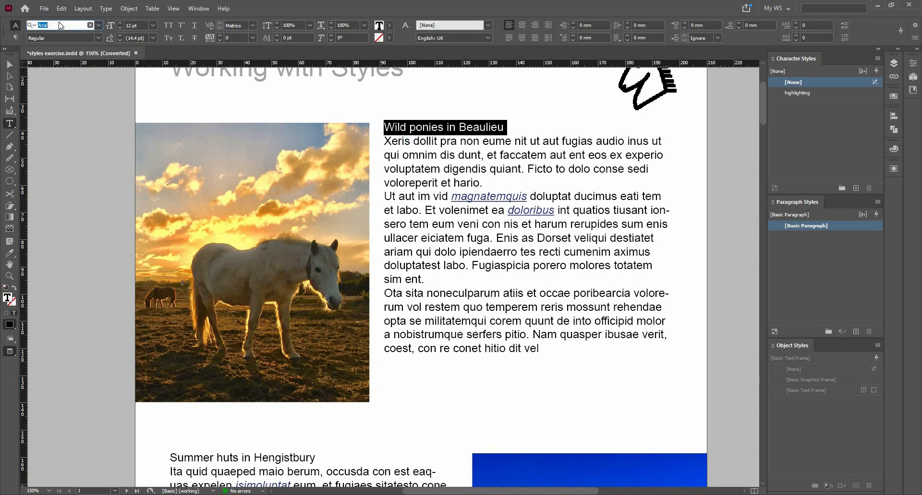
{"action": "type", "text": "be"}
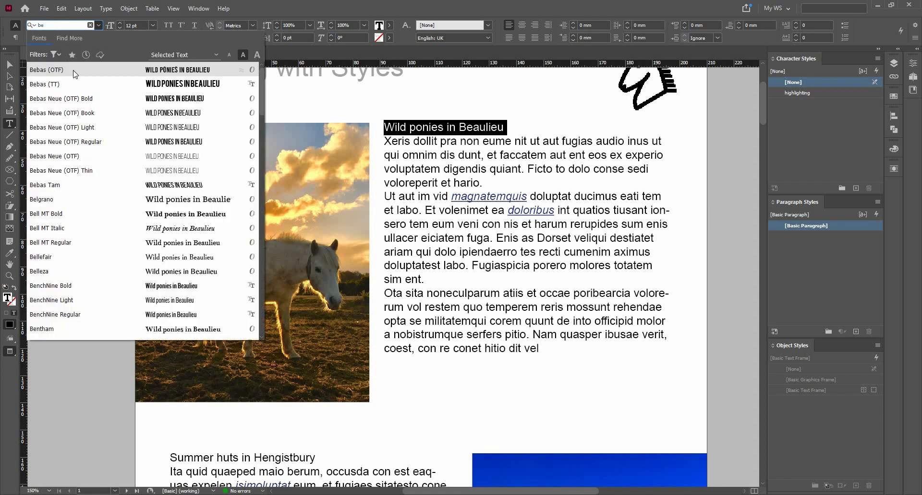
{"action": "left_click", "coordinate": [87, 90]}
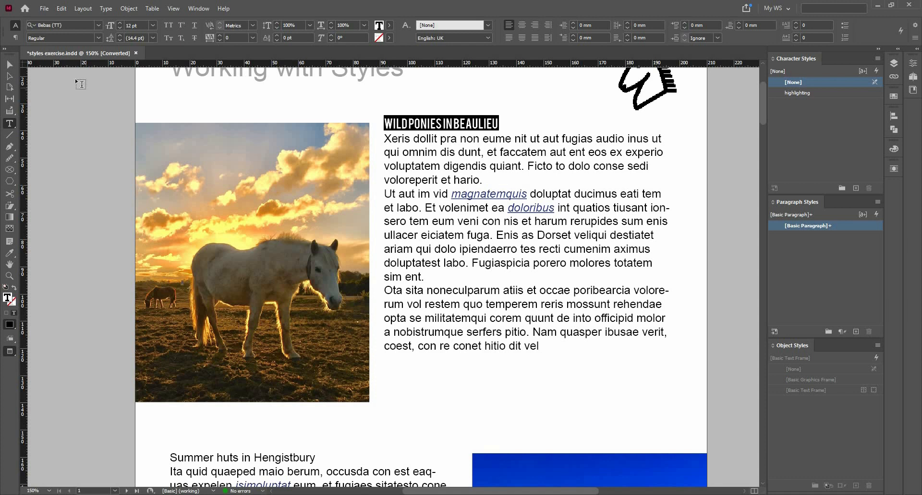
{"action": "left_click", "coordinate": [120, 24]}
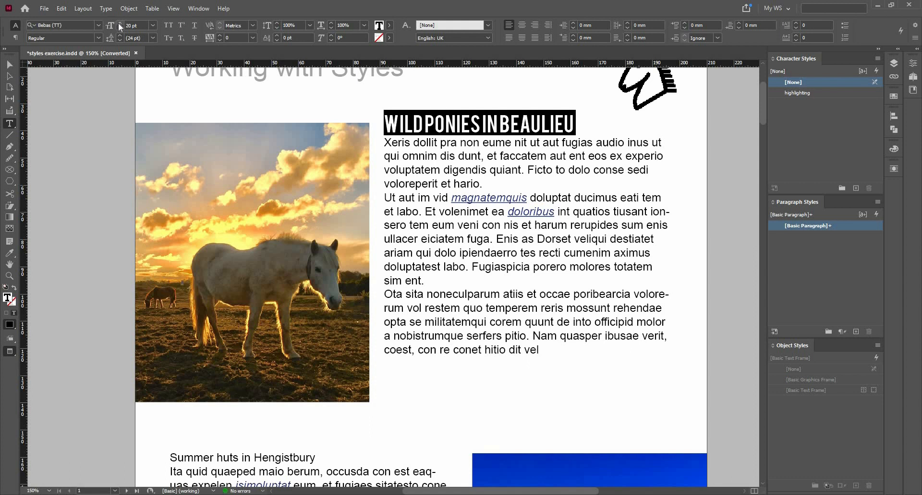
{"action": "left_click", "coordinate": [120, 23]}
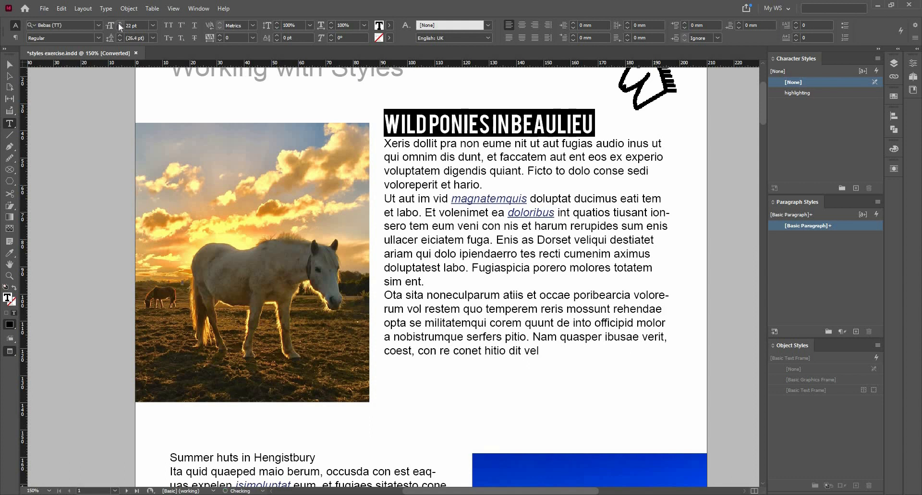
Change the font of the "Wild ponies in Beaulieu" heading to Bebas (OTF) and deselect the text
{"action": "left_click", "coordinate": [83, 24]}
{"action": "type", "text": "beb"}
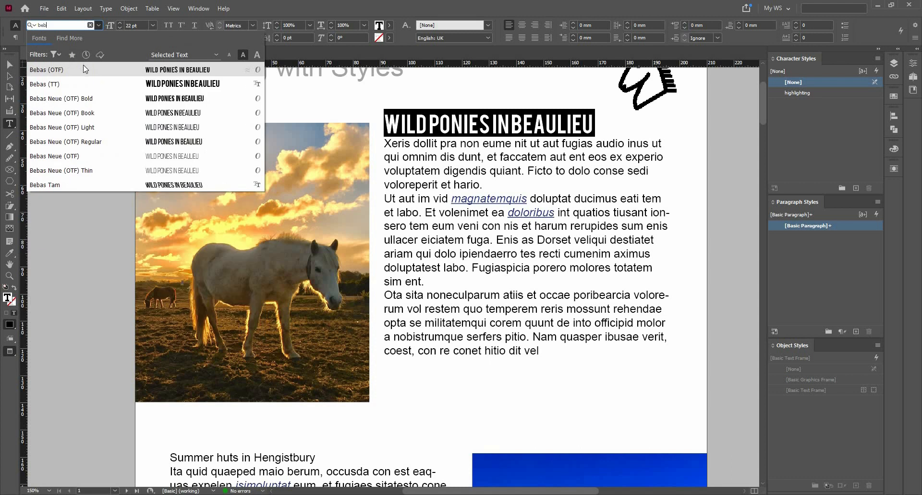
{"action": "left_click", "coordinate": [84, 69]}
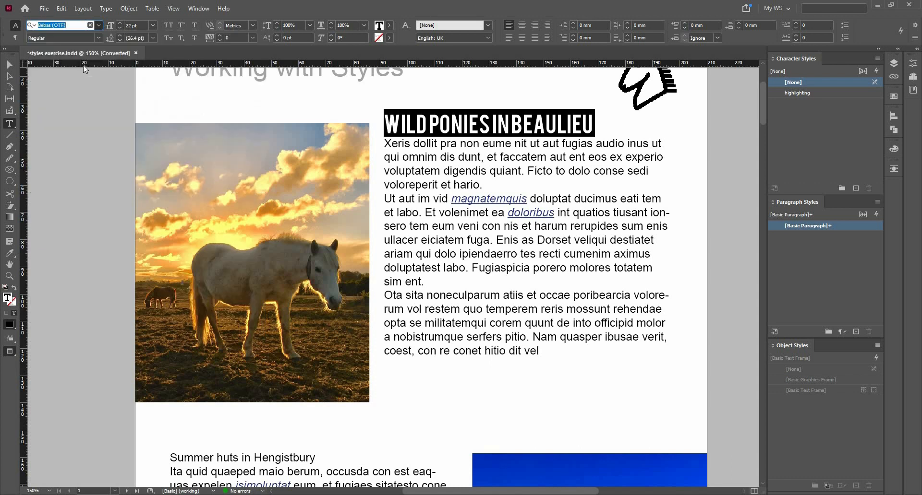
{"action": "left_click", "coordinate": [420, 154]}
Set the space after the "Wild ponies in Beaulieu" heading paragraph to 4 mm
{"action": "left_click_drag", "start_coordinate": [540, 139], "coordinate": [546, 139]}
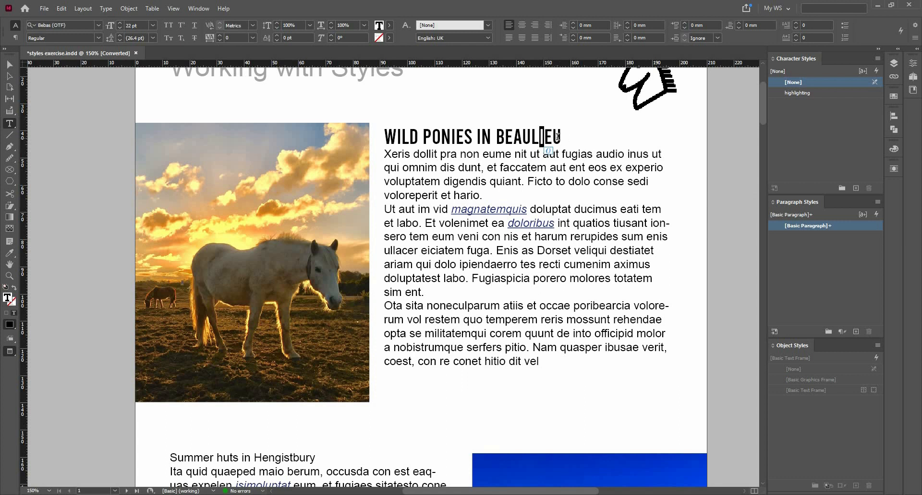
{"action": "left_click", "coordinate": [557, 137]}
{"action": "left_click", "coordinate": [738, 22]}
{"action": "left_click", "coordinate": [738, 23]}
{"action": "left_click", "coordinate": [738, 23]}
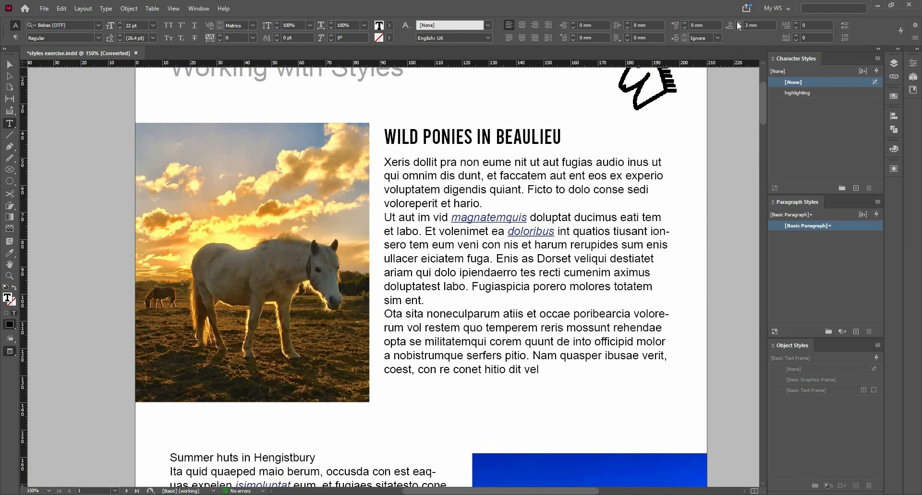
{"action": "left_click", "coordinate": [738, 23]}
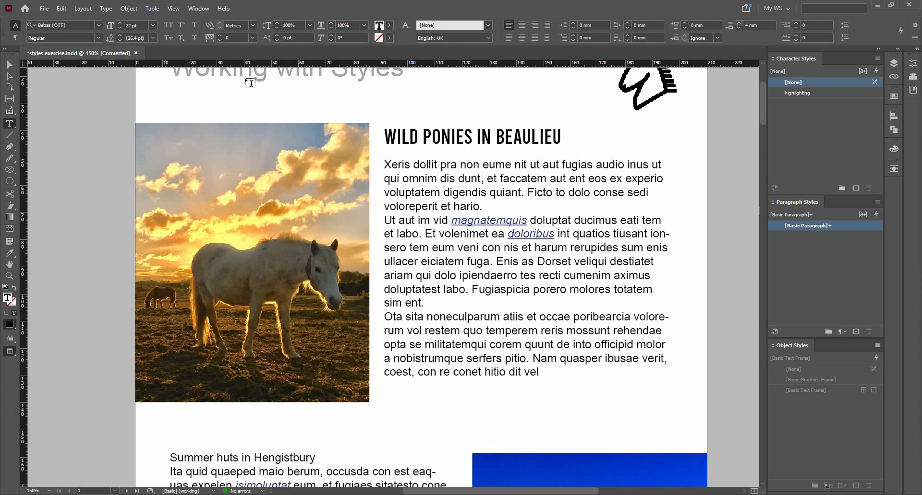
Select the Wild ponies text frame and check its paragraph marks in normal view before returning to preview mode
{"action": "left_click", "coordinate": [10, 64]}
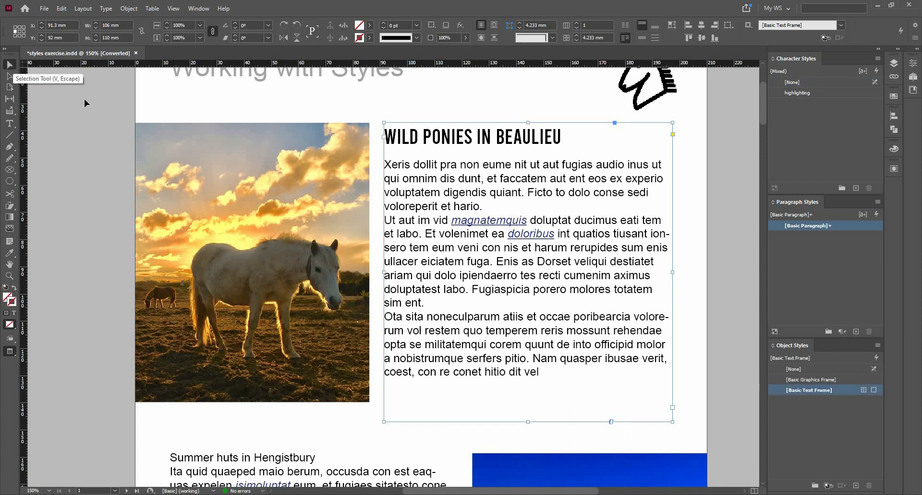
{"action": "key", "text": "w"}
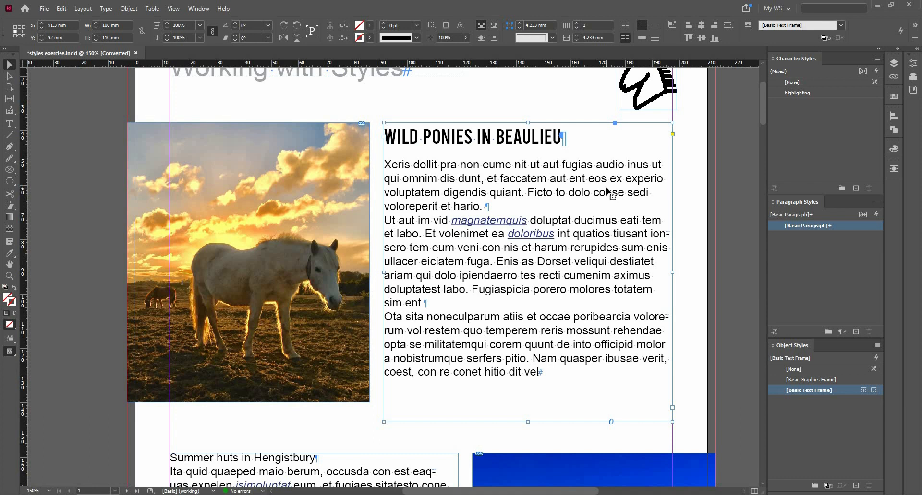
{"action": "key", "text": "w"}
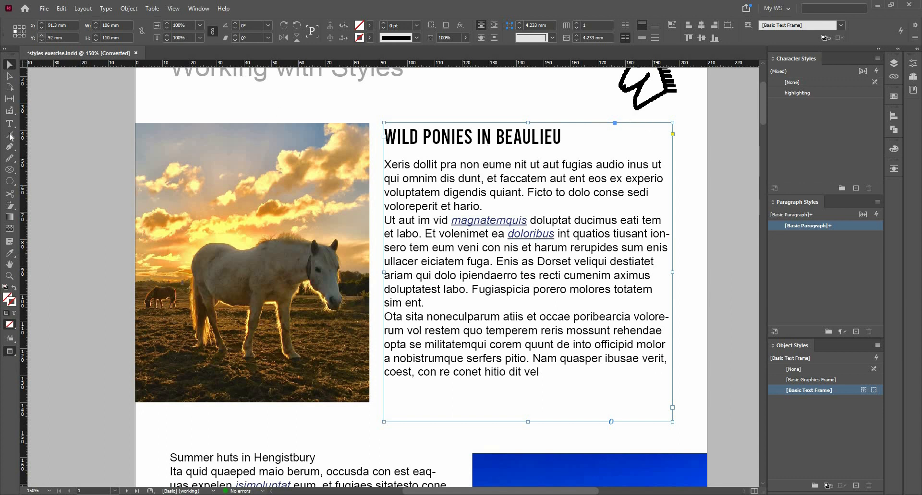
{"action": "key", "text": "t"}
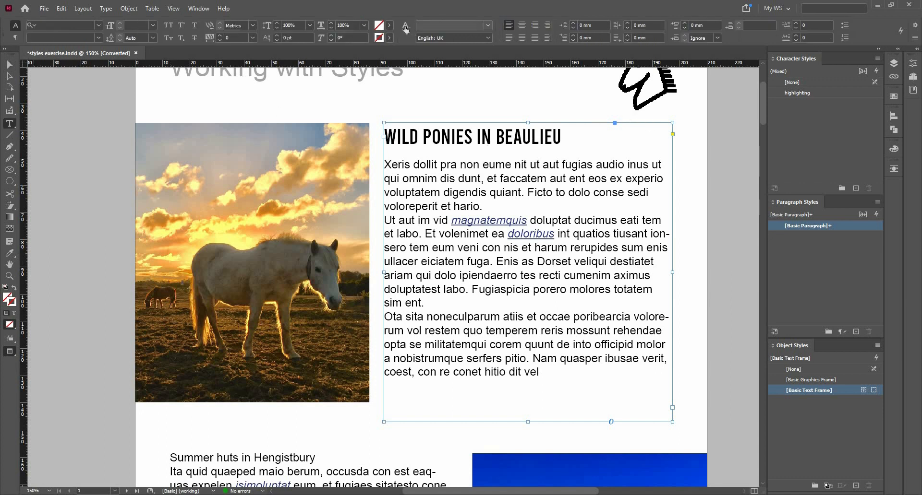
{"action": "left_click", "coordinate": [406, 25]}
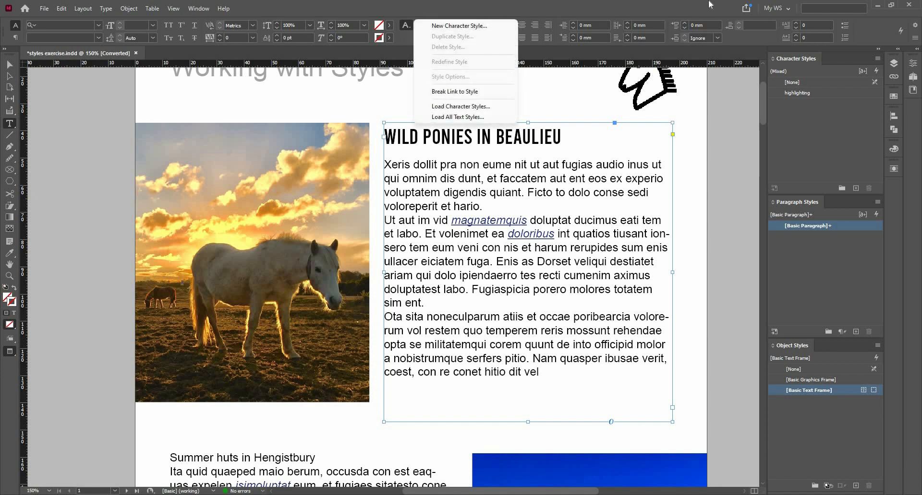
{"action": "key", "text": "Escape"}
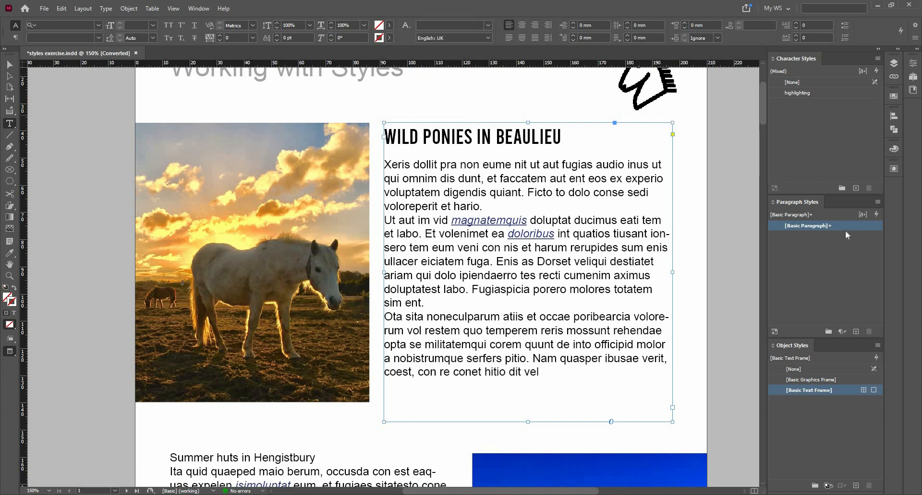
Set up a new paragraph style named "heading" from the selected Wild ponies frame, with Apply Style to Selection and Preview turned on
{"action": "left_click", "coordinate": [877, 202]}
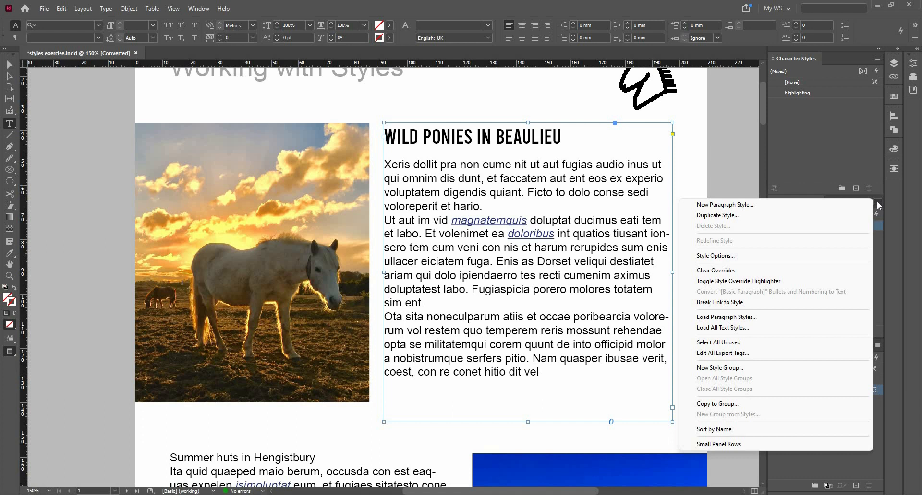
{"action": "left_click", "coordinate": [851, 208]}
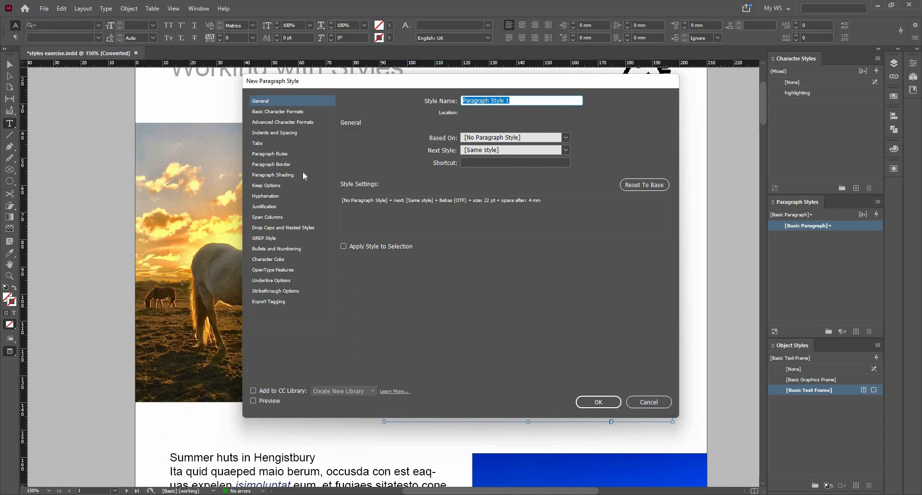
{"action": "left_click", "coordinate": [335, 100]}
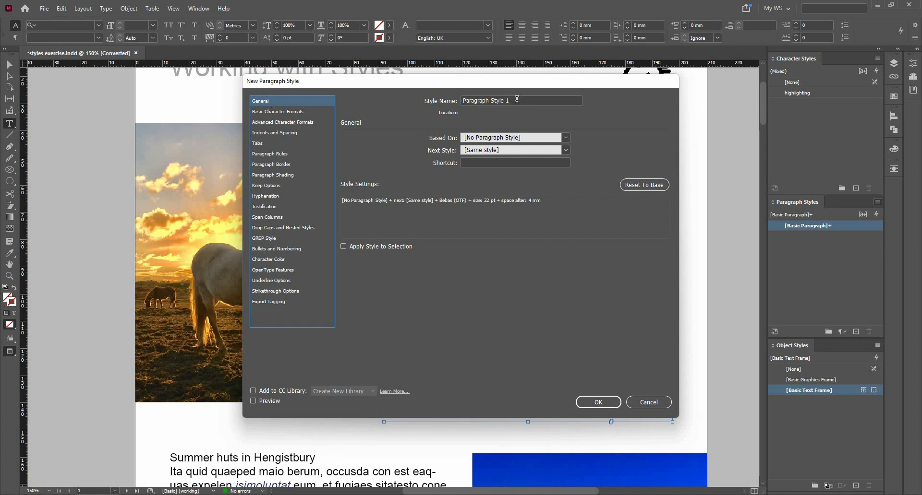
{"action": "key", "text": "Tab"}
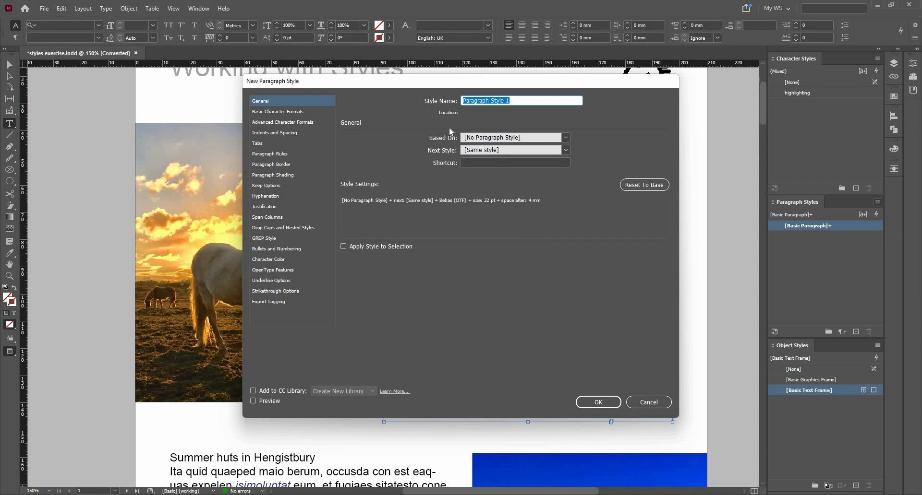
{"action": "left_click", "coordinate": [379, 253]}
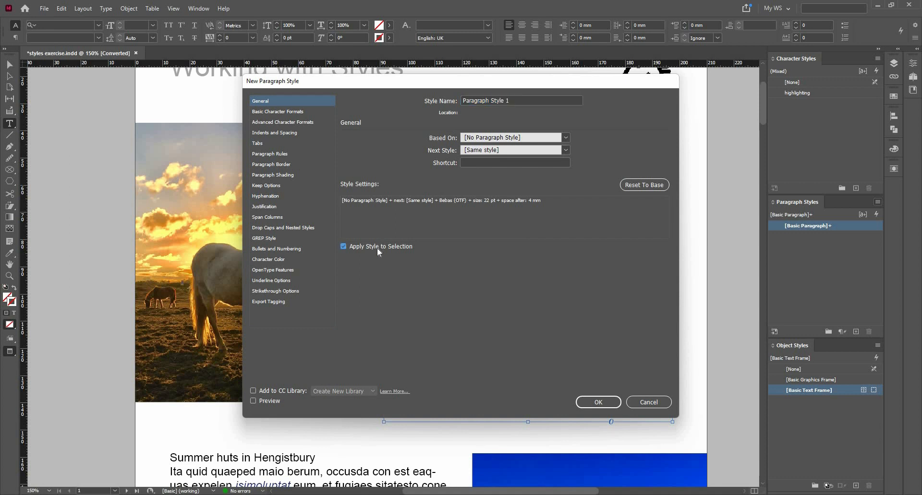
{"action": "left_click", "coordinate": [253, 400]}
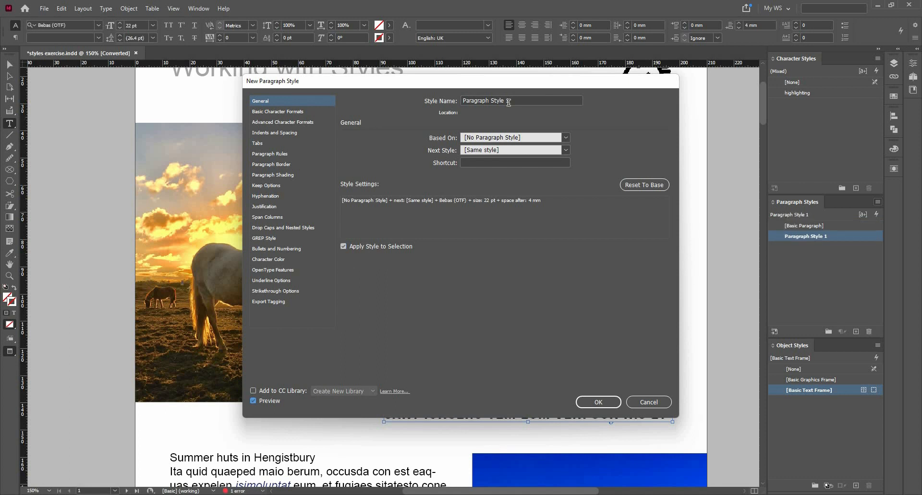
{"action": "key", "text": "Tab"}
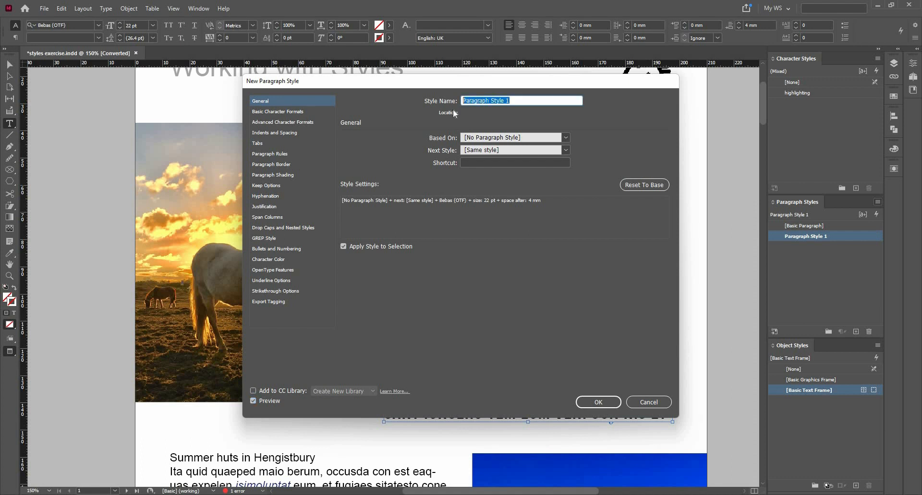
{"action": "type", "text": "h1e"}
{"action": "key", "text": "BackSpace"}
{"action": "key", "text": "BackSpace"}
{"action": "type", "text": "ea"}
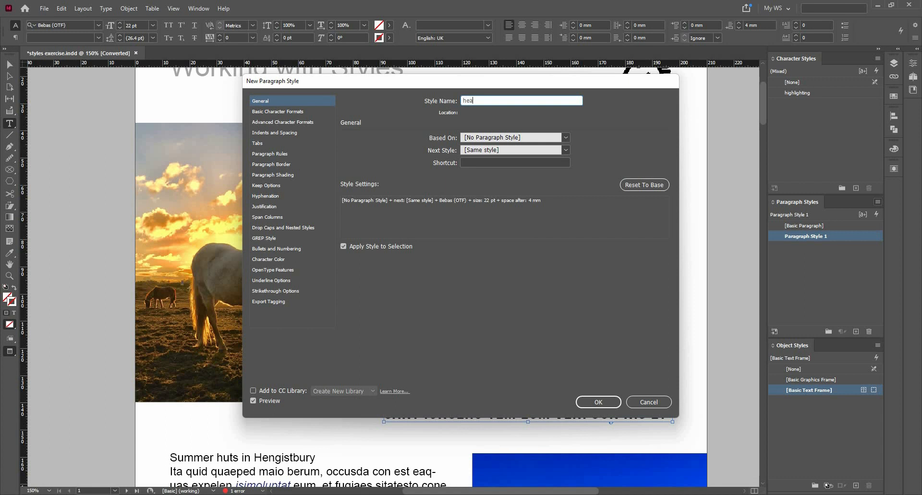
{"action": "type", "text": "ding"}
{"action": "left_click_drag", "start_coordinate": [447, 83], "coordinate": [432, 156]}
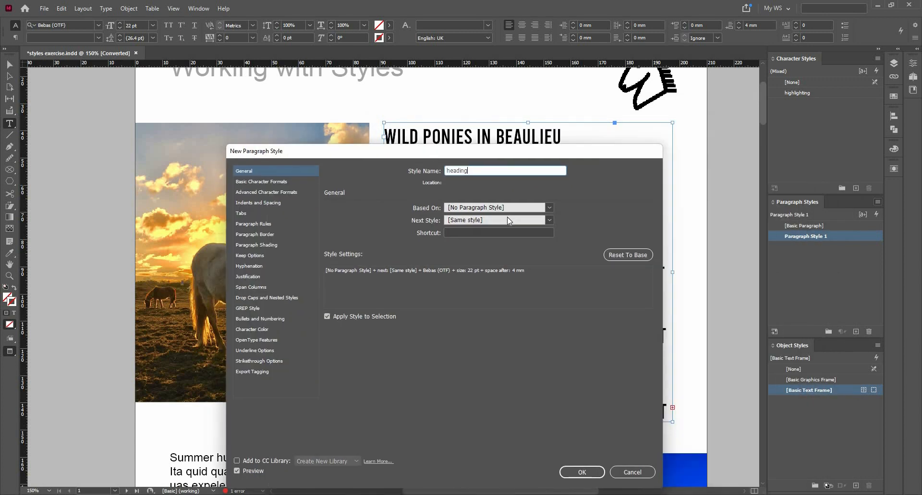
{"action": "left_click_drag", "start_coordinate": [509, 221], "coordinate": [509, 157]}
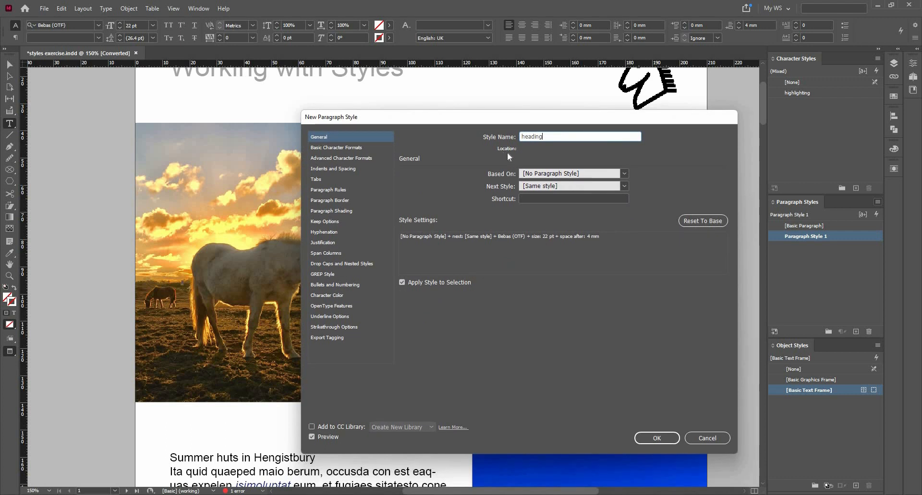
Try Arial as the font family of the new heading style, create the style on the whole frame, and undo it
{"action": "left_click", "coordinate": [349, 149]}
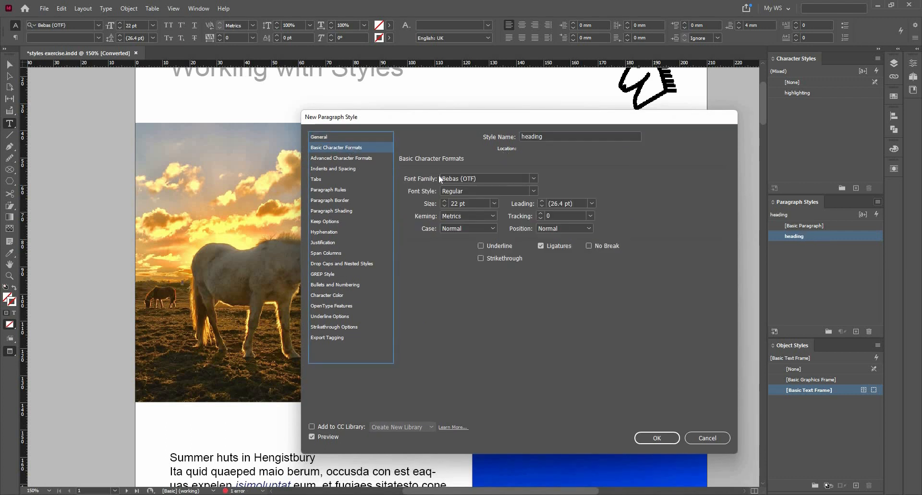
{"action": "left_click", "coordinate": [532, 179]}
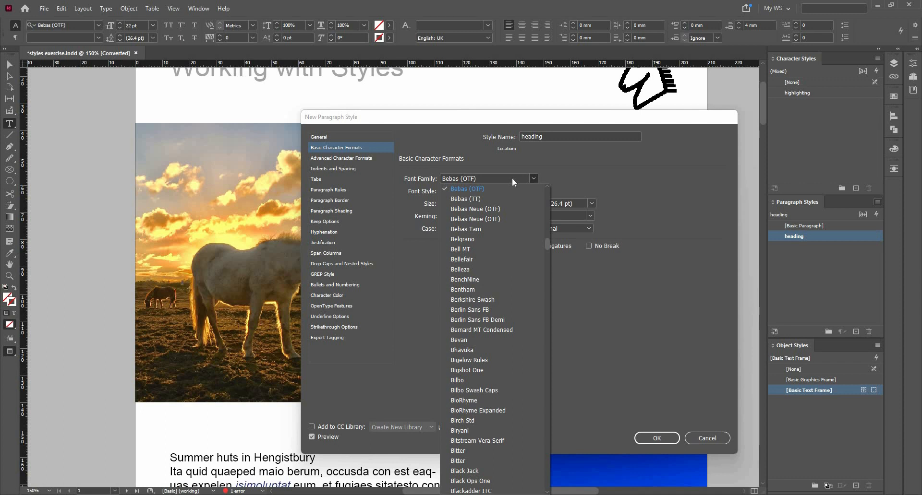
{"action": "type", "text": "A"}
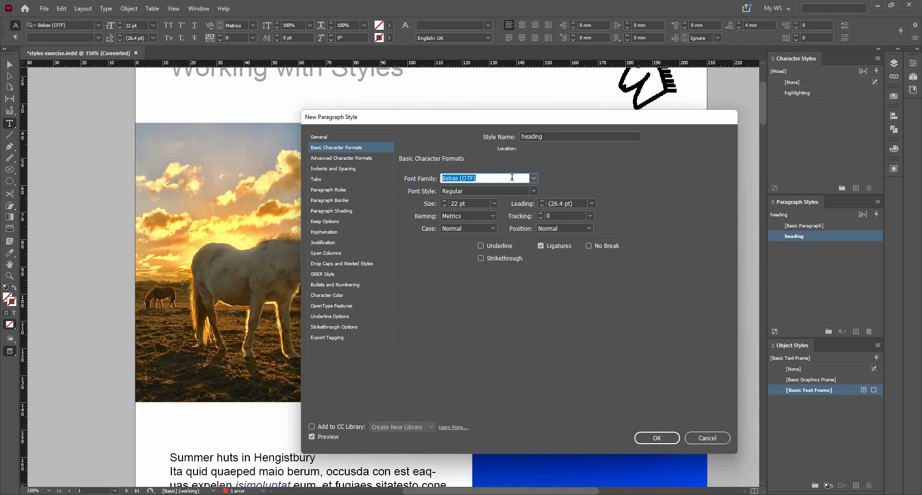
{"action": "type", "text": "rial"}
{"action": "left_click_drag", "start_coordinate": [522, 119], "coordinate": [603, 305]}
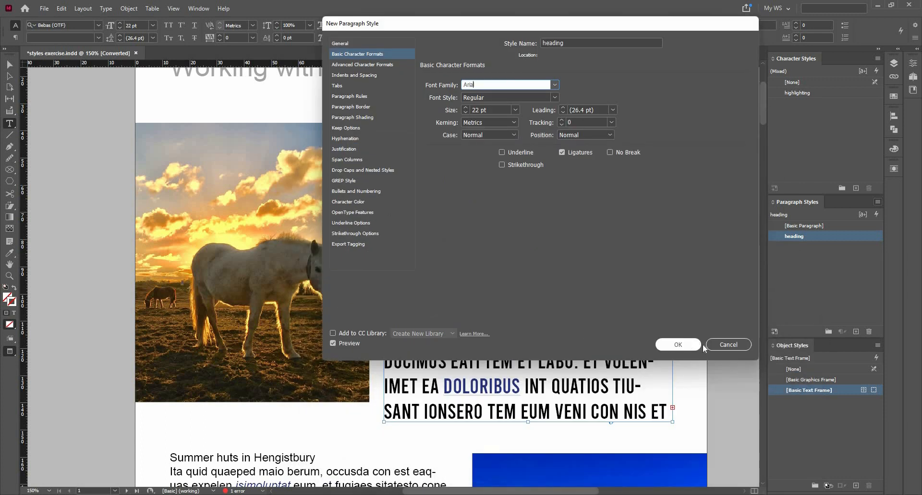
{"action": "left_click", "coordinate": [690, 349]}
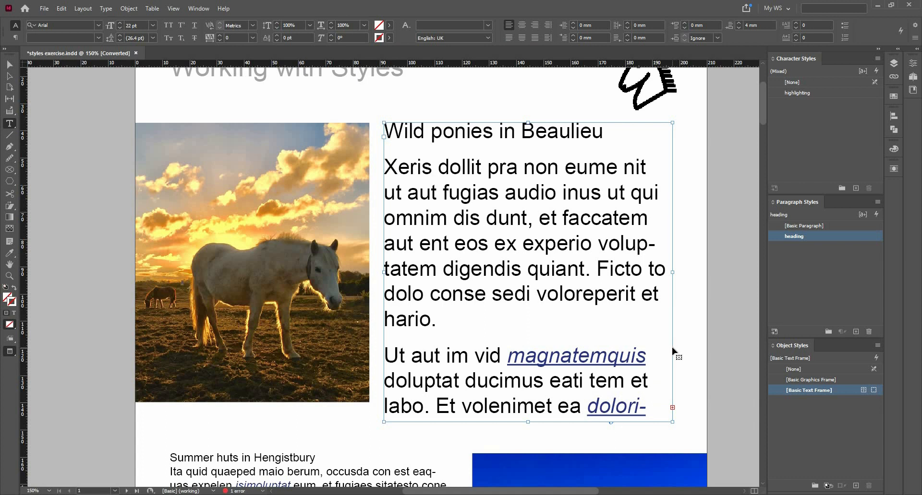
{"action": "key", "text": "ctrl+z"}
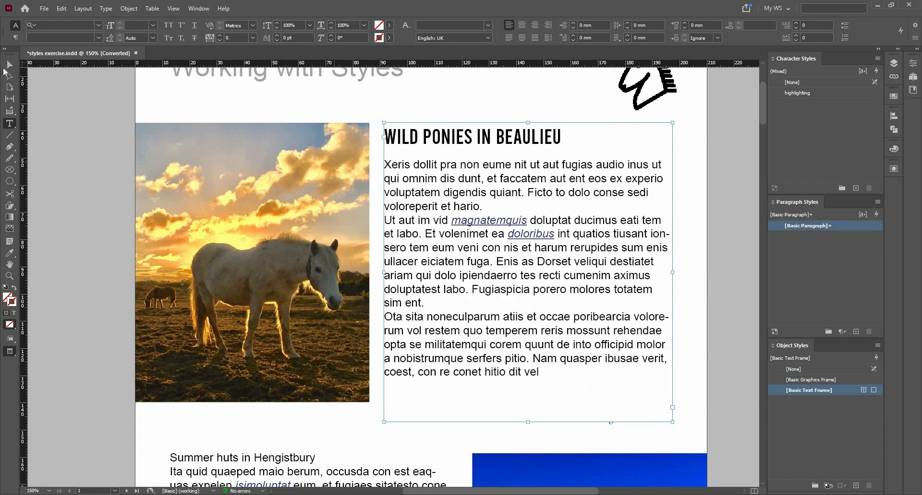
Select only the "Wild ponies in Beaulieu" heading text and create a paragraph style named "heading" from it, applied to the selection
{"action": "key", "text": "Escape"}
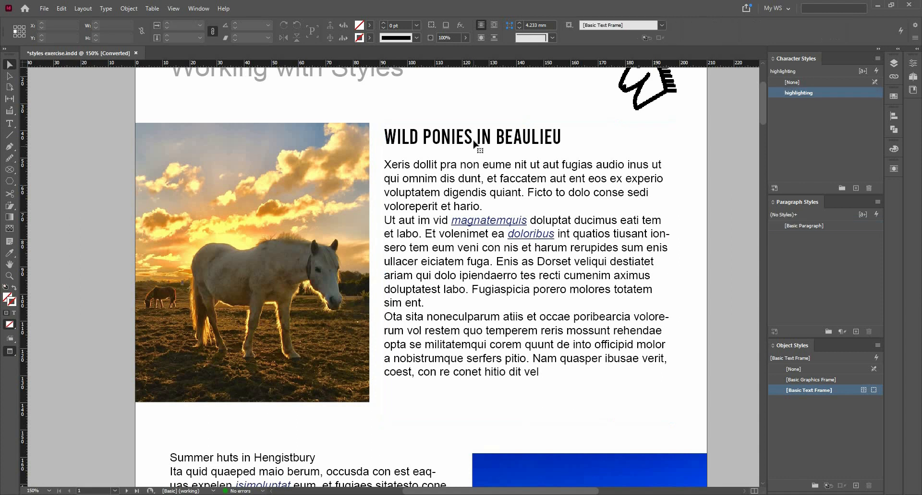
{"action": "left_click", "coordinate": [474, 144]}
{"action": "double_click", "coordinate": [474, 144]}
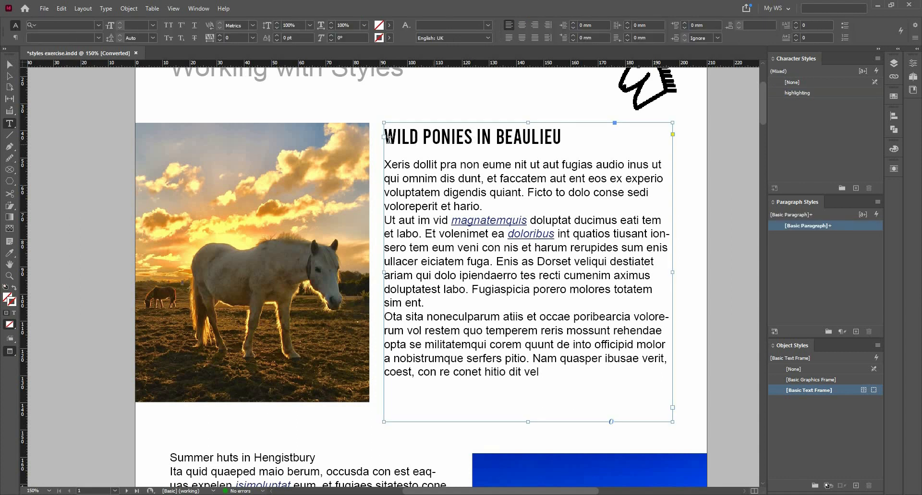
{"action": "triple_click", "coordinate": [526, 140]}
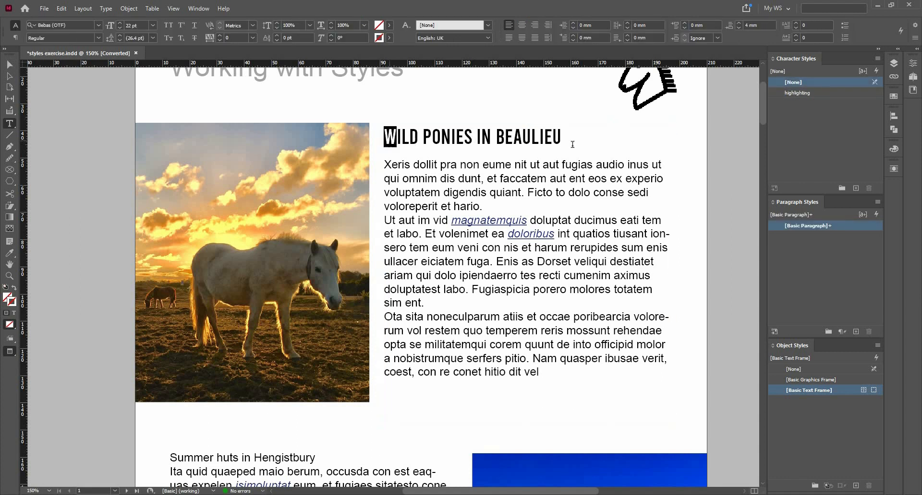
{"action": "left_click", "coordinate": [877, 202]}
{"action": "left_click", "coordinate": [658, 206]}
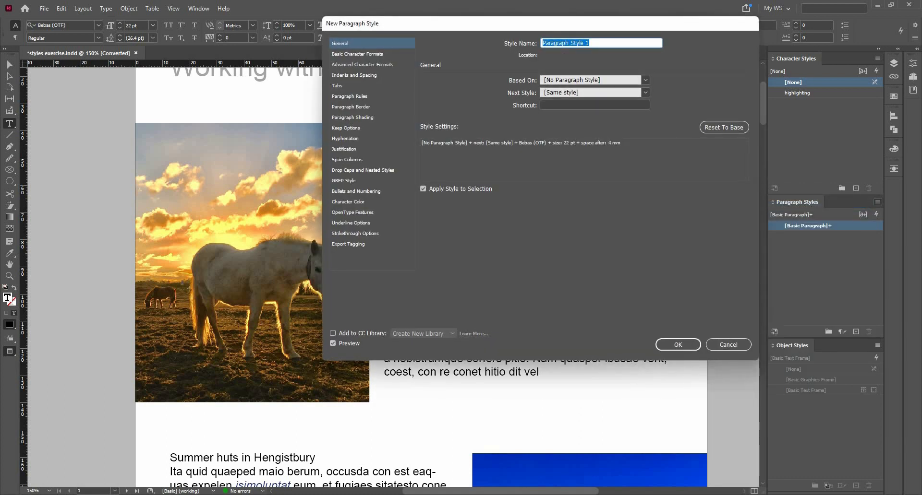
{"action": "type", "text": "heading"}
{"action": "left_click_drag", "start_coordinate": [423, 24], "coordinate": [504, 165]}
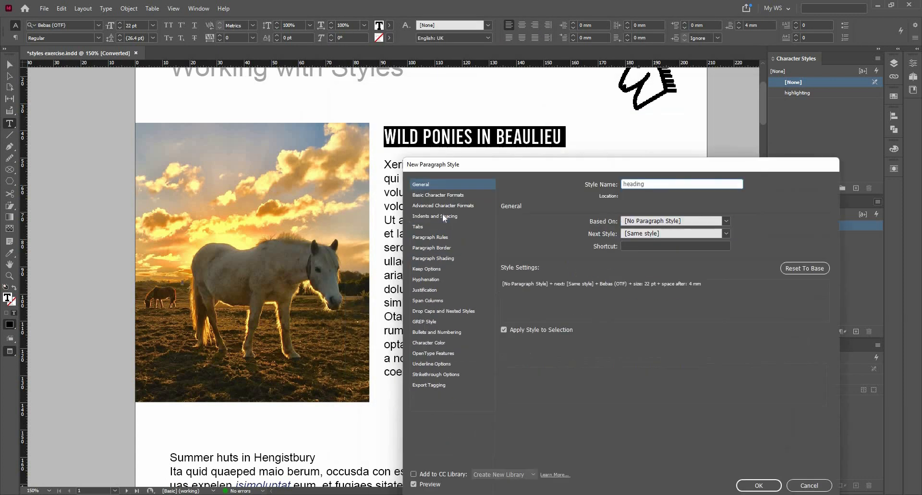
{"action": "left_click", "coordinate": [443, 191]}
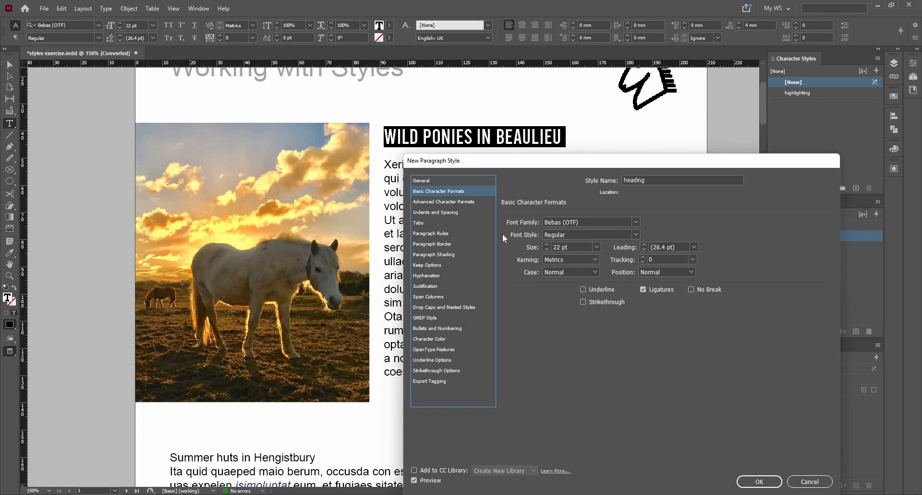
{"action": "left_click", "coordinate": [460, 180]}
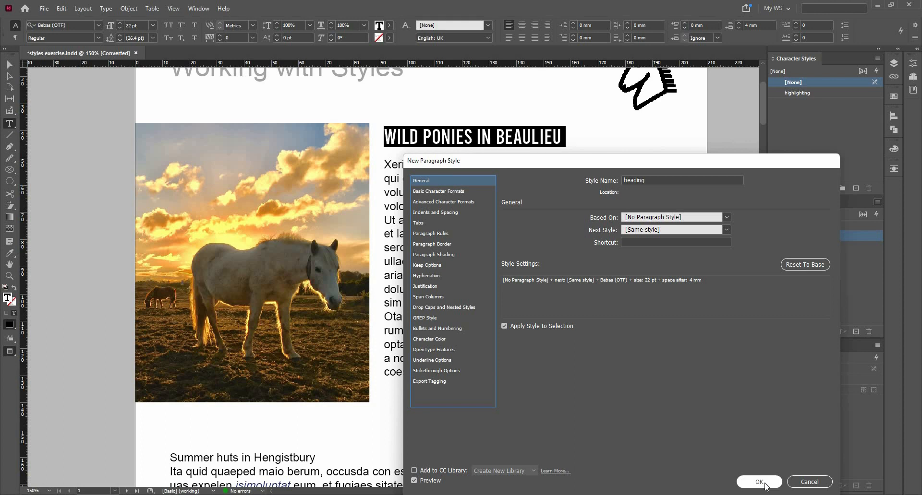
{"action": "left_click", "coordinate": [774, 484]}
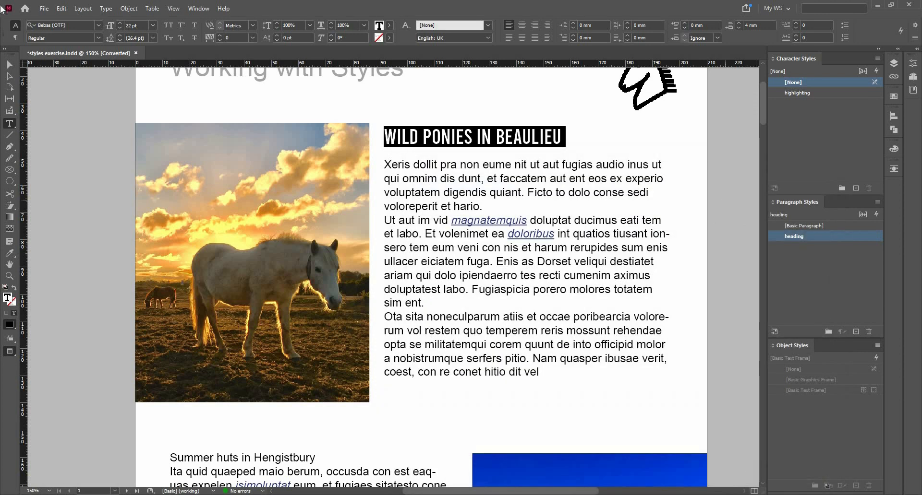
Try the heading paragraph style on the entire Summer huts text frame and undo it
{"action": "key", "text": "Escape"}
{"action": "scroll", "coordinate": [528, 242], "scroll_direction": "down", "scroll_amount": 4}
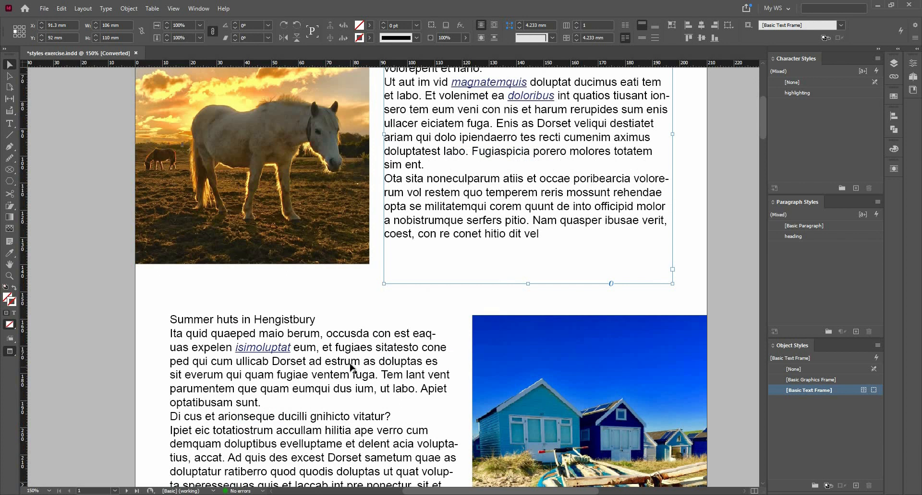
{"action": "scroll", "coordinate": [351, 370], "scroll_direction": "down", "scroll_amount": 3}
{"action": "scroll", "coordinate": [352, 367], "scroll_direction": "up", "scroll_amount": 1}
{"action": "left_click", "coordinate": [422, 326]}
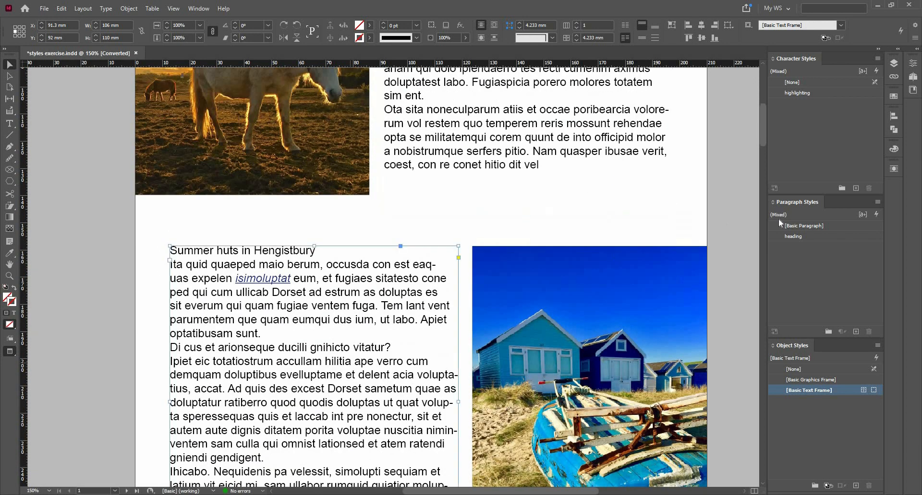
{"action": "left_click", "coordinate": [793, 236]}
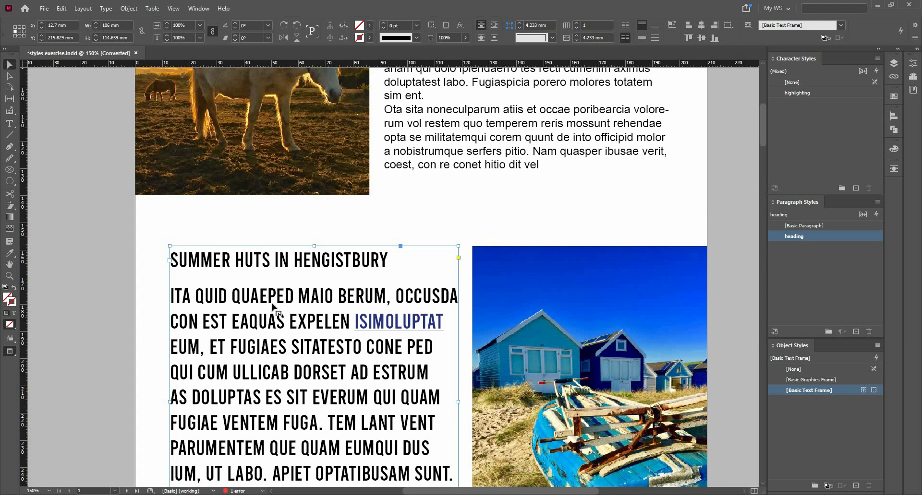
{"action": "key", "text": "ctrl+z"}
Place the text cursor in the "Summer huts in Hengistbury" line and apply the heading paragraph style to that paragraph only
{"action": "double_click", "coordinate": [317, 250]}
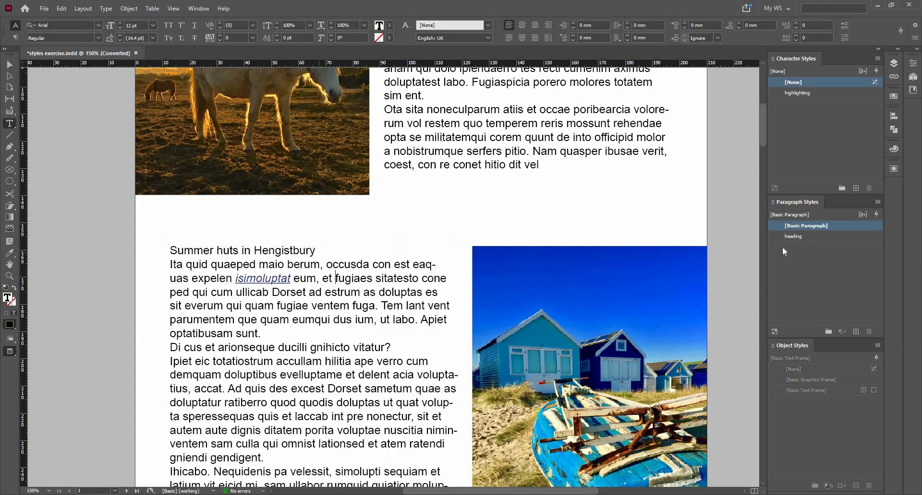
{"action": "left_click", "coordinate": [814, 238]}
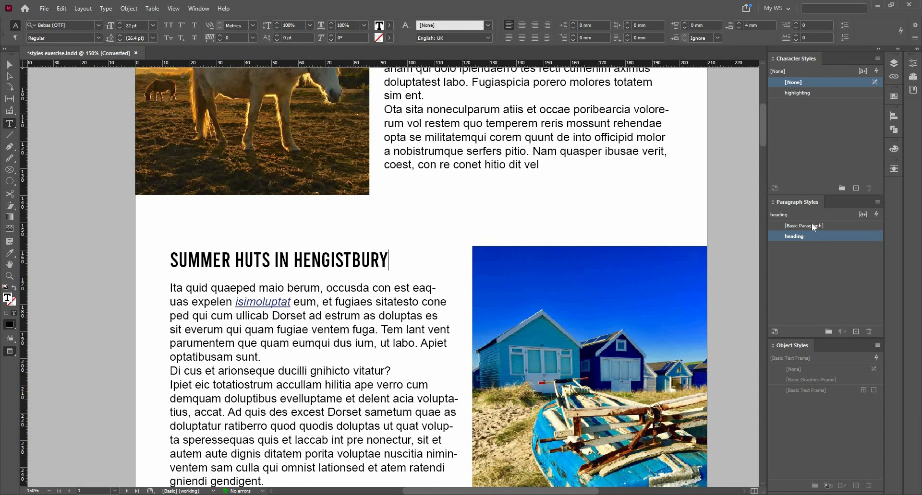
{"action": "left_click", "coordinate": [812, 226]}
{"action": "left_click", "coordinate": [814, 237]}
{"action": "left_click", "coordinate": [488, 26]}
{"action": "left_click", "coordinate": [484, 38]}
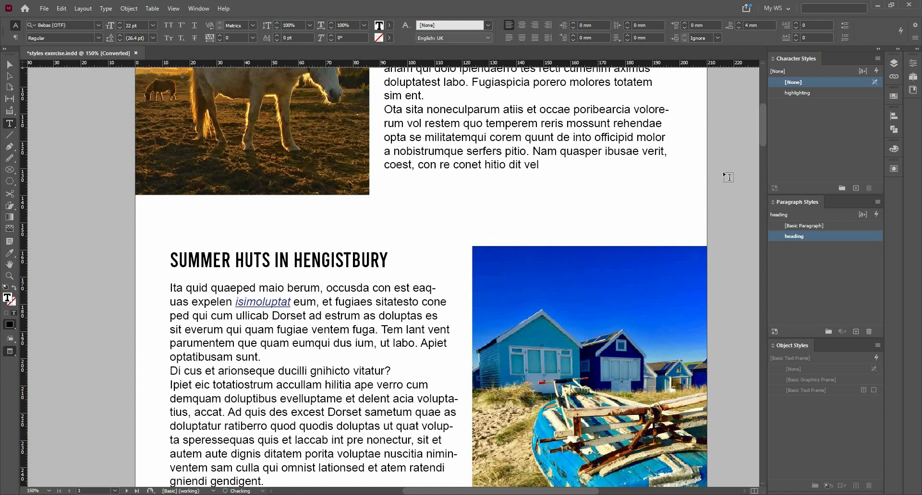
{"action": "key", "text": "ctrl+z"}
{"action": "key", "text": "ctrl+shift+z"}
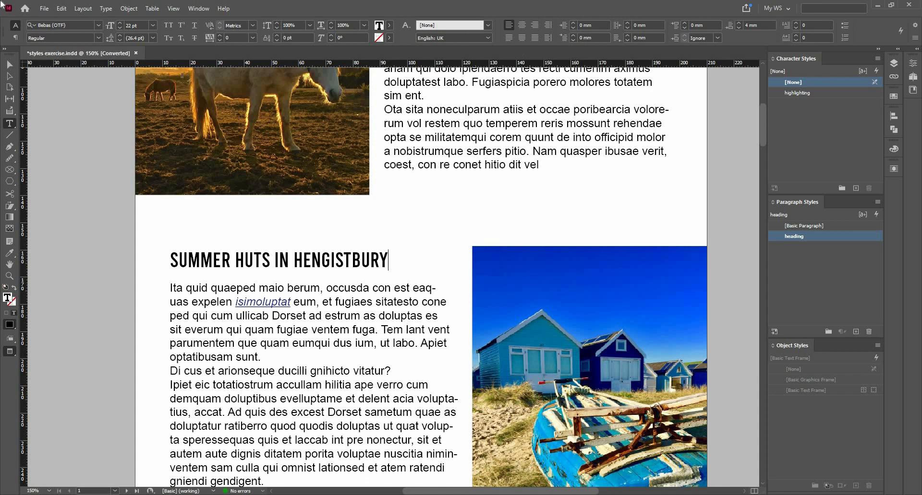
Fit the whole page in view and deselect everything to compare both styled headings
{"action": "left_click", "coordinate": [11, 63]}
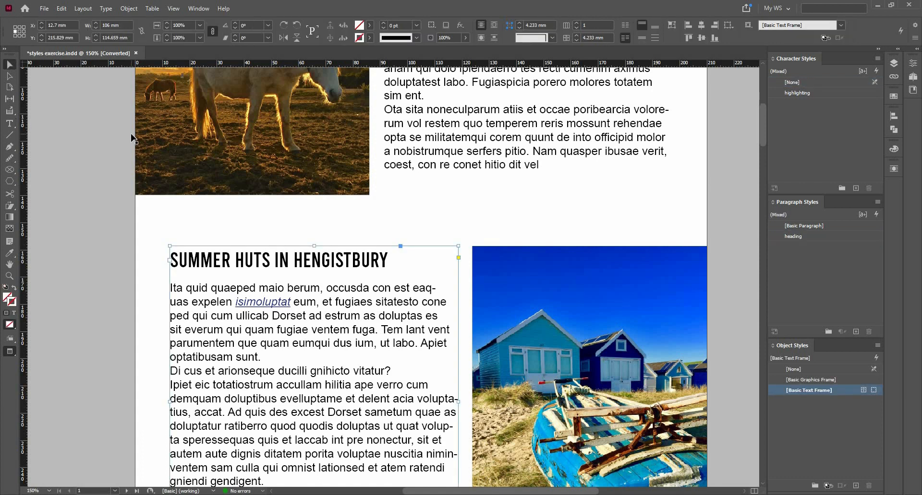
{"action": "key", "text": "ctrl+0"}
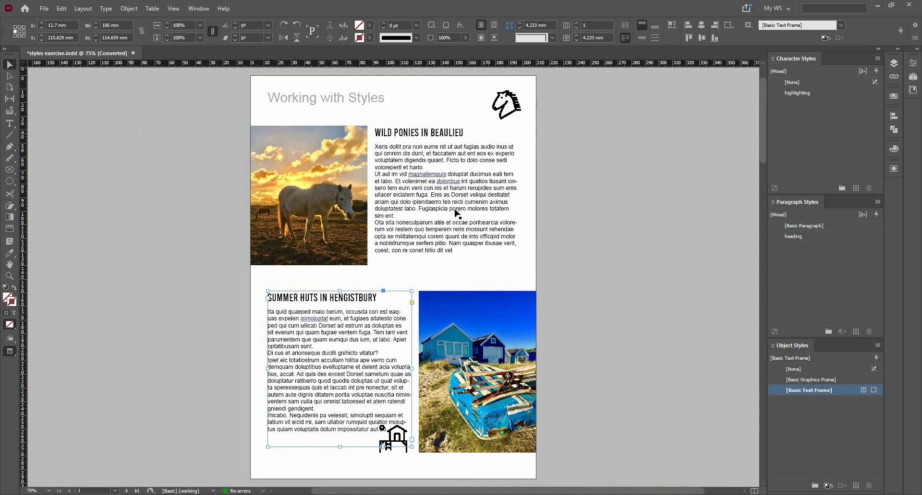
{"action": "left_click", "coordinate": [463, 252]}
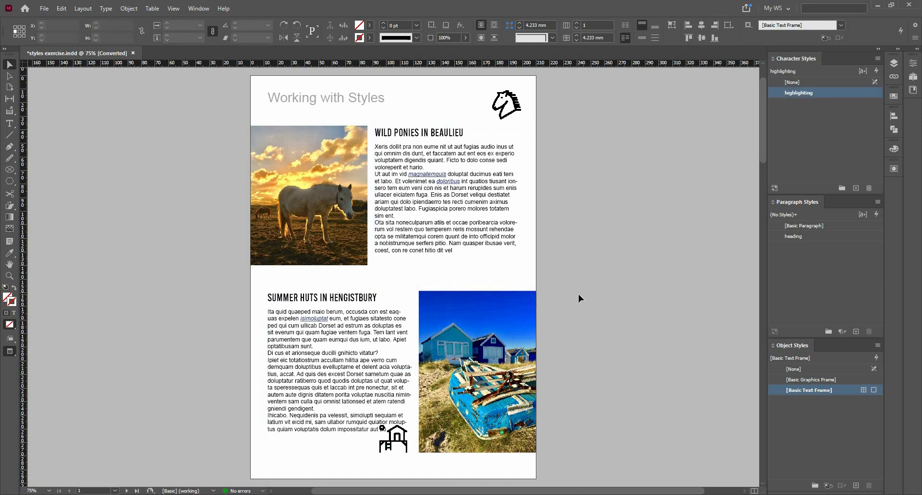
{"action": "left_click", "coordinate": [578, 295]}
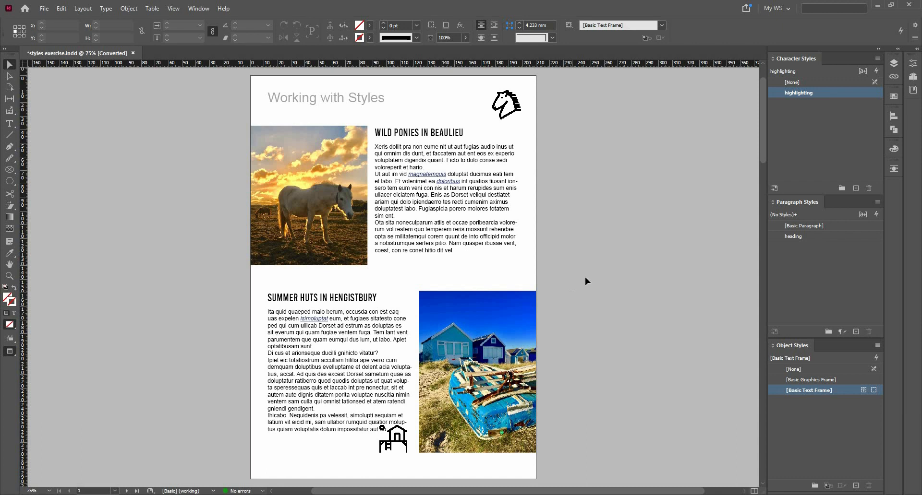
Open the heading paragraph style for editing and set its font size to 26 pt
{"action": "right_click", "coordinate": [819, 241]}
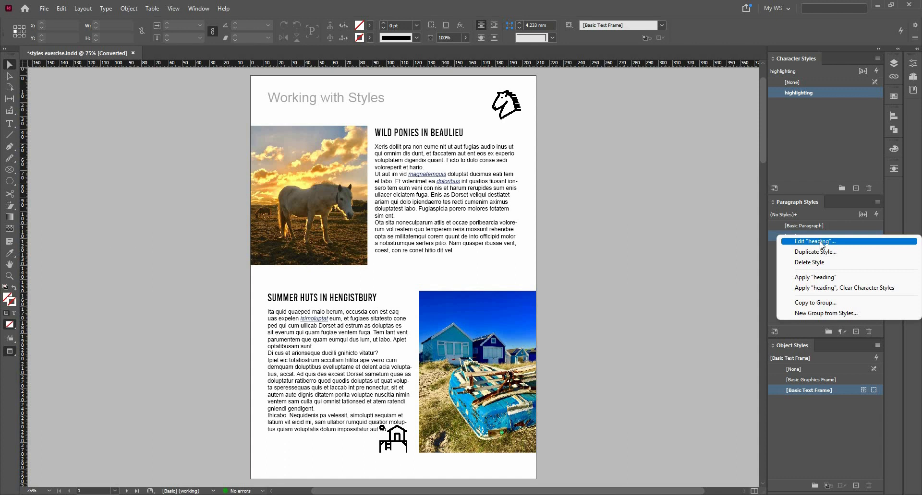
{"action": "left_click", "coordinate": [818, 243]}
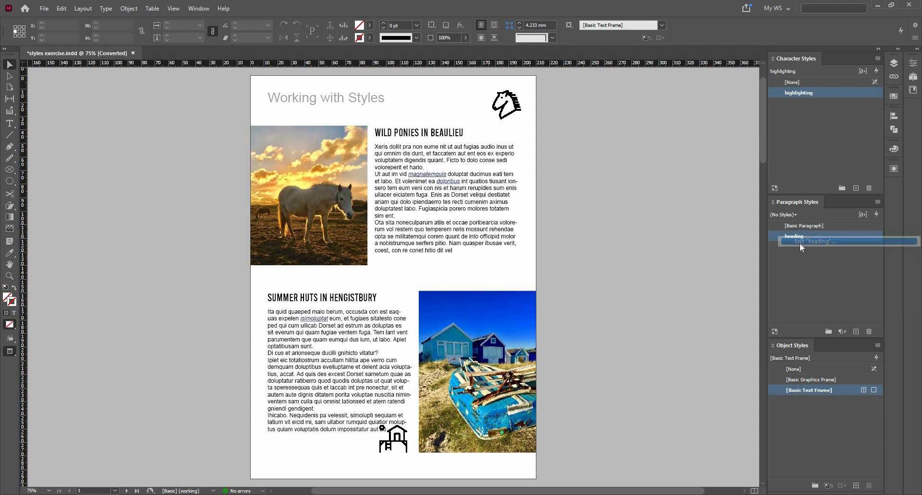
{"action": "left_click_drag", "start_coordinate": [503, 166], "coordinate": [596, 118]}
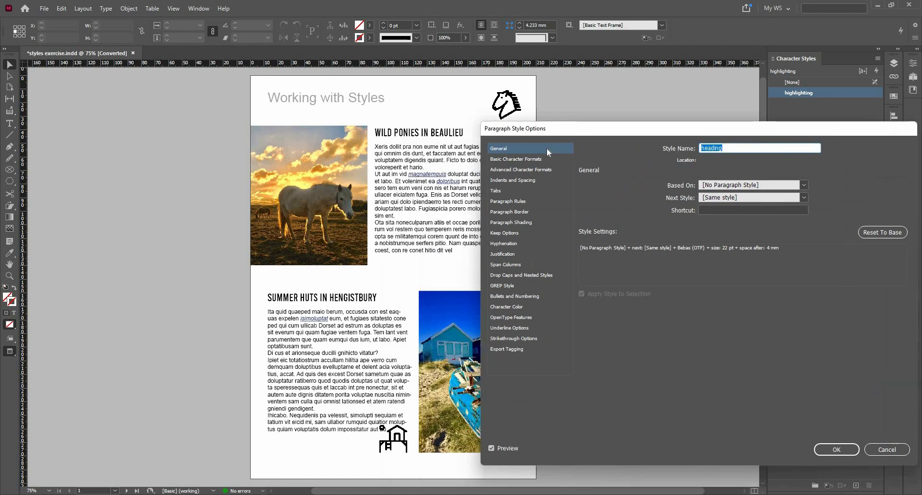
{"action": "left_click", "coordinate": [547, 147]}
{"action": "left_click", "coordinate": [641, 198]}
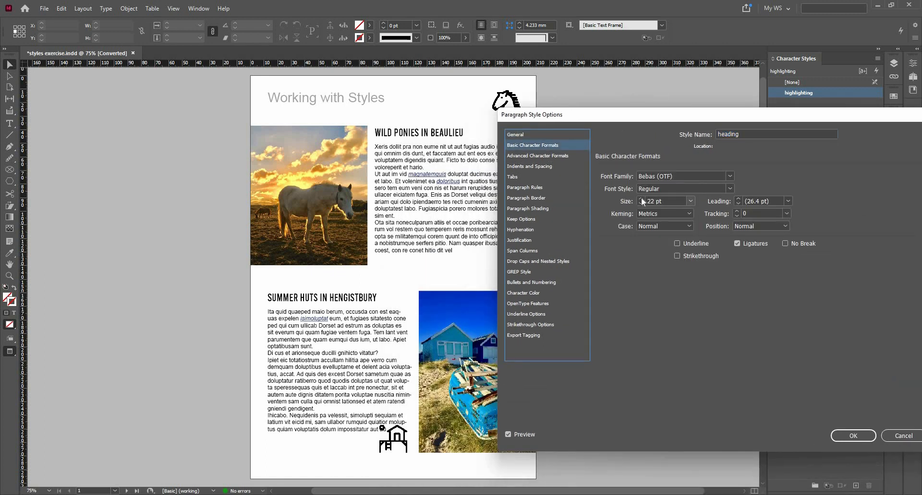
{"action": "left_click", "coordinate": [641, 199]}
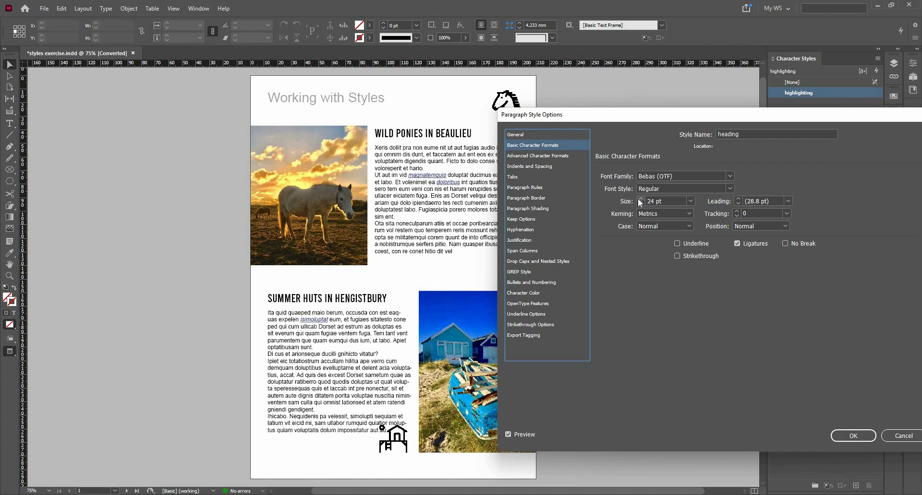
{"action": "left_click", "coordinate": [640, 199]}
{"action": "left_click", "coordinate": [640, 199]}
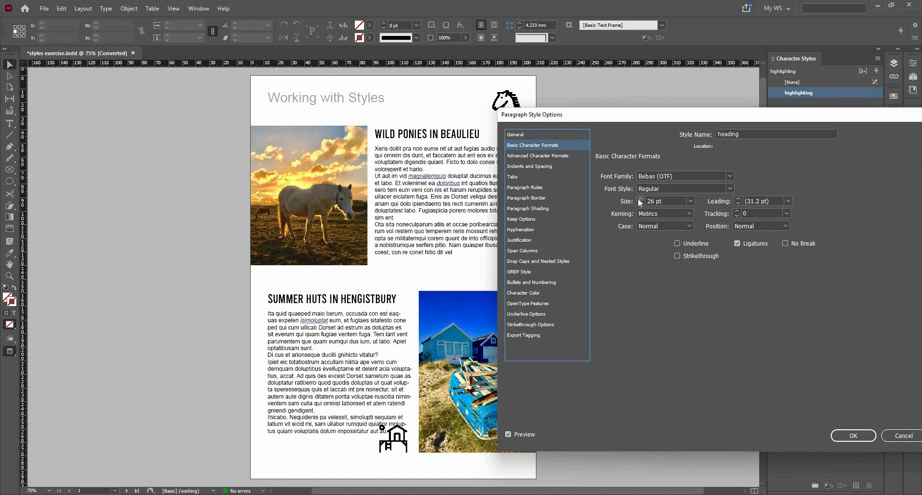
Look through the heading style's option categories, including paragraph rules, tabs, paragraph border and keep options
{"action": "left_click", "coordinate": [549, 187]}
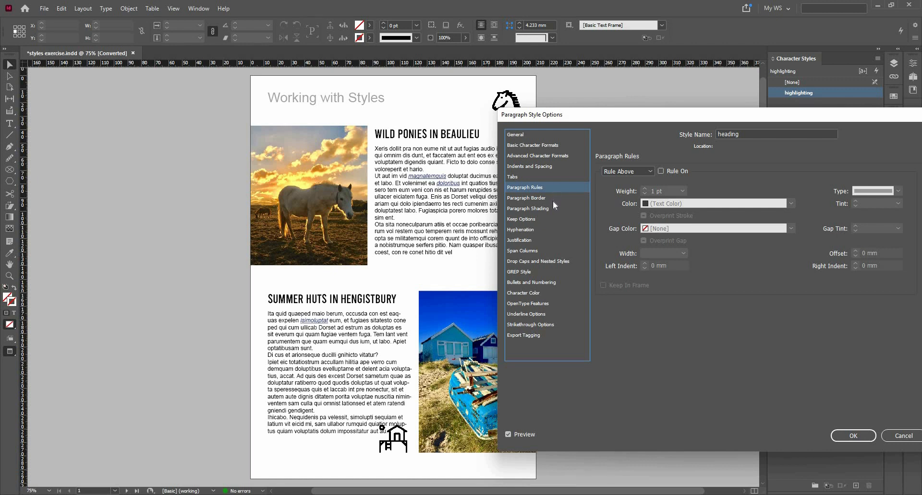
{"action": "left_click", "coordinate": [551, 249]}
{"action": "left_click", "coordinate": [534, 137]}
{"action": "key", "text": "Down"}
{"action": "key", "text": "Down"}
{"action": "key", "text": "Down"}
{"action": "key", "text": "Down"}
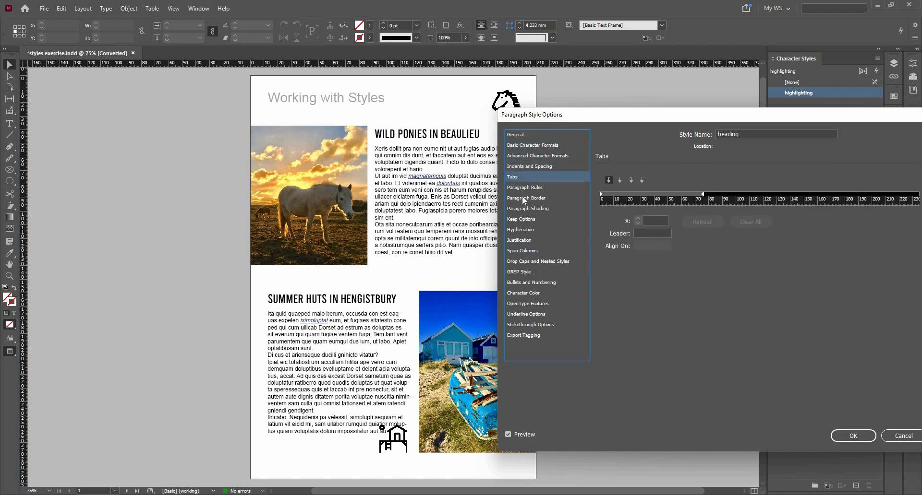
{"action": "key", "text": "Down"}
{"action": "key", "text": "Down"}
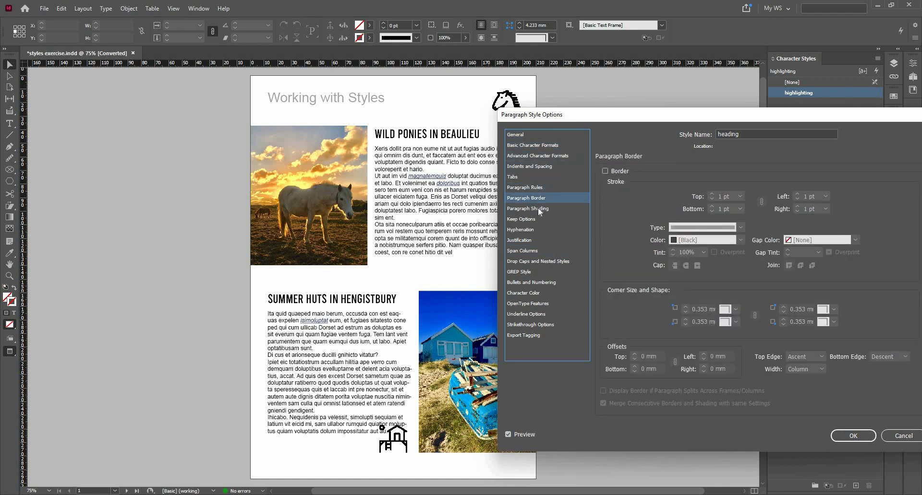
{"action": "key", "text": "Down"}
{"action": "key", "text": "Down"}
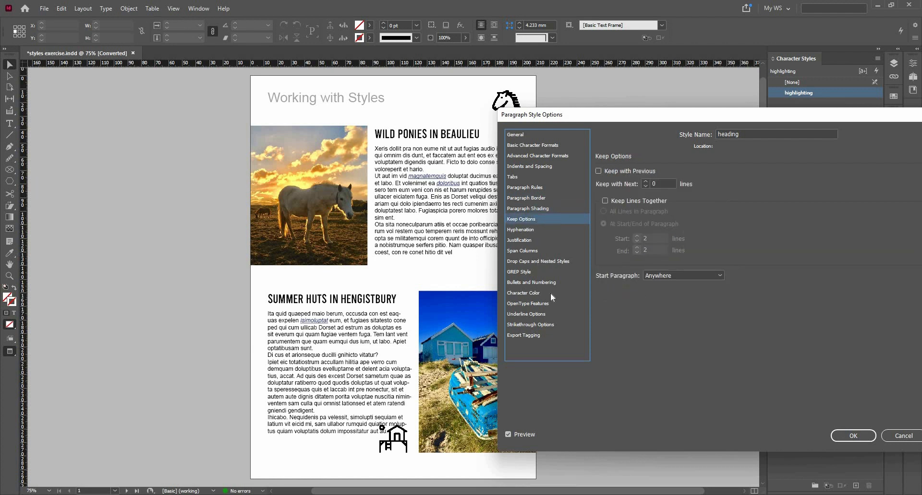
{"action": "key", "text": "Down"}
Set the tint of the heading style's black character color to 70%
{"action": "left_click", "coordinate": [547, 294]}
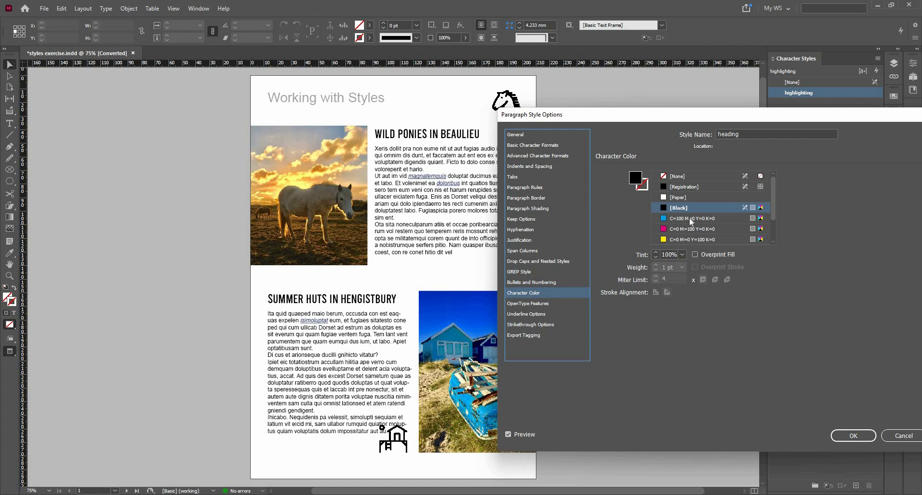
{"action": "left_click", "coordinate": [656, 257]}
{"action": "left_click", "coordinate": [656, 257]}
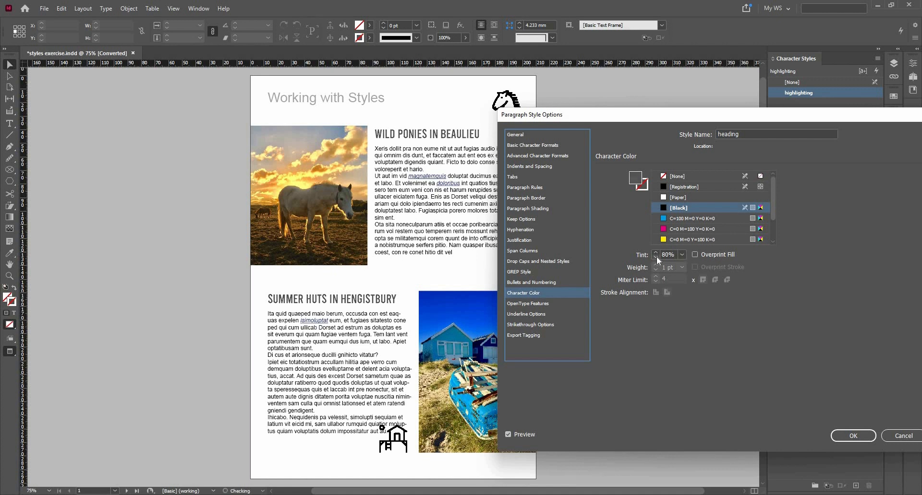
{"action": "left_click", "coordinate": [656, 257]}
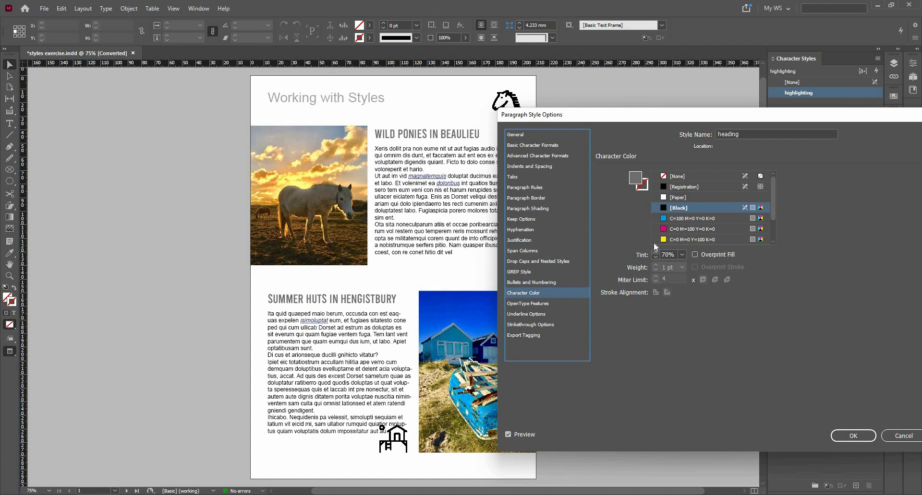
Try cyan, yellow and other color swatches as the heading style's character color
{"action": "left_click", "coordinate": [672, 221]}
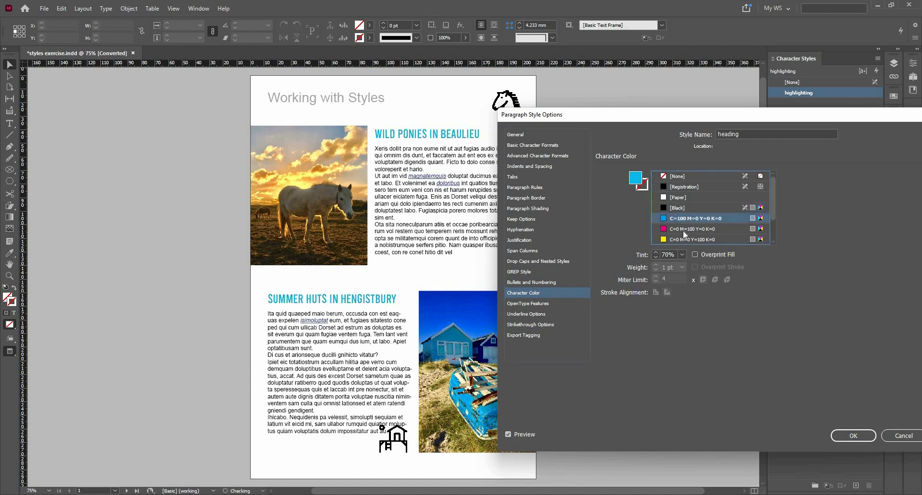
{"action": "left_click", "coordinate": [684, 229]}
{"action": "scroll", "coordinate": [684, 226], "scroll_direction": "down", "scroll_amount": 1}
{"action": "left_click", "coordinate": [684, 226]}
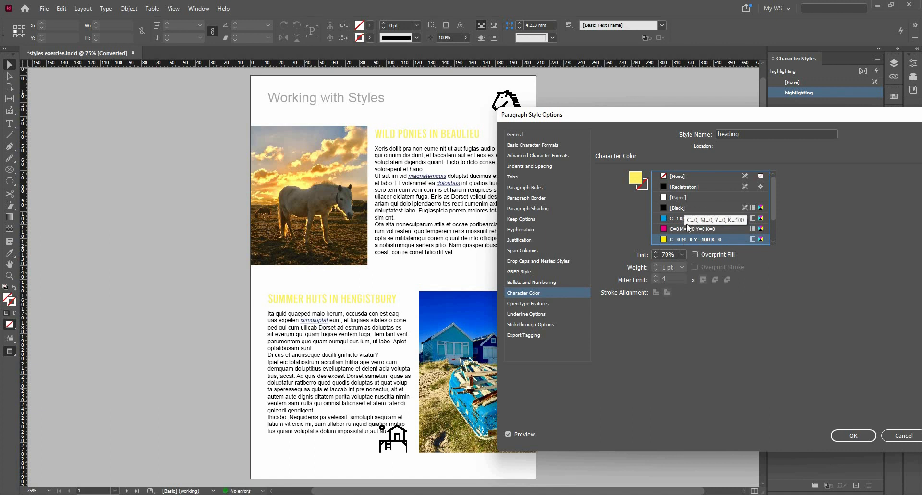
{"action": "left_click", "coordinate": [685, 240]}
{"action": "scroll", "coordinate": [685, 212], "scroll_direction": "up", "scroll_amount": 1}
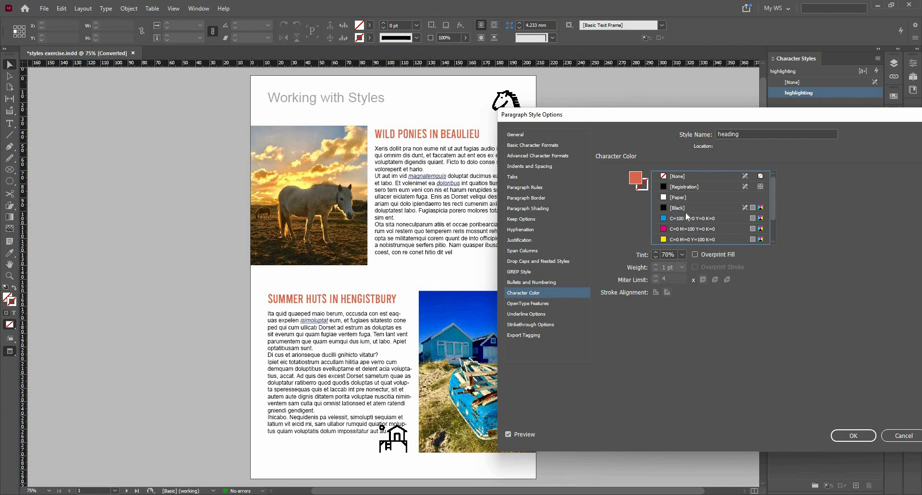
Set the heading style's character color to [Black] and confirm the style changes
{"action": "left_click", "coordinate": [687, 208]}
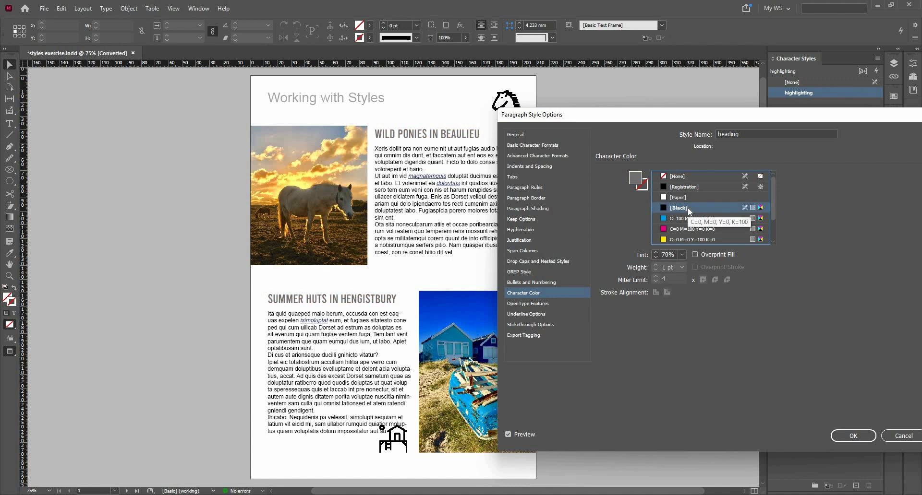
{"action": "left_click", "coordinate": [839, 431]}
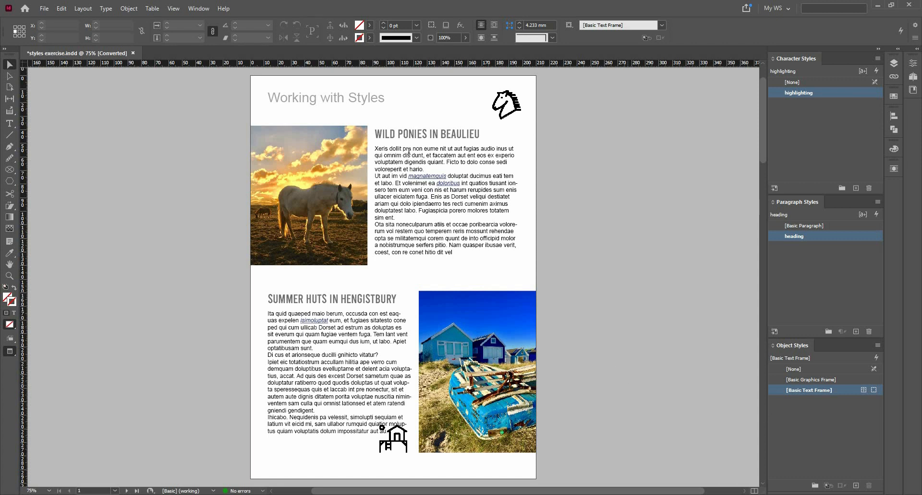
Set the leading of the entire Wild ponies body text to 16 pt and its space after to 2 mm
{"action": "triple_click", "coordinate": [384, 154]}
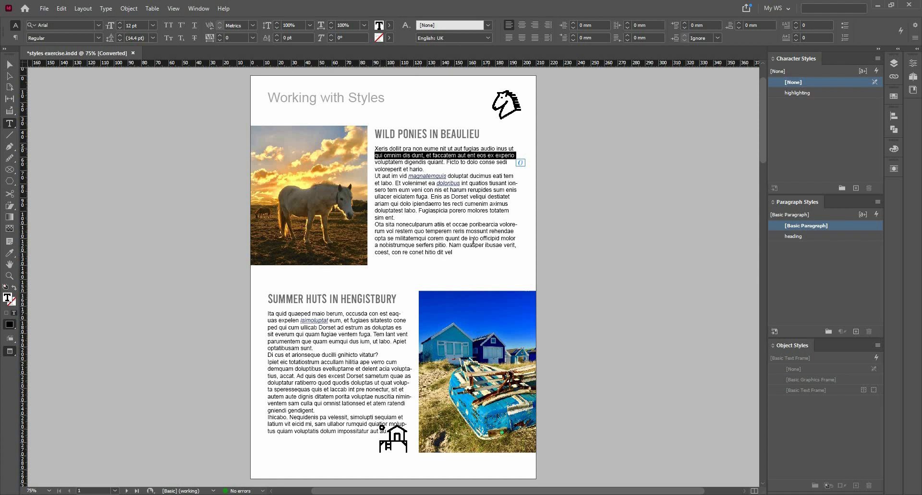
{"action": "key", "text": "ctrl+a"}
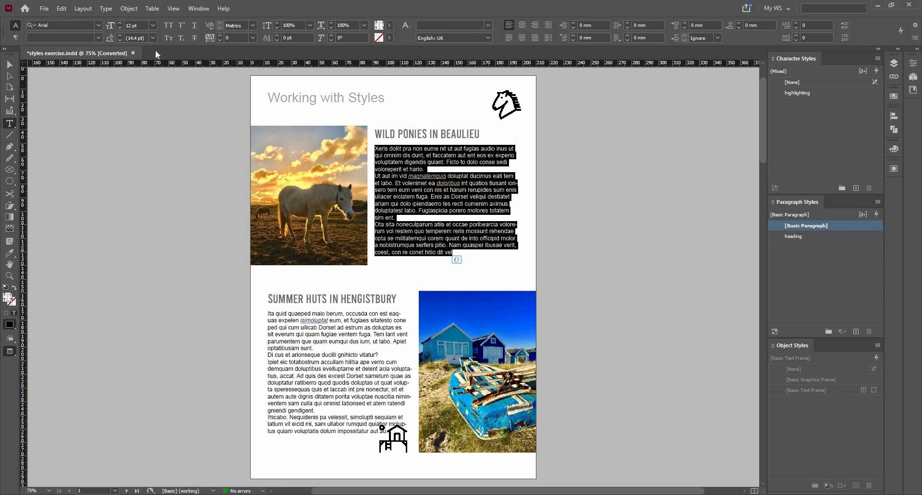
{"action": "left_click", "coordinate": [120, 35]}
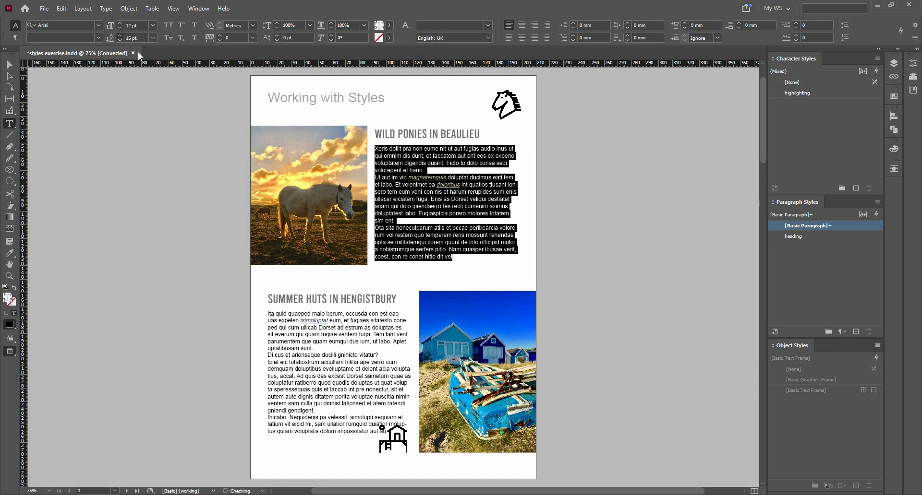
{"action": "left_click", "coordinate": [120, 35]}
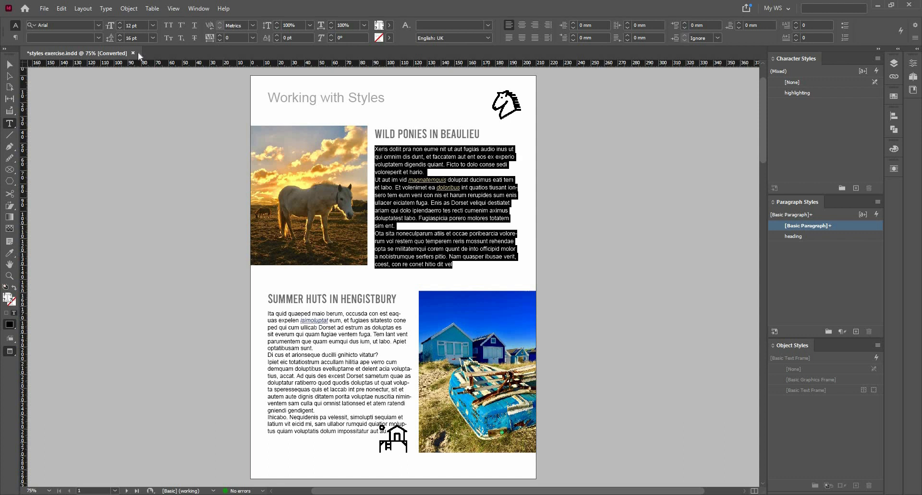
{"action": "left_click", "coordinate": [739, 23]}
{"action": "left_click", "coordinate": [740, 22]}
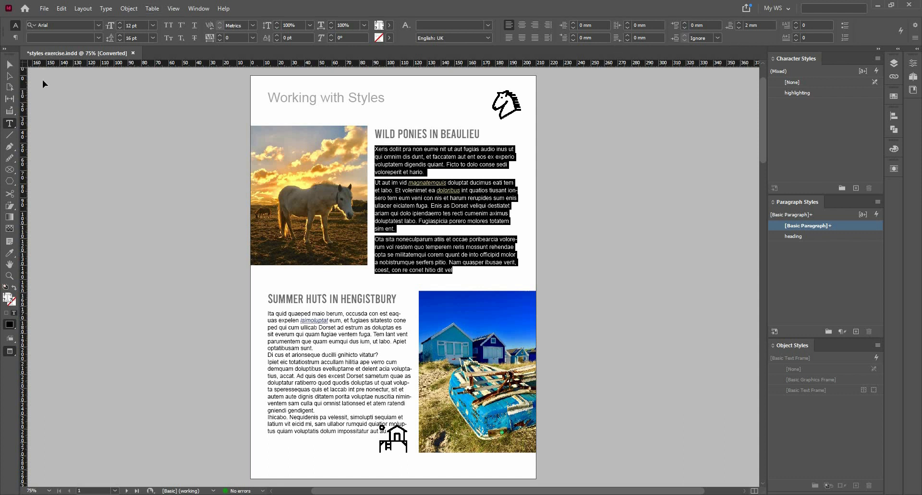
{"action": "key", "text": "Escape"}
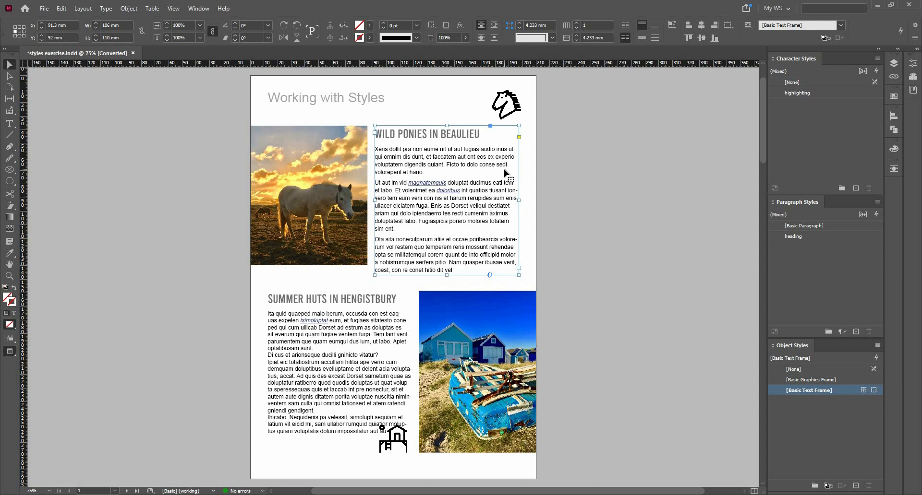
{"action": "left_click", "coordinate": [531, 182]}
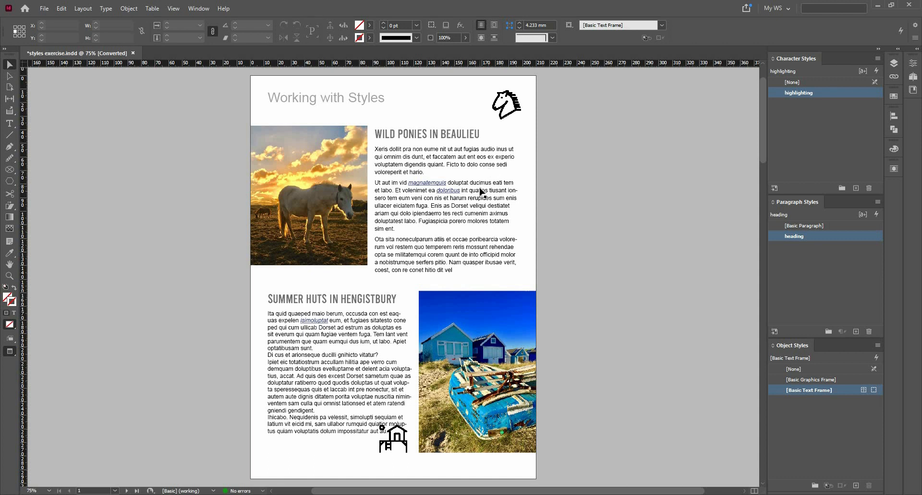
Turn off hyphenation for the entire Wild ponies body text
{"action": "left_click", "coordinate": [420, 191]}
{"action": "triple_click", "coordinate": [419, 191]}
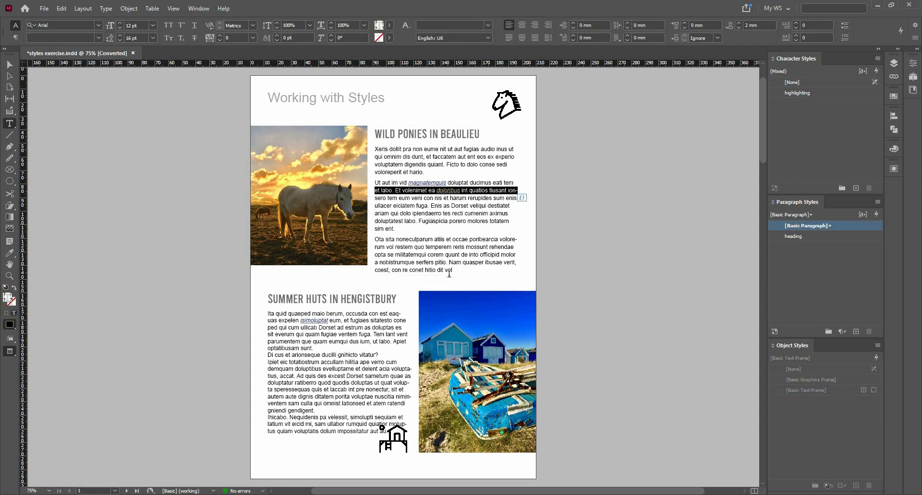
{"action": "key", "text": "ctrl+a"}
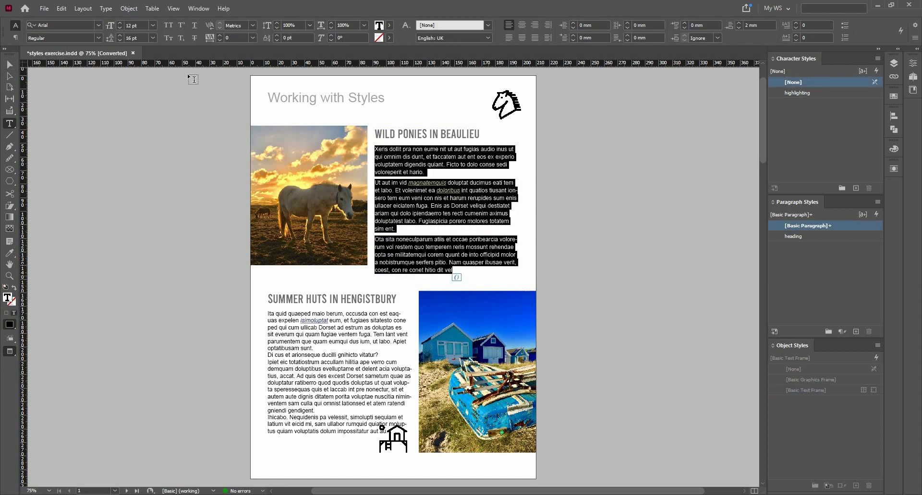
{"action": "left_click", "coordinate": [15, 38]}
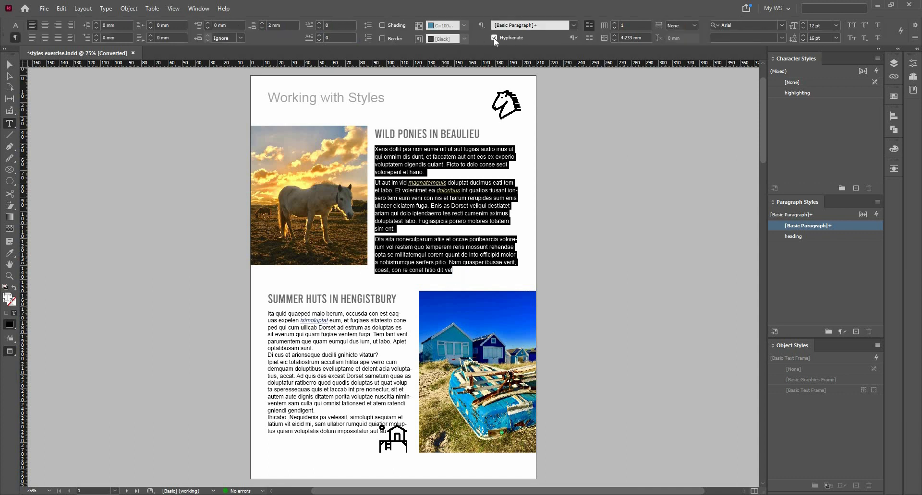
{"action": "left_click", "coordinate": [494, 39]}
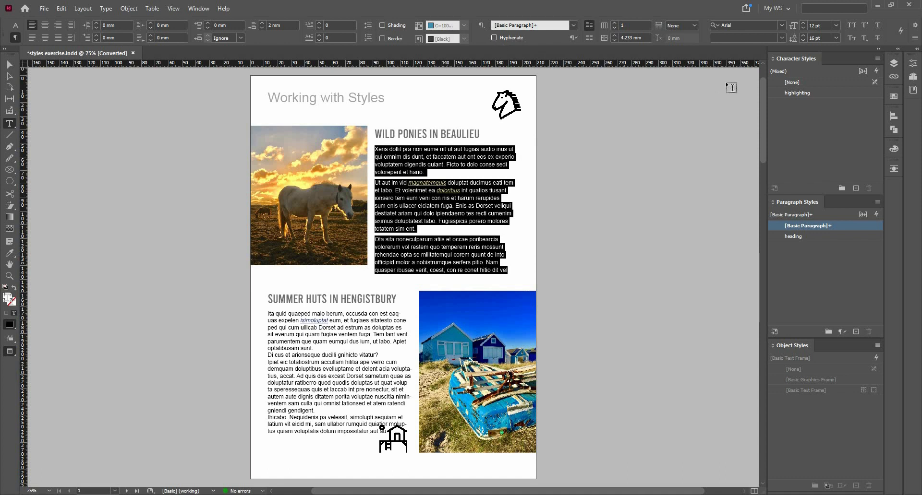
Create a paragraph style named "copy" from the selected Wild ponies body text and apply it to the selection
{"action": "left_click", "coordinate": [878, 202]}
{"action": "left_click", "coordinate": [847, 206]}
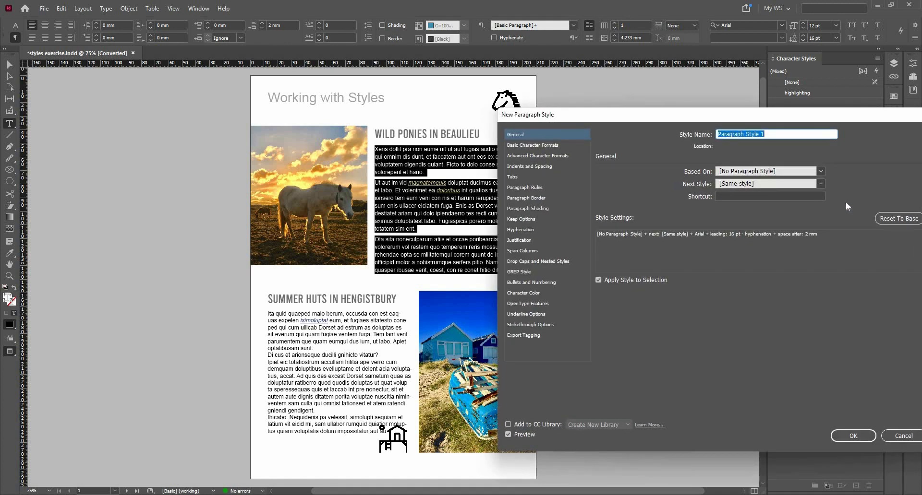
{"action": "type", "text": "copy"}
{"action": "left_click", "coordinate": [851, 435]}
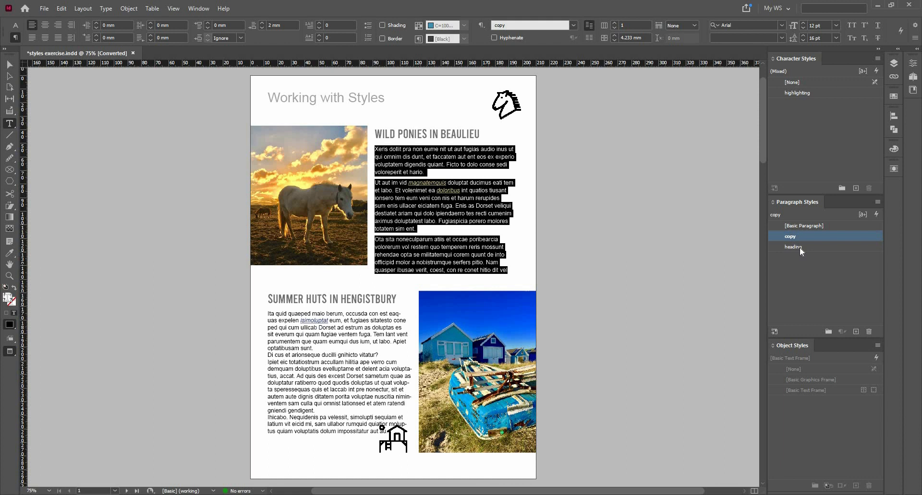
Apply the copy paragraph style to the entire body text below the "Summer huts in Hengistbury" heading
{"action": "left_click", "coordinate": [288, 323]}
{"action": "triple_click", "coordinate": [288, 323]}
{"action": "left_click", "coordinate": [288, 322]}
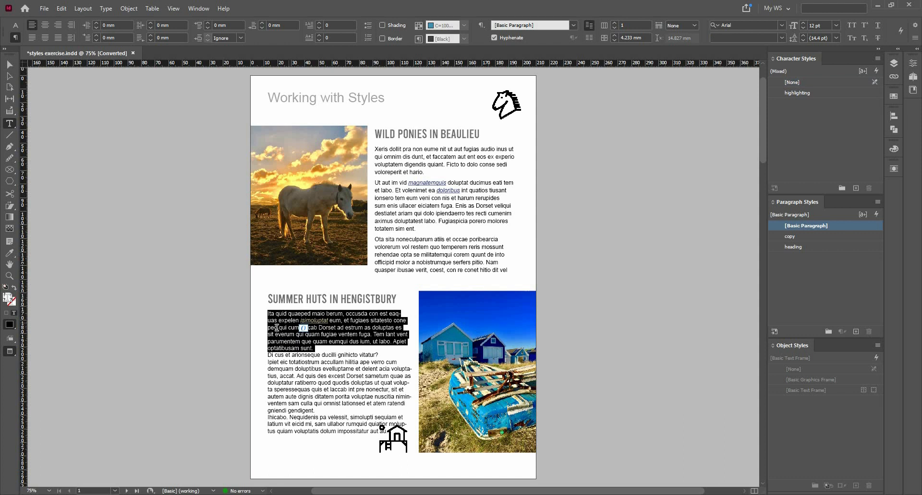
{"action": "left_click", "coordinate": [304, 365]}
{"action": "key", "text": "ctrl+a"}
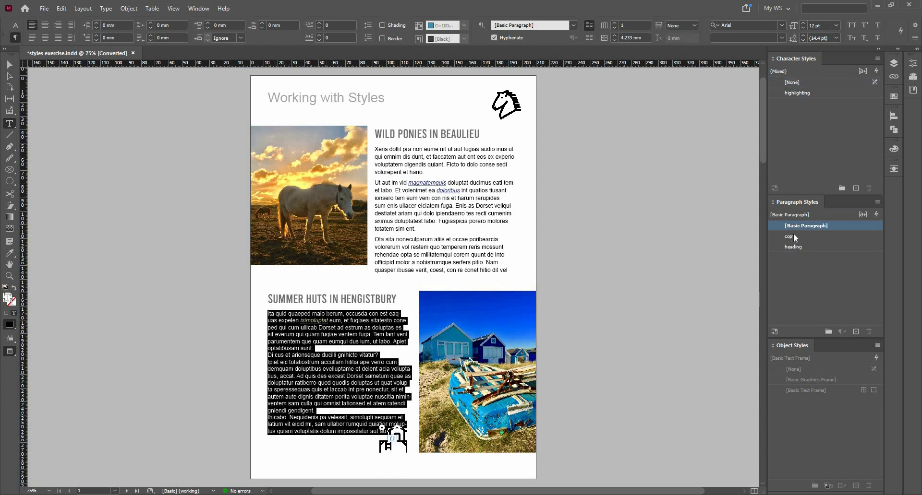
{"action": "left_click", "coordinate": [793, 235]}
Move the hut icon off the Summer huts text into the page's lower-right corner
{"action": "left_click", "coordinate": [9, 64]}
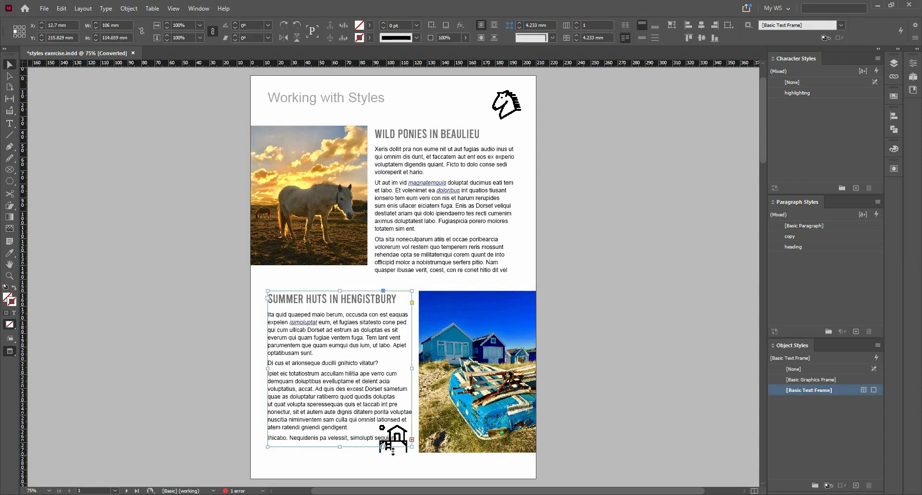
{"action": "left_click_drag", "start_coordinate": [392, 451], "coordinate": [442, 472]}
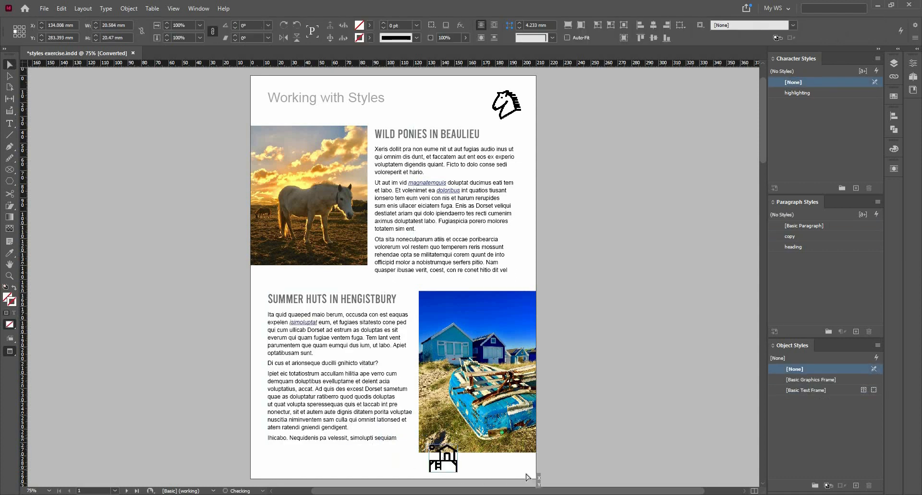
{"action": "left_click_drag", "start_coordinate": [527, 477], "coordinate": [524, 476]}
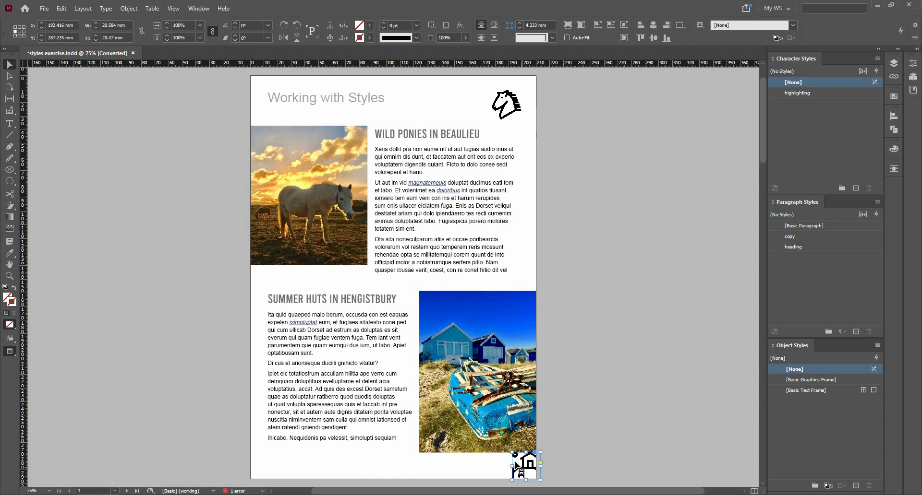
Extend the Summer huts text frame downward to fit all its text, and merge the one-line "Di cus et arionseque" paragraph with the following one
{"action": "left_click", "coordinate": [339, 447]}
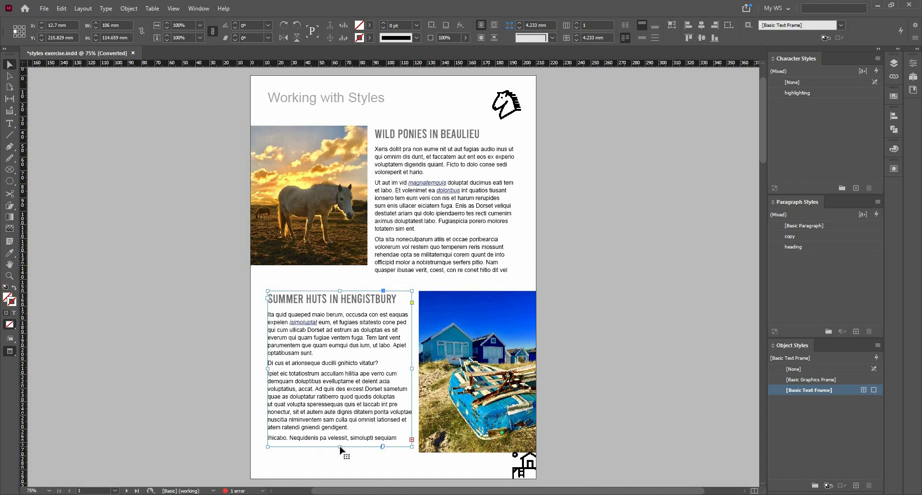
{"action": "double_click", "coordinate": [340, 448]}
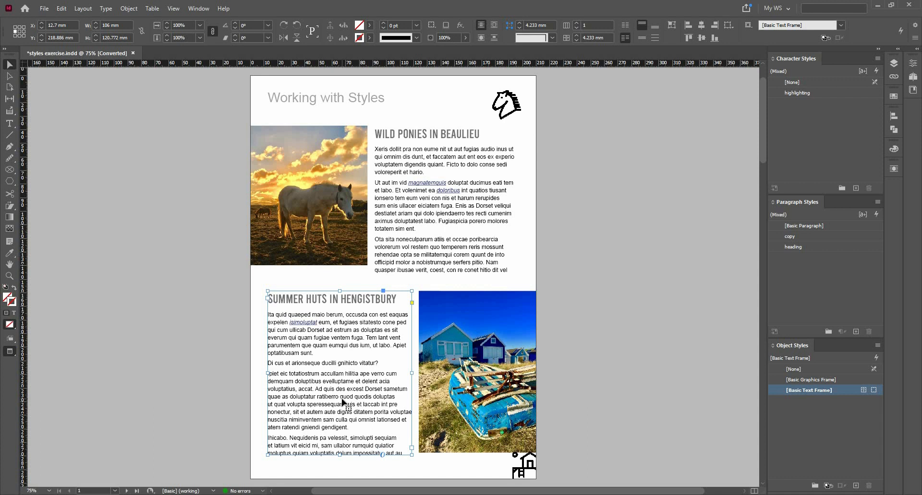
{"action": "double_click", "coordinate": [268, 377]}
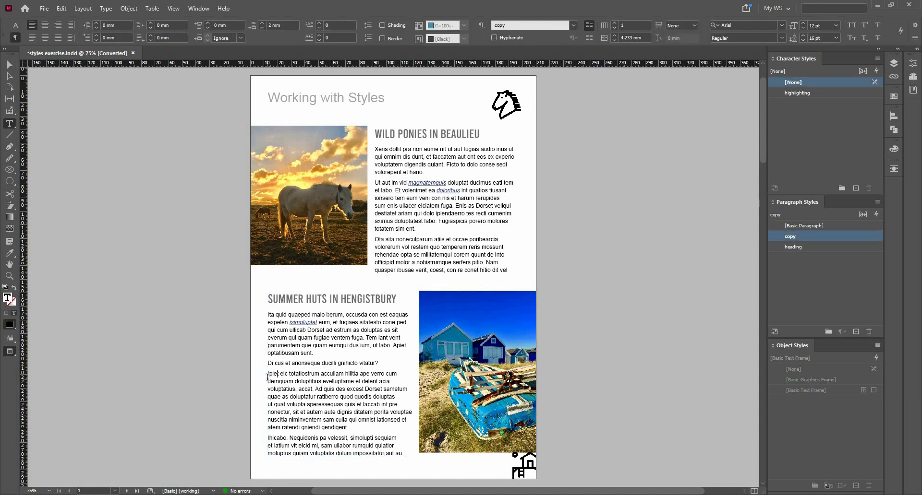
{"action": "key", "text": "BackSpace"}
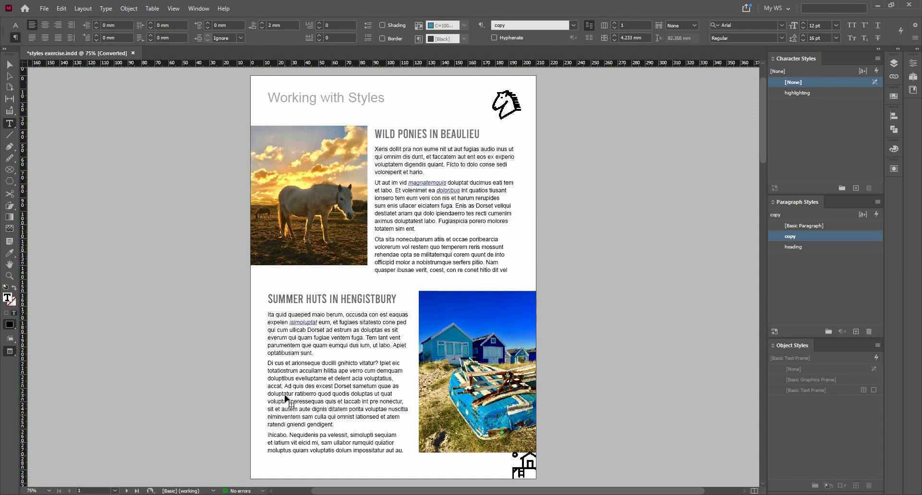
{"action": "key", "text": "Escape"}
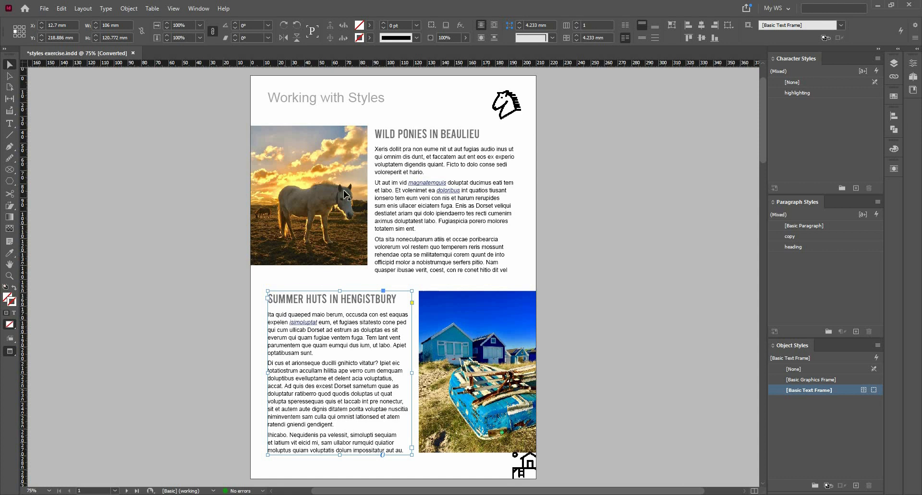
Select the first Wild ponies body paragraph and duplicate the copy paragraph style for it under the name "intro copy"
{"action": "left_click", "coordinate": [378, 151]}
{"action": "double_click", "coordinate": [378, 151]}
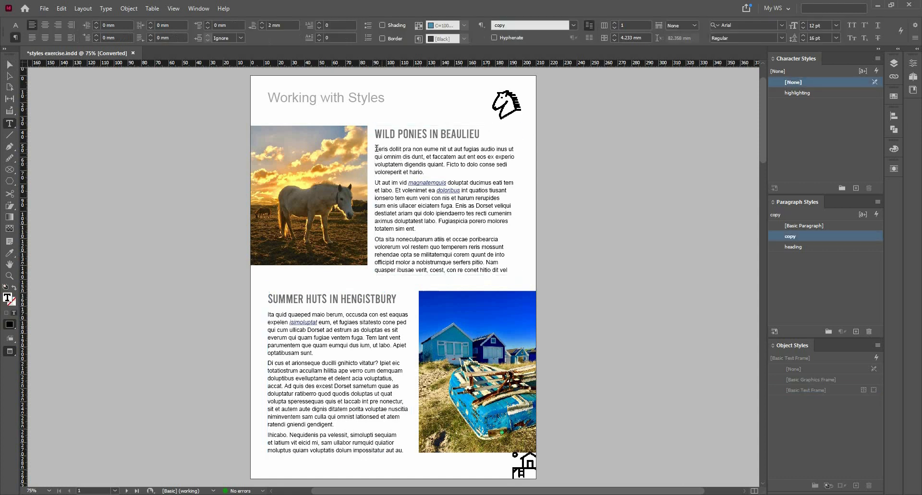
{"action": "left_click", "coordinate": [432, 170], "text": "shift"}
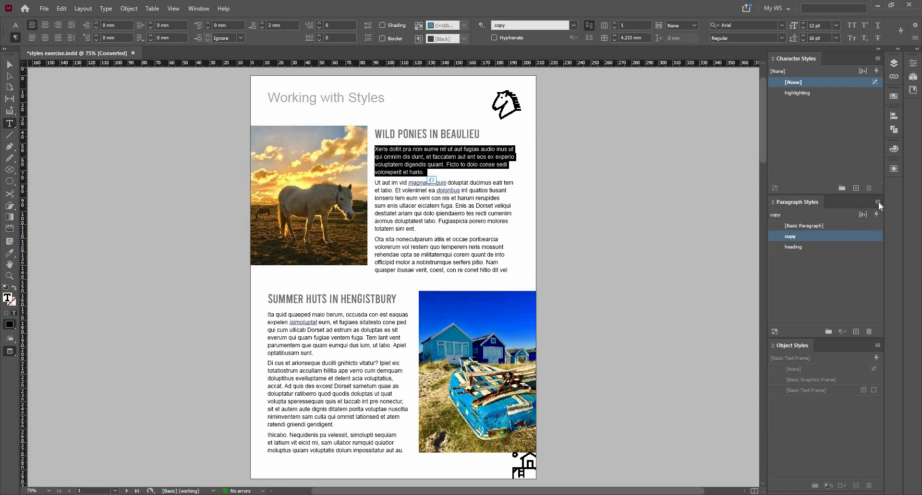
{"action": "right_click", "coordinate": [854, 237]}
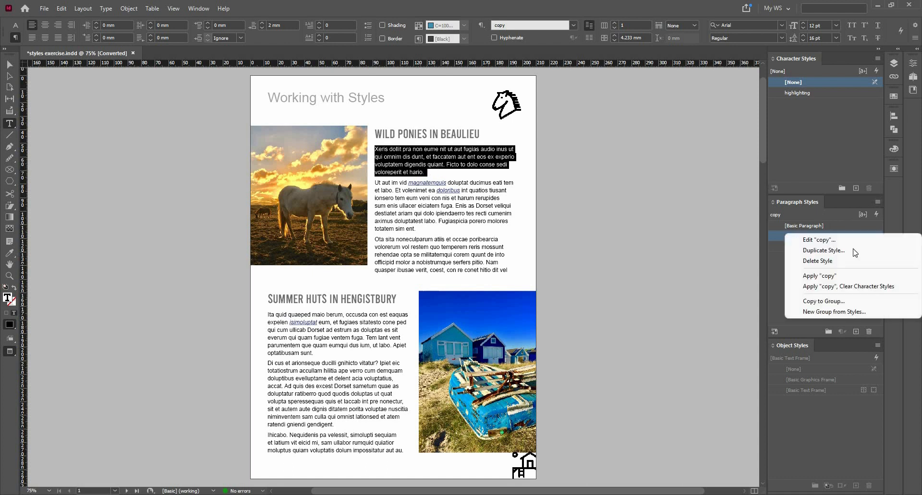
{"action": "left_click", "coordinate": [854, 250]}
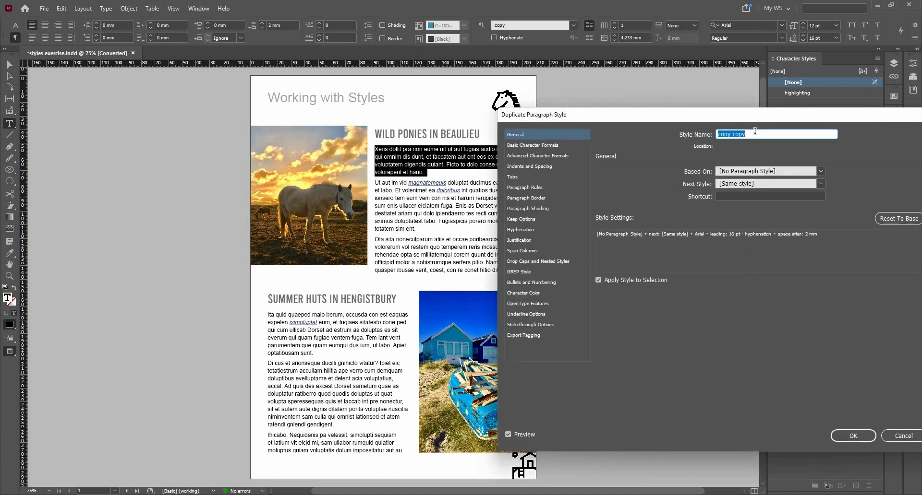
{"action": "left_click", "coordinate": [731, 134]}
{"action": "key", "text": "shift+Home"}
{"action": "type", "text": "intro"}
Give the intro copy style a drop cap of 2 lines and 1 character
{"action": "left_click", "coordinate": [552, 263]}
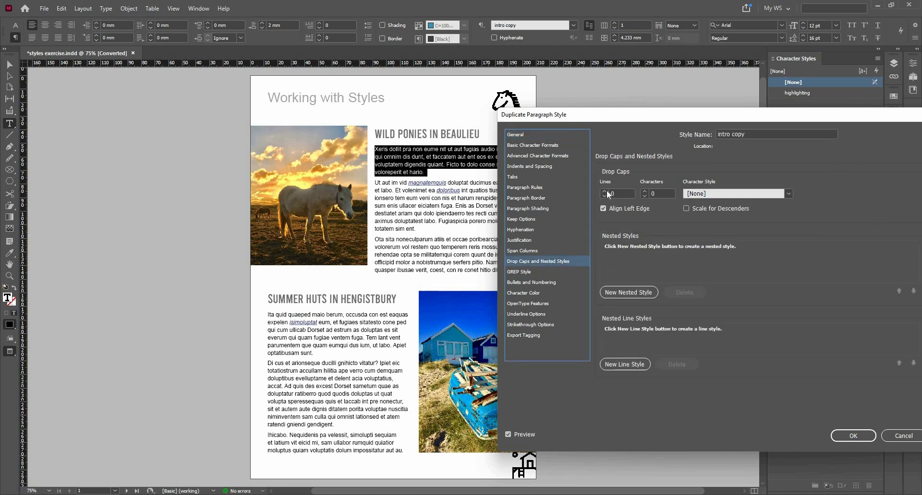
{"action": "left_click", "coordinate": [604, 191]}
{"action": "left_click", "coordinate": [605, 190]}
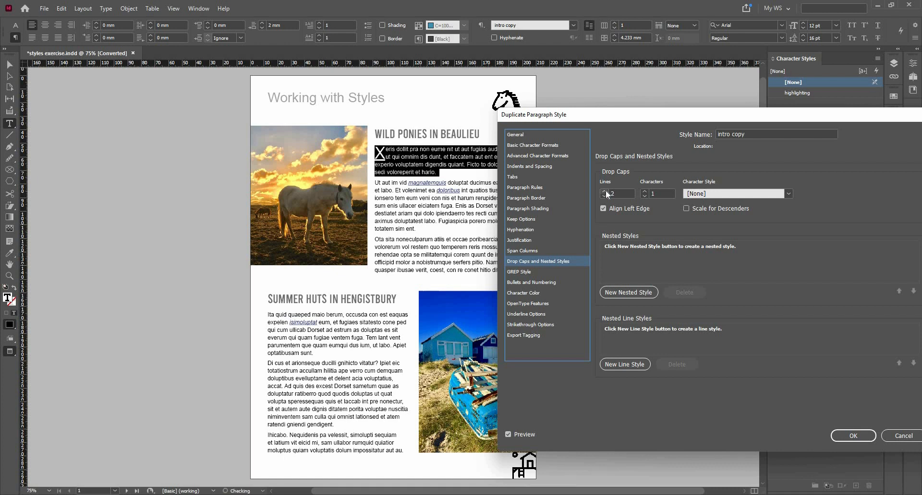
{"action": "left_click", "coordinate": [606, 192]}
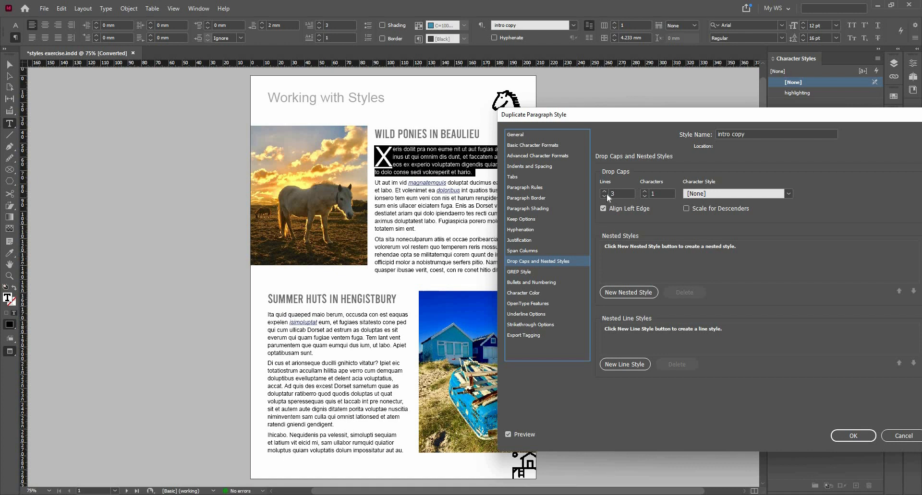
{"action": "left_click", "coordinate": [606, 195]}
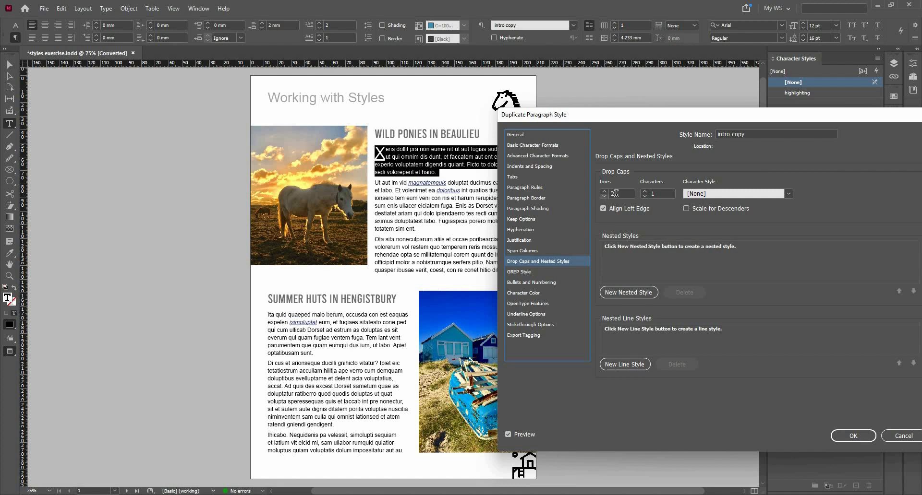
{"action": "left_click", "coordinate": [646, 194]}
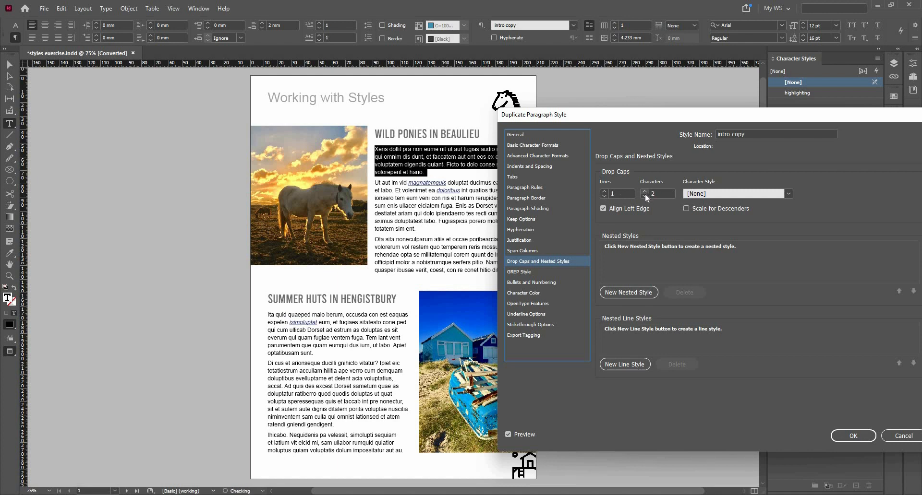
{"action": "left_click", "coordinate": [644, 197]}
{"action": "left_click", "coordinate": [605, 192]}
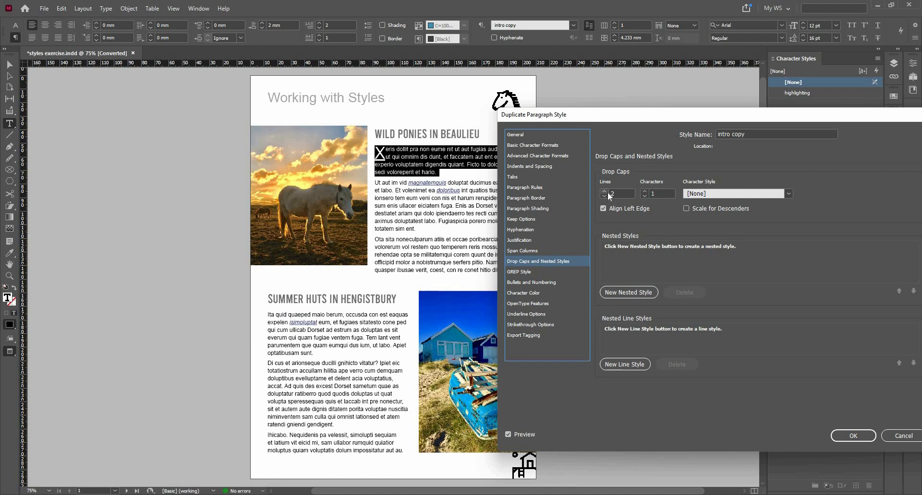
{"action": "left_click", "coordinate": [604, 191]}
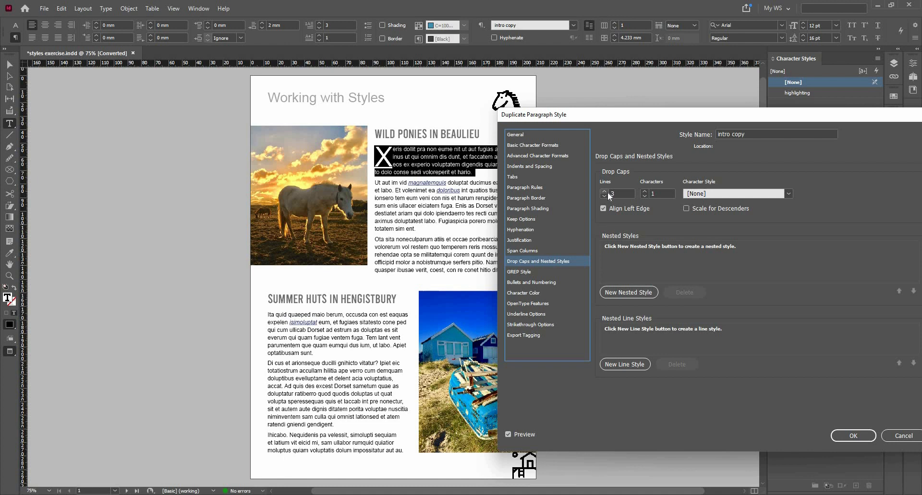
{"action": "left_click", "coordinate": [605, 194]}
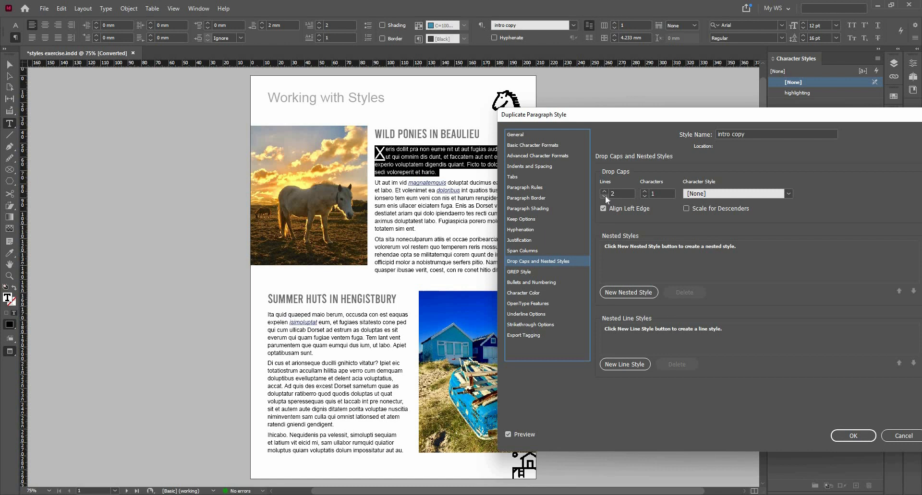
Base the intro copy style on the copy style, review its settings and save it applied to the selected paragraph
{"action": "left_click", "coordinate": [546, 136]}
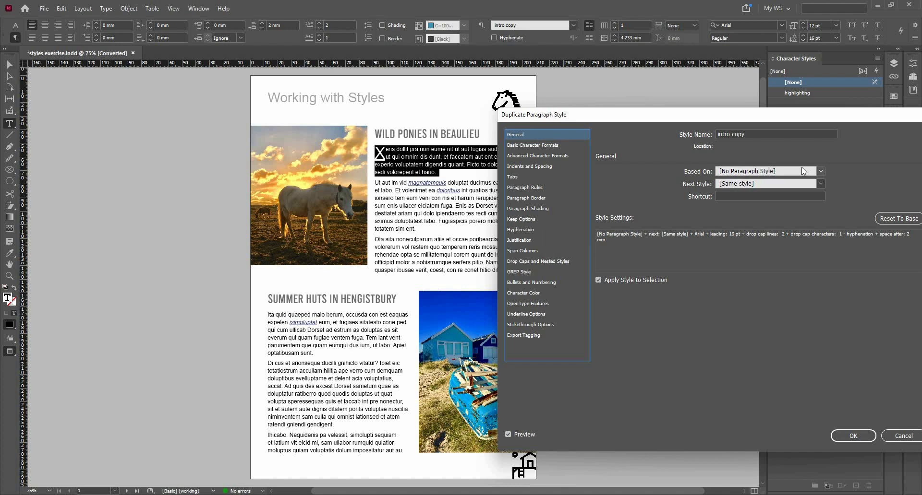
{"action": "left_click", "coordinate": [812, 172]}
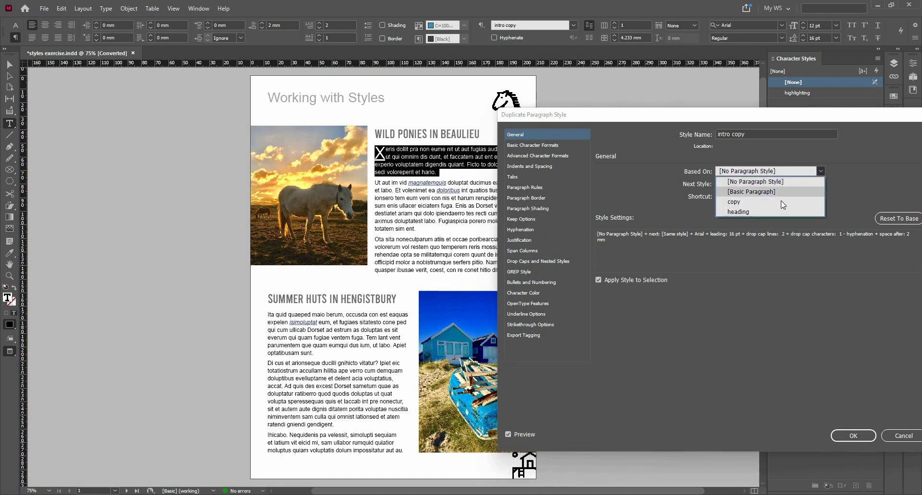
{"action": "left_click", "coordinate": [780, 203]}
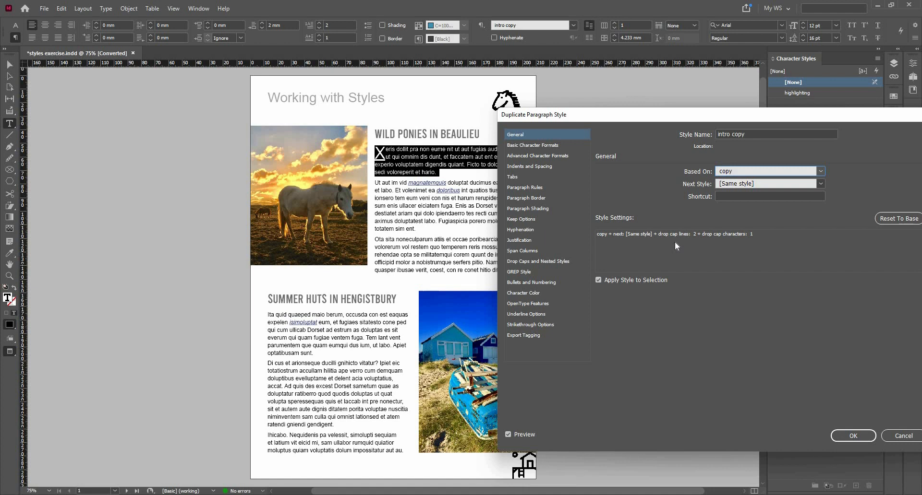
{"action": "left_click", "coordinate": [541, 145]}
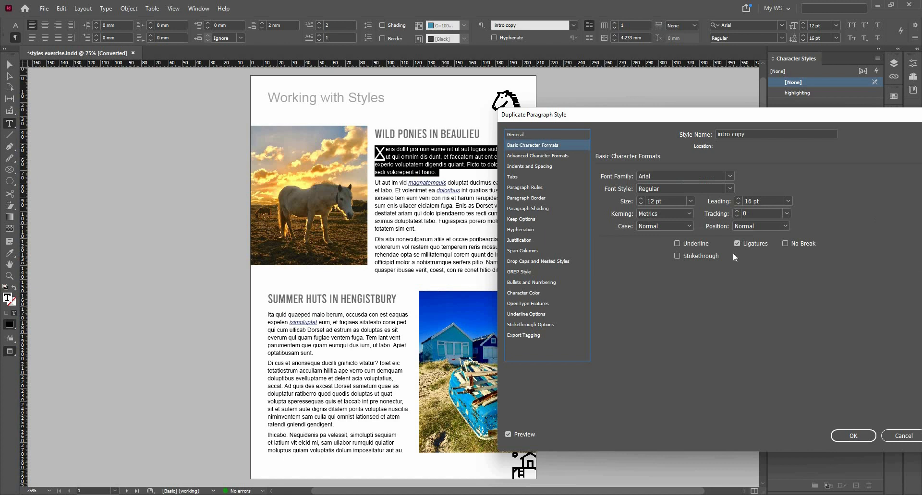
{"action": "left_click", "coordinate": [702, 245]}
{"action": "left_click", "coordinate": [702, 247]}
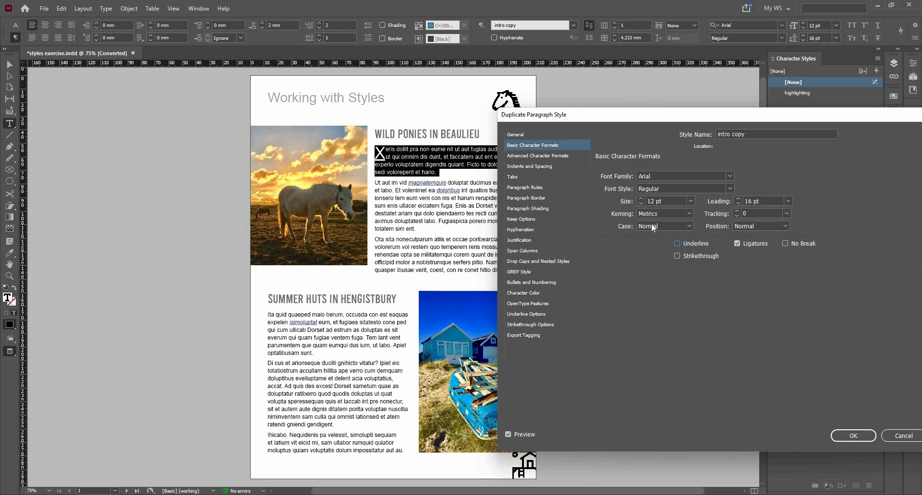
{"action": "left_click", "coordinate": [556, 154]}
{"action": "left_click", "coordinate": [553, 137]}
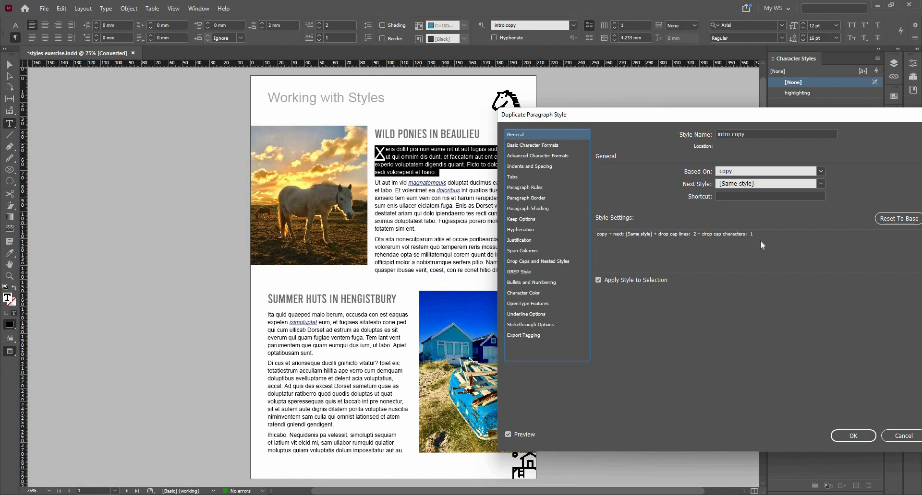
{"action": "left_click", "coordinate": [835, 436]}
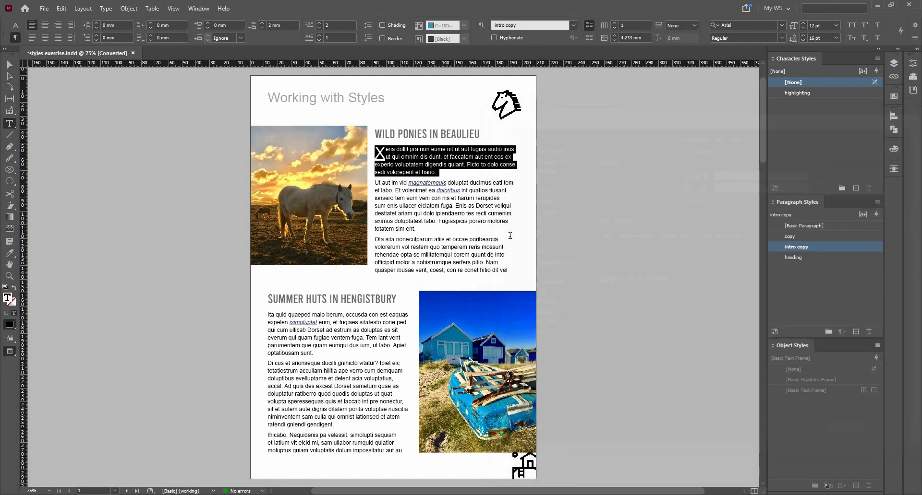
Apply the intro copy paragraph style to the first body paragraph under the "Summer huts in Hengistbury" heading
{"action": "key", "text": "Escape"}
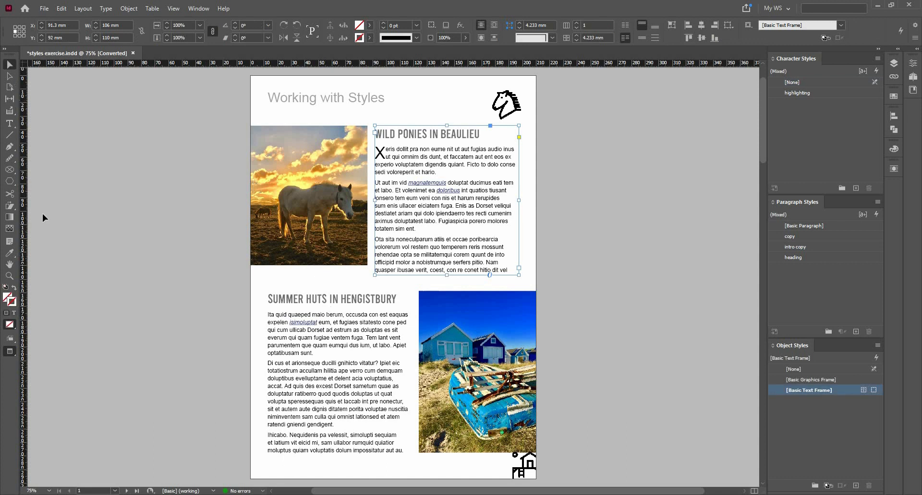
{"action": "left_click", "coordinate": [303, 335]}
{"action": "key", "text": "t"}
{"action": "left_click", "coordinate": [790, 237]}
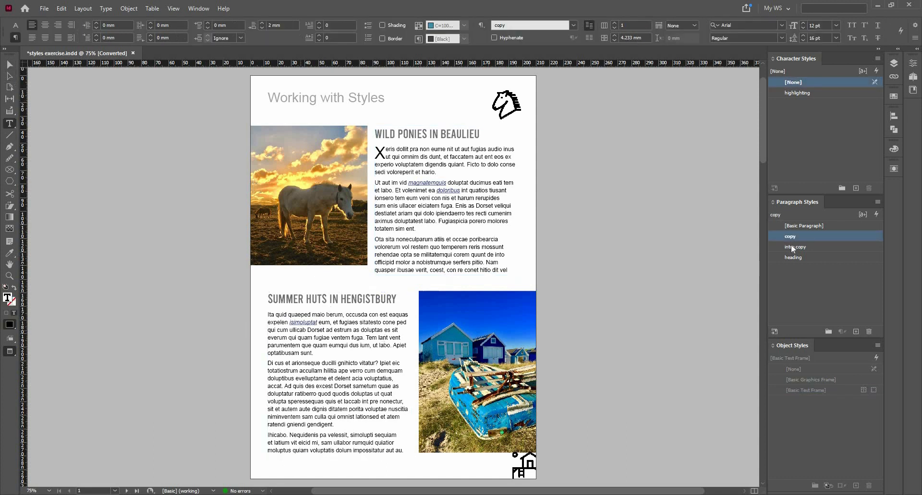
{"action": "left_click", "coordinate": [795, 247]}
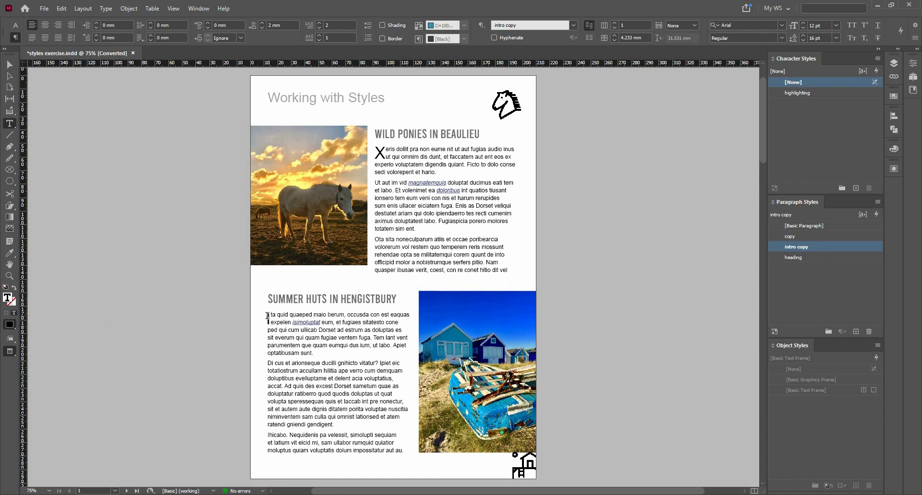
Remove "Ita" from the start of the Summer huts intro paragraph and capitalise the following word to "Quid"
{"action": "left_click_drag", "start_coordinate": [269, 316], "coordinate": [277, 315]}
{"action": "key", "text": "Delete"}
{"action": "key", "text": "Delete"}
{"action": "key", "text": "Delete"}
{"action": "key", "text": "Delete"}
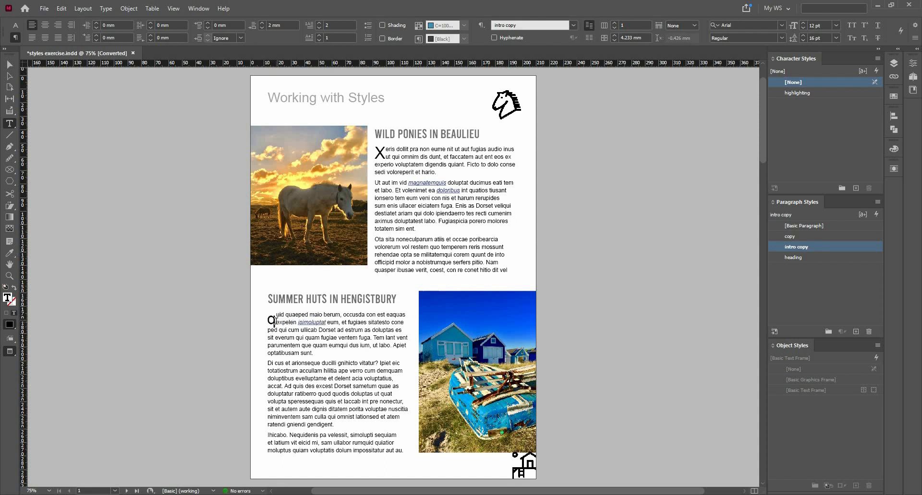
{"action": "key", "text": "Delete"}
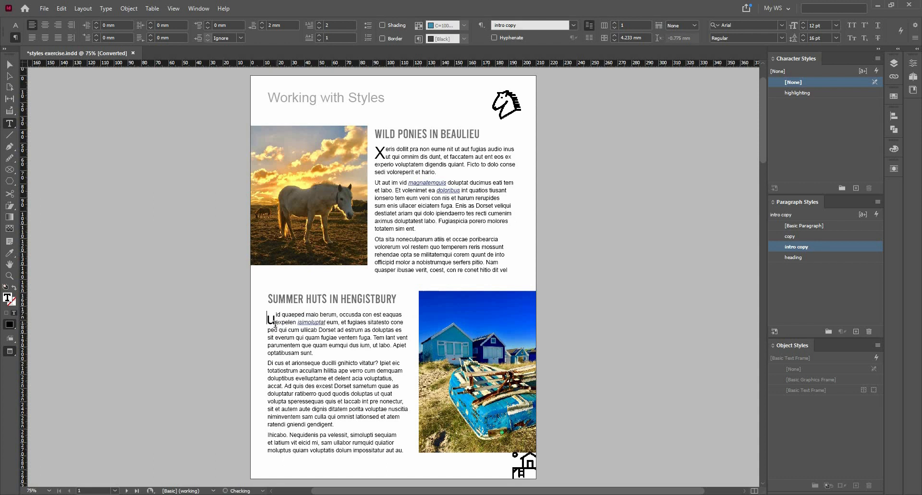
{"action": "type", "text": "Q"}
{"action": "key", "text": "Escape"}
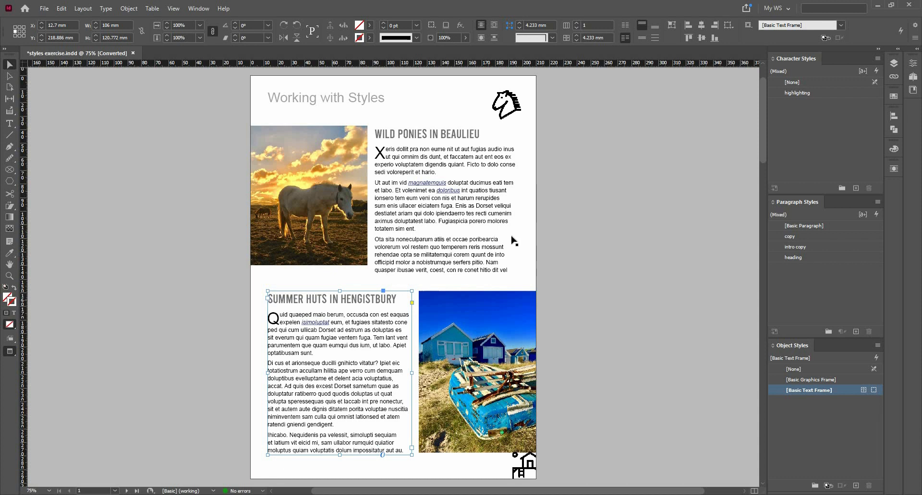
{"action": "right_click", "coordinate": [816, 238]}
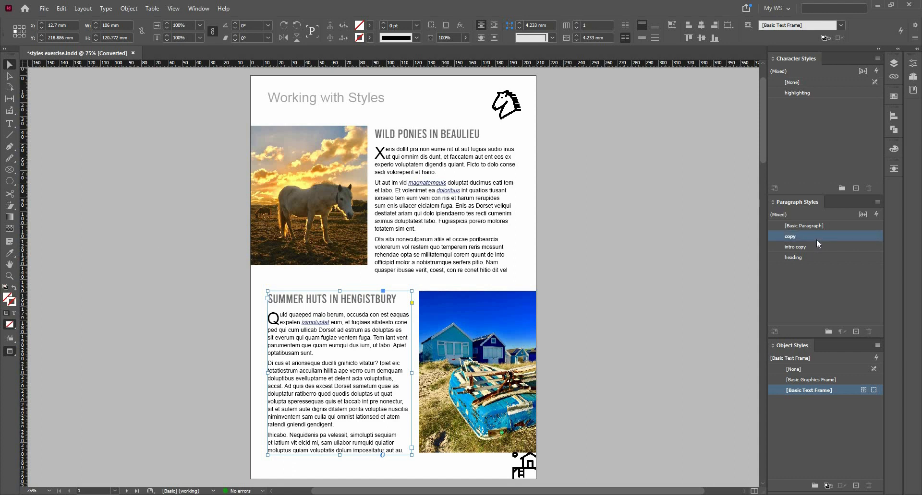
{"action": "left_click", "coordinate": [819, 248]}
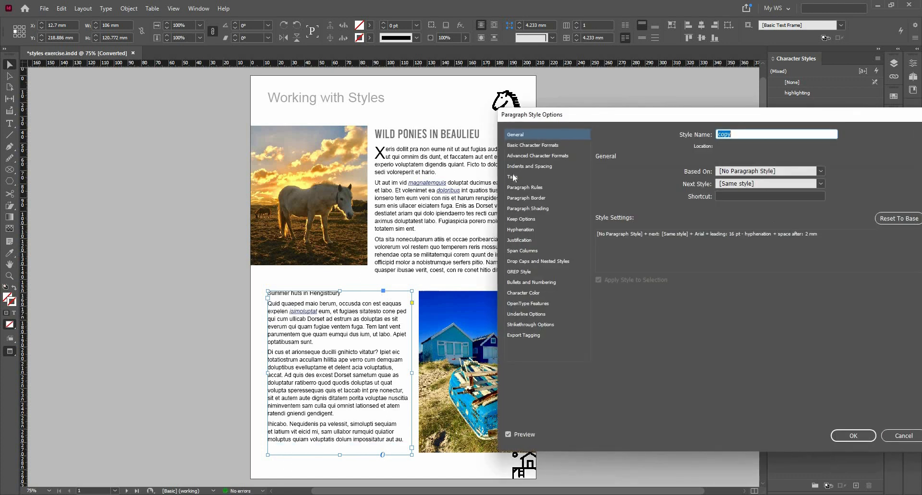
{"action": "left_click", "coordinate": [903, 436]}
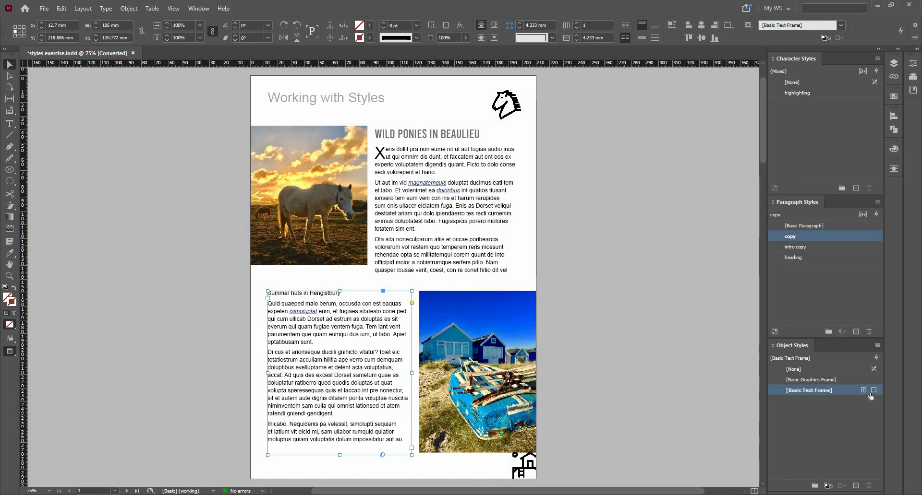
{"action": "key", "text": "ctrl+z"}
Deselect everything and set the font family of the copy paragraph style to Verdana
{"action": "key", "text": "ctrl+shift+a"}
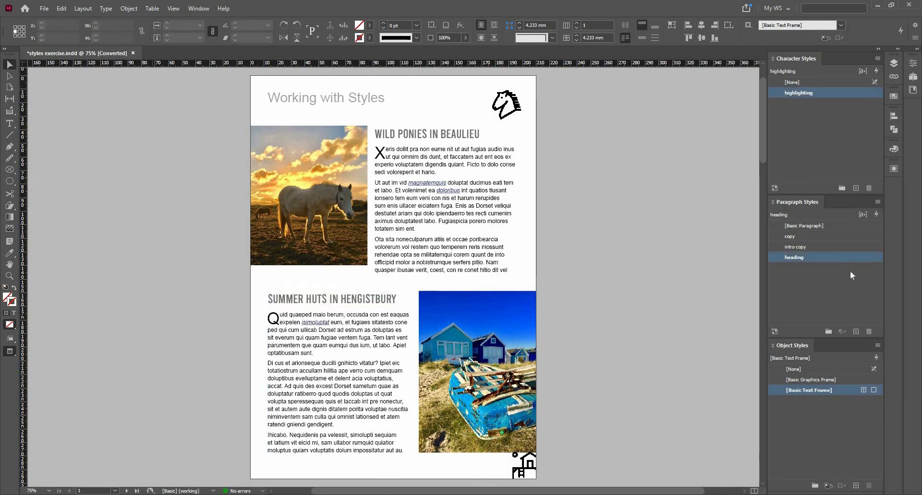
{"action": "right_click", "coordinate": [830, 239]}
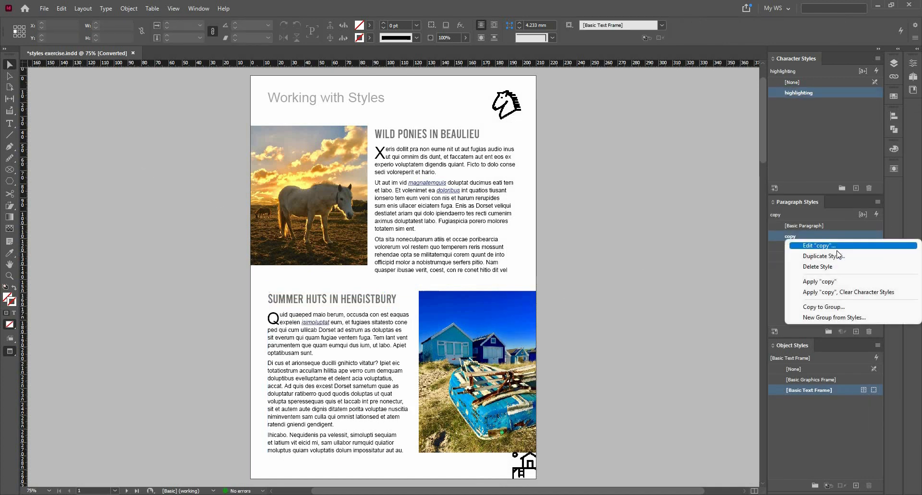
{"action": "left_click", "coordinate": [837, 243]}
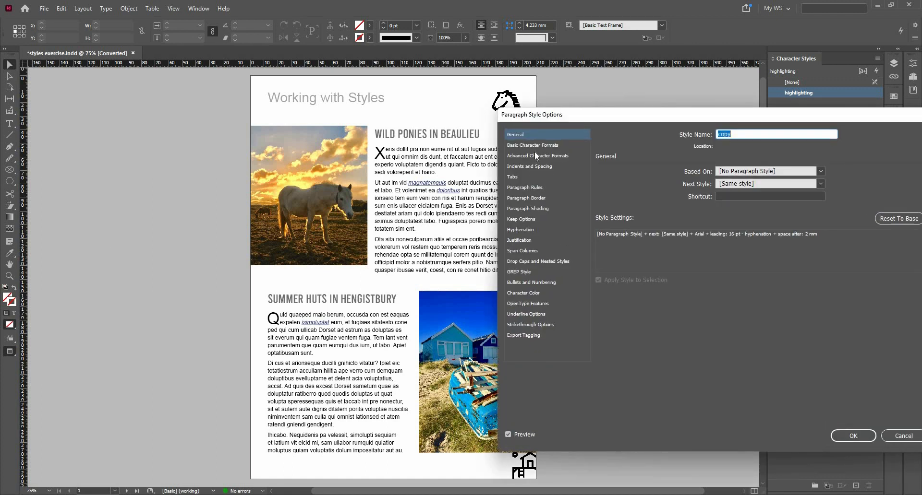
{"action": "left_click", "coordinate": [542, 146]}
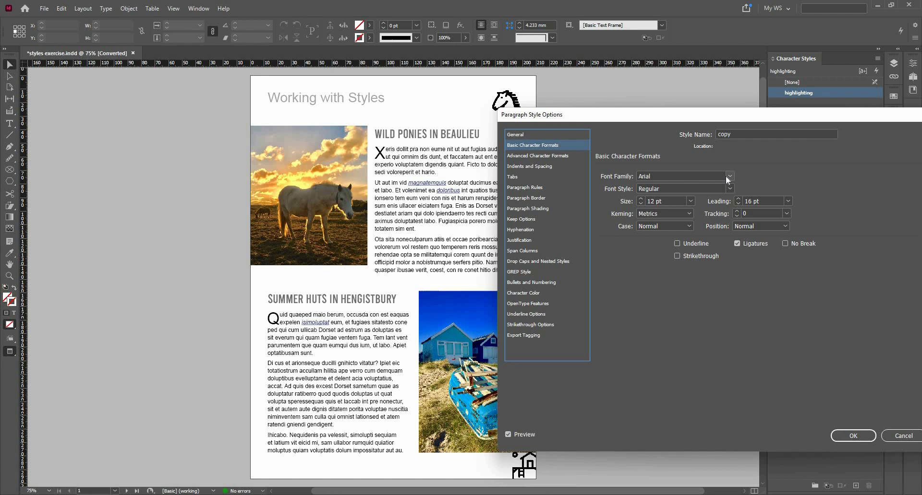
{"action": "left_click", "coordinate": [710, 177]}
{"action": "key", "text": "ctrl+a"}
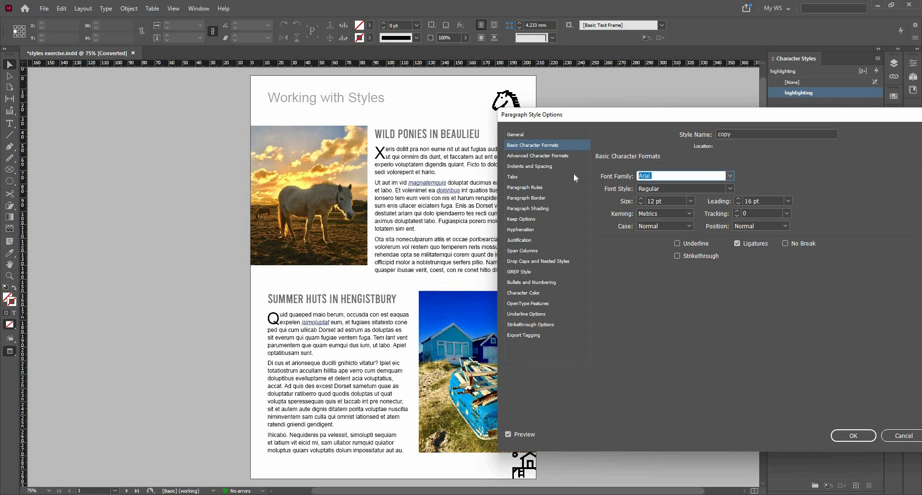
{"action": "type", "text": "Verdana"}
{"action": "key", "text": "Tab"}
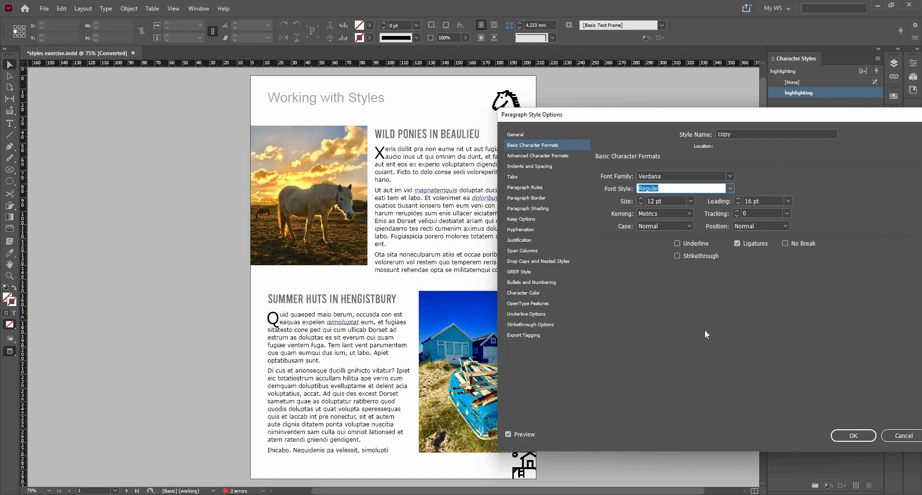
{"action": "left_click", "coordinate": [844, 435]}
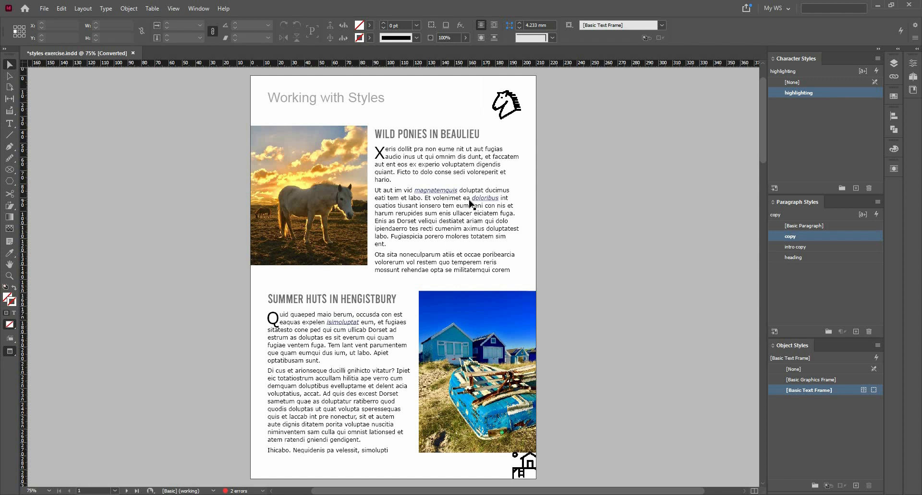
Set the copy paragraph style's font family back to Arial and save the style
{"action": "right_click", "coordinate": [828, 247]}
{"action": "left_click", "coordinate": [827, 249]}
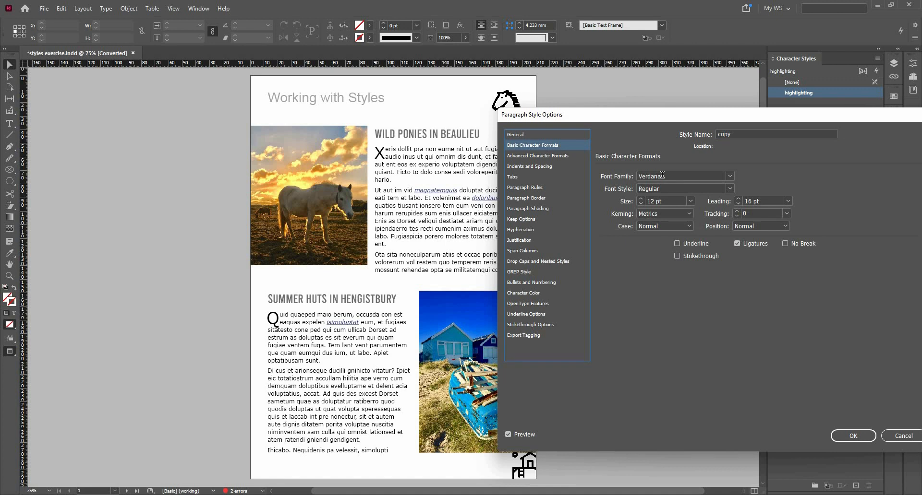
{"action": "left_click", "coordinate": [658, 175]}
{"action": "key", "text": "ctrl+a"}
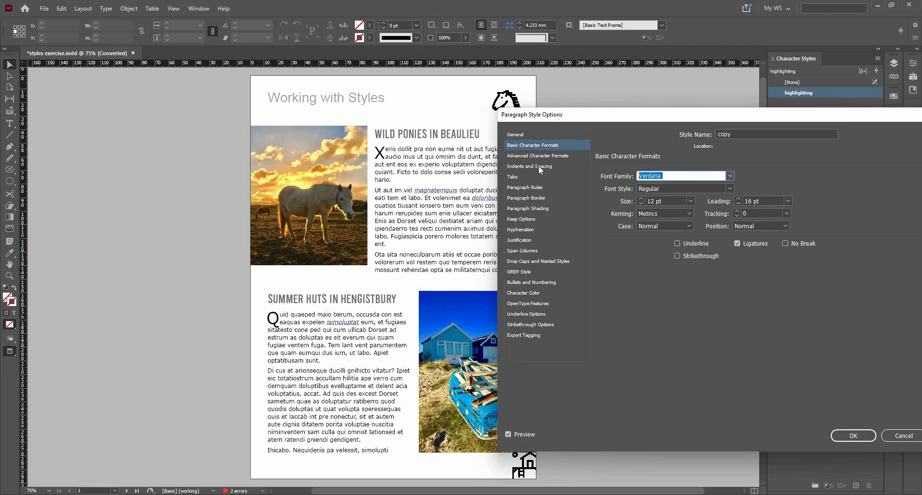
{"action": "type", "text": "Arial"}
{"action": "left_click", "coordinate": [853, 436]}
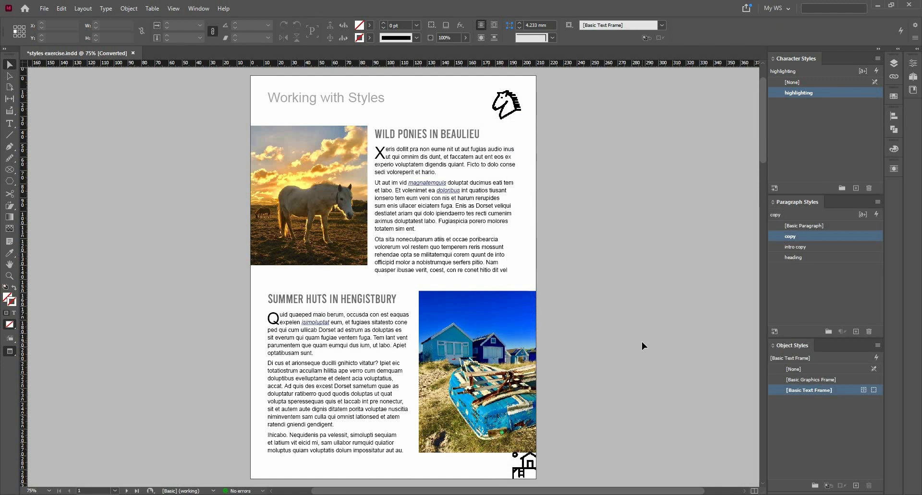
Preview the copy style's character colour in C=15 M=100 Y=100 K=0 and C=100 M=0 Y=0 K=0, and return it to Black
{"action": "right_click", "coordinate": [823, 237]}
{"action": "left_click", "coordinate": [811, 245]}
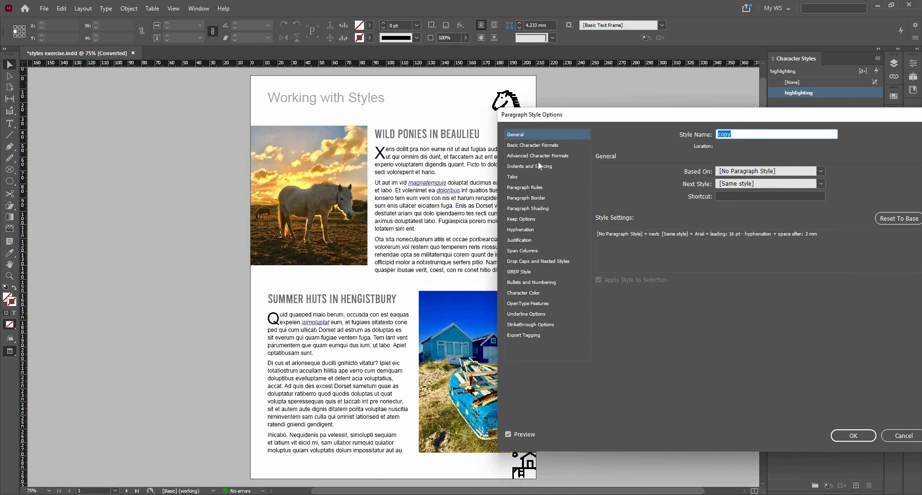
{"action": "left_click", "coordinate": [539, 292]}
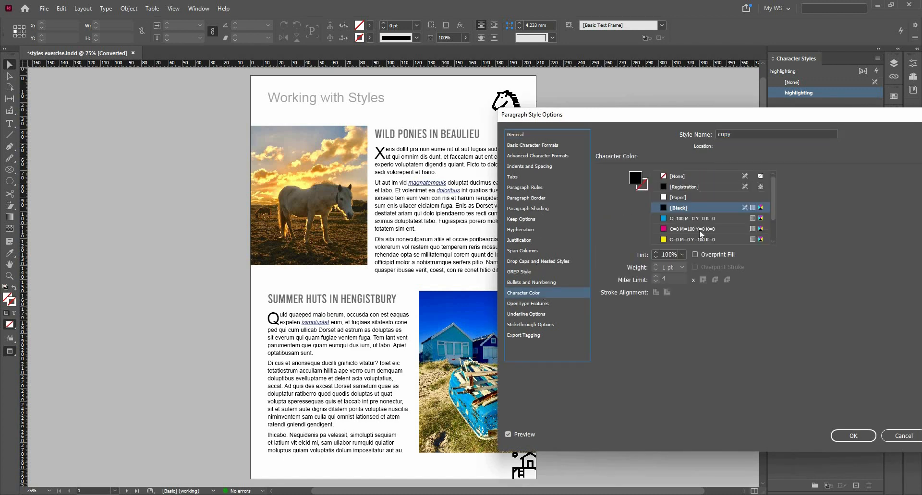
{"action": "scroll", "coordinate": [683, 241], "scroll_direction": "down", "scroll_amount": 1}
{"action": "left_click", "coordinate": [685, 240]}
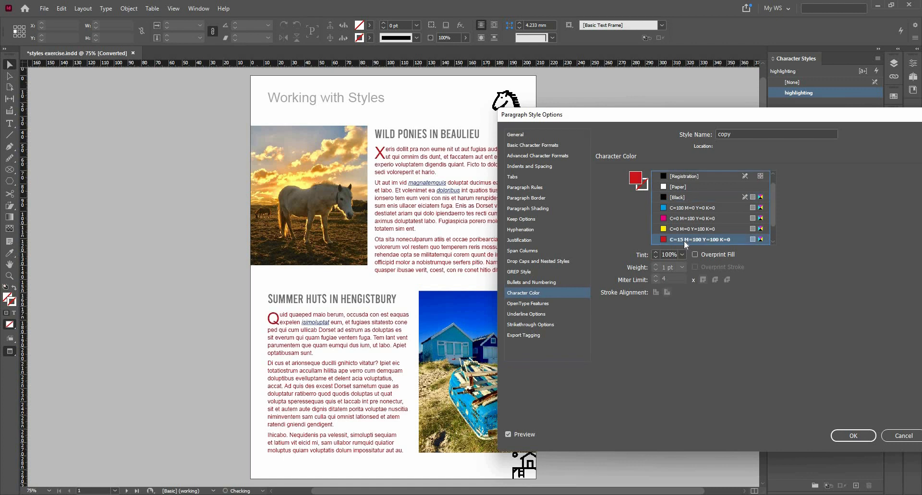
{"action": "left_click", "coordinate": [687, 209]}
{"action": "scroll", "coordinate": [687, 209], "scroll_direction": "down", "scroll_amount": 2}
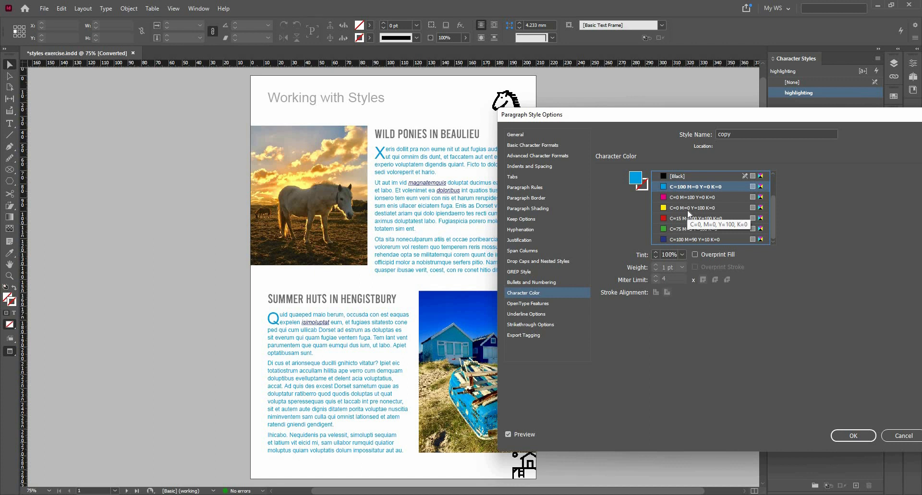
{"action": "left_click", "coordinate": [681, 182]}
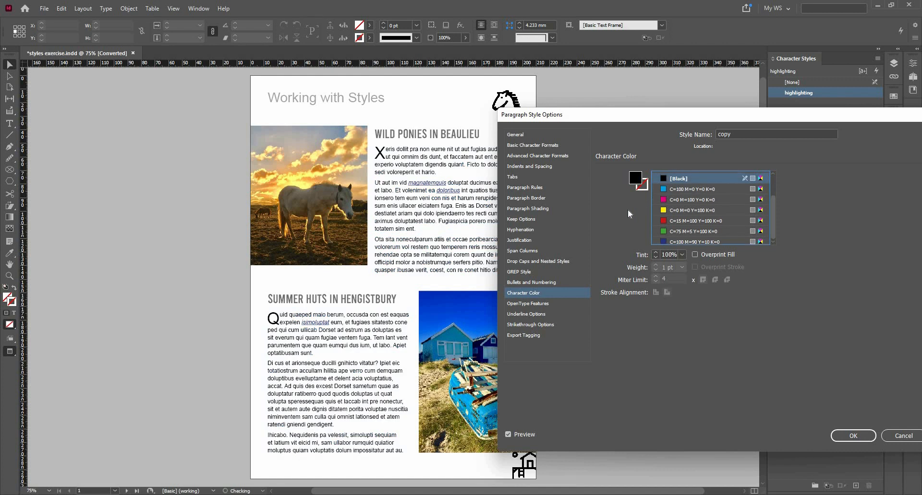
Try a 2-line, 1-character drop cap on the copy style, reduce it to 1 line and save the style
{"action": "left_click", "coordinate": [537, 263]}
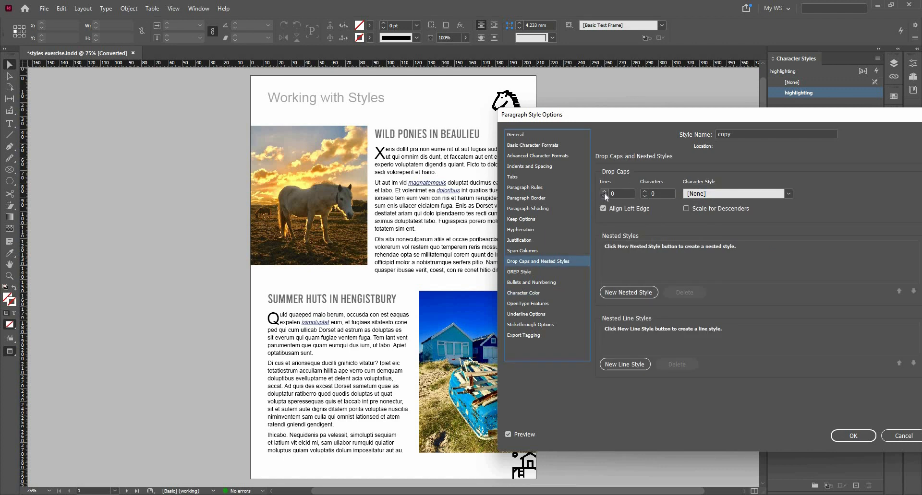
{"action": "left_click", "coordinate": [605, 191]}
{"action": "left_click", "coordinate": [605, 192]}
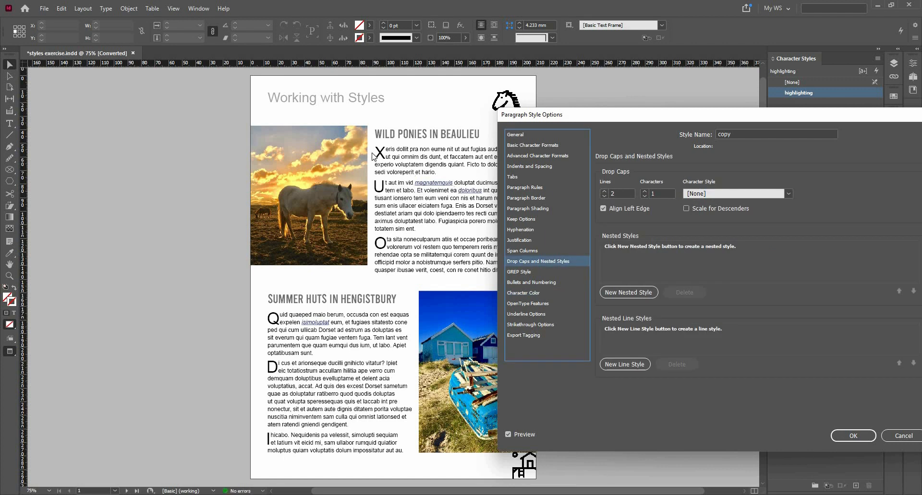
{"action": "left_click", "coordinate": [605, 196]}
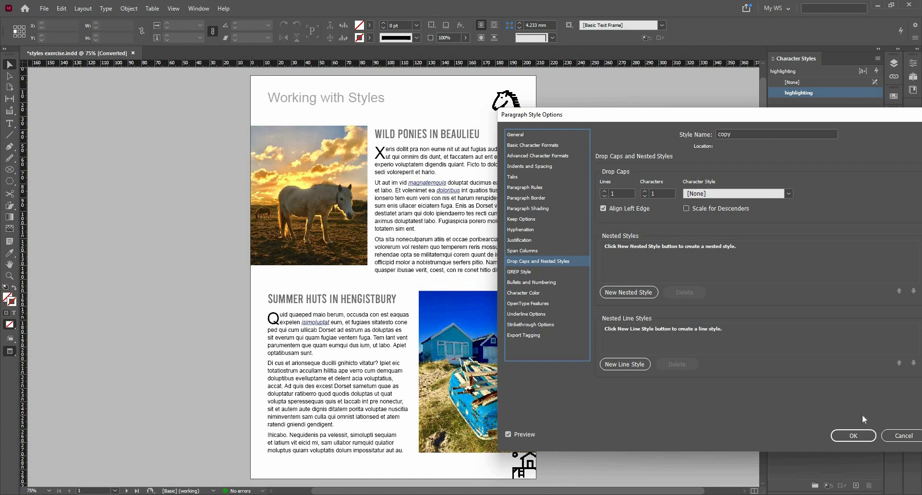
{"action": "left_click", "coordinate": [854, 436]}
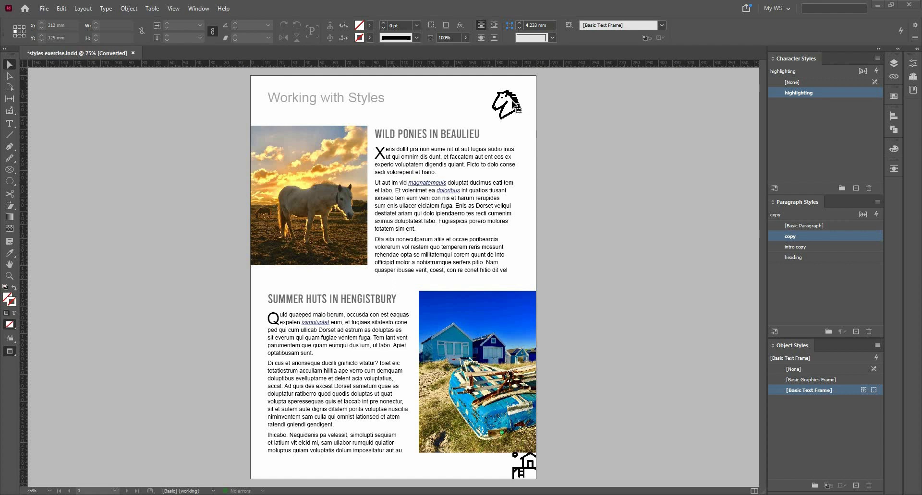
Move the horse icon onto the first paragraph of the Wild Ponies article, at about X 168 mm, Y 64 mm
{"action": "left_click", "coordinate": [513, 108]}
{"action": "left_click_drag", "start_coordinate": [499, 132], "coordinate": [499, 154]}
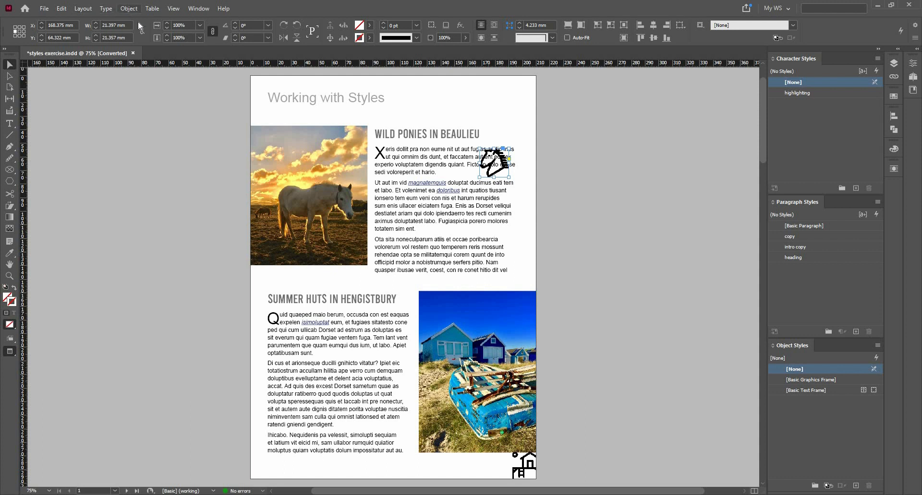
{"action": "left_click", "coordinate": [129, 8]}
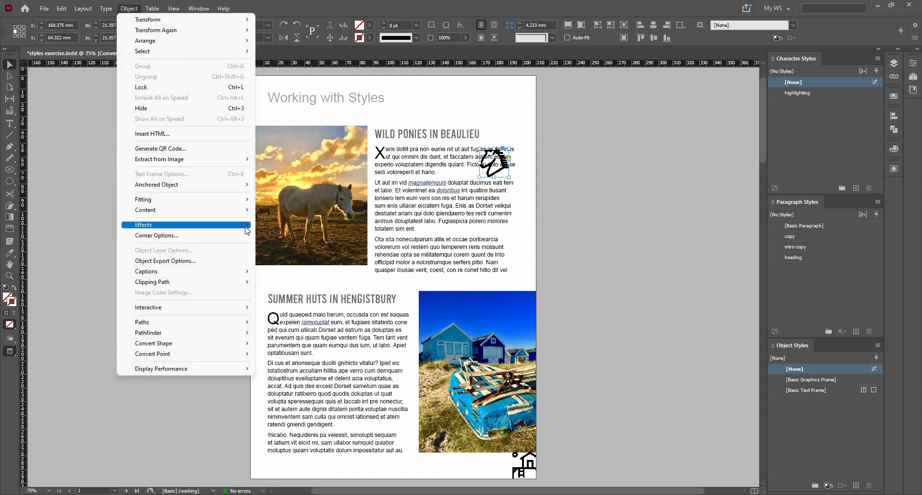
{"action": "mouse_move", "coordinate": [246, 229]}
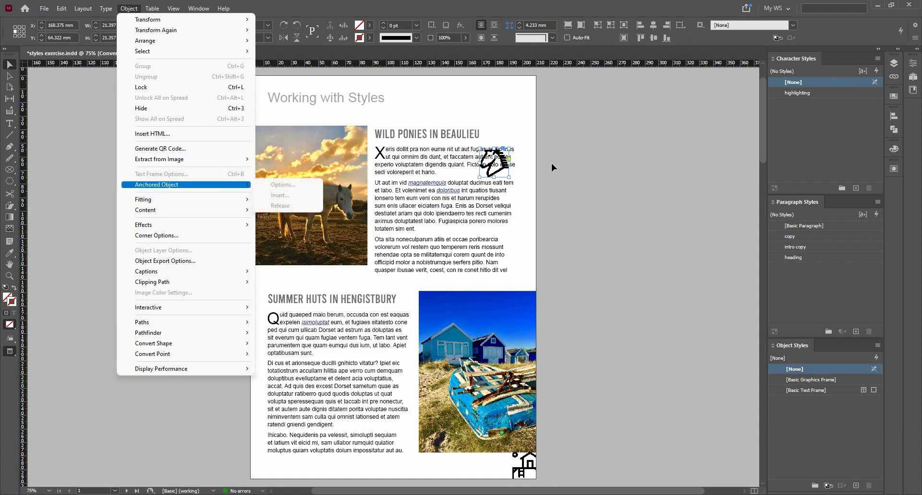
{"action": "left_click", "coordinate": [499, 168]}
{"action": "right_click", "coordinate": [500, 170]}
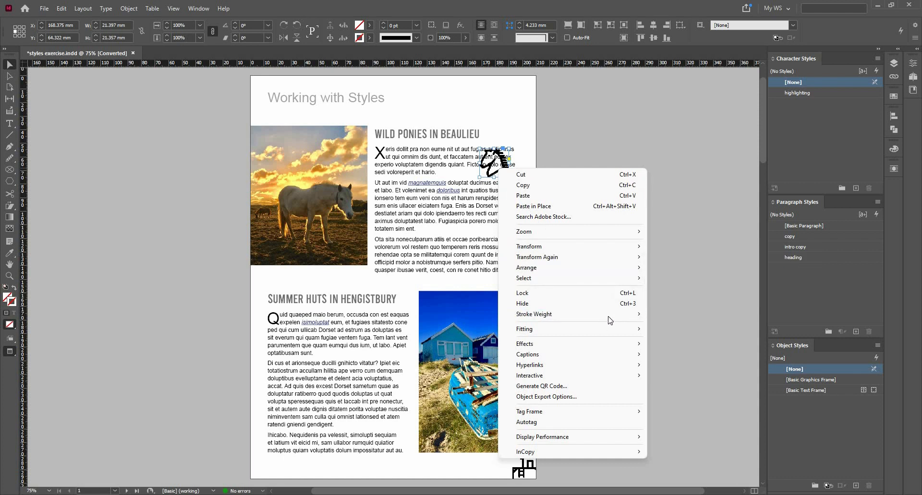
{"action": "mouse_move", "coordinate": [623, 347]}
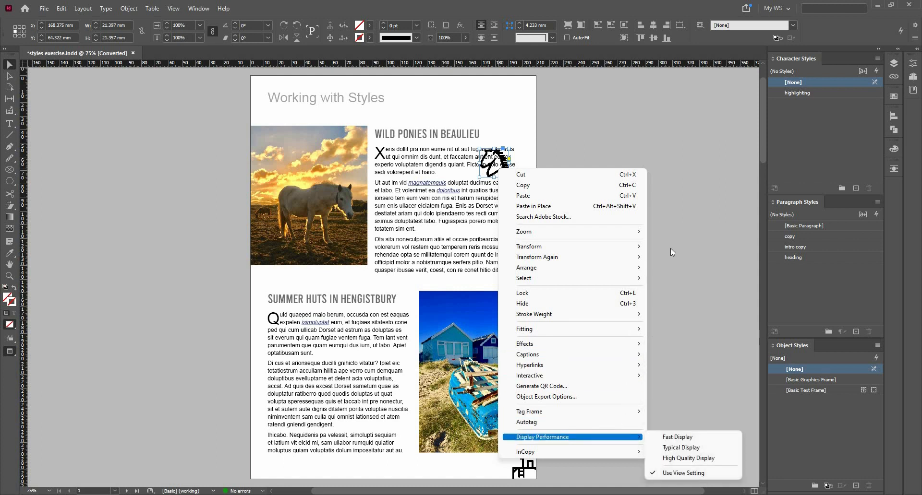
{"action": "left_click", "coordinate": [699, 226]}
Apply a text wrap around the bounding box of the horse icon
{"action": "left_click", "coordinate": [503, 169]}
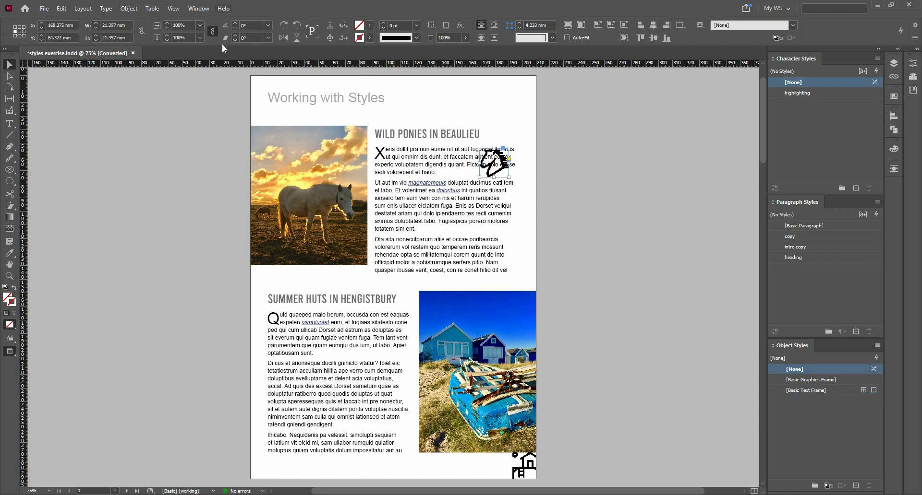
{"action": "left_click", "coordinate": [204, 10]}
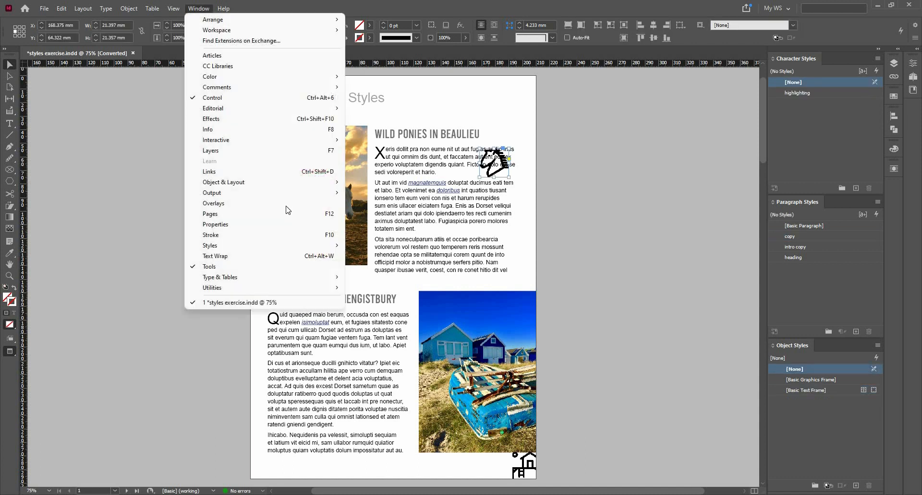
{"action": "left_click", "coordinate": [309, 256]}
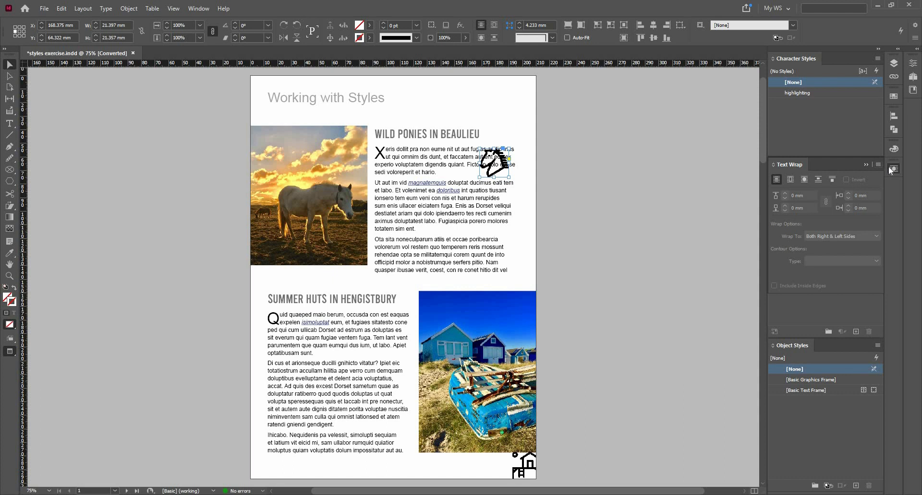
{"action": "left_click", "coordinate": [789, 180]}
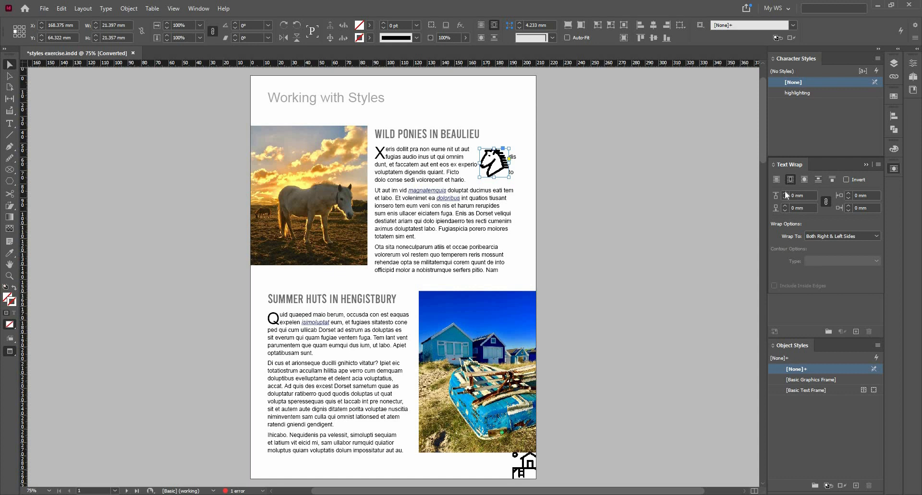
Set the horse icon's text wrap offset to 1 mm on all sides
{"action": "left_click", "coordinate": [784, 192]}
{"action": "left_click", "coordinate": [784, 193]}
{"action": "left_click", "coordinate": [786, 199]}
Try the horse icon at several spots in the Wild Ponies text and place it beside the first paragraph, at about Y 65.7 mm
{"action": "left_click_drag", "start_coordinate": [498, 169], "coordinate": [463, 218]}
{"action": "left_click_drag", "start_coordinate": [465, 217], "coordinate": [502, 197]}
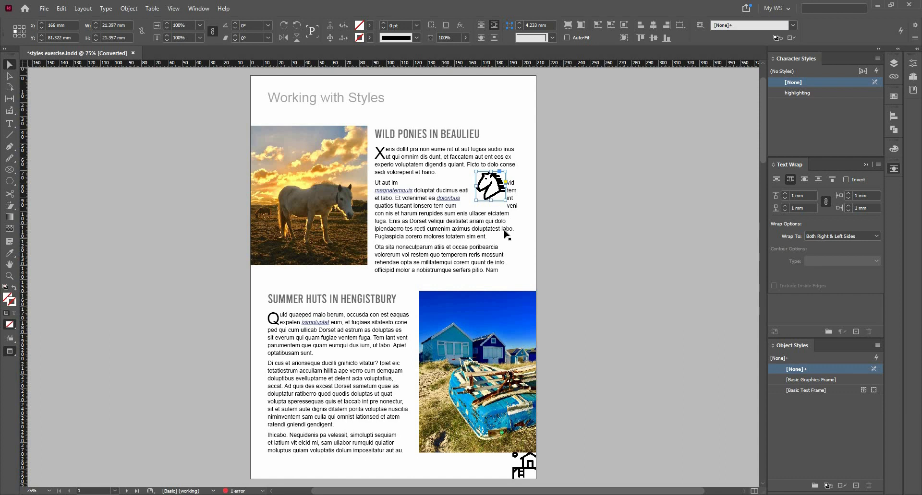
{"action": "mouse_move", "coordinate": [492, 195]}
{"action": "left_mouse_down"}
{"action": "mouse_move", "coordinate": [436, 210]}
{"action": "mouse_move", "coordinate": [366, 360]}
{"action": "mouse_move", "coordinate": [370, 330]}
{"action": "mouse_move", "coordinate": [488, 201]}
{"action": "left_mouse_up"}
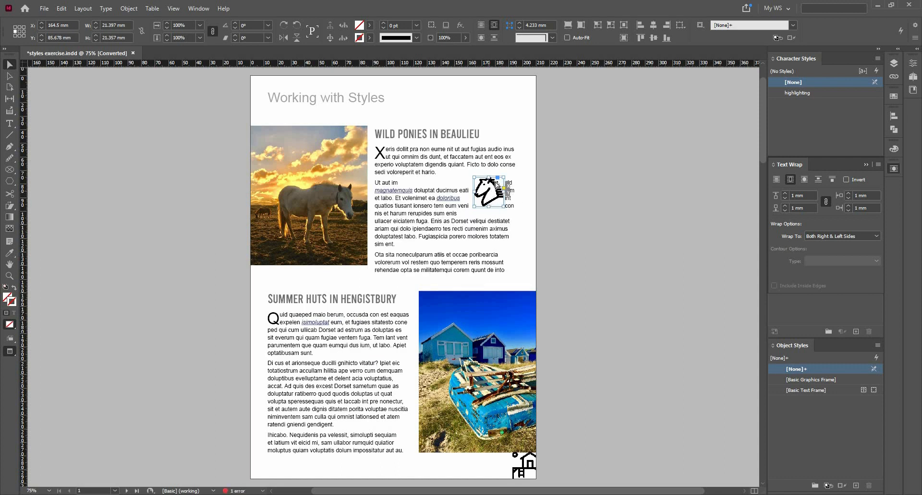
{"action": "left_click_drag", "start_coordinate": [492, 187], "coordinate": [497, 179]}
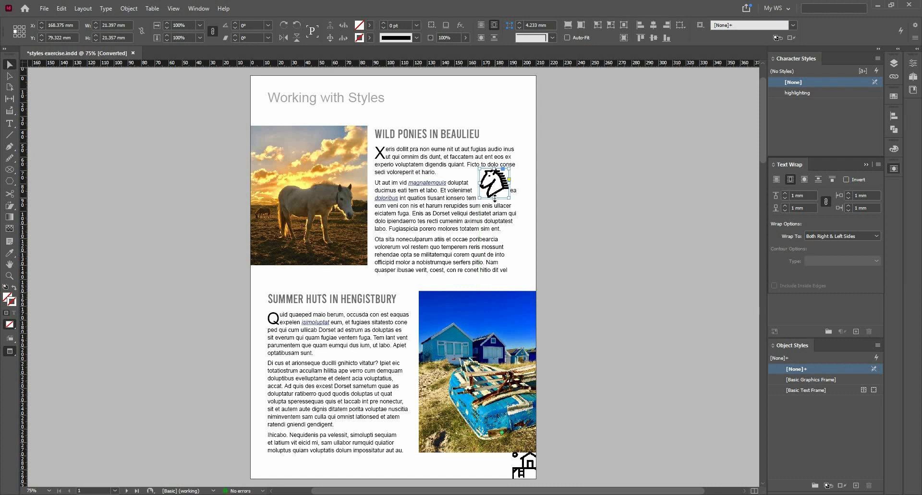
{"action": "left_click_drag", "start_coordinate": [498, 197], "coordinate": [501, 219]}
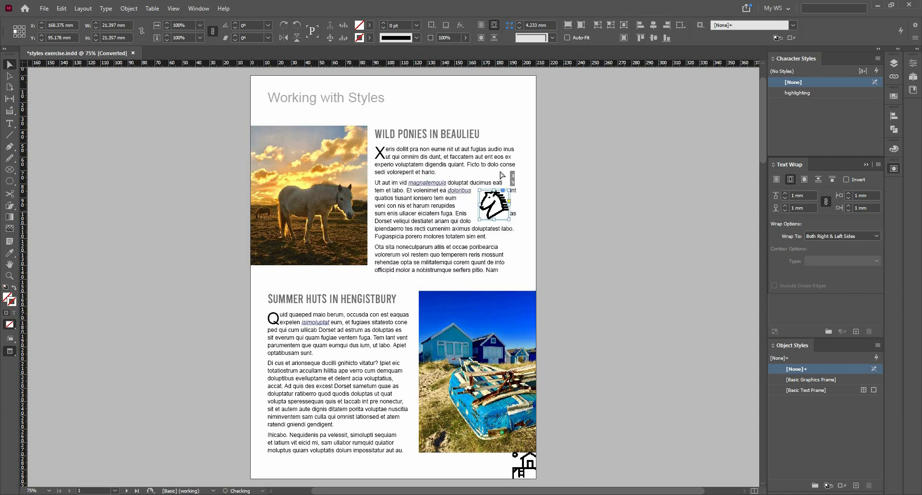
{"action": "mouse_move", "coordinate": [501, 174]}
{"action": "left_mouse_down"}
{"action": "mouse_move", "coordinate": [494, 168]}
{"action": "mouse_move", "coordinate": [498, 174]}
{"action": "left_mouse_up"}
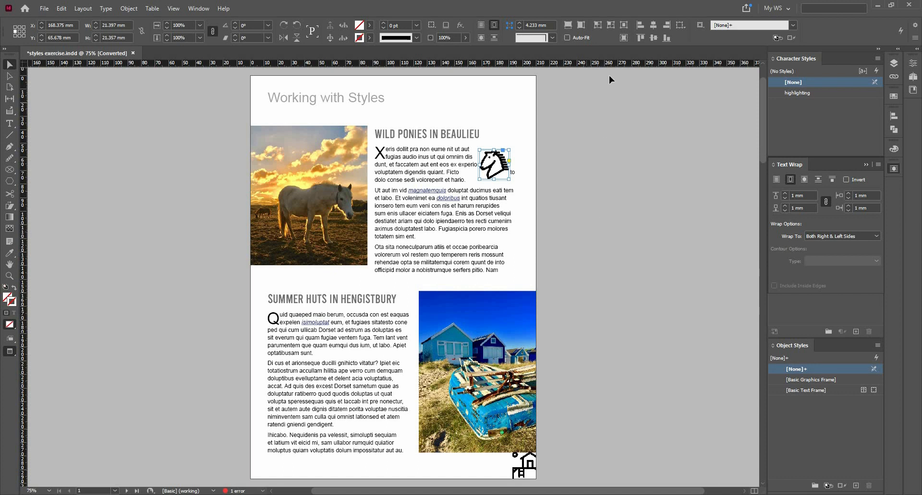
With no object selected, create an object style named "icon" based on [Basic Text Frame], with preview and apply to selection enabled
{"action": "left_click", "coordinate": [706, 25]}
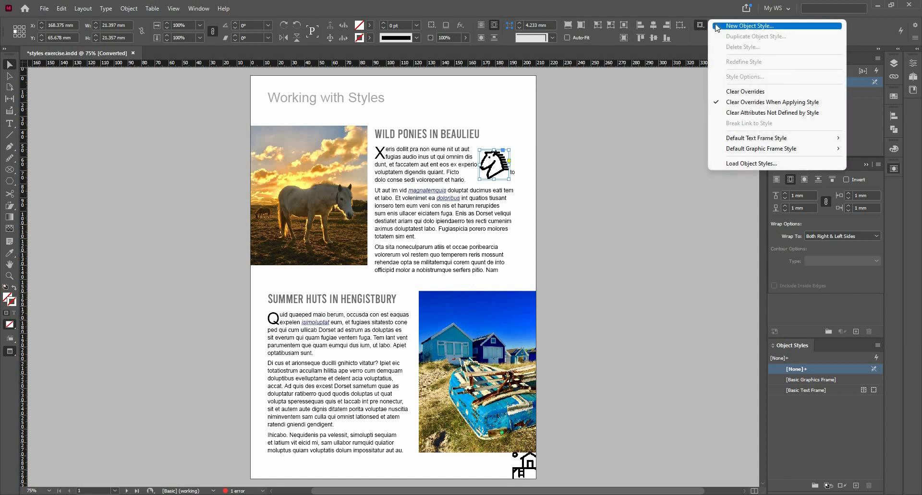
{"action": "left_click", "coordinate": [690, 307]}
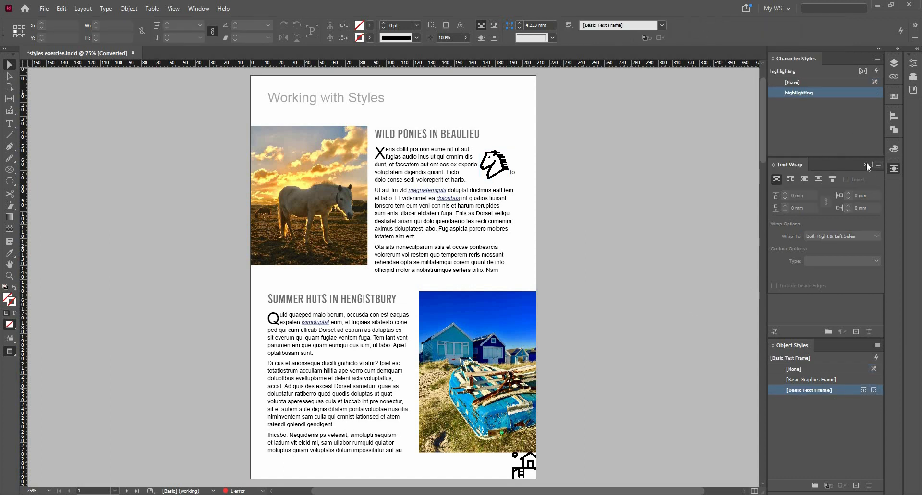
{"action": "left_click", "coordinate": [866, 163]}
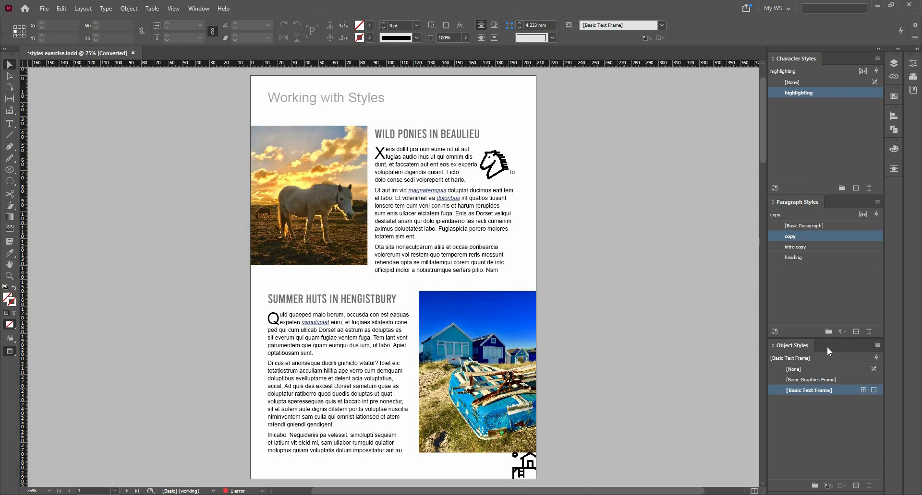
{"action": "left_click", "coordinate": [879, 345]}
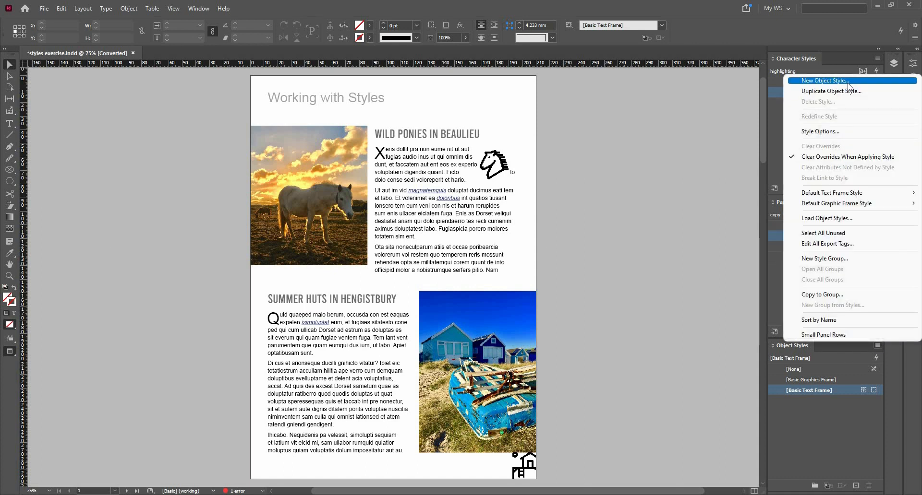
{"action": "left_click", "coordinate": [824, 81]}
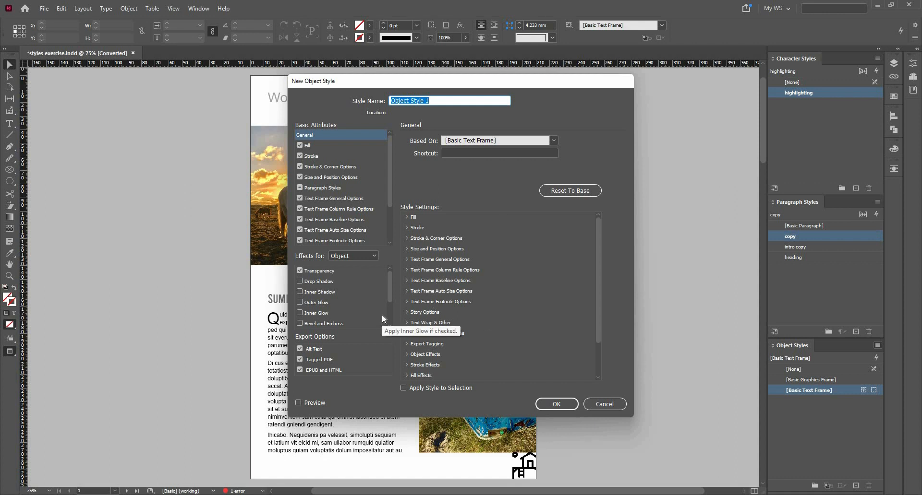
{"action": "left_click", "coordinate": [317, 405]}
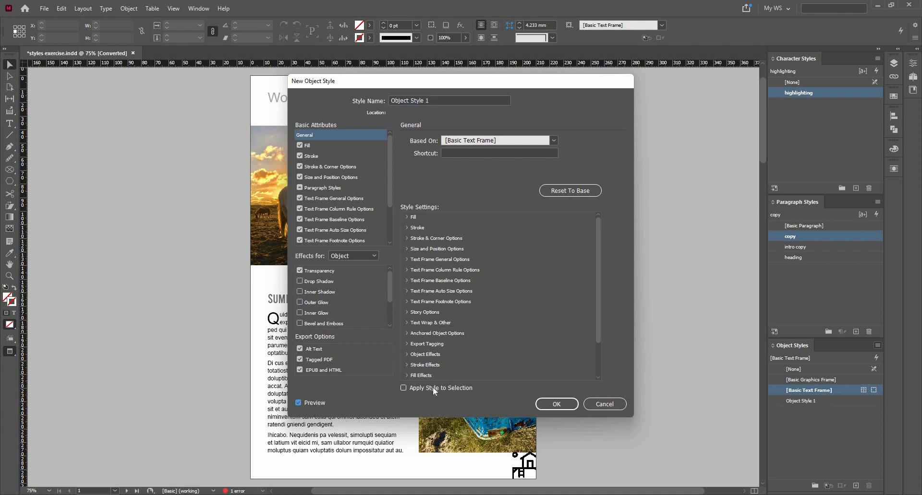
{"action": "left_click", "coordinate": [433, 388]}
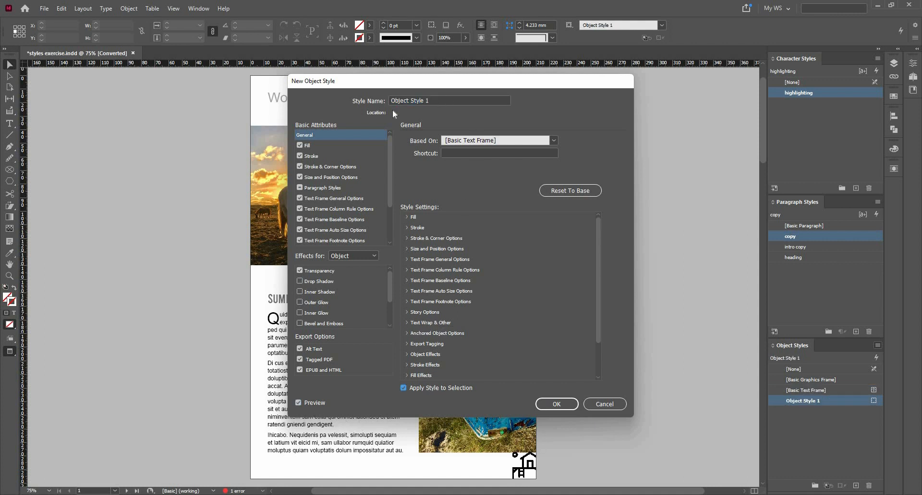
{"action": "left_click_drag", "start_coordinate": [395, 100], "coordinate": [440, 101]}
{"action": "key", "text": "ctrl+a"}
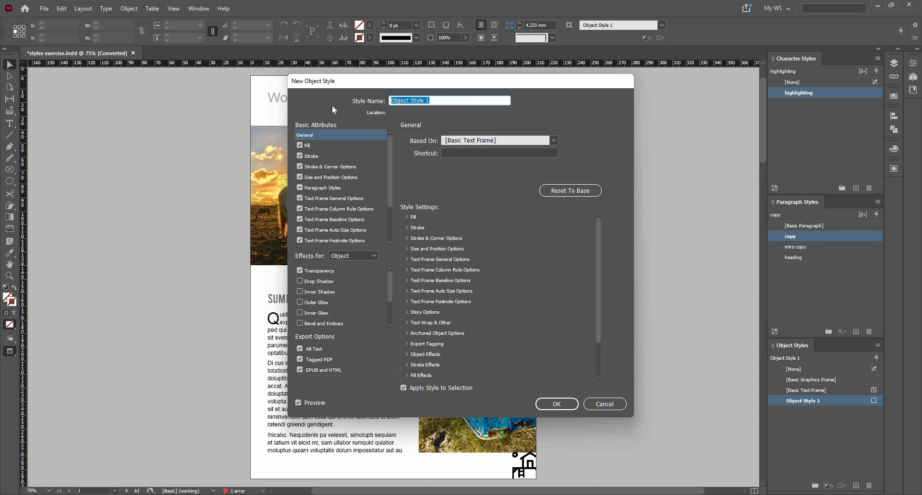
{"action": "key", "text": "BackSpace"}
{"action": "type", "text": "icon"}
{"action": "left_click", "coordinate": [557, 404]}
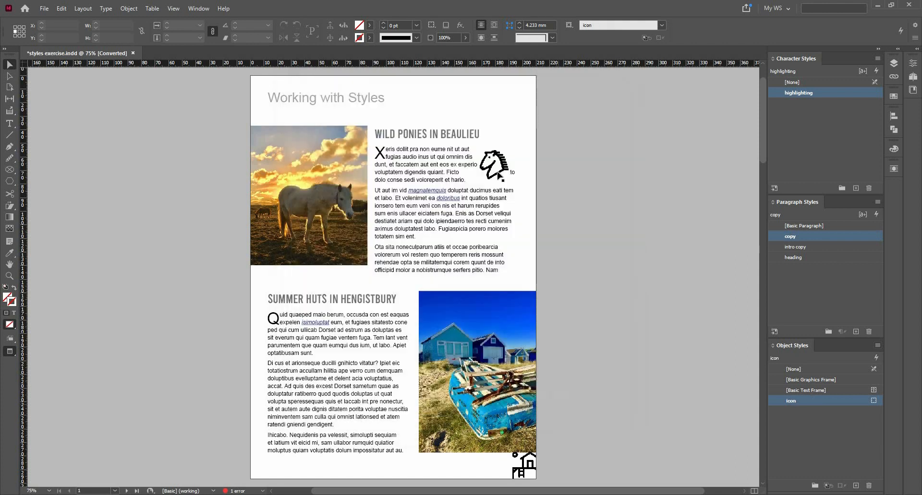
Try the "icon" object style on the horse icon and undo its application
{"action": "left_click", "coordinate": [791, 370]}
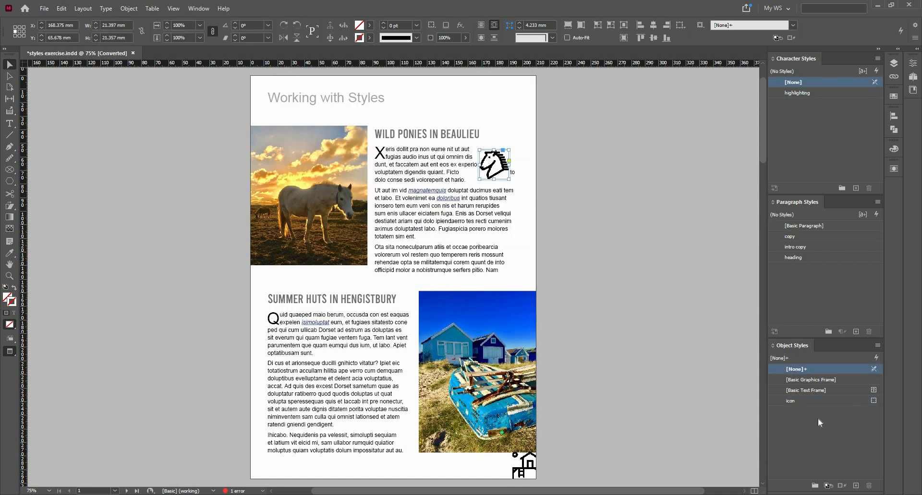
{"action": "left_click", "coordinate": [809, 401]}
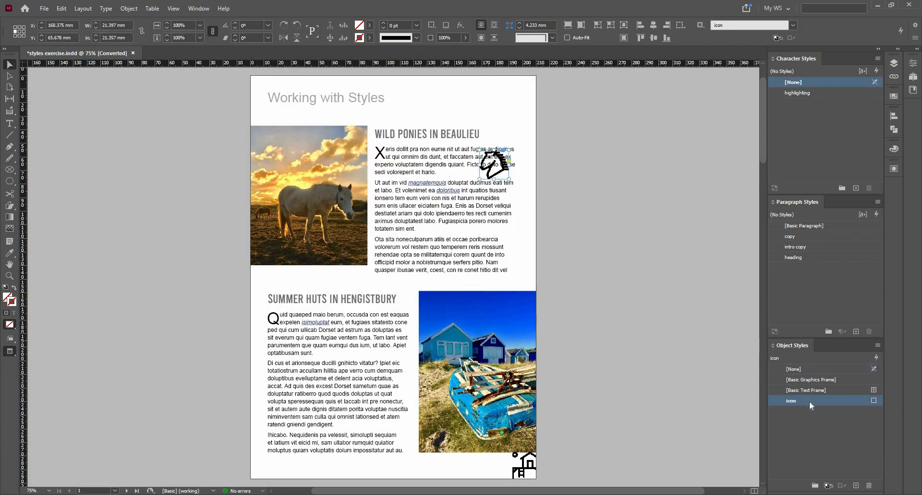
{"action": "left_click", "coordinate": [809, 401]}
{"action": "key", "text": "Return"}
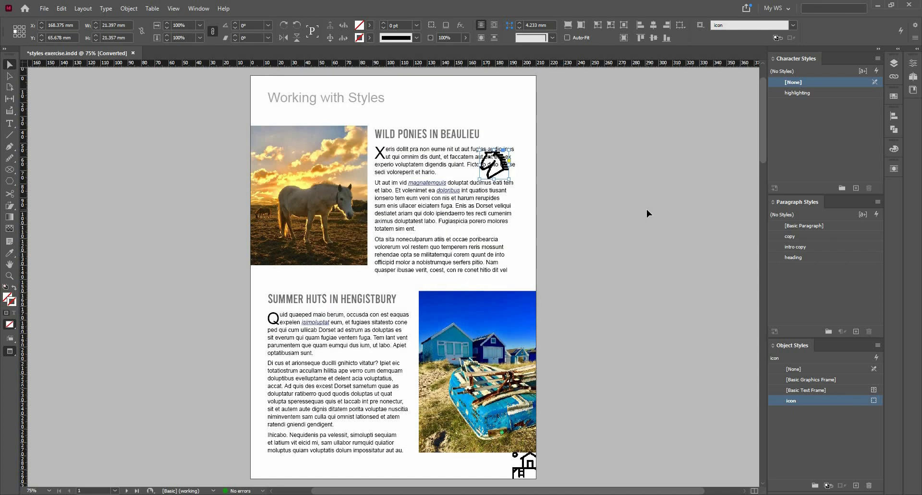
{"action": "left_click", "coordinate": [646, 210]}
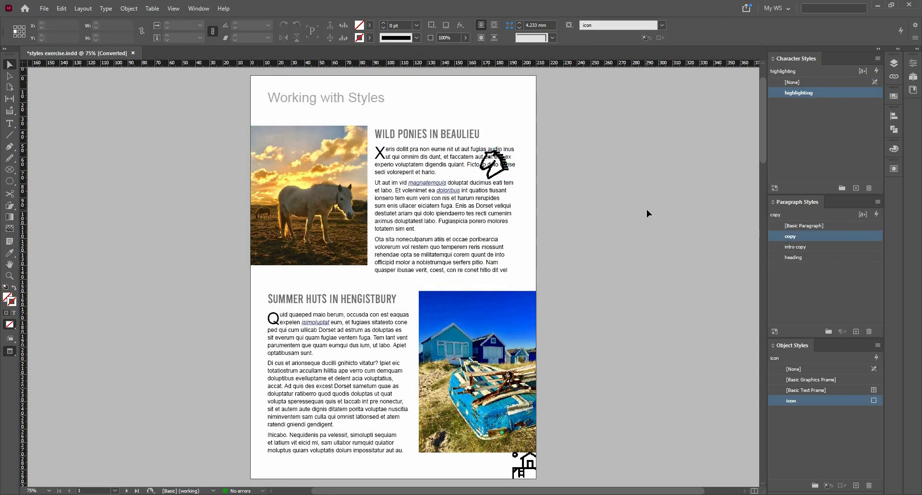
{"action": "key", "text": "ctrl+z"}
{"action": "left_click", "coordinate": [578, 214]}
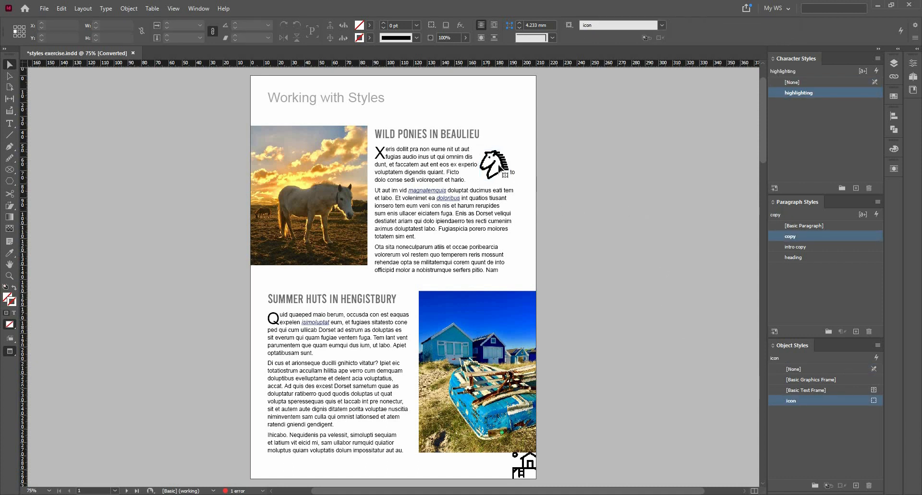
{"action": "key", "text": "ctrl+z"}
Reapply the "icon" object style to the horse icon and undo the change again
{"action": "left_click", "coordinate": [822, 402]}
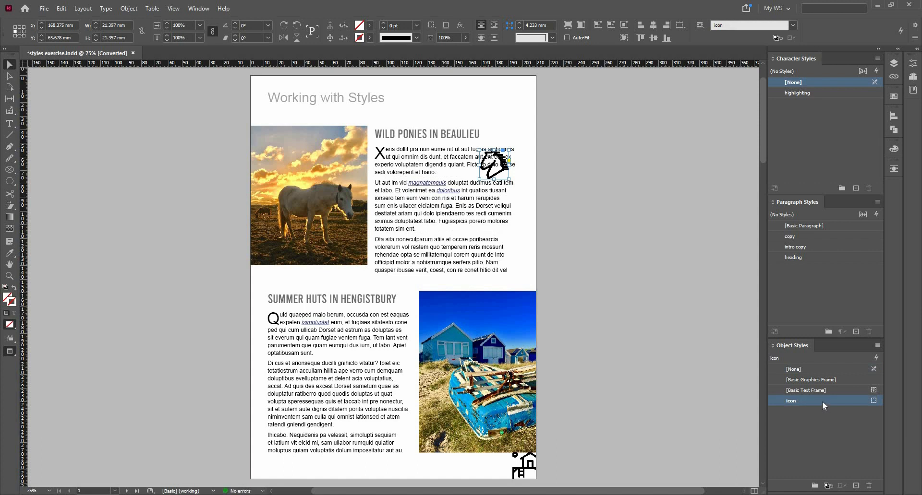
{"action": "key", "text": "ctrl+z"}
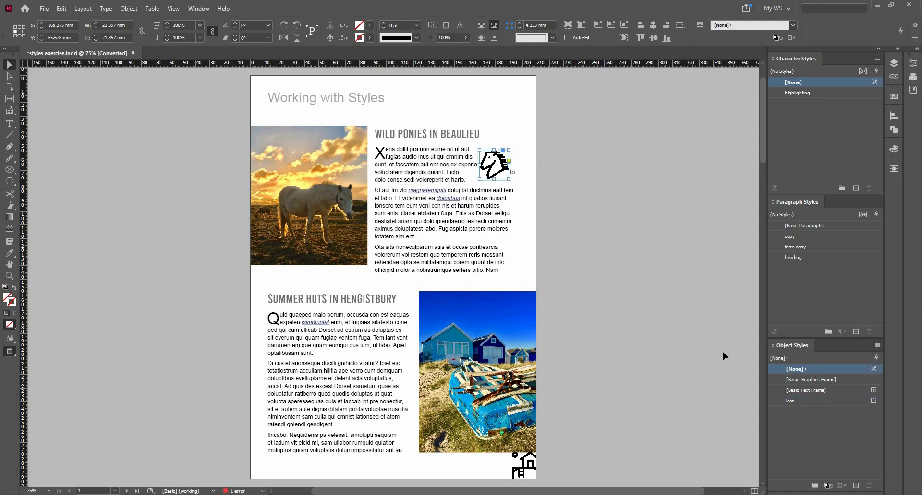
{"action": "right_click", "coordinate": [822, 403]}
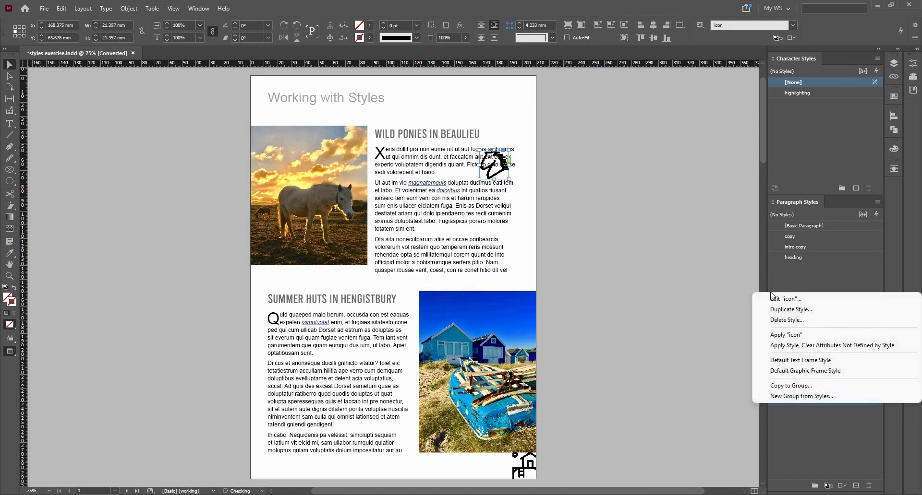
{"action": "left_click", "coordinate": [758, 346]}
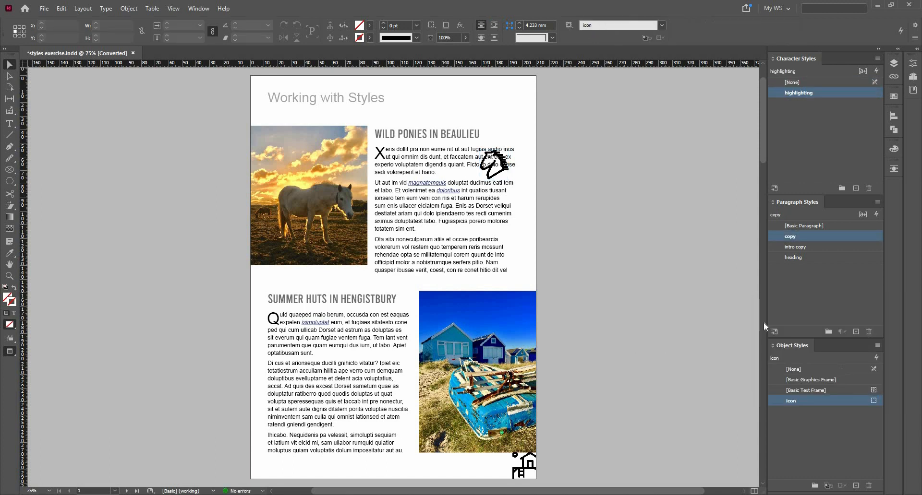
{"action": "key", "text": "ctrl+z"}
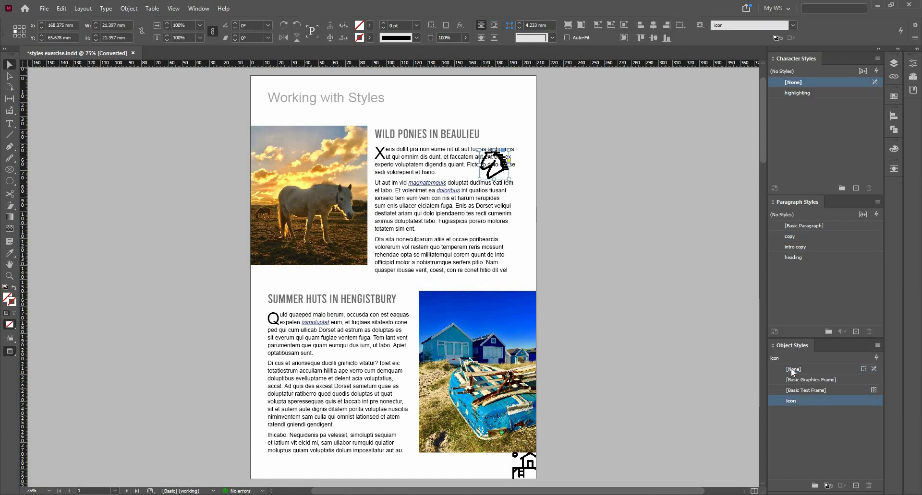
Delete the "icon" object style and leave the horse icon with the [Basic Graphics Frame] style
{"action": "left_click", "coordinate": [791, 369]}
{"action": "left_click", "coordinate": [811, 401]}
{"action": "left_click", "coordinate": [868, 486]}
{"action": "left_click", "coordinate": [491, 269]}
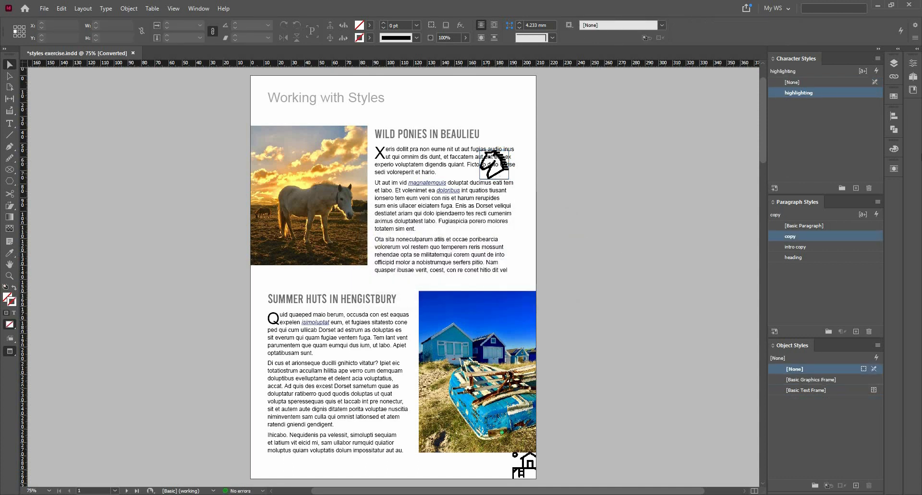
Wrap the text around the horse icon's bounding box with a 1 mm offset on all sides
{"action": "left_click", "coordinate": [894, 168]}
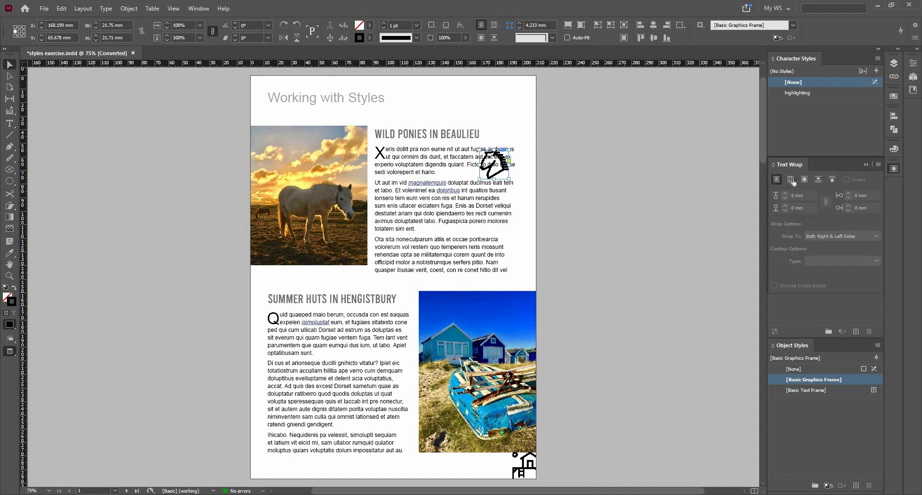
{"action": "left_click", "coordinate": [791, 181]}
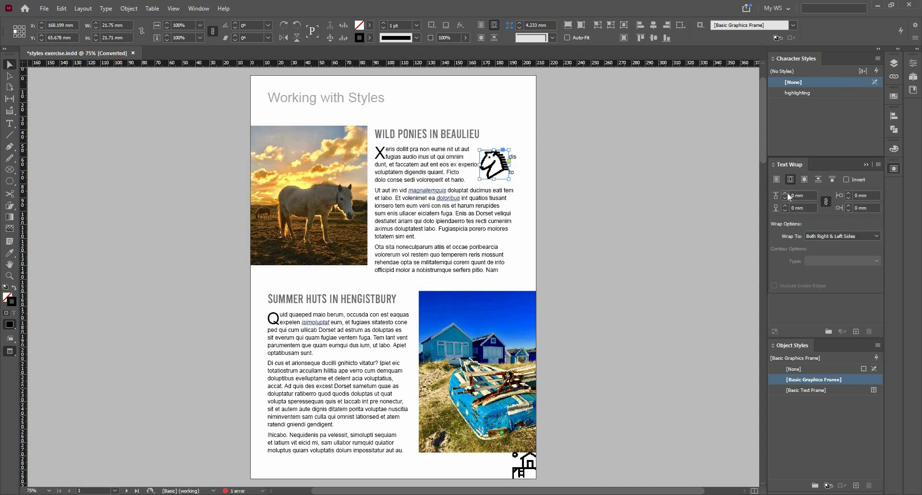
{"action": "left_click", "coordinate": [785, 193]}
Create an object style named "icon" from the selected horse icon, based on [Basic Graphics Frame], and apply it to the selection
{"action": "left_click", "coordinate": [876, 346]}
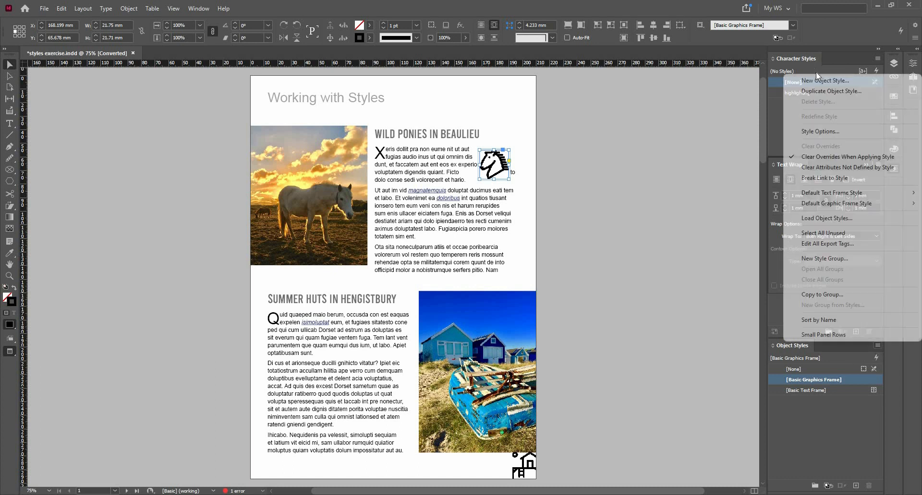
{"action": "left_click", "coordinate": [822, 81]}
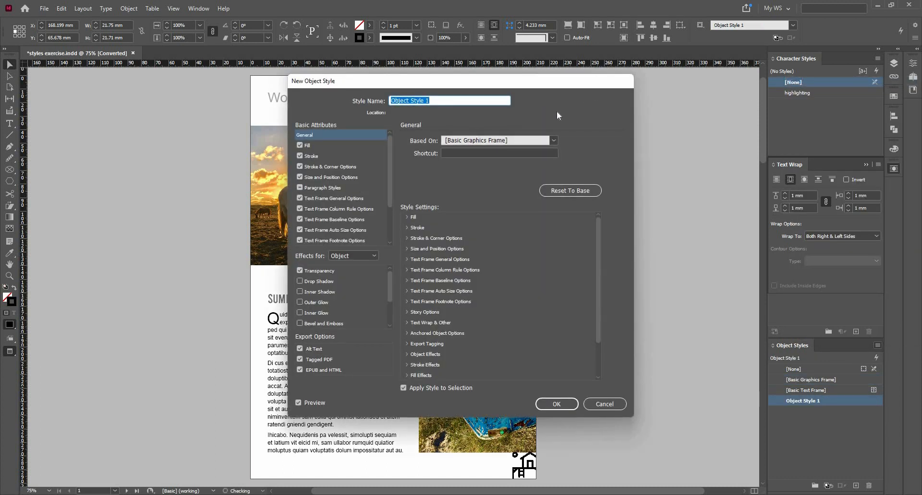
{"action": "key", "text": "BackSpace"}
{"action": "type", "text": "icon"}
{"action": "left_click", "coordinate": [568, 403]}
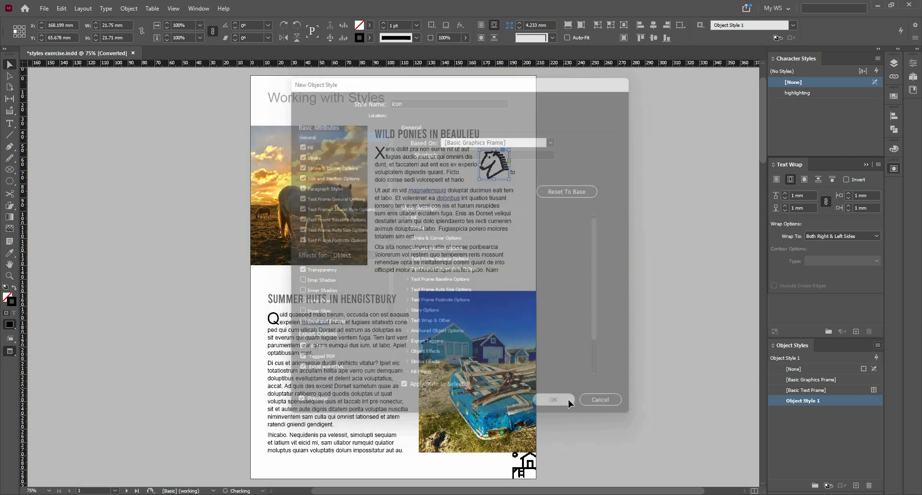
{"action": "left_click", "coordinate": [578, 263]}
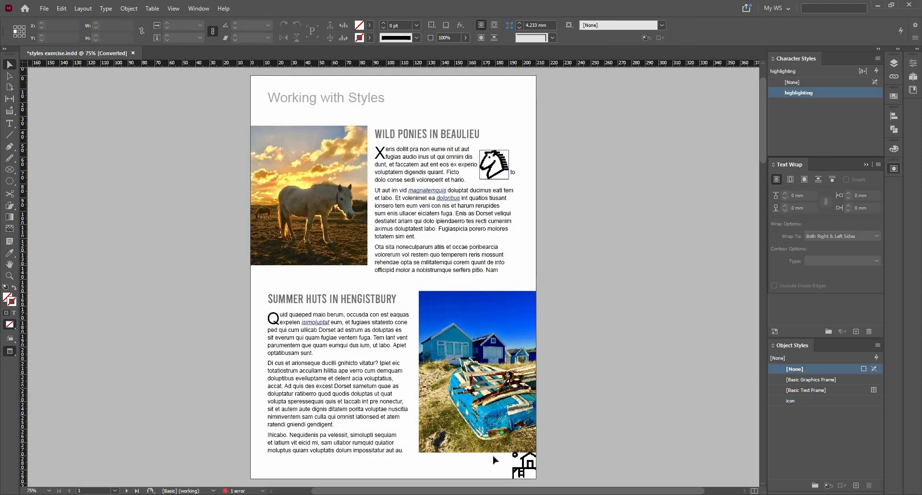
Move the hut icon into the Summer Huts text at about X 77 mm, Y 232 mm, and apply the "icon" object style
{"action": "left_click", "coordinate": [523, 473]}
{"action": "left_click_drag", "start_coordinate": [508, 469], "coordinate": [351, 394]}
{"action": "left_click", "coordinate": [797, 401]}
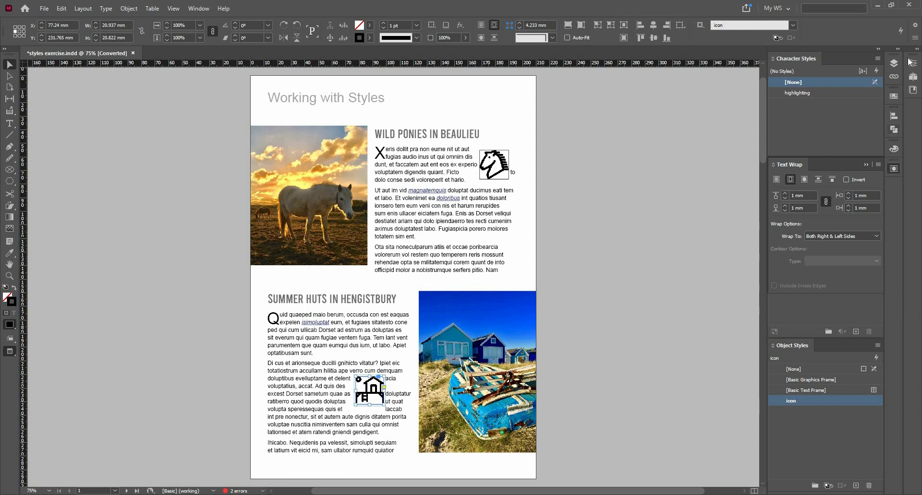
{"action": "left_click", "coordinate": [892, 63]}
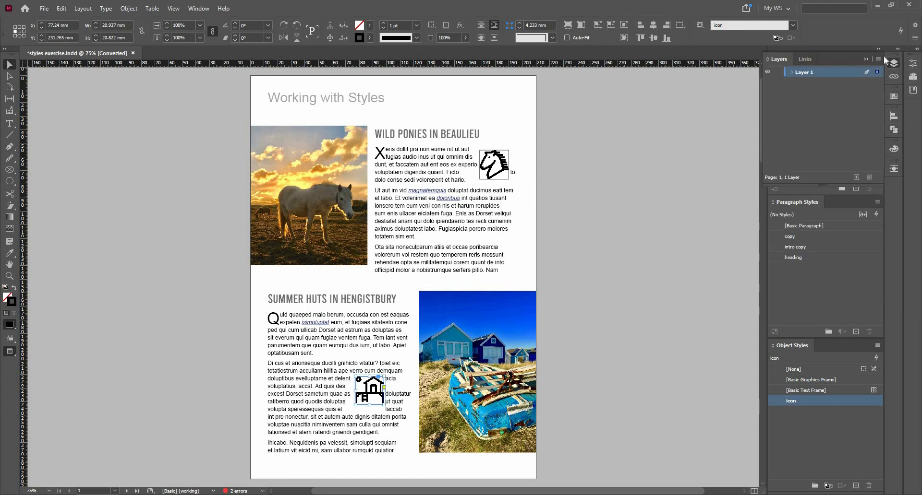
{"action": "left_click", "coordinate": [897, 49]}
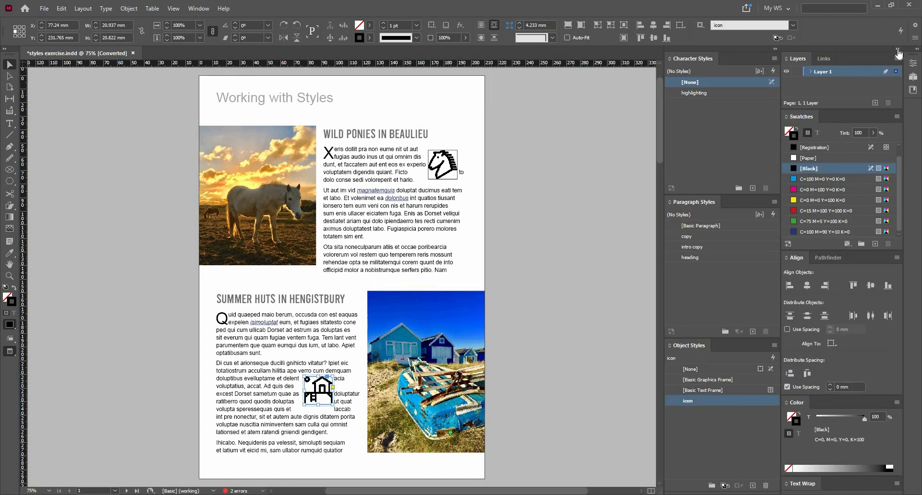
{"action": "left_click", "coordinate": [918, 49]}
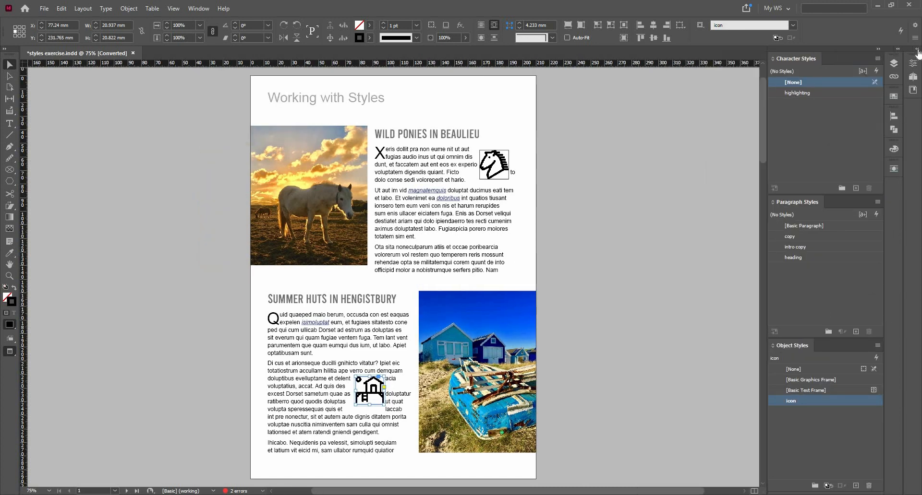
Give the small window photo on page 2 a [Paper] stroke with a weight of 4 pt
{"action": "left_click", "coordinate": [917, 49]}
{"action": "left_click", "coordinate": [843, 159]}
{"action": "double_click", "coordinate": [844, 159]}
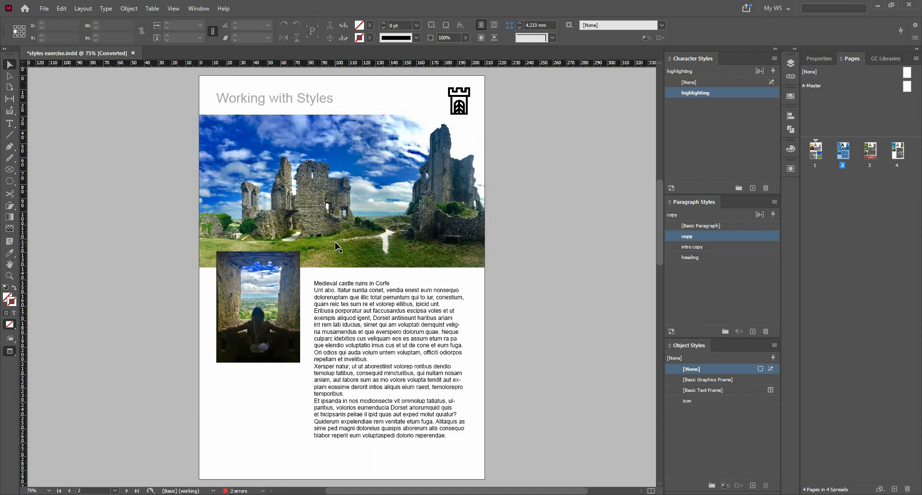
{"action": "left_click", "coordinate": [282, 298]}
{"action": "left_click", "coordinate": [372, 38]}
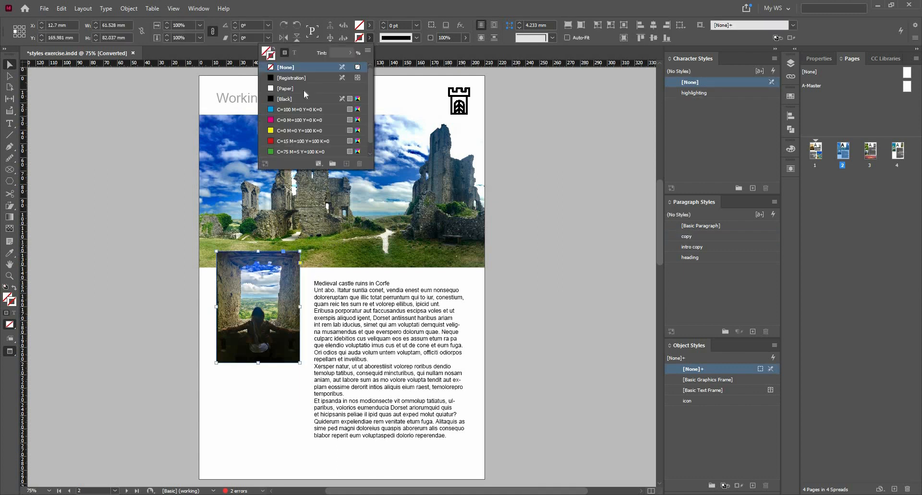
{"action": "left_click", "coordinate": [304, 89]}
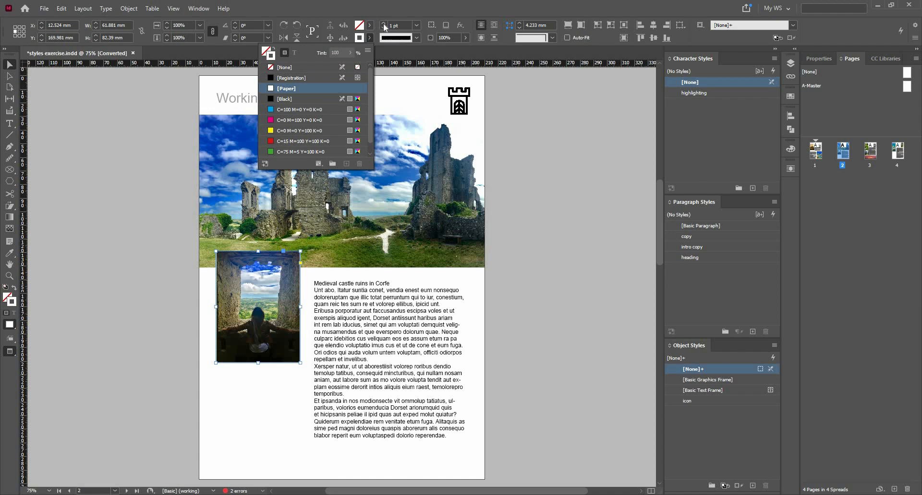
{"action": "left_click", "coordinate": [383, 23]}
{"action": "left_click", "coordinate": [383, 23]}
{"action": "left_click", "coordinate": [383, 23]}
{"action": "left_click", "coordinate": [383, 23]}
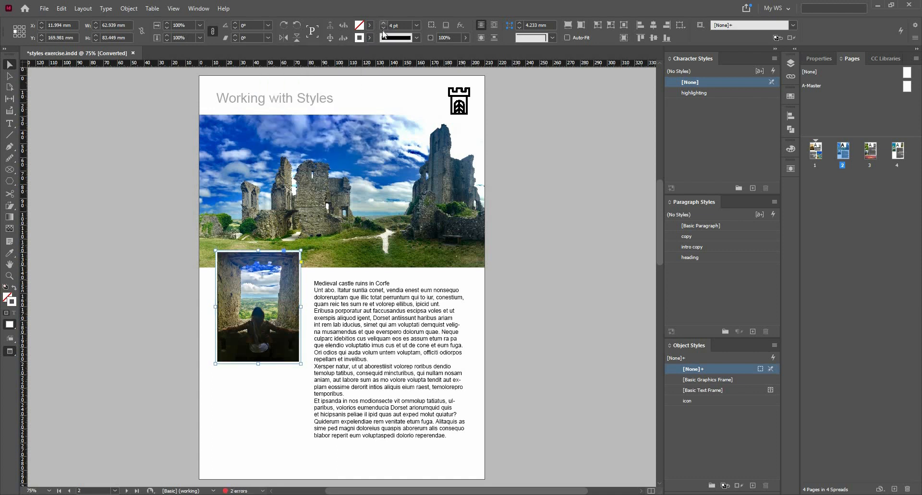
{"action": "left_click", "coordinate": [383, 23]}
{"action": "left_click", "coordinate": [383, 28]}
Add a drop shadow to the small photo with a distance of 1 mm and a size of 3 mm
{"action": "left_click", "coordinate": [446, 26]}
{"action": "left_click", "coordinate": [460, 26]}
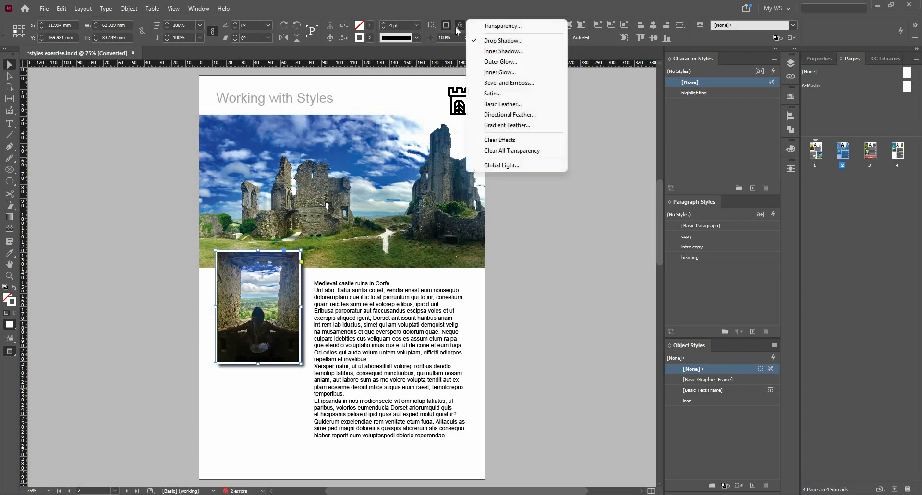
{"action": "left_click", "coordinate": [502, 41]}
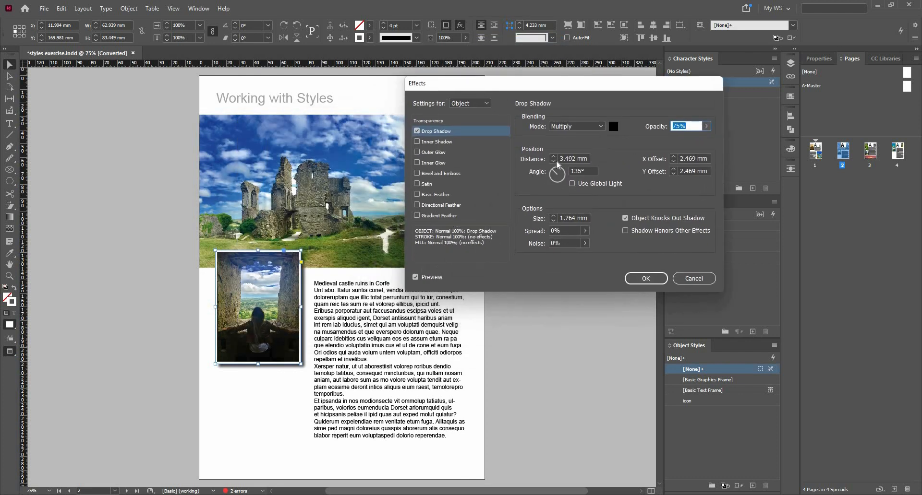
{"action": "left_click", "coordinate": [555, 161]}
{"action": "left_click", "coordinate": [556, 161]}
{"action": "left_click", "coordinate": [556, 161]}
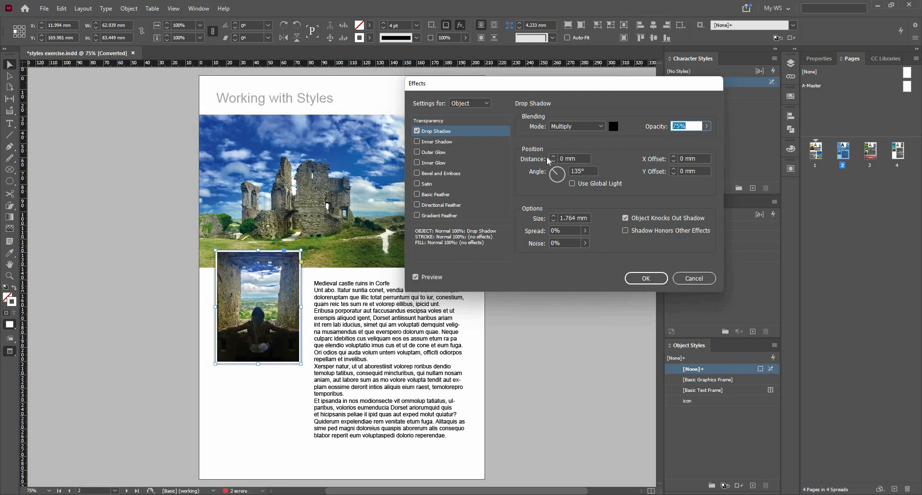
{"action": "left_click", "coordinate": [553, 216]}
{"action": "left_click", "coordinate": [553, 216]}
{"action": "left_click", "coordinate": [553, 217]}
{"action": "left_click", "coordinate": [554, 222]}
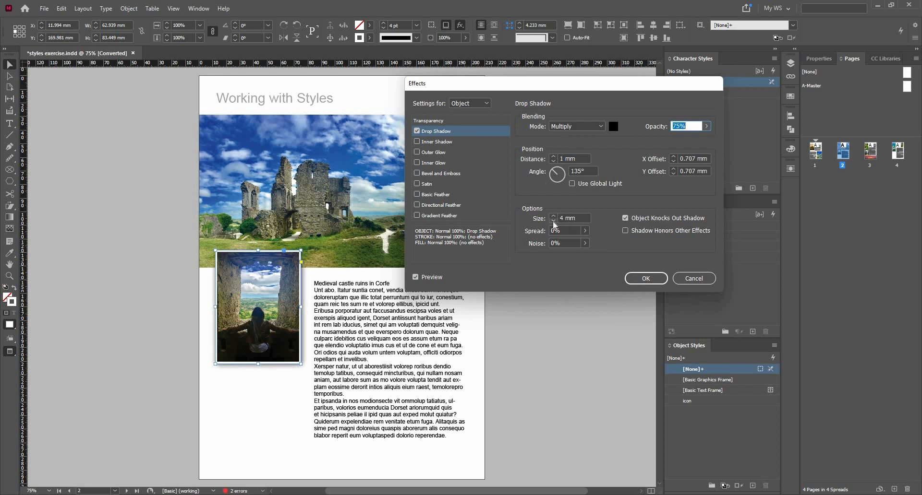
Set the drop shadow's opacity to 45% and apply the effect
{"action": "left_click", "coordinate": [707, 126]}
{"action": "mouse_move", "coordinate": [695, 136]}
{"action": "left_mouse_down"}
{"action": "mouse_move", "coordinate": [663, 140]}
{"action": "mouse_move", "coordinate": [680, 138]}
{"action": "left_mouse_up"}
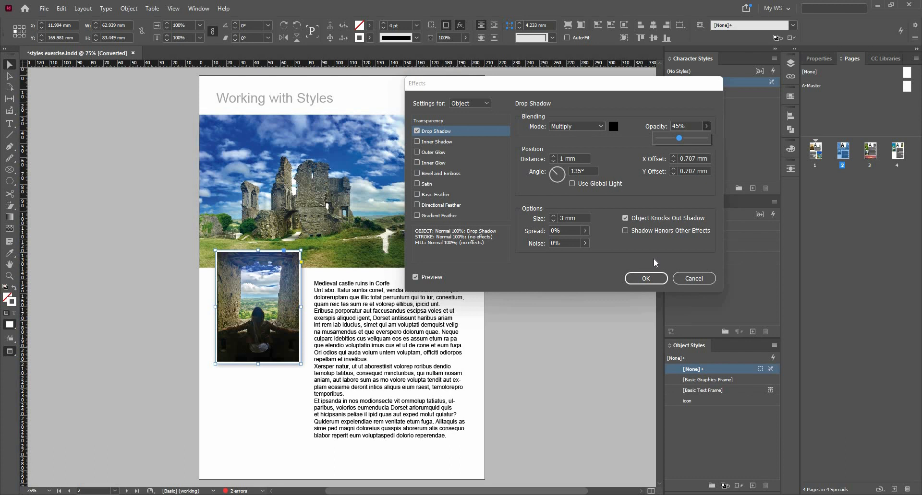
{"action": "left_click", "coordinate": [649, 278]}
{"action": "left_click", "coordinate": [649, 278]}
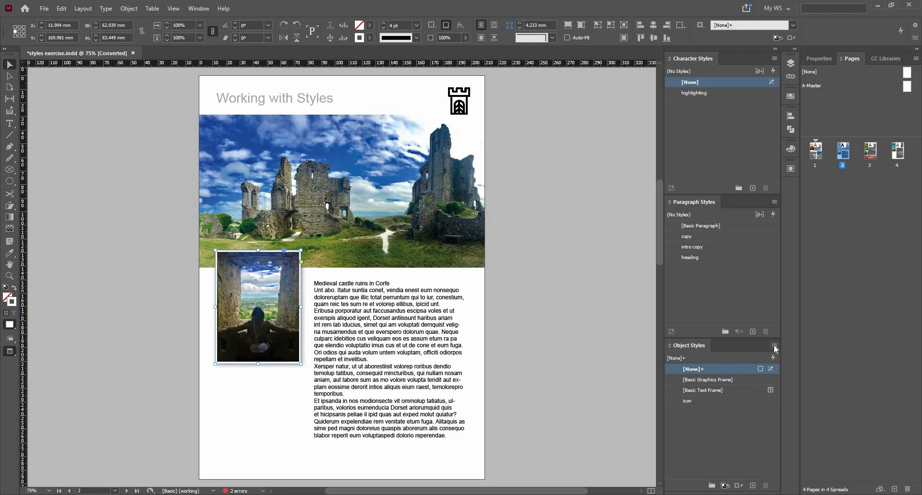
Set the small photo's stroke weight to 5 pt and create an object style named "small image" from it, applied to the selection
{"action": "left_click", "coordinate": [383, 23]}
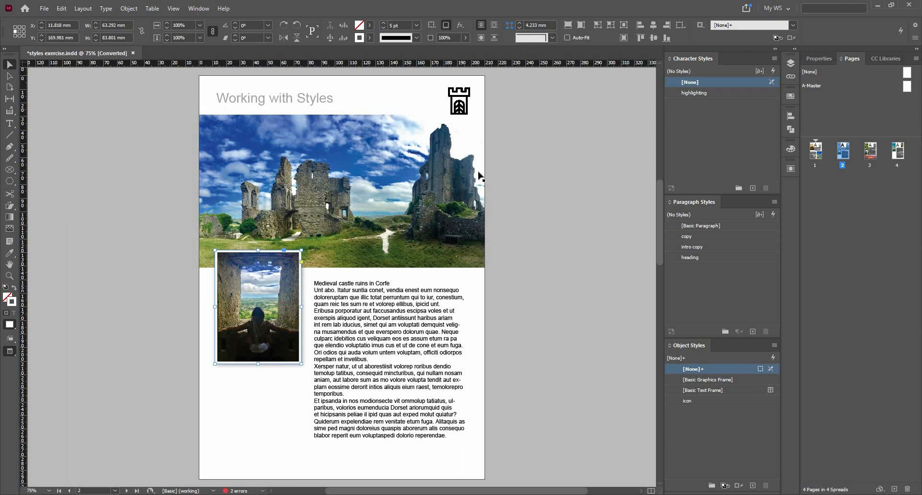
{"action": "left_click", "coordinate": [774, 346]}
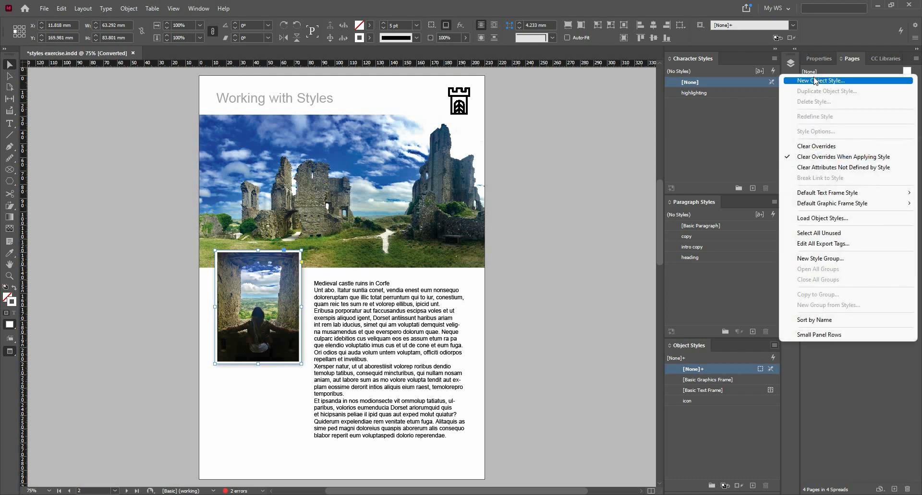
{"action": "left_click", "coordinate": [815, 81]}
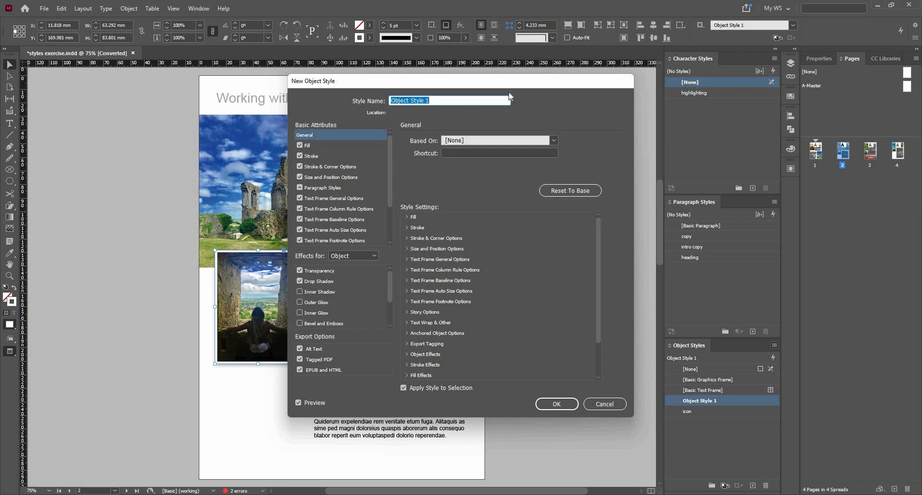
{"action": "type", "text": "small image"}
{"action": "left_click", "coordinate": [567, 404]}
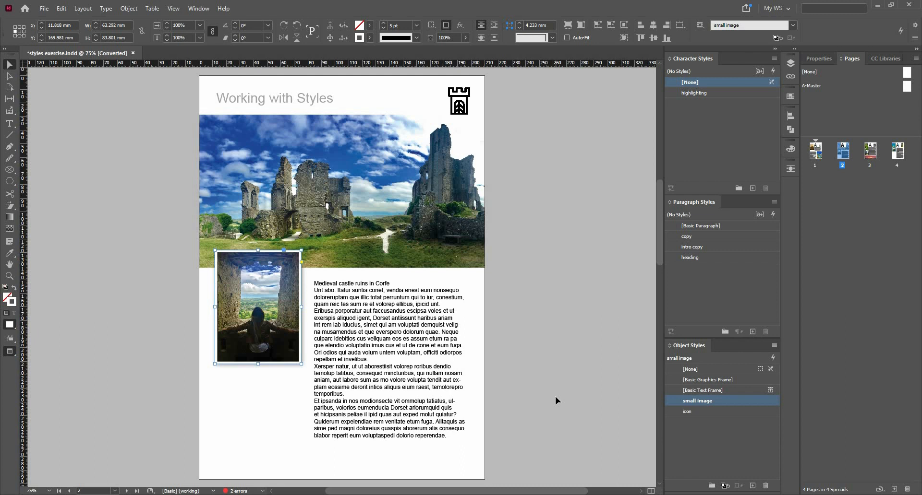
Apply the "icon" object style to the castle tower icon and move it into the body text at about X 175 mm, Y 188 mm
{"action": "left_click", "coordinate": [465, 105]}
{"action": "left_click", "coordinate": [715, 411]}
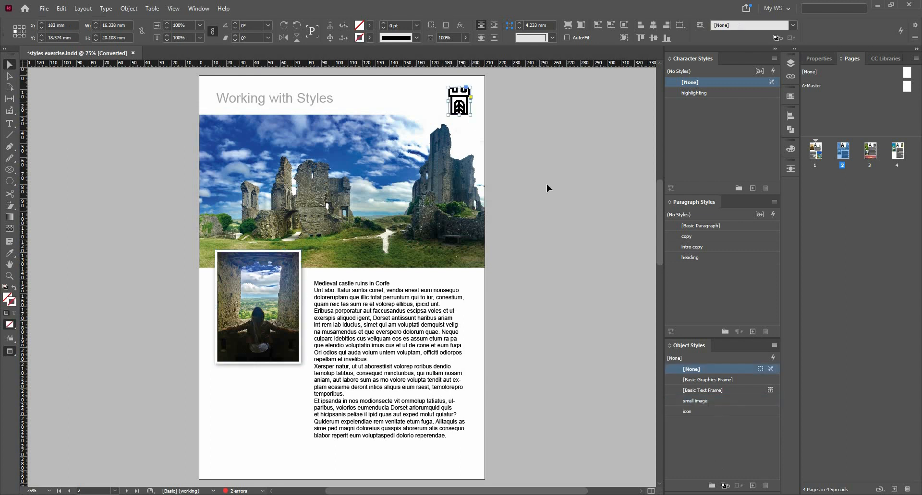
{"action": "left_click_drag", "start_coordinate": [445, 287], "coordinate": [446, 290]}
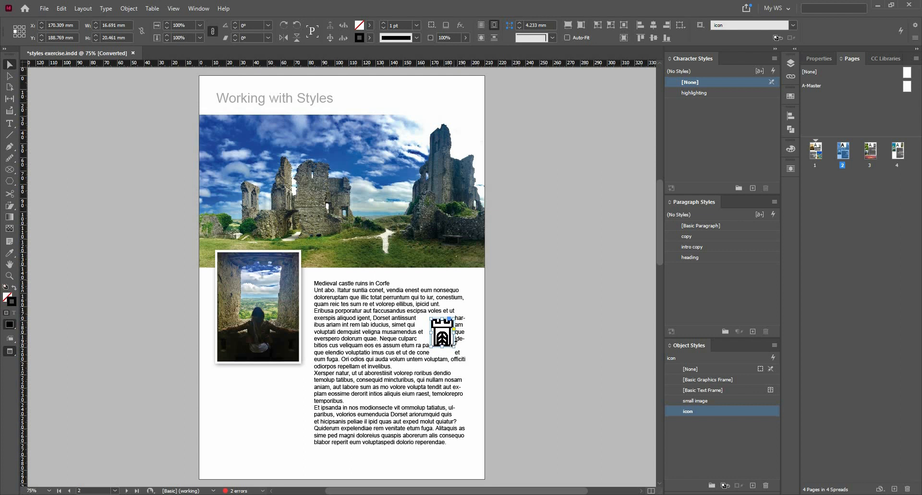
{"action": "left_click_drag", "start_coordinate": [447, 326], "coordinate": [453, 326]}
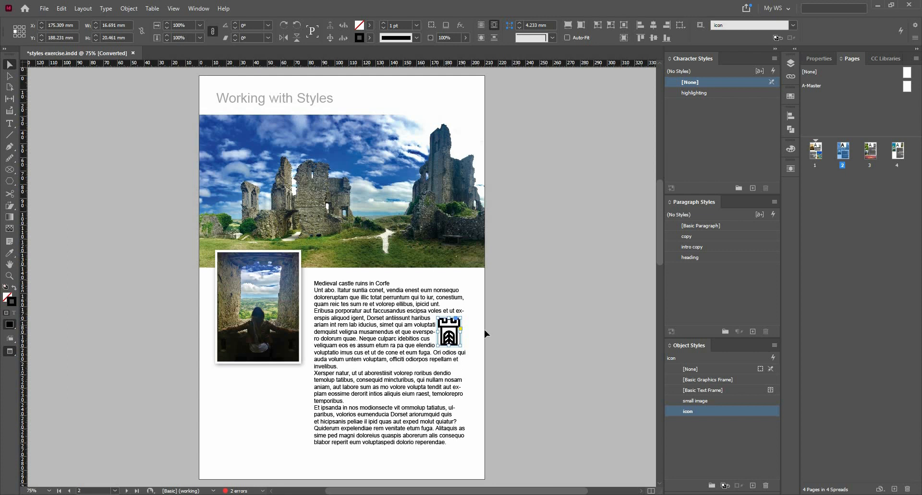
Edit the "icon" object style so that its text wrap is applied to the Left Side only
{"action": "right_click", "coordinate": [719, 411]}
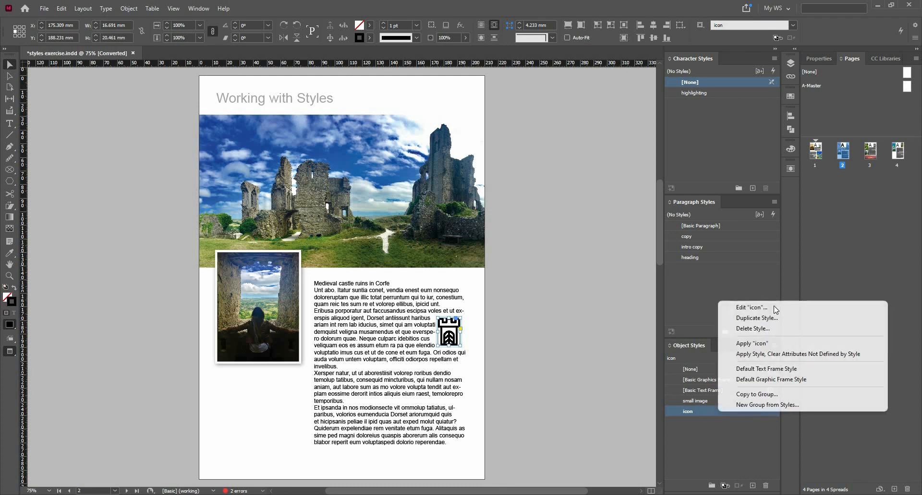
{"action": "left_click", "coordinate": [773, 309]}
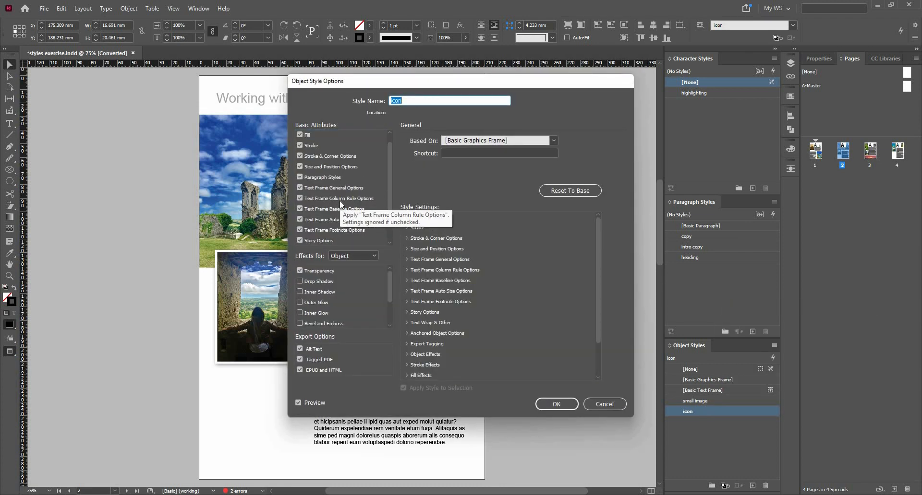
{"action": "scroll", "coordinate": [340, 201], "scroll_direction": "down", "scroll_amount": 2}
{"action": "left_click", "coordinate": [340, 210]}
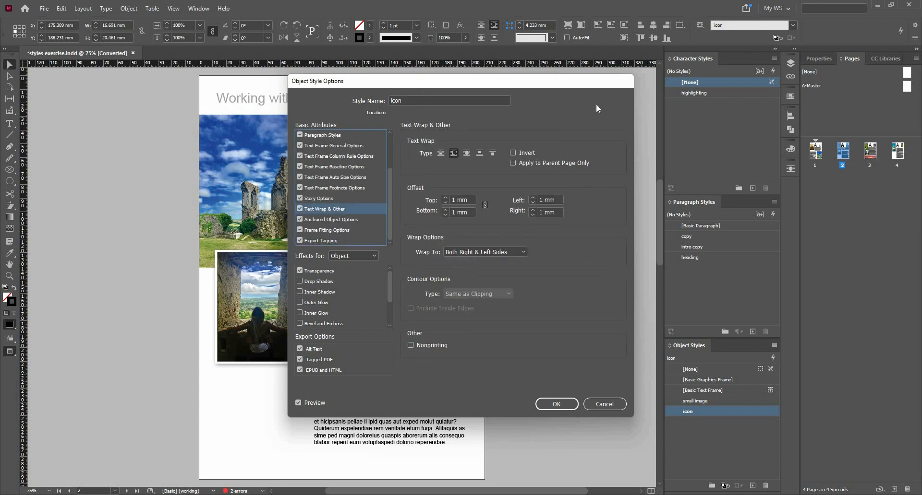
{"action": "left_click_drag", "start_coordinate": [416, 82], "coordinate": [657, 97]}
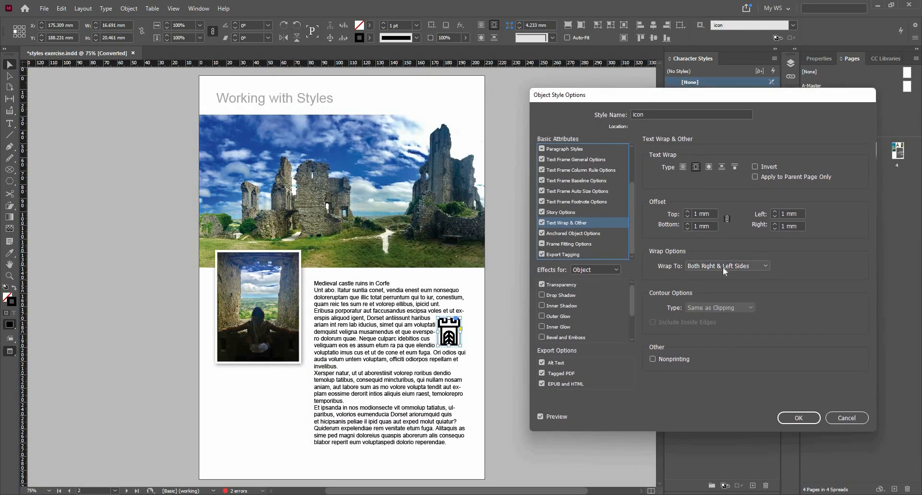
{"action": "left_click", "coordinate": [722, 266]}
{"action": "left_click", "coordinate": [722, 275]}
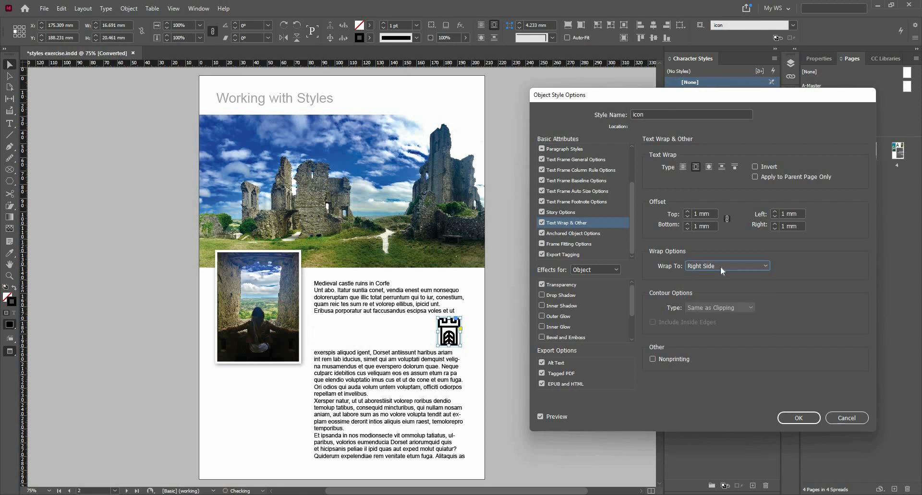
{"action": "left_click", "coordinate": [722, 266]}
{"action": "left_click", "coordinate": [718, 291]}
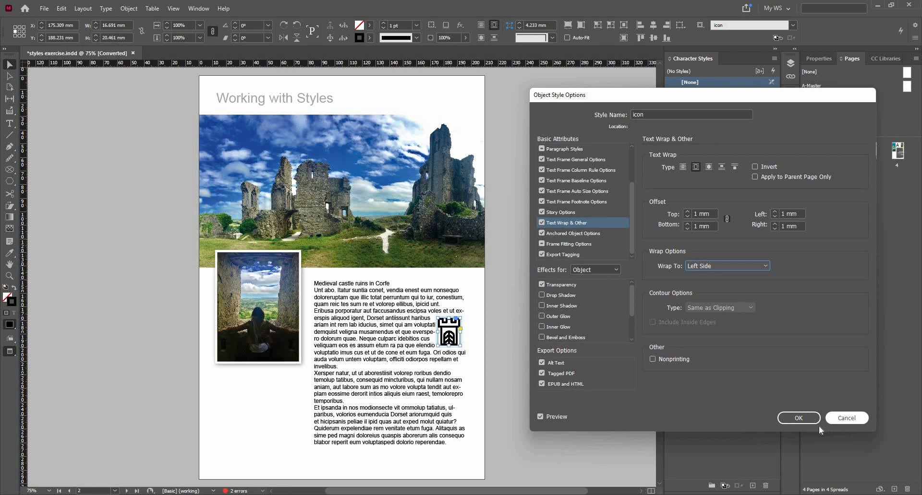
{"action": "left_click", "coordinate": [820, 194]}
{"action": "key", "text": "Return"}
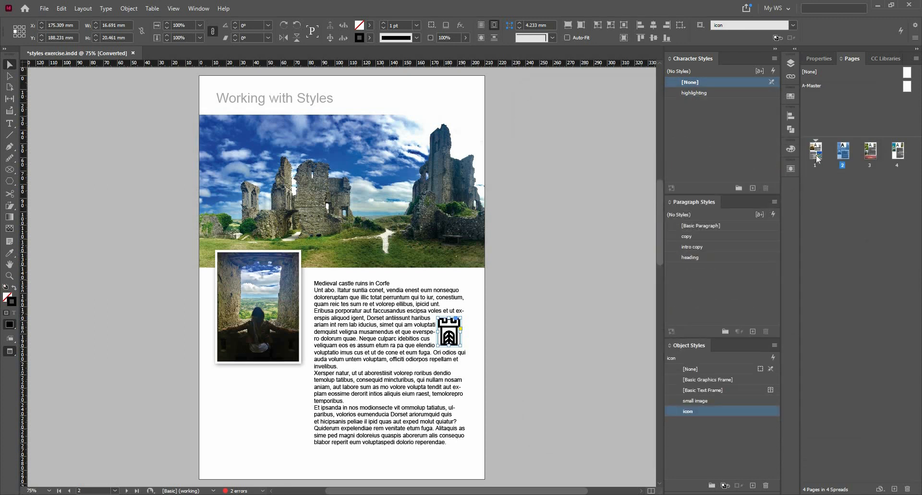
On page 1, reposition the hut icon within the Summer Huts text to about X 87.5 mm, Y 234 mm
{"action": "double_click", "coordinate": [816, 155]}
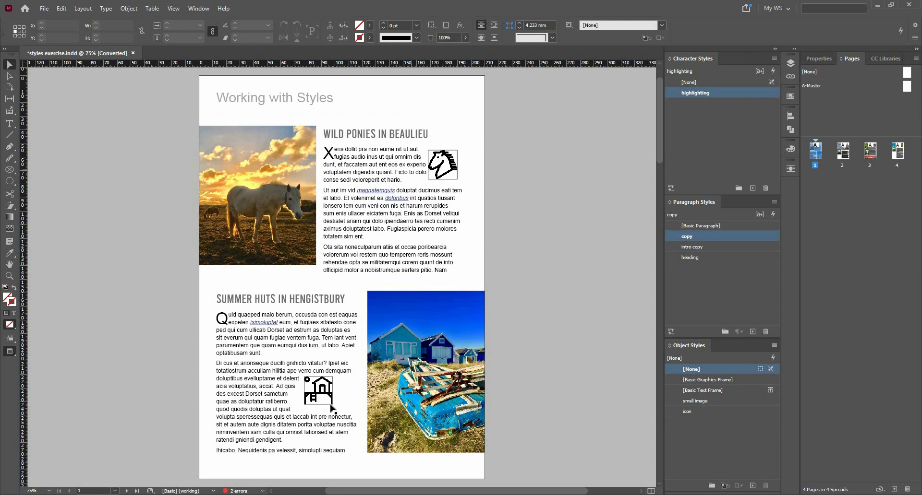
{"action": "left_click_drag", "start_coordinate": [307, 400], "coordinate": [274, 399]}
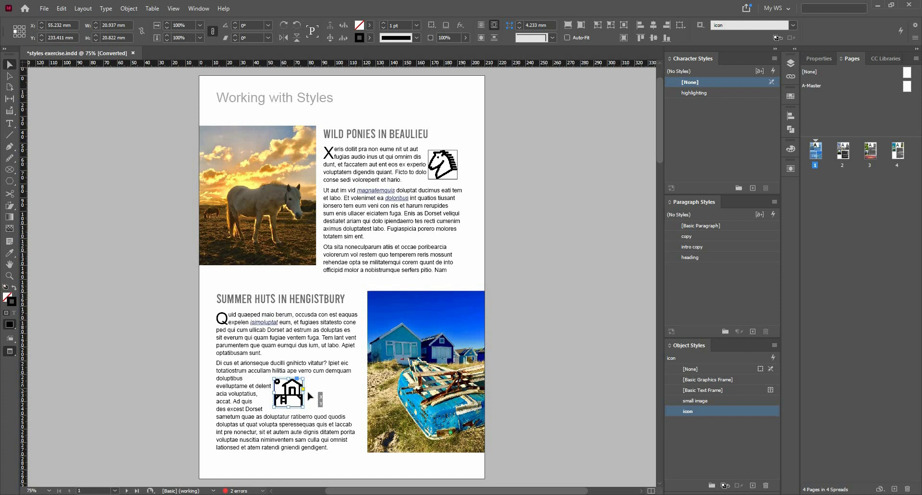
{"action": "left_click_drag", "start_coordinate": [283, 399], "coordinate": [327, 402]}
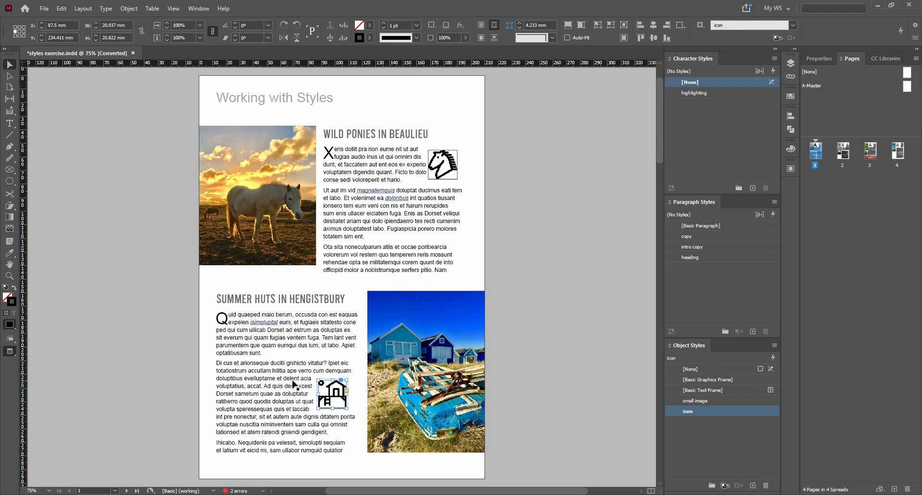
Apply the "small image" object style to the small rock photo on page 4
{"action": "double_click", "coordinate": [894, 156]}
{"action": "left_click", "coordinate": [265, 264]}
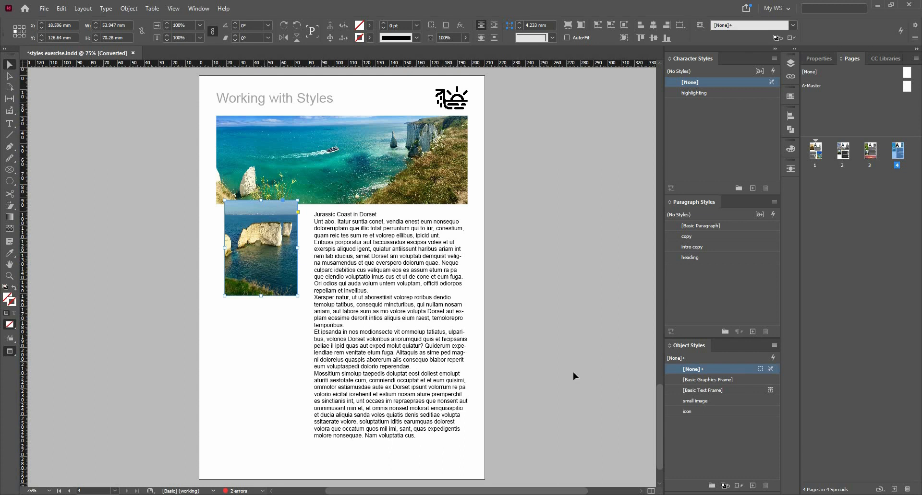
{"action": "left_click", "coordinate": [712, 400]}
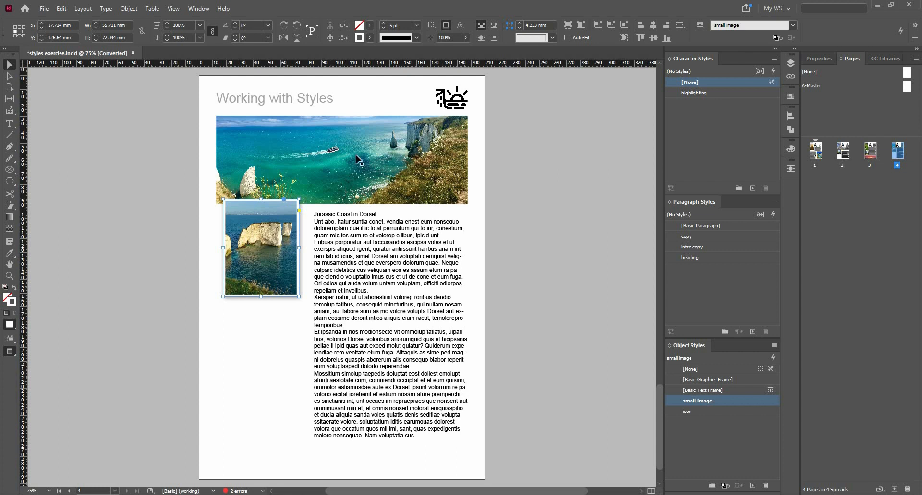
Apply the "icon" object style to the sun icon and move it into the Jurassic Coast text at about X 165 mm, Y 141 mm
{"action": "left_click", "coordinate": [446, 106]}
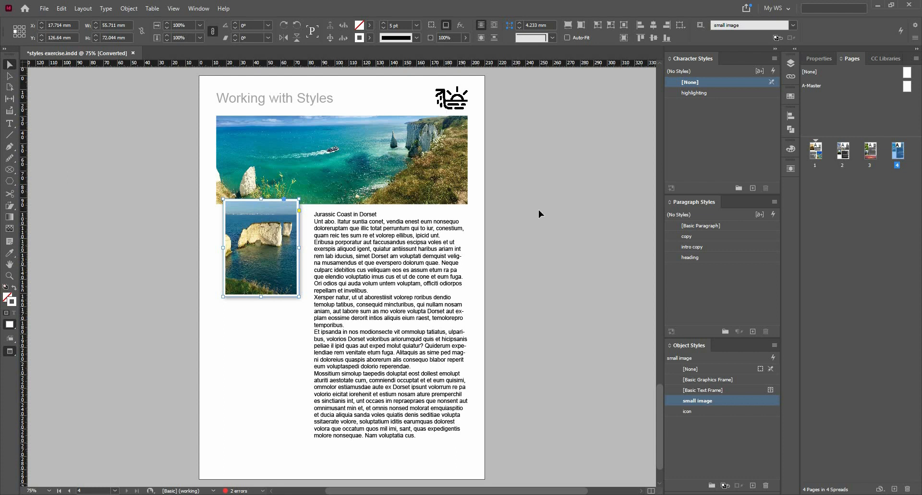
{"action": "left_click", "coordinate": [708, 412]}
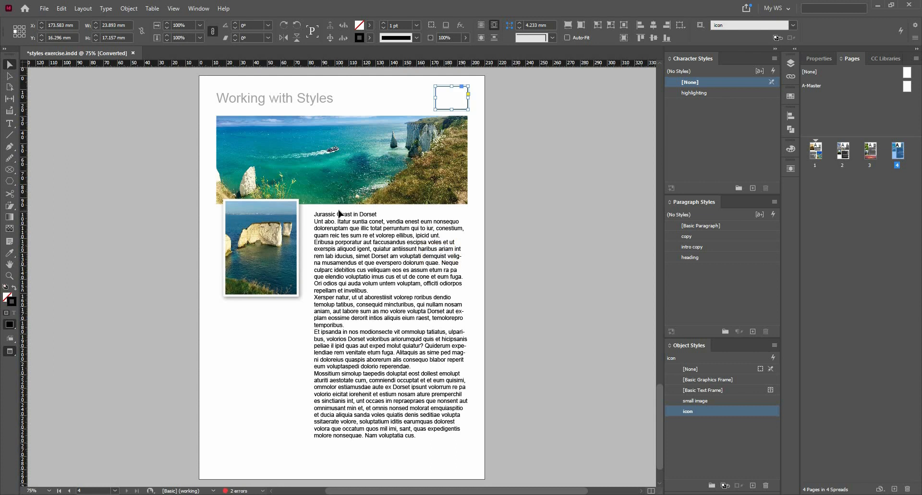
{"action": "left_click", "coordinate": [581, 147]}
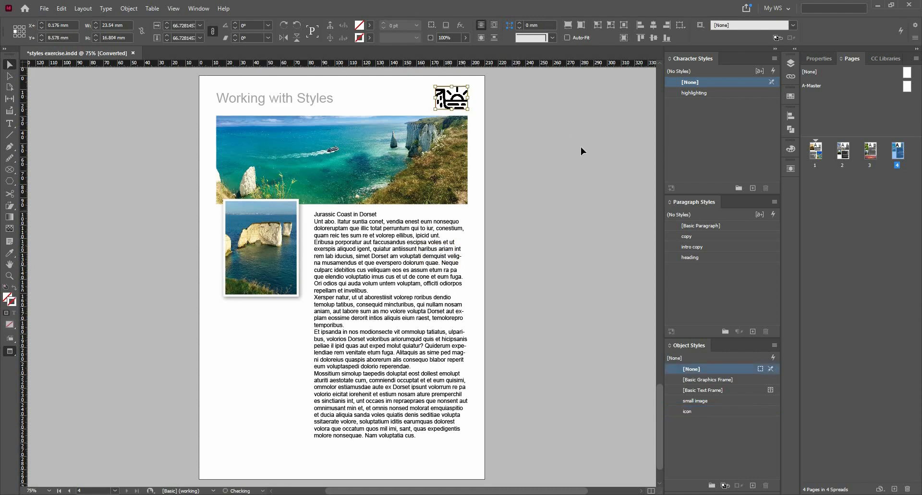
{"action": "left_click_drag", "start_coordinate": [466, 106], "coordinate": [451, 279]}
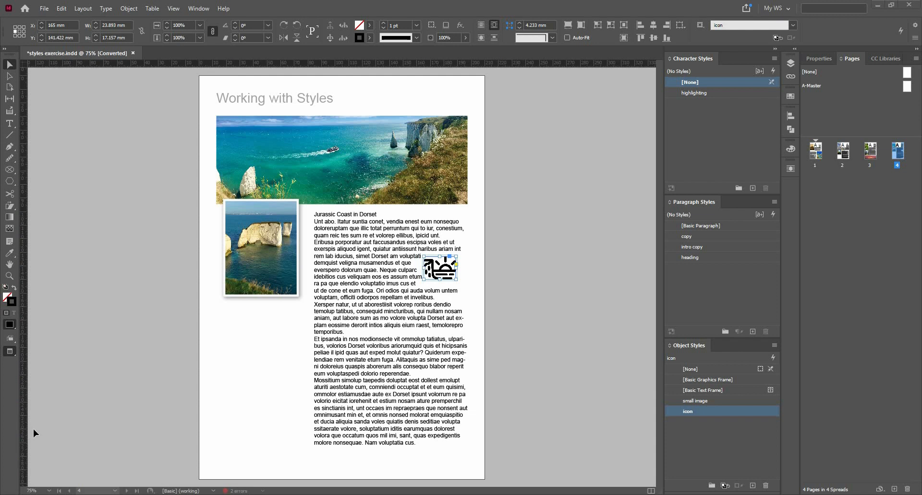
Go to page 2 and set the "heading" paragraph style's Next Style to "intro copy"
{"action": "left_click", "coordinate": [10, 76]}
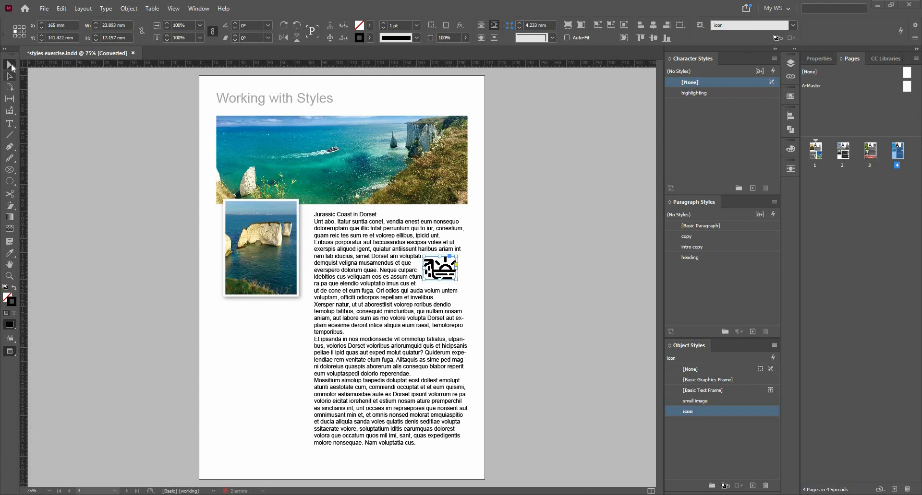
{"action": "left_click", "coordinate": [817, 156]}
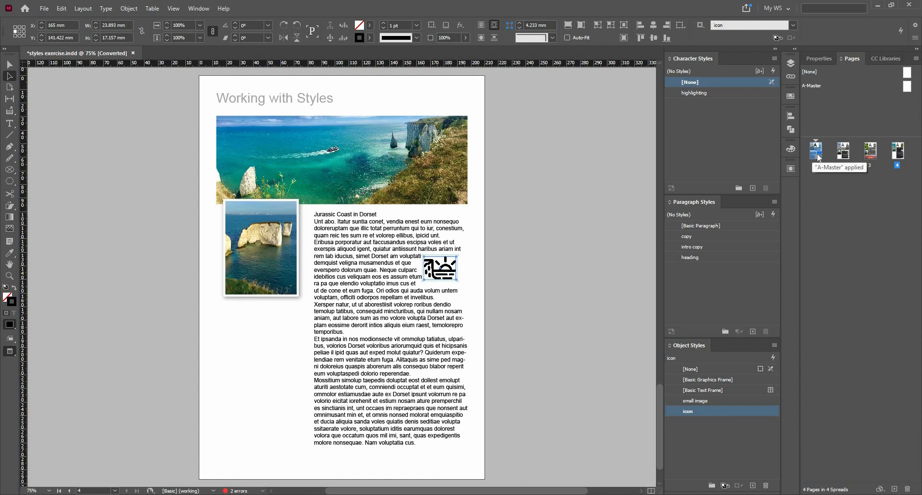
{"action": "double_click", "coordinate": [817, 156]}
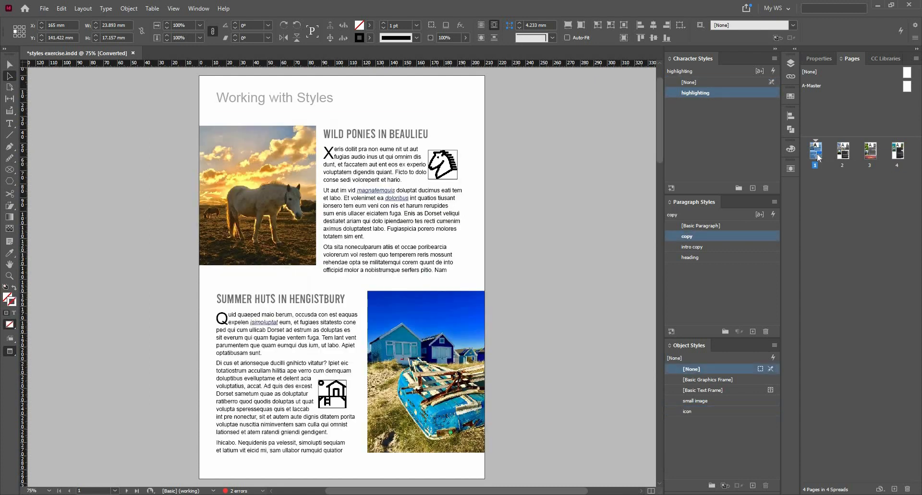
{"action": "left_click", "coordinate": [843, 158]}
{"action": "double_click", "coordinate": [844, 159]}
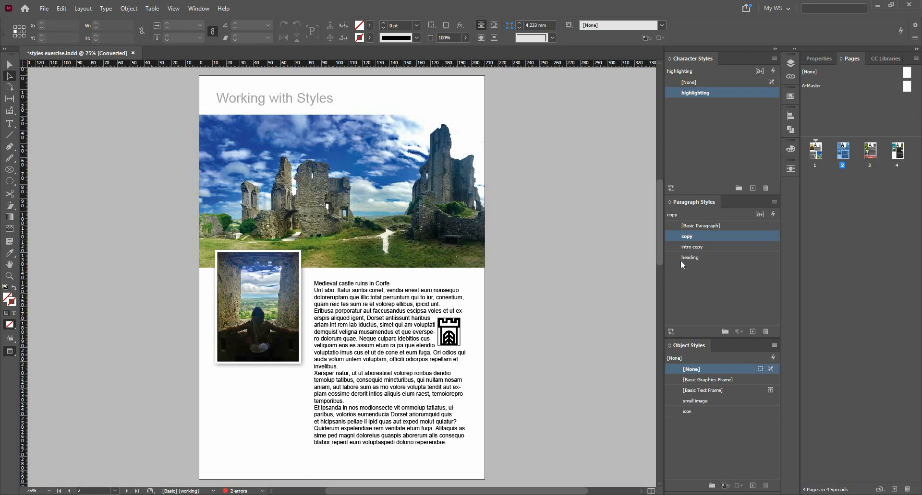
{"action": "right_click", "coordinate": [706, 259]}
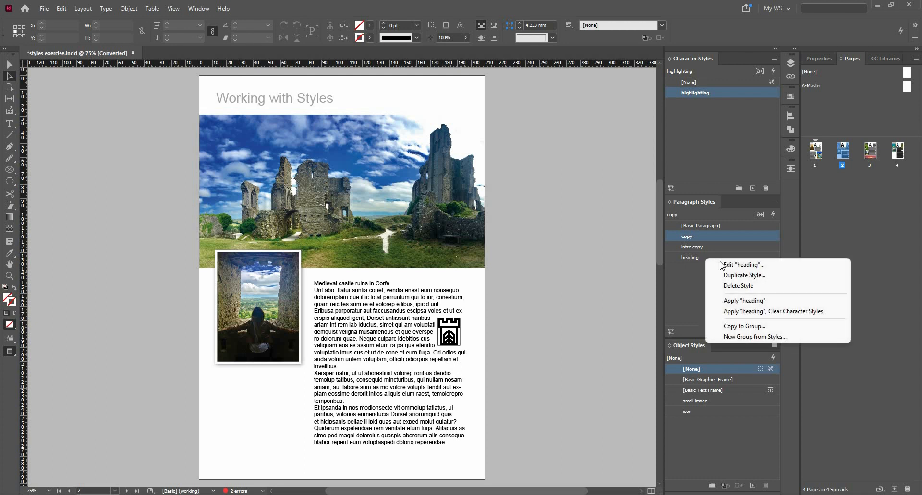
{"action": "left_click", "coordinate": [721, 265]}
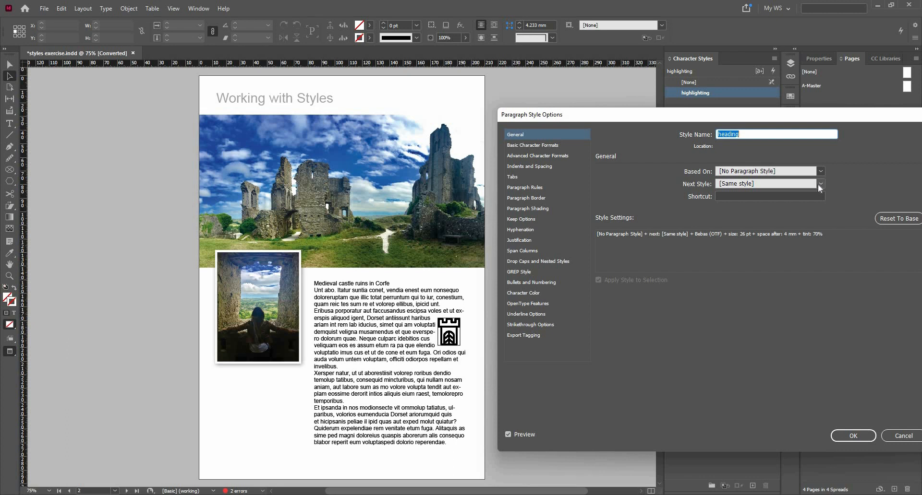
{"action": "left_click", "coordinate": [819, 185]}
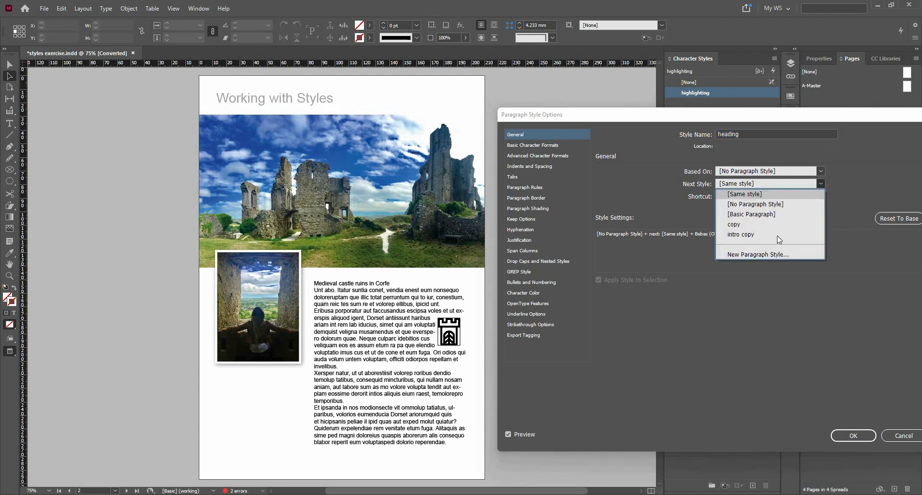
{"action": "left_click", "coordinate": [776, 237]}
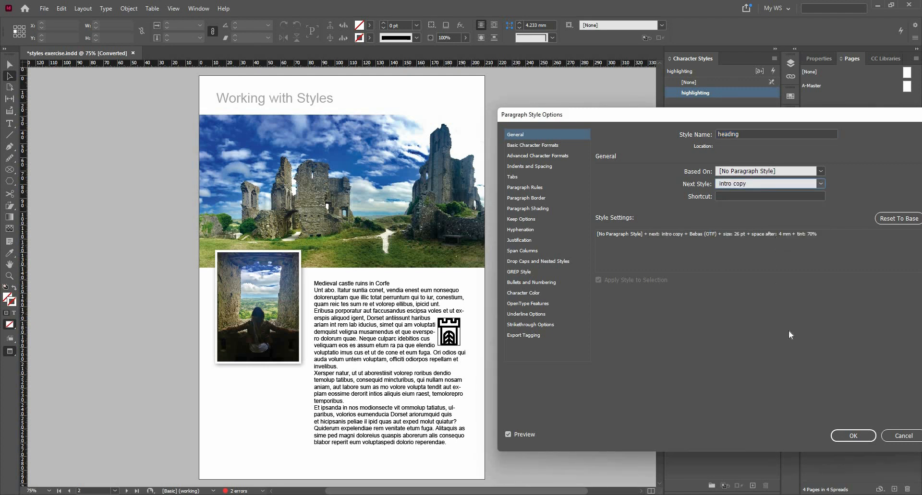
{"action": "left_click", "coordinate": [843, 438]}
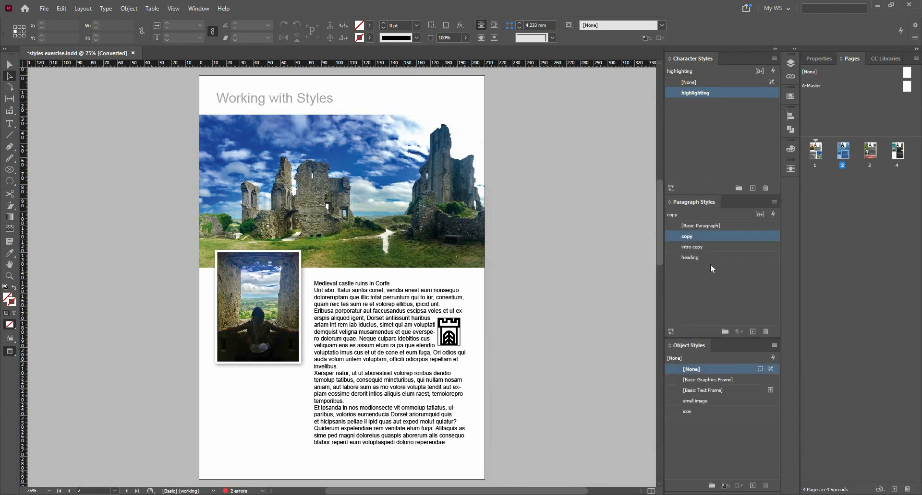
Edit the "intro copy" paragraph style so that its Next Style is "copy"
{"action": "right_click", "coordinate": [705, 248]}
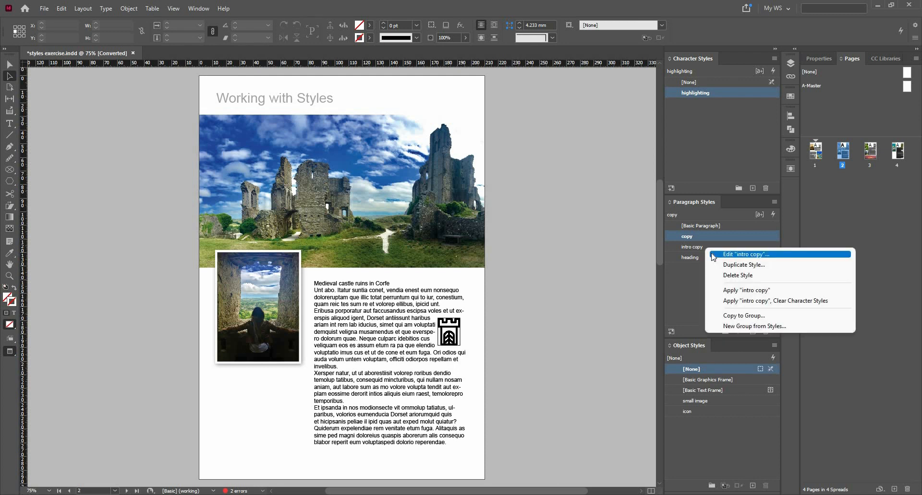
{"action": "left_click", "coordinate": [714, 255]}
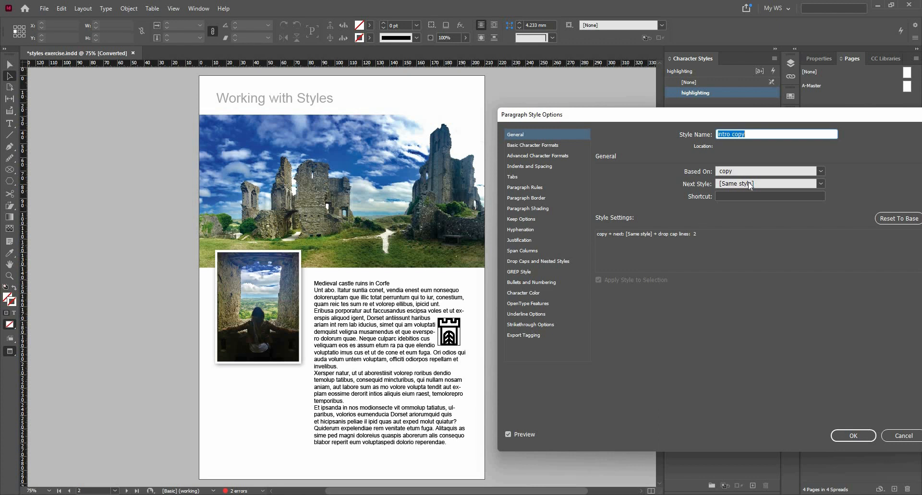
{"action": "left_click", "coordinate": [821, 183]}
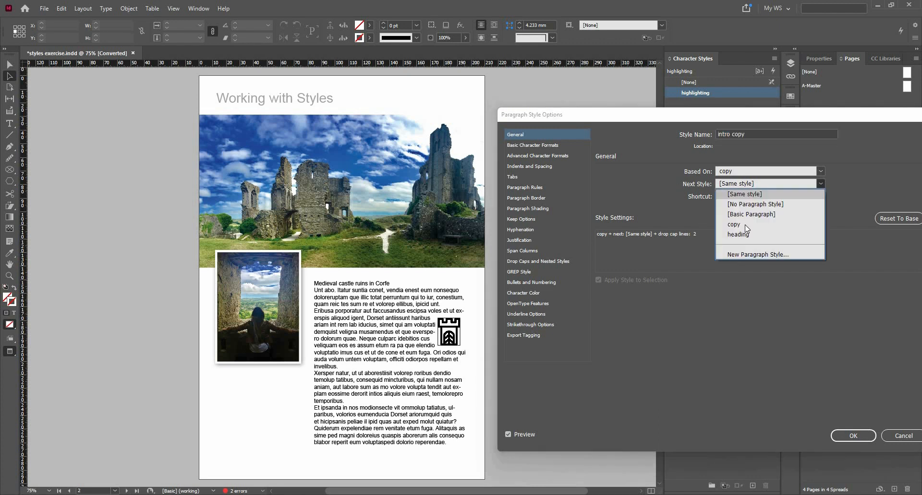
{"action": "key", "text": "Return"}
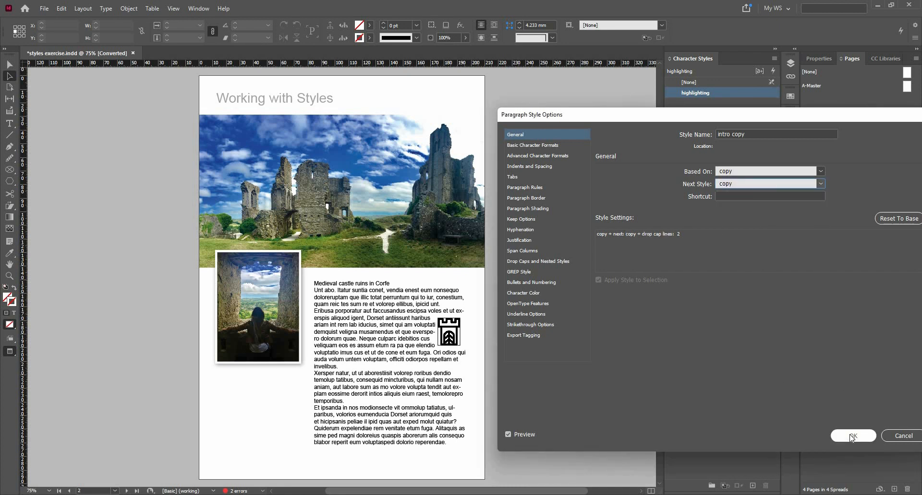
{"action": "left_click", "coordinate": [851, 436]}
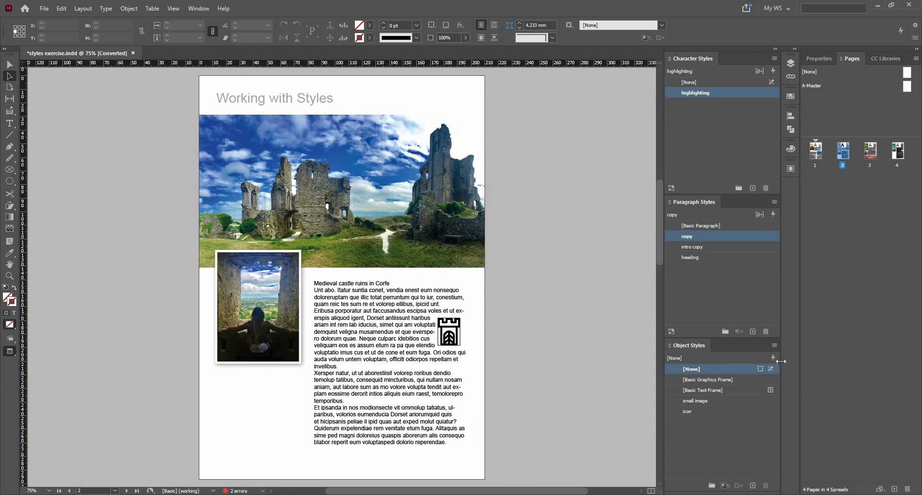
Review the Next Style choices of the "copy" paragraph style and keep it at [Same style]
{"action": "right_click", "coordinate": [717, 241]}
{"action": "left_click", "coordinate": [739, 244]}
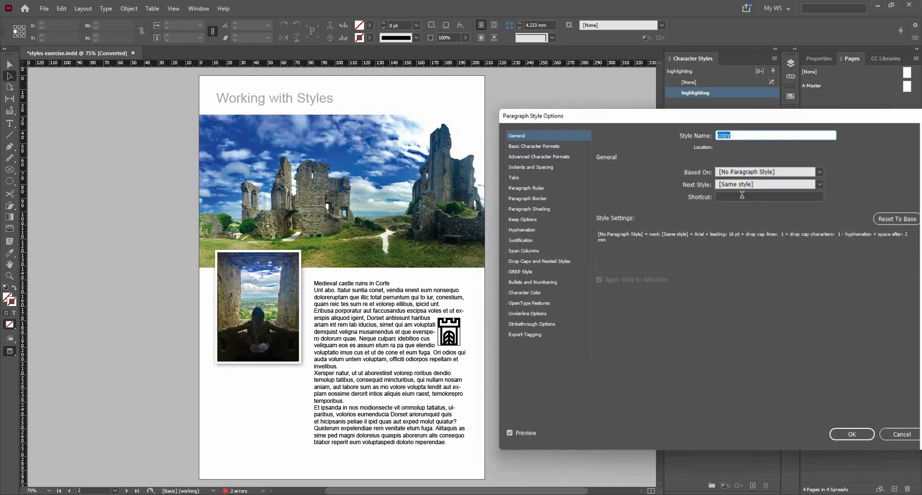
{"action": "left_click", "coordinate": [734, 186]}
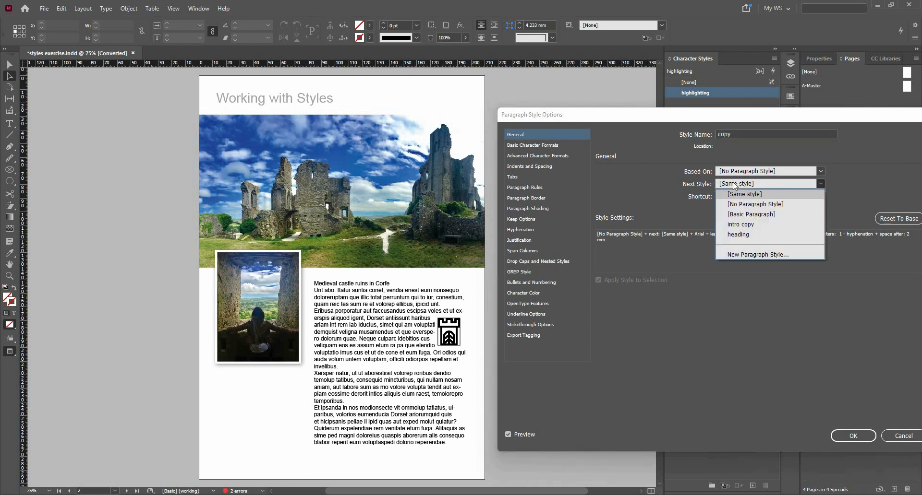
{"action": "left_click", "coordinate": [734, 186]}
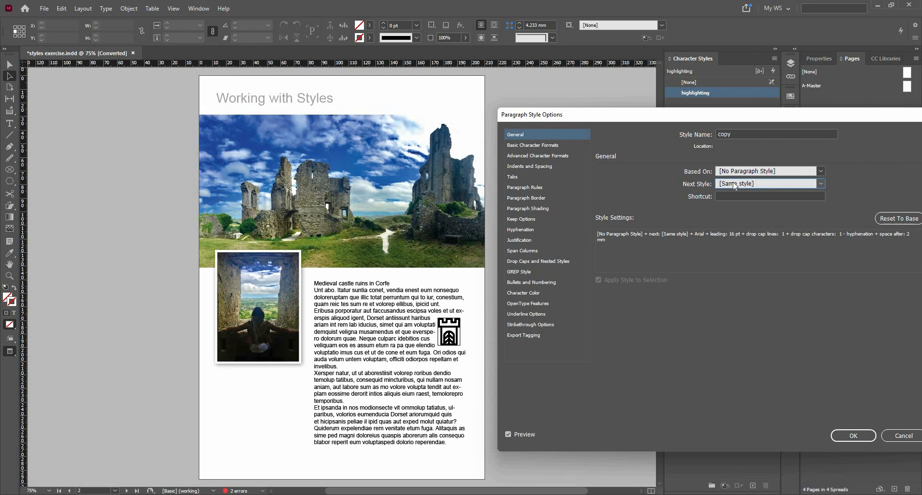
{"action": "left_click", "coordinate": [852, 438]}
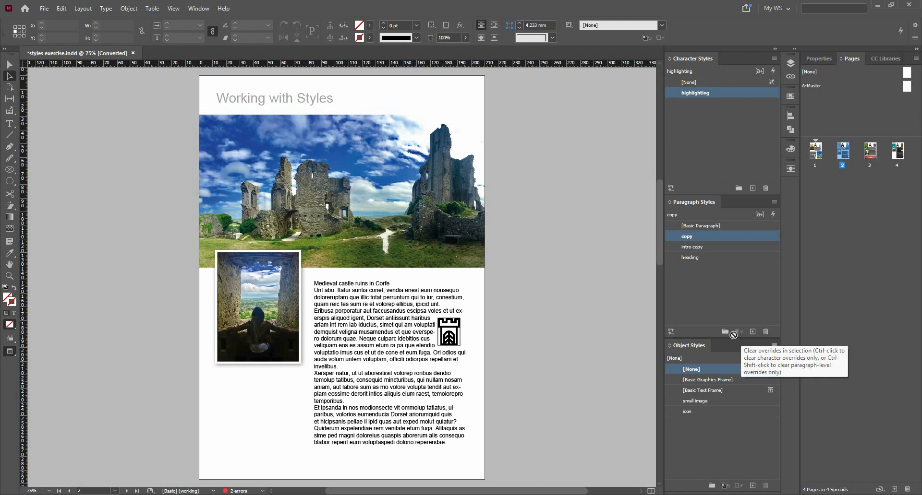
Apply "heading" then Next Style to all the text in the Medieval castle ruins frame on page 2
{"action": "left_click", "coordinate": [366, 319]}
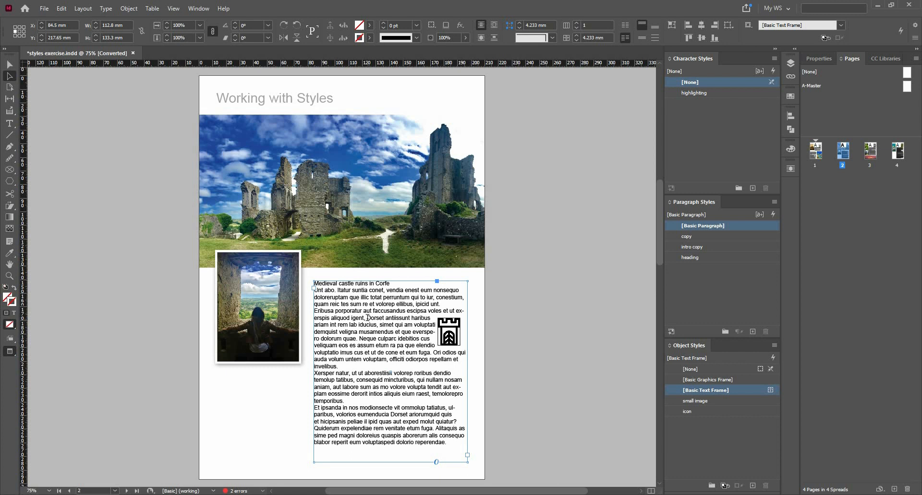
{"action": "double_click", "coordinate": [375, 363]}
{"action": "key", "text": "ctrl+a"}
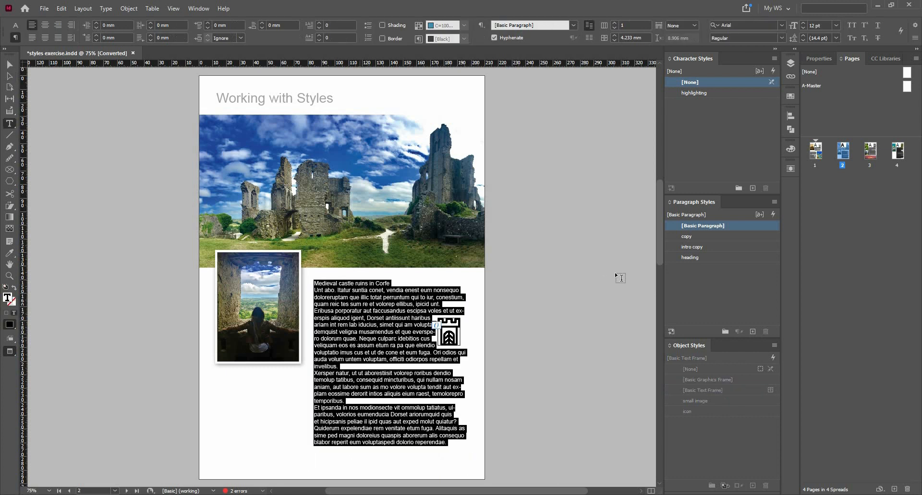
{"action": "right_click", "coordinate": [715, 261]}
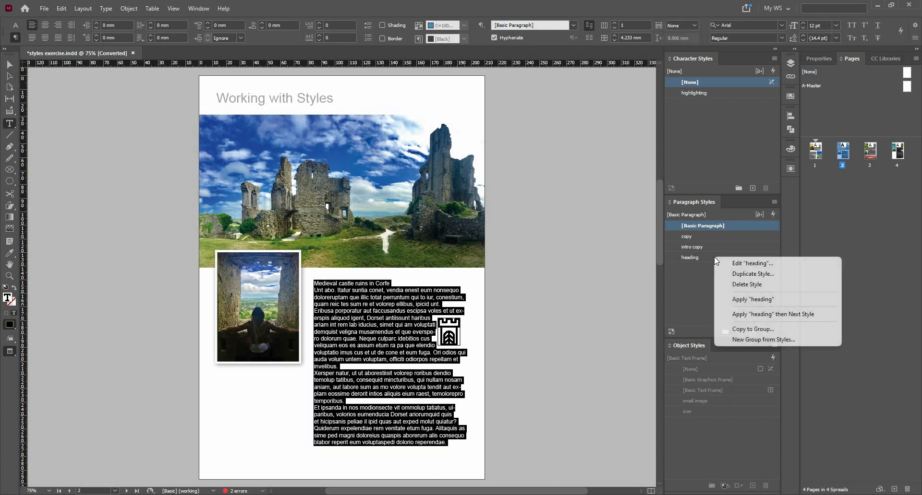
{"action": "left_click", "coordinate": [758, 316]}
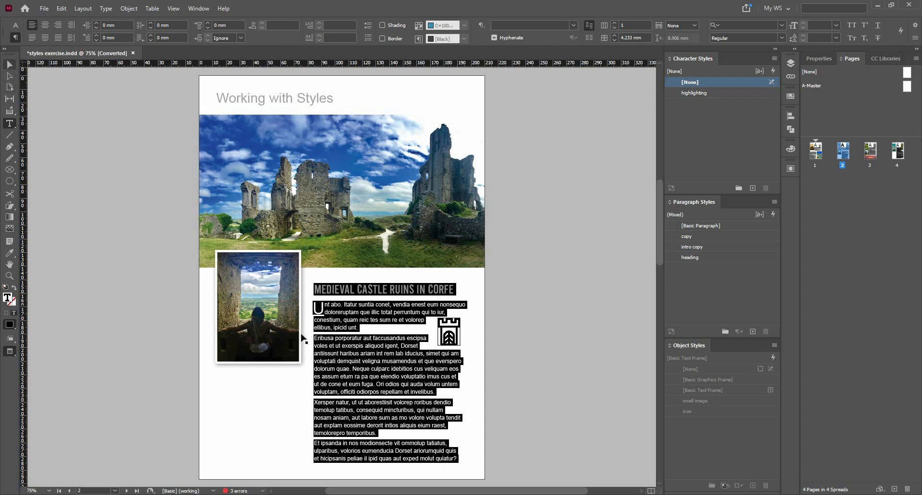
{"action": "key", "text": "Escape"}
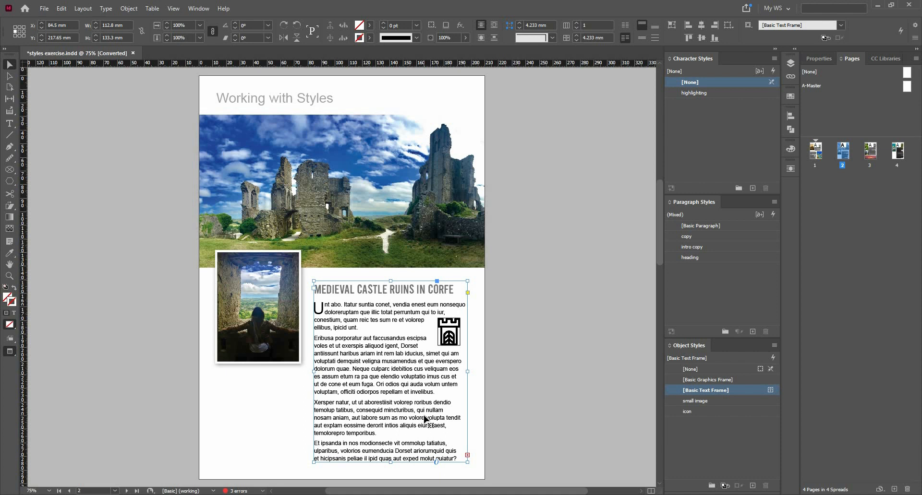
Go to page 3 and, with nothing selected, create a new object style named "destination text frame"
{"action": "double_click", "coordinate": [870, 154]}
{"action": "key", "text": "ctrl+z"}
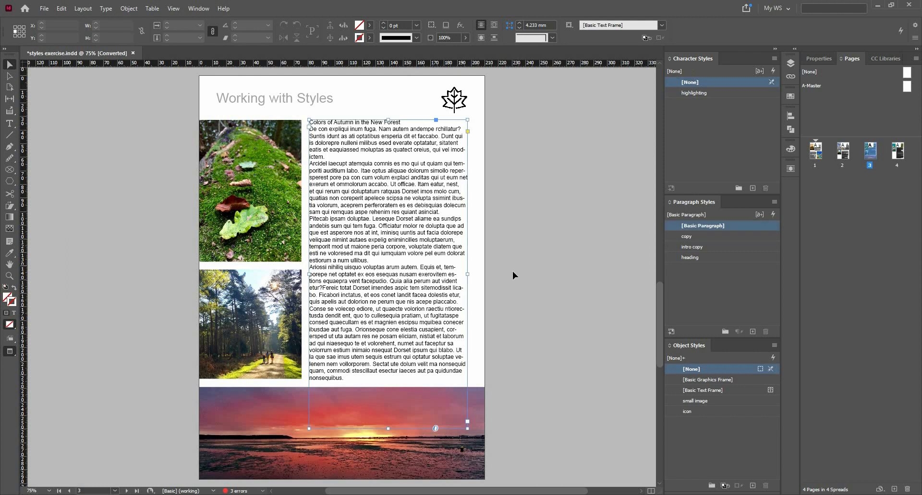
{"action": "left_click", "coordinate": [512, 272]}
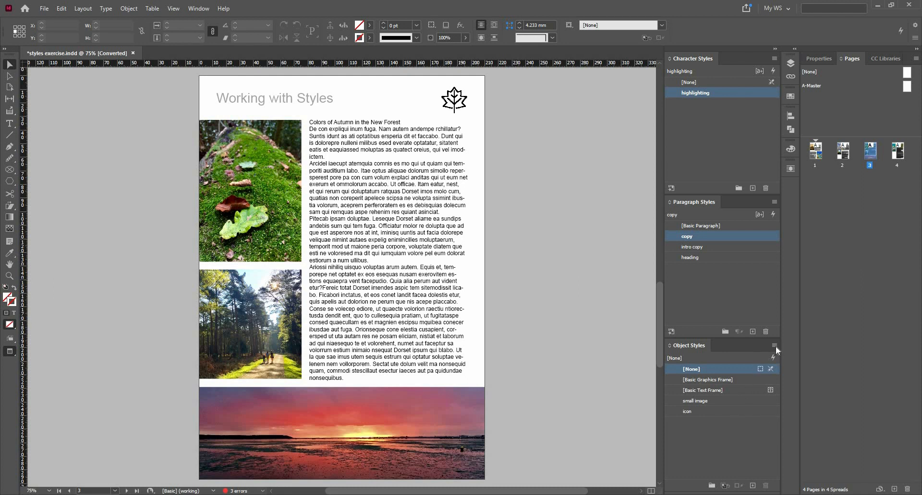
{"action": "left_click", "coordinate": [752, 485]}
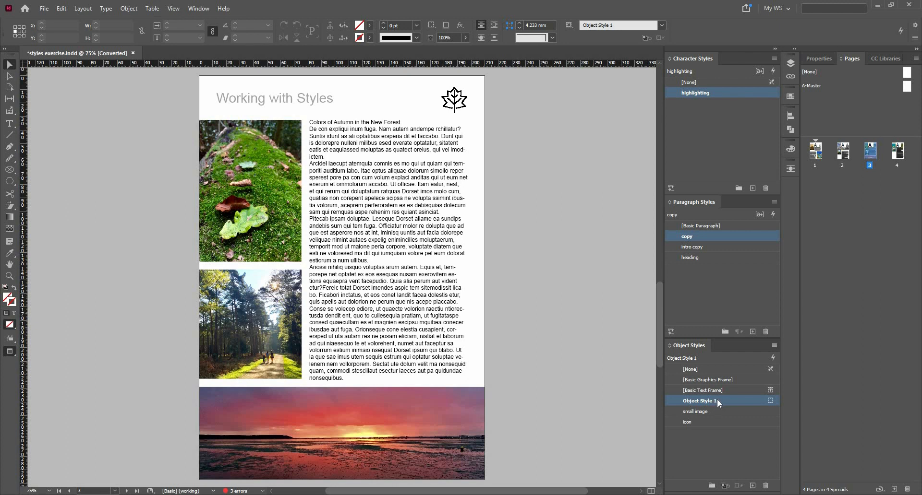
{"action": "double_click", "coordinate": [718, 400]}
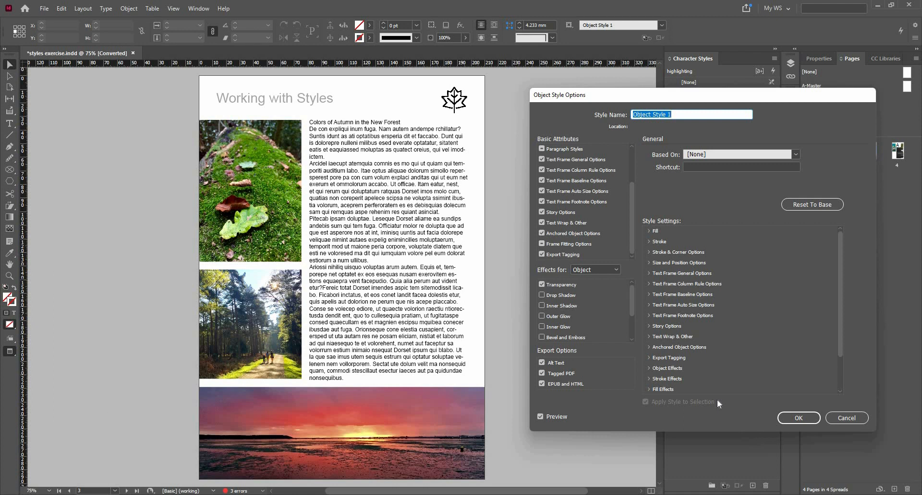
{"action": "type", "text": "destination text frame"}
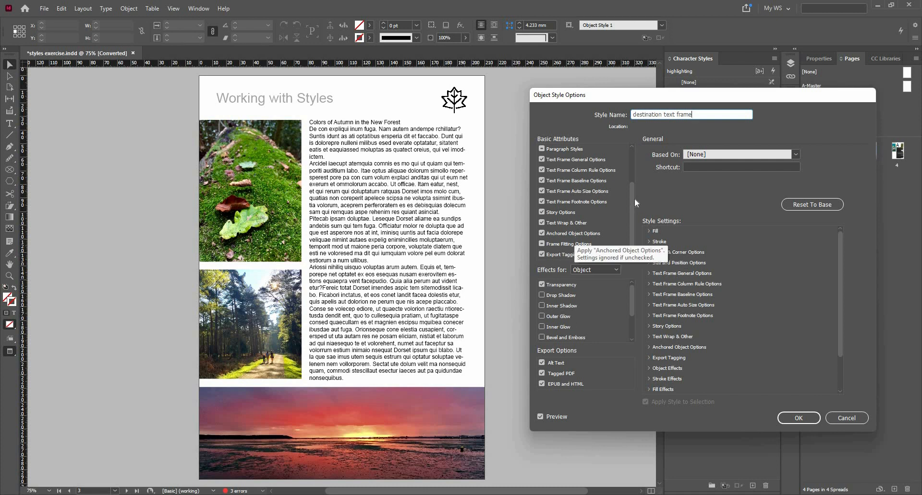
In the "destination text frame" object style, assign the "heading" paragraph style and enable Apply Next Style
{"action": "scroll", "coordinate": [629, 164], "scroll_direction": "up", "scroll_amount": 3}
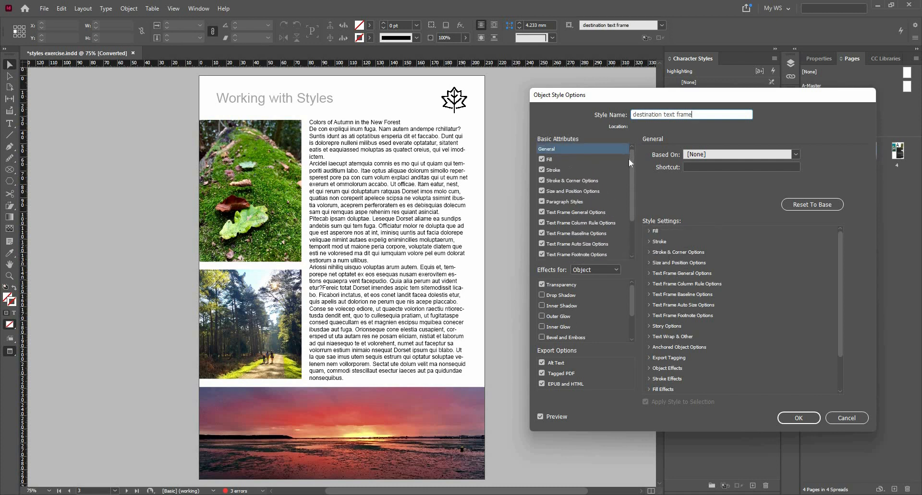
{"action": "left_click", "coordinate": [576, 204]}
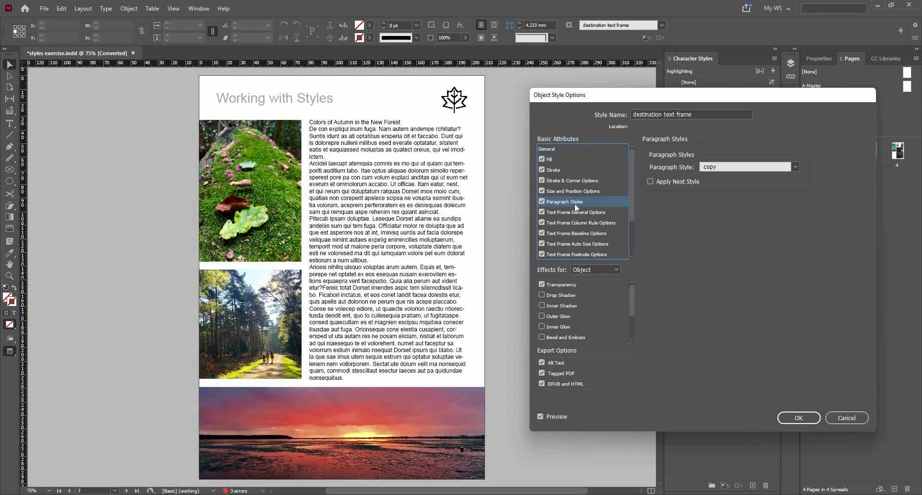
{"action": "left_click", "coordinate": [729, 171]}
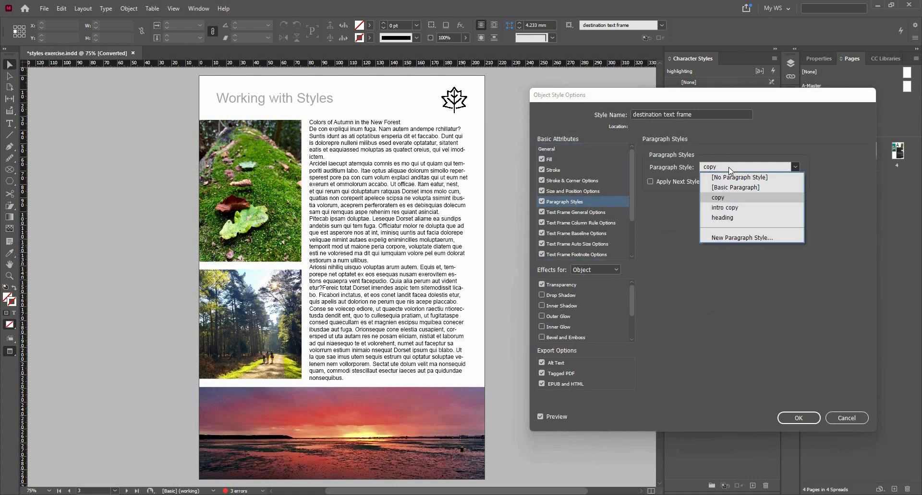
{"action": "left_click", "coordinate": [739, 220]}
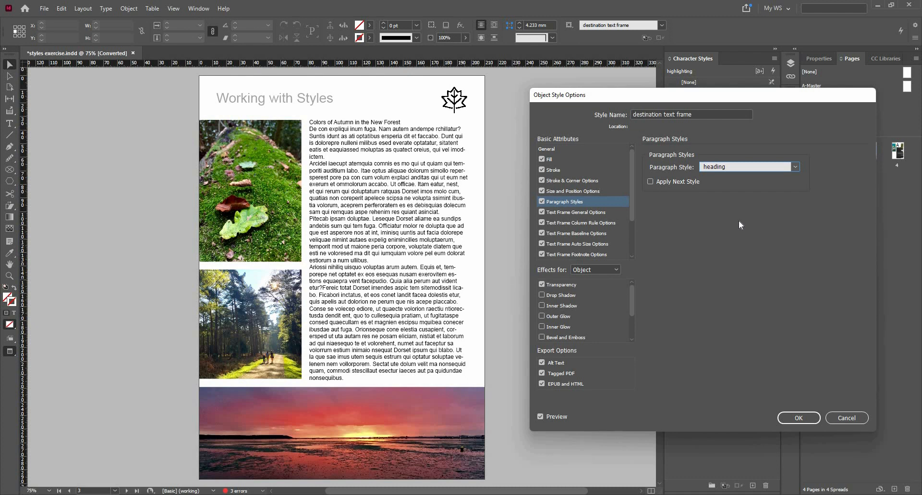
{"action": "left_click", "coordinate": [690, 184]}
{"action": "key", "text": "Return"}
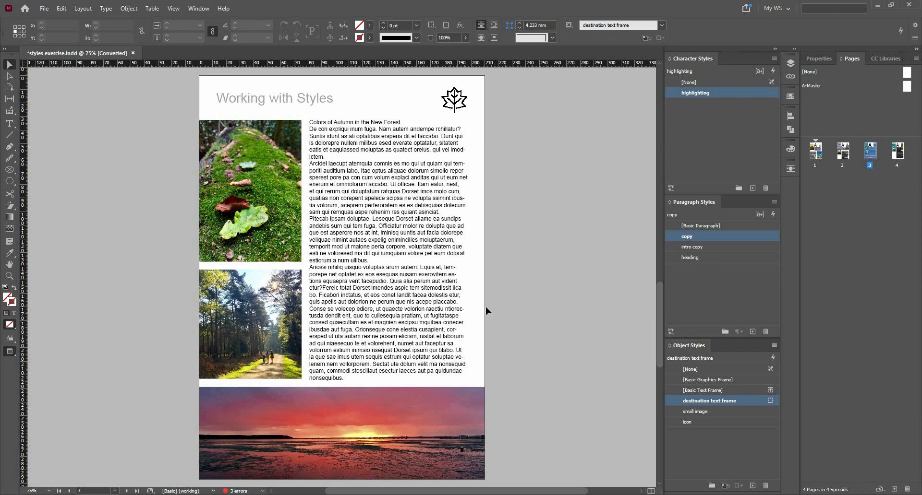
Apply the "destination text frame" object style to the Colors of Autumn text frame on page 3
{"action": "left_click", "coordinate": [425, 269]}
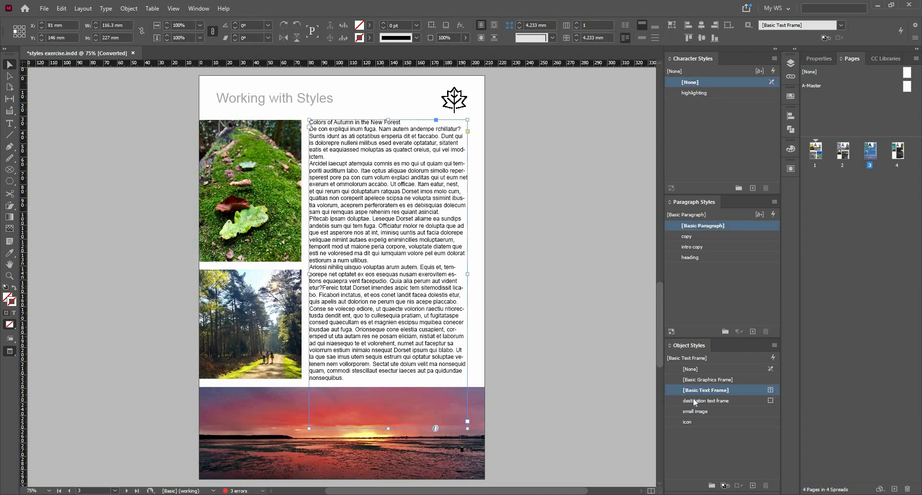
{"action": "left_click", "coordinate": [708, 403]}
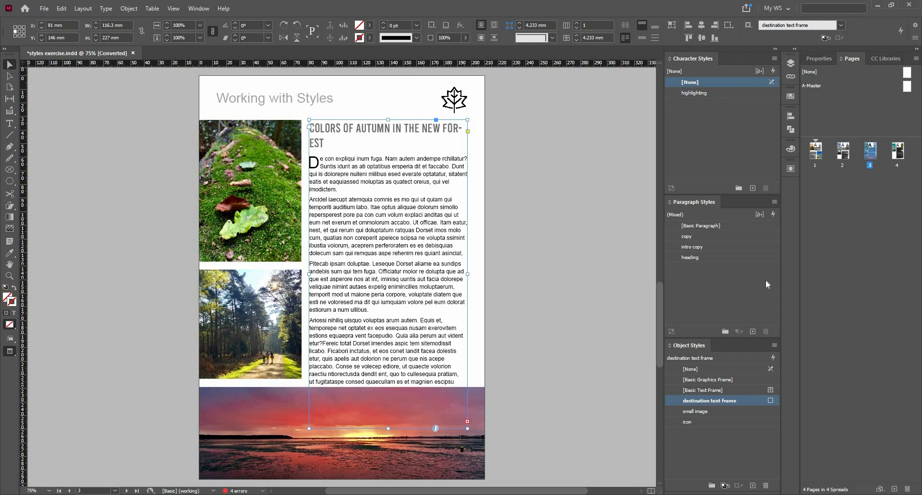
Go to page 4 and apply the "destination text frame" object style to the Jurassic Coast in Dorset text frame, leaving nothing selected
{"action": "double_click", "coordinate": [897, 152]}
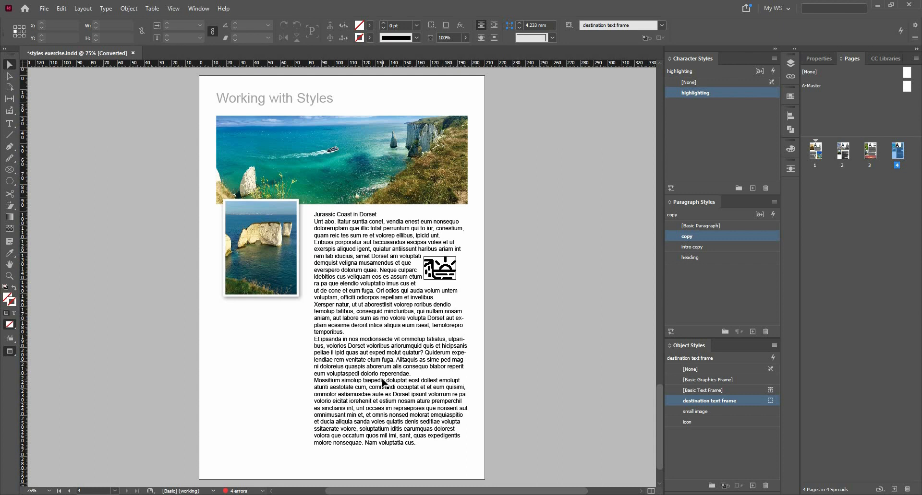
{"action": "left_click", "coordinate": [409, 390]}
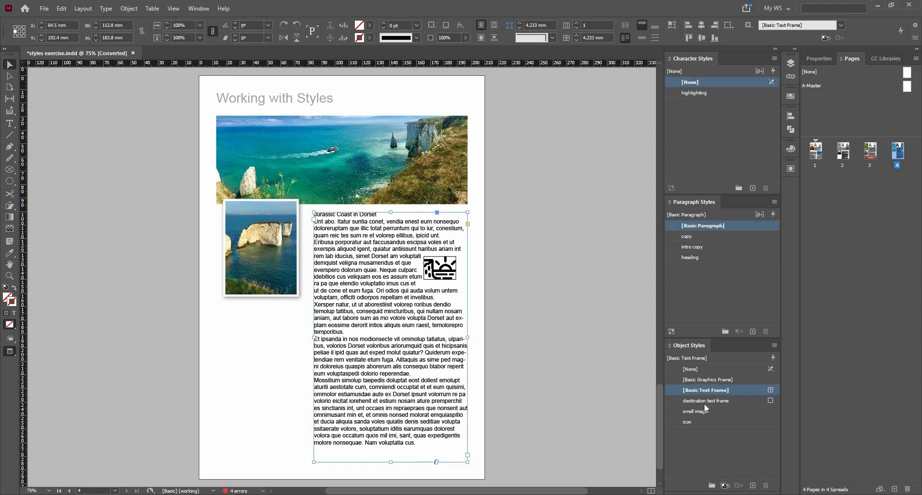
{"action": "left_click", "coordinate": [706, 402]}
{"action": "left_click", "coordinate": [526, 342]}
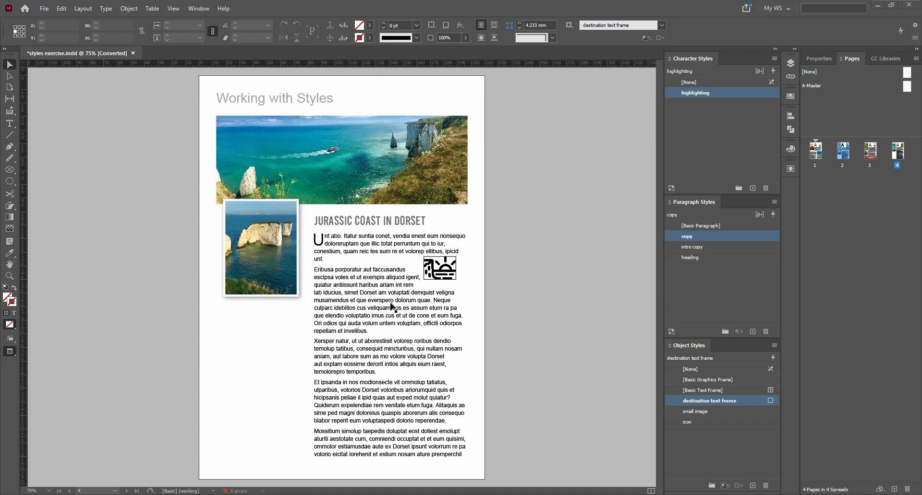
With no character style active, create a new character style named "drop cap"
{"action": "left_click", "coordinate": [710, 130]}
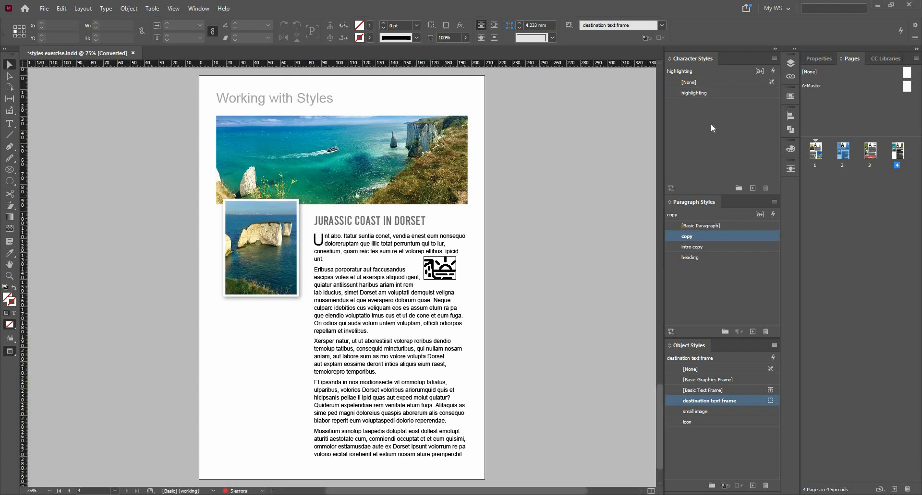
{"action": "left_click", "coordinate": [752, 188]}
{"action": "double_click", "coordinate": [714, 102]}
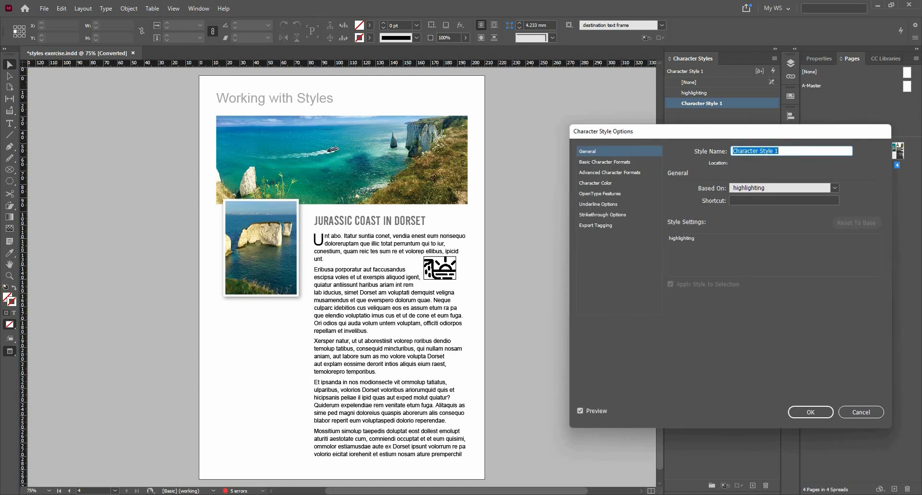
{"action": "type", "text": "droo"}
{"action": "key", "text": "BackSpace"}
{"action": "type", "text": "p cap"}
Set the "drop cap" character style's font family to Bebas (OTF) and its font style to Regular
{"action": "left_click", "coordinate": [621, 165]}
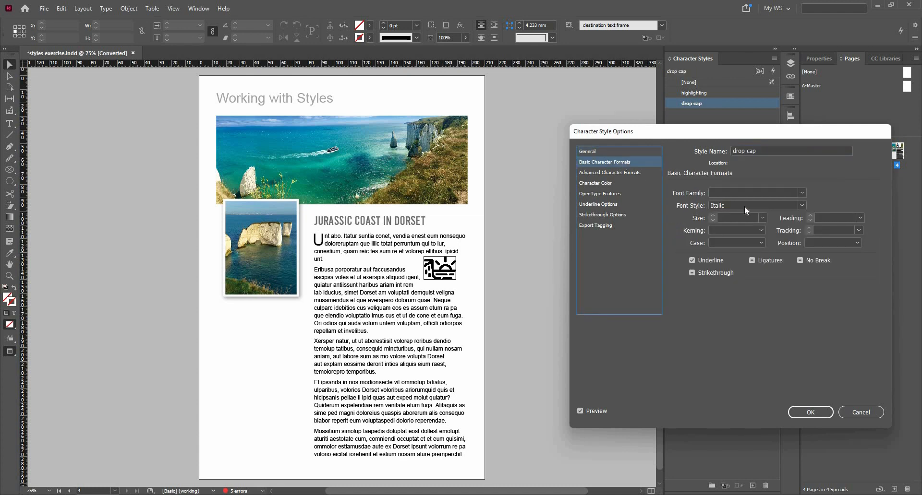
{"action": "left_click", "coordinate": [779, 192]}
{"action": "type", "text": "Bebas (OTF"}
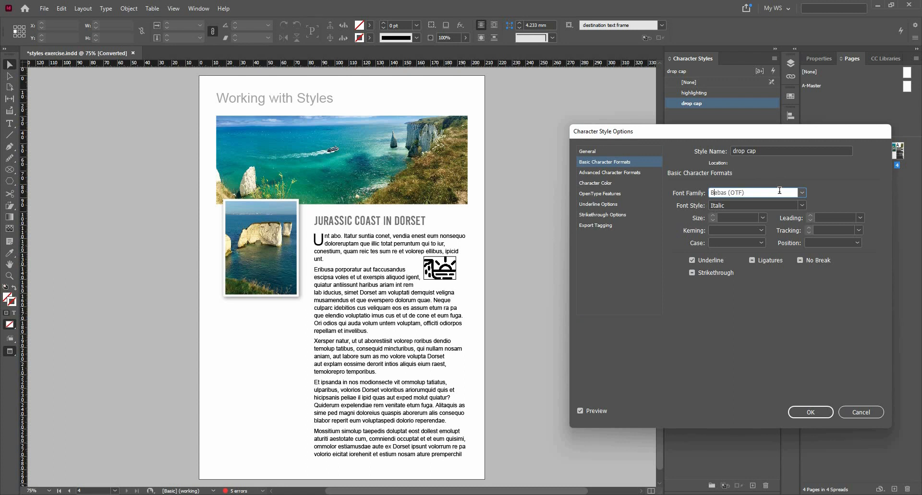
{"action": "left_click", "coordinate": [745, 207]}
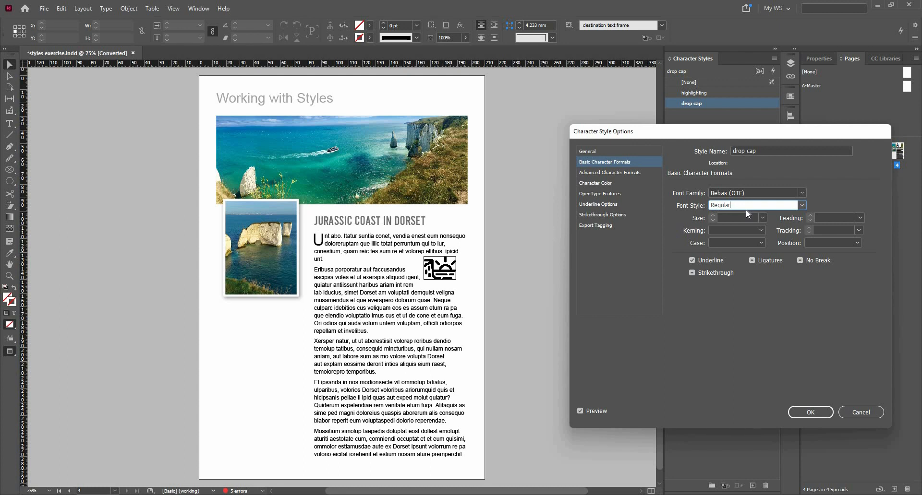
Give the "drop cap" character style the cyan colour C=100 M=0 Y=0 K=0 and save the style
{"action": "left_click", "coordinate": [608, 186]}
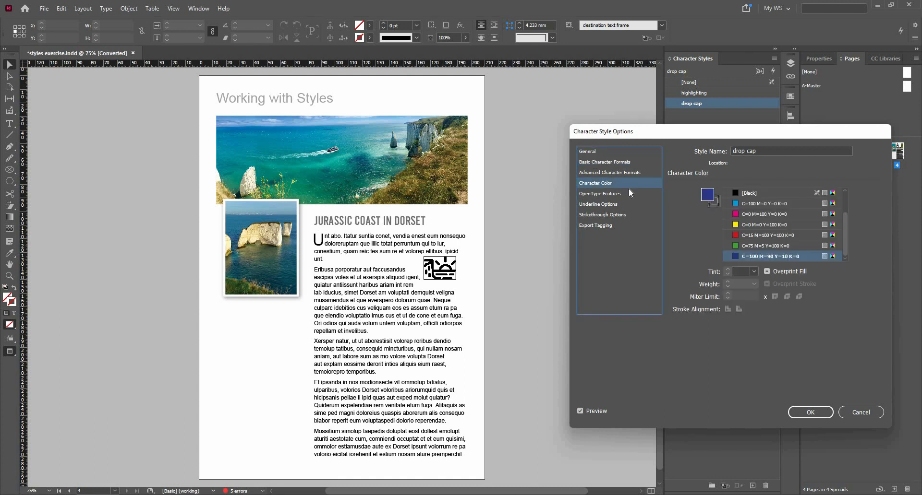
{"action": "left_click", "coordinate": [767, 235]}
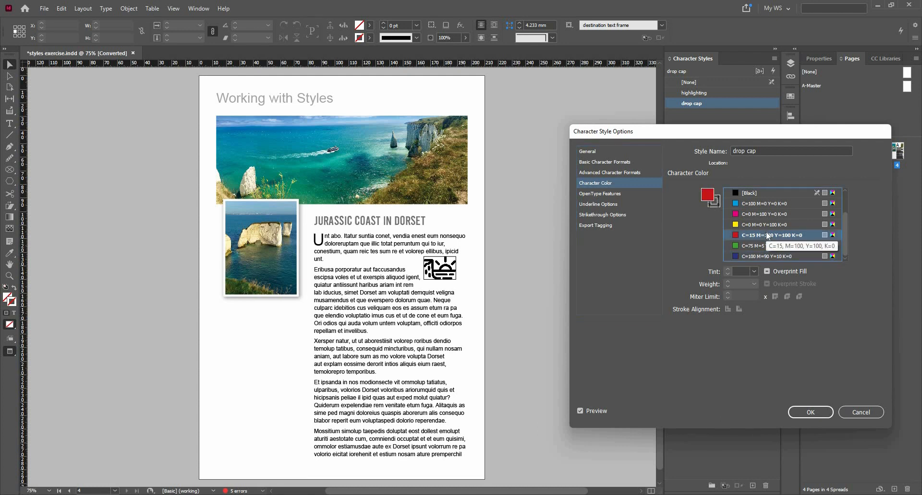
{"action": "left_click", "coordinate": [752, 203]}
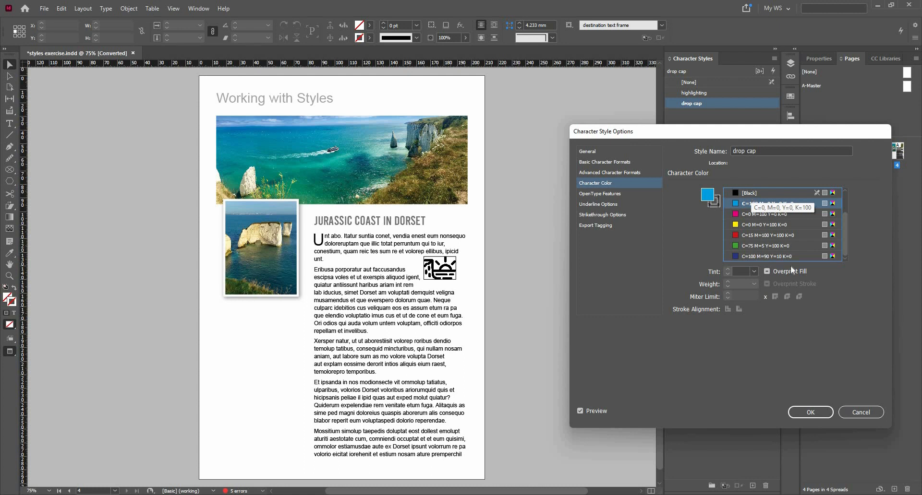
{"action": "left_click", "coordinate": [809, 412]}
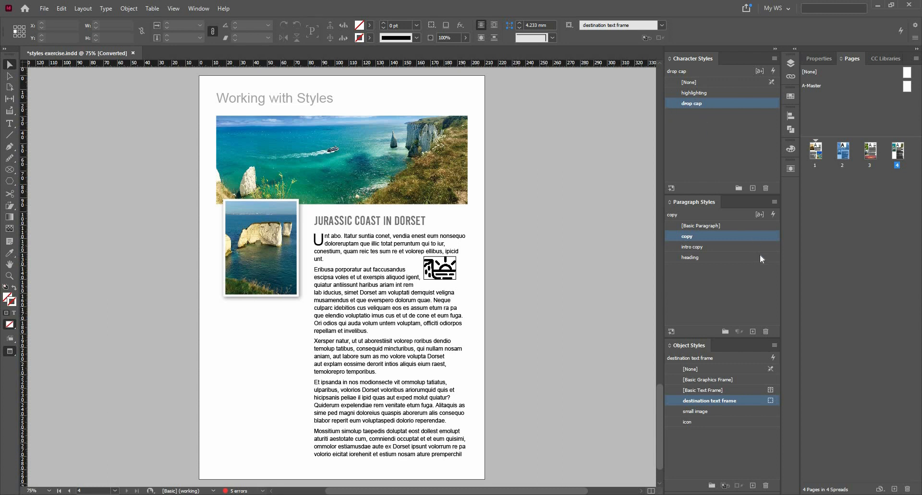
In the "intro copy" paragraph style, assign the "drop cap" character style to the drop caps and set them to 3 lines
{"action": "right_click", "coordinate": [714, 248]}
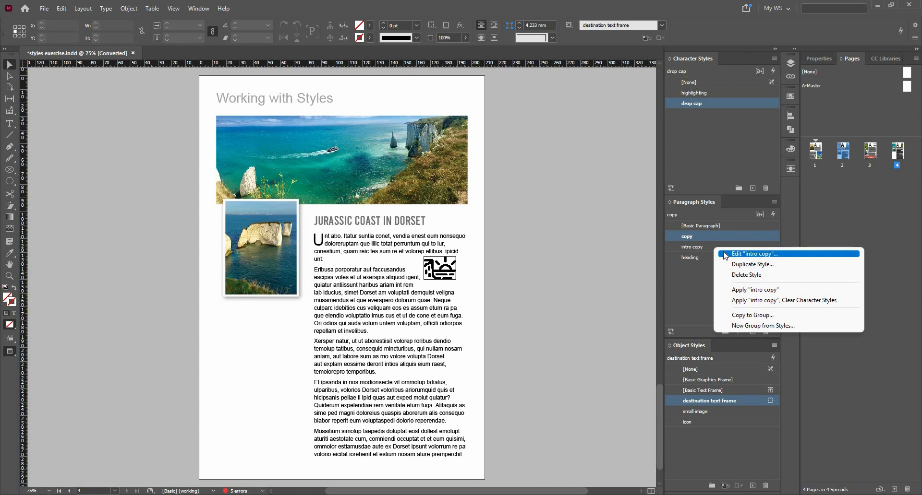
{"action": "left_click", "coordinate": [725, 255]}
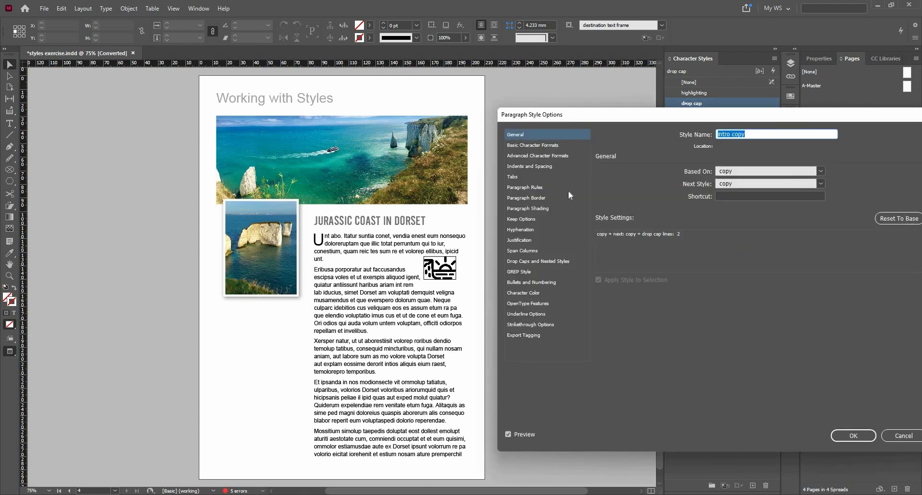
{"action": "left_click", "coordinate": [548, 262]}
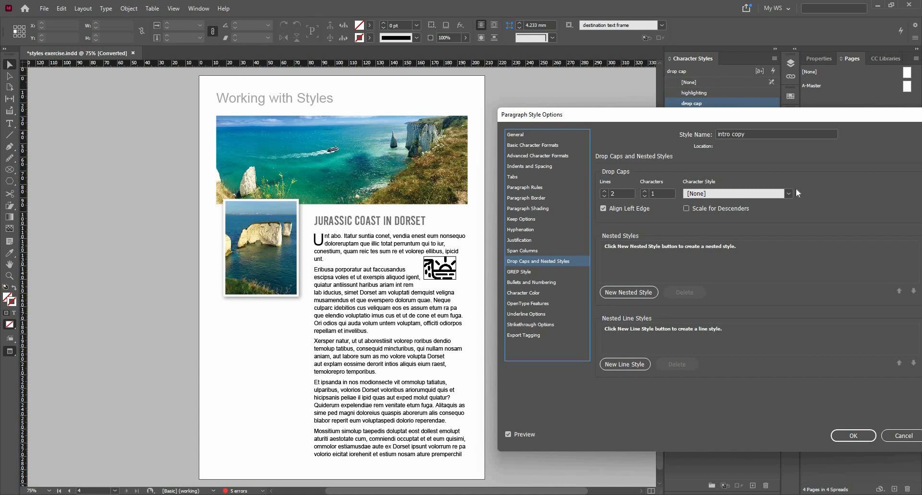
{"action": "left_click", "coordinate": [754, 194]}
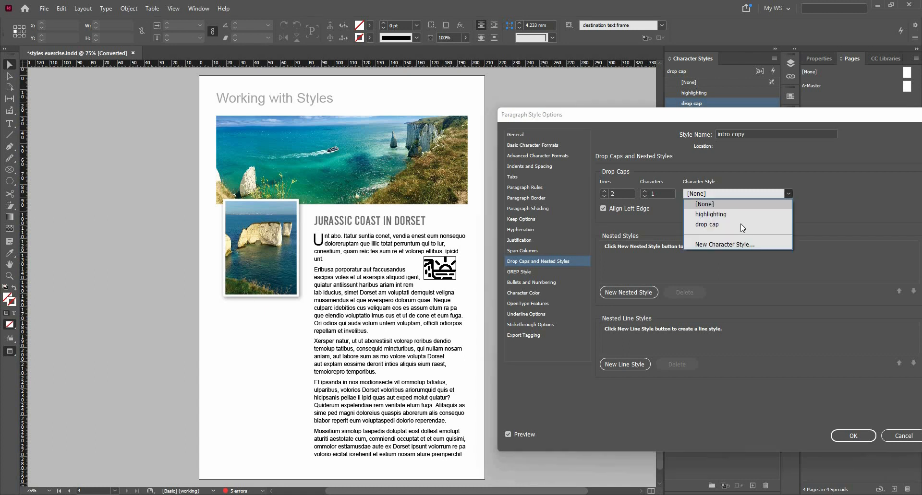
{"action": "left_click", "coordinate": [741, 221]}
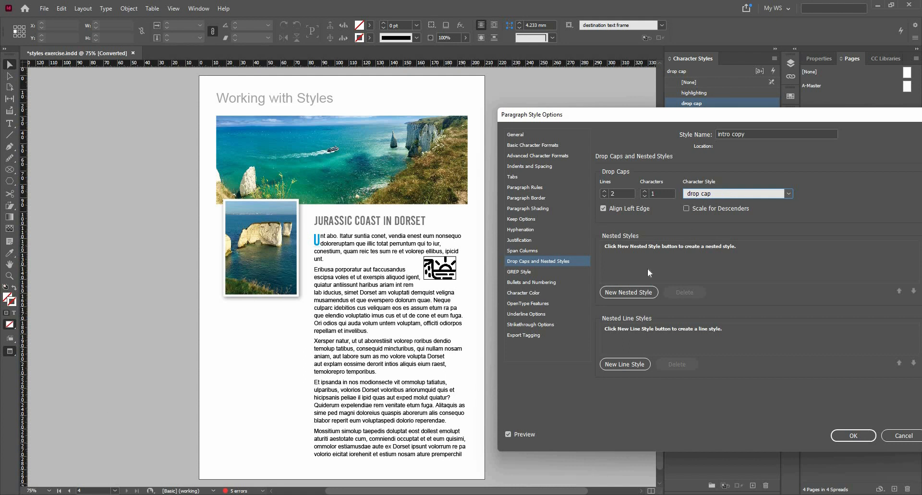
{"action": "left_click", "coordinate": [606, 191]}
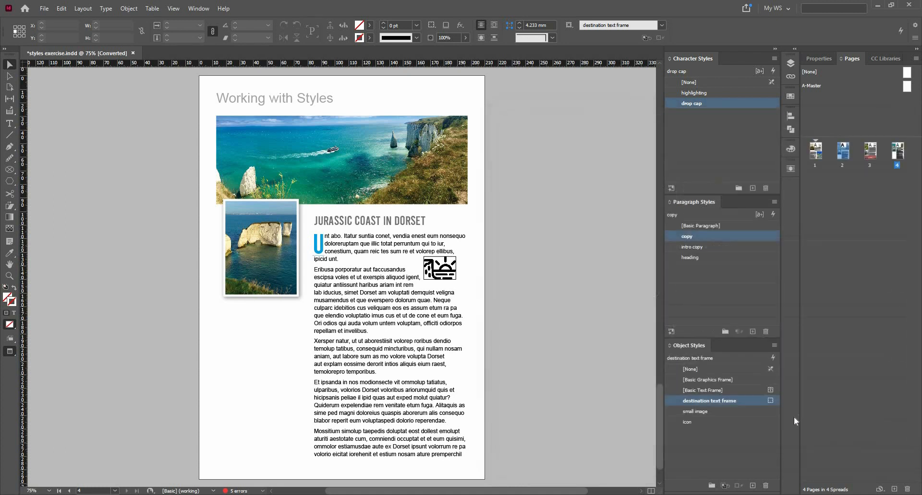
{"action": "left_click", "coordinate": [851, 436]}
Check the drop caps on pages 1 and 2, and set the "drop cap" character style's tracking to 75
{"action": "double_click", "coordinate": [813, 159]}
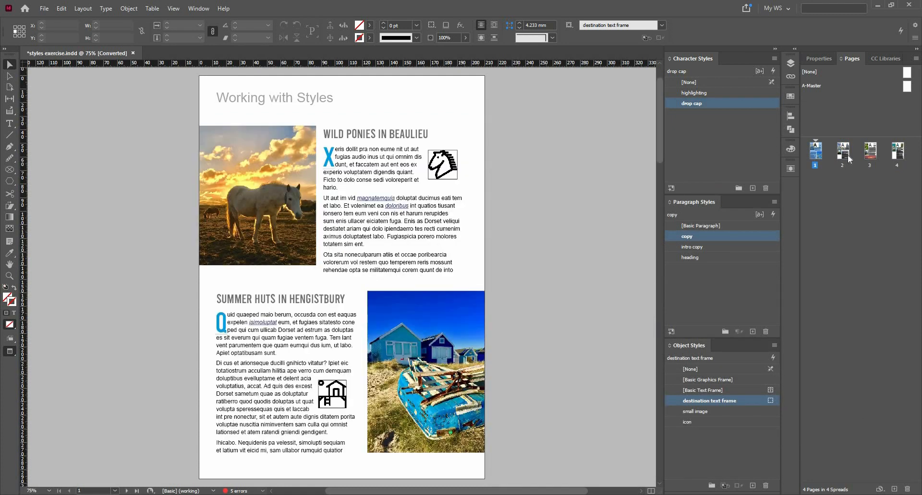
{"action": "double_click", "coordinate": [848, 158]}
{"action": "double_click", "coordinate": [814, 154]}
{"action": "scroll", "coordinate": [227, 355], "scroll_direction": "up", "scroll_amount": 2}
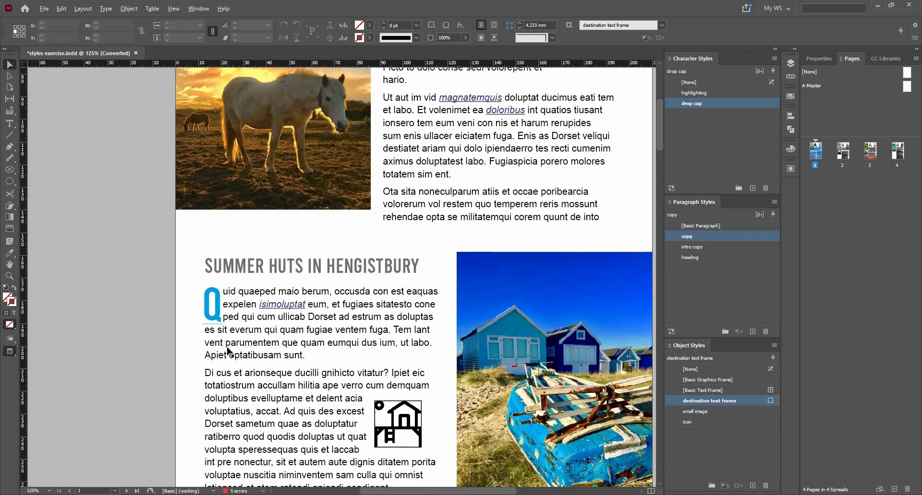
{"action": "scroll", "coordinate": [228, 350], "scroll_direction": "up", "scroll_amount": 1}
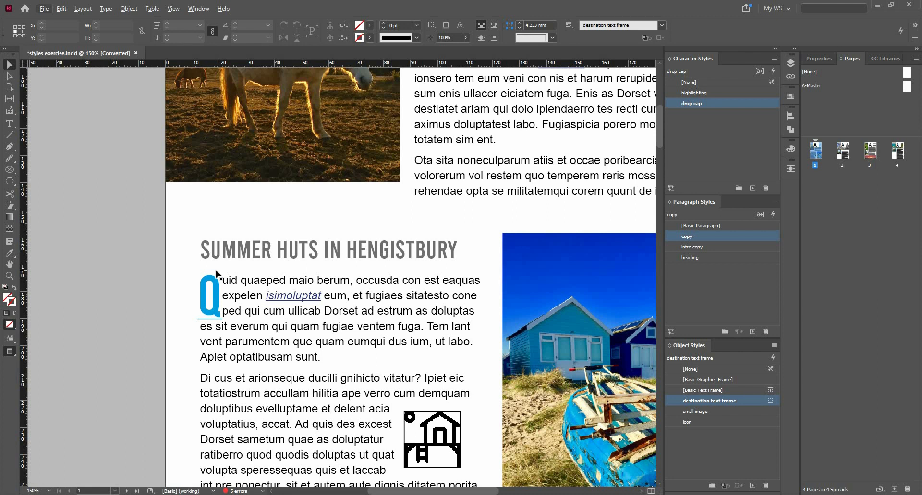
{"action": "right_click", "coordinate": [713, 102]}
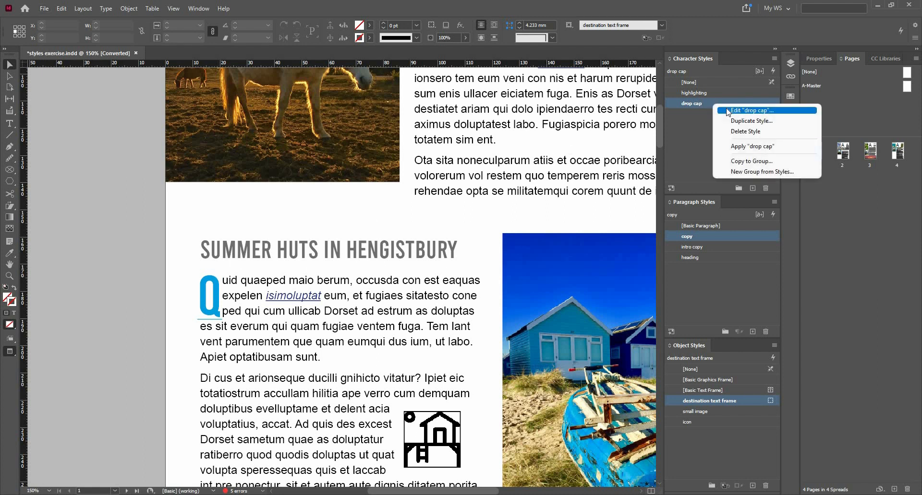
{"action": "left_click", "coordinate": [749, 110]}
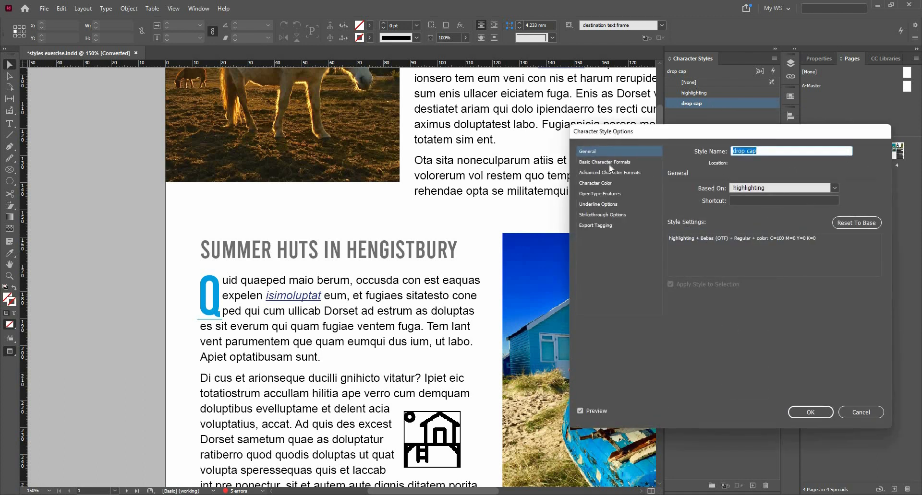
{"action": "left_click", "coordinate": [609, 162]}
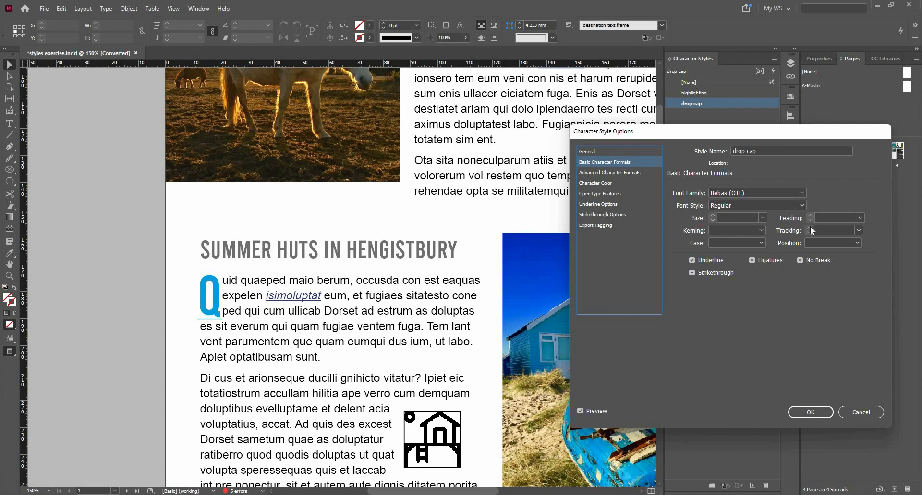
{"action": "left_click", "coordinate": [862, 231]}
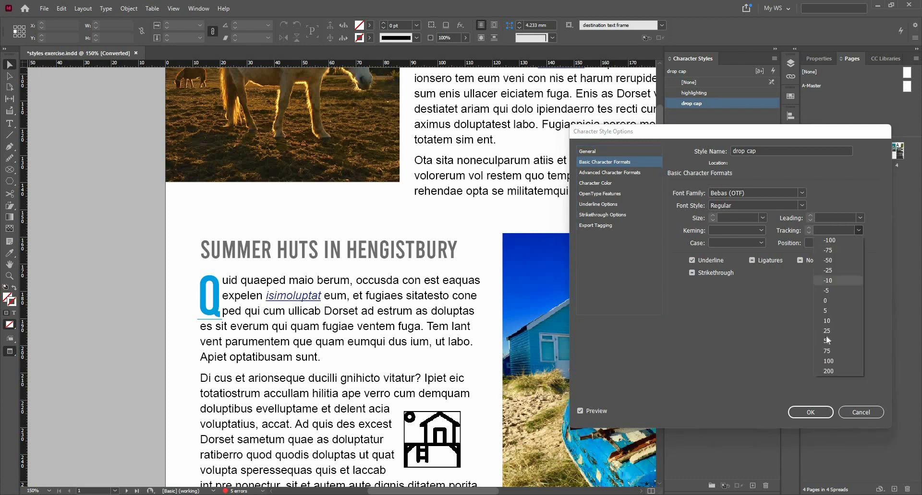
{"action": "left_click", "coordinate": [827, 332]}
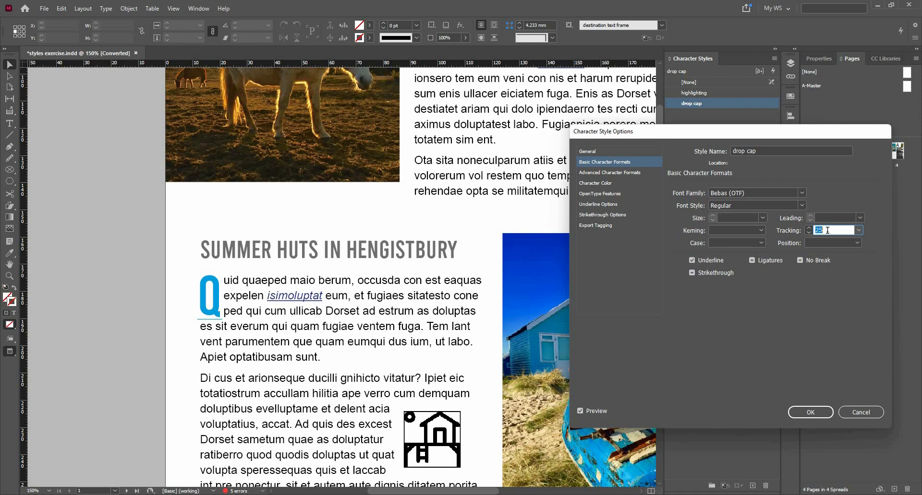
{"action": "type", "text": "75"}
{"action": "key", "text": "Tab"}
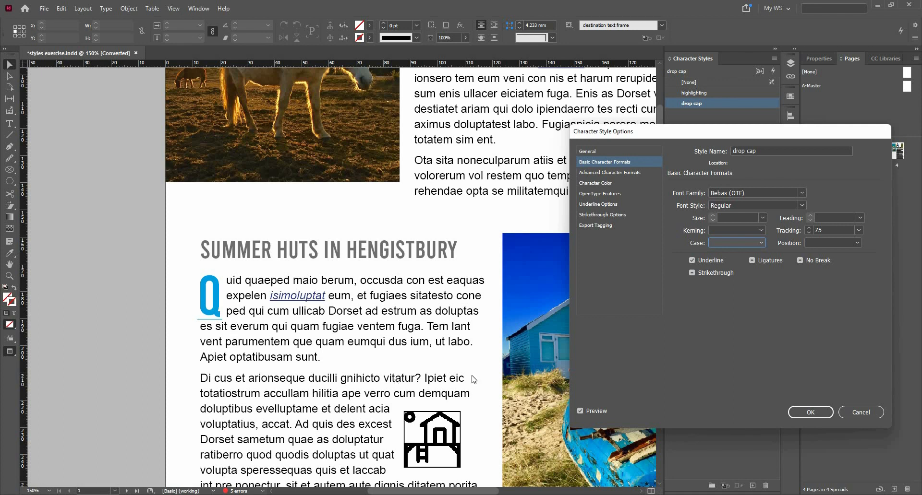
{"action": "left_click", "coordinate": [799, 411]}
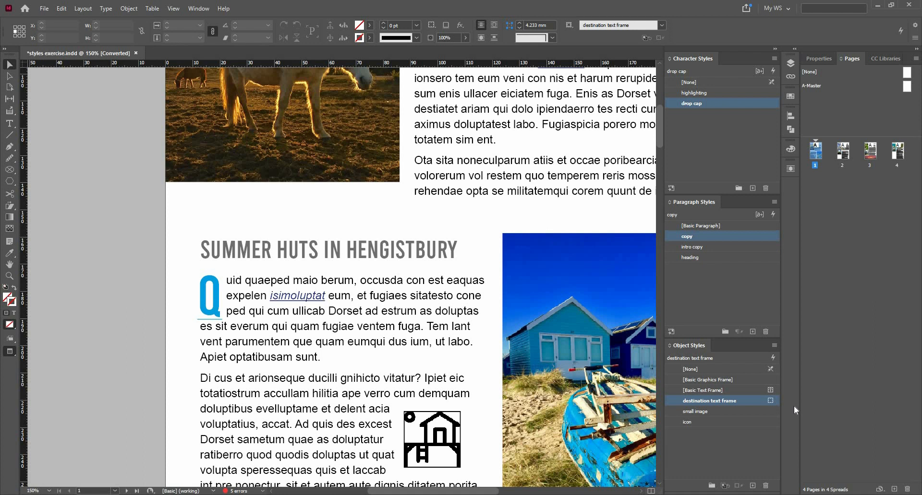
Review the drop cap spacing on pages 2, 3 and 4, ending back on page 1
{"action": "double_click", "coordinate": [844, 152]}
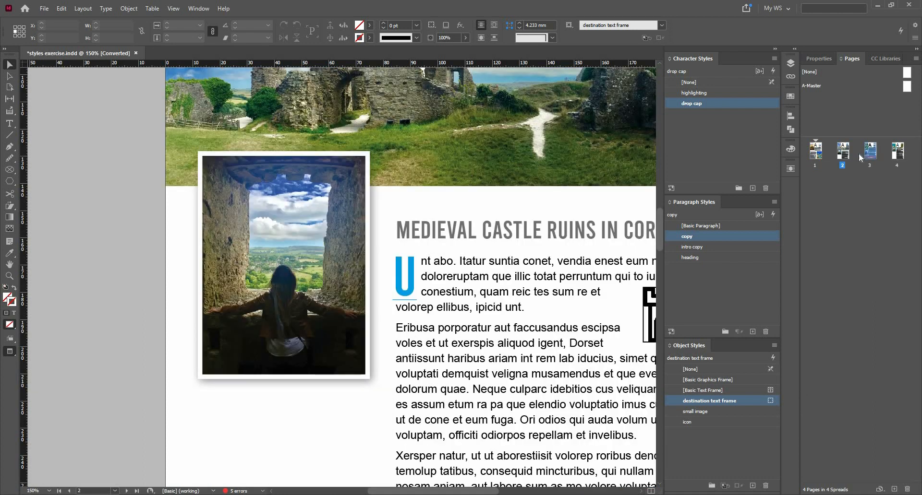
{"action": "double_click", "coordinate": [866, 154]}
{"action": "key", "text": "ctrl+minus"}
{"action": "key", "text": "ctrl+minus"}
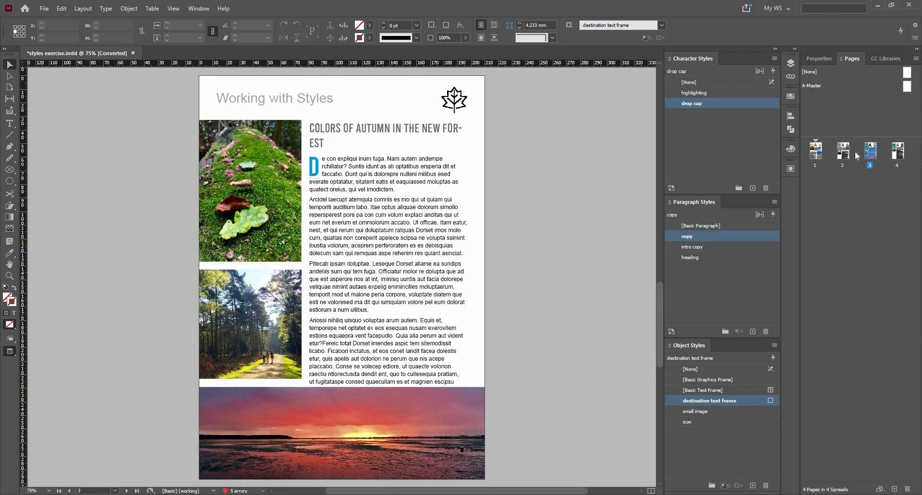
{"action": "key", "text": "shift+Page_Down"}
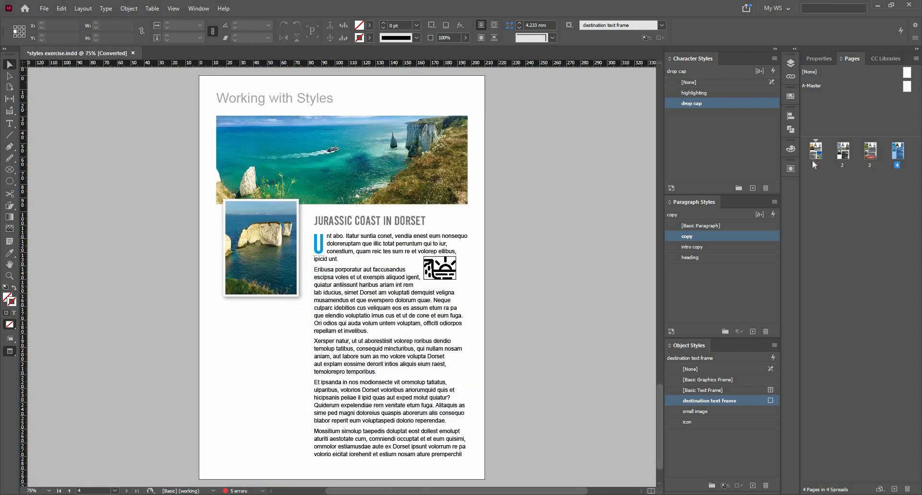
{"action": "double_click", "coordinate": [816, 156]}
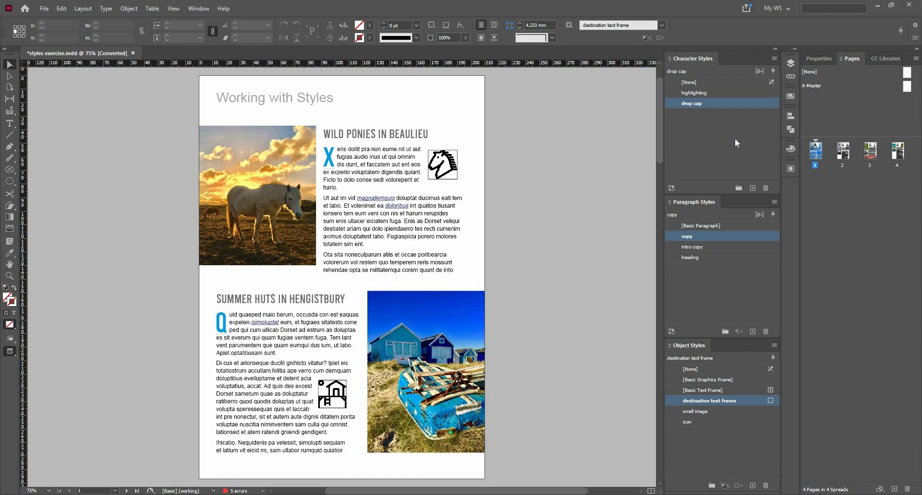
Add a new GREP style to the "copy" paragraph style that applies the "highlighting" character style
{"action": "left_click", "coordinate": [712, 163]}
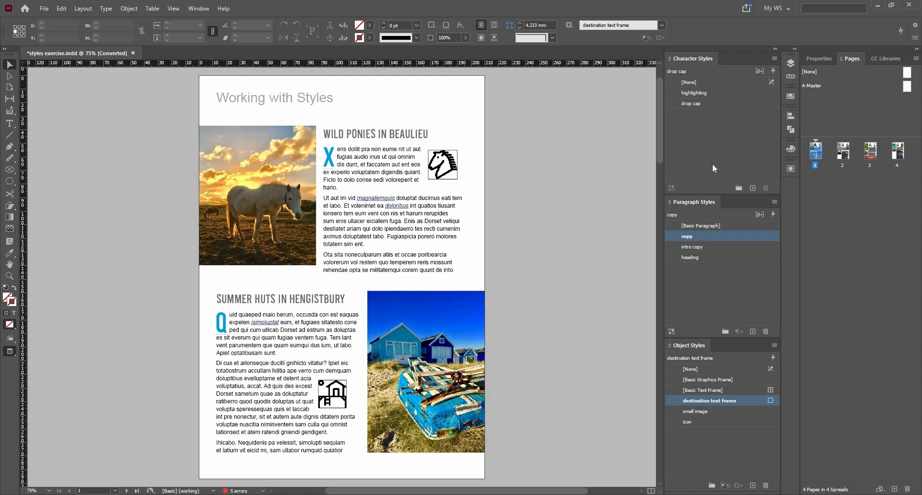
{"action": "right_click", "coordinate": [730, 235]}
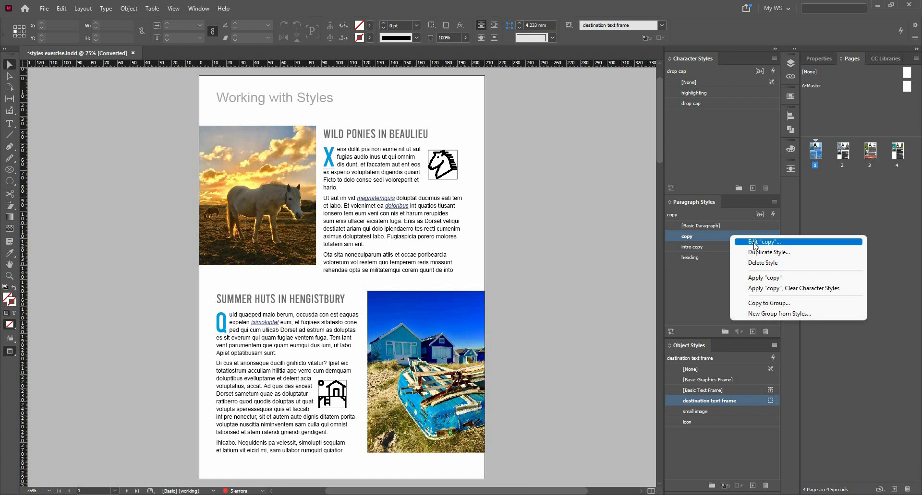
{"action": "left_click", "coordinate": [740, 242]}
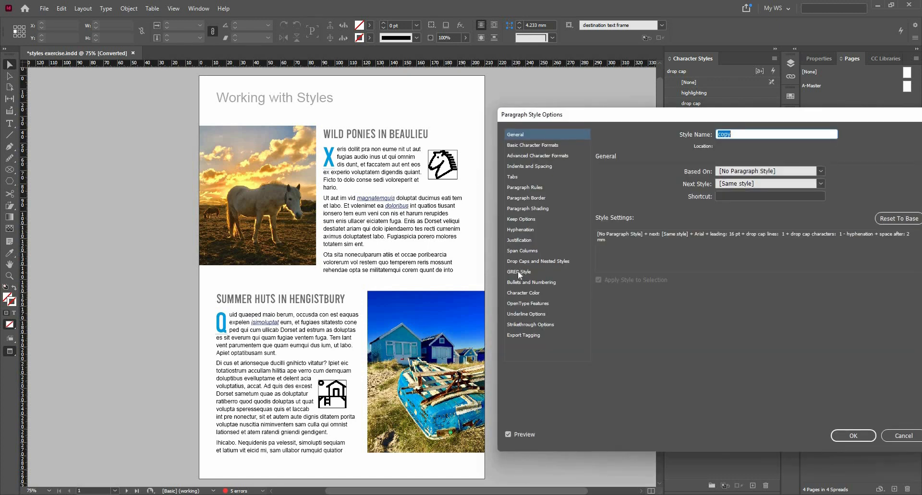
{"action": "left_click", "coordinate": [518, 272]}
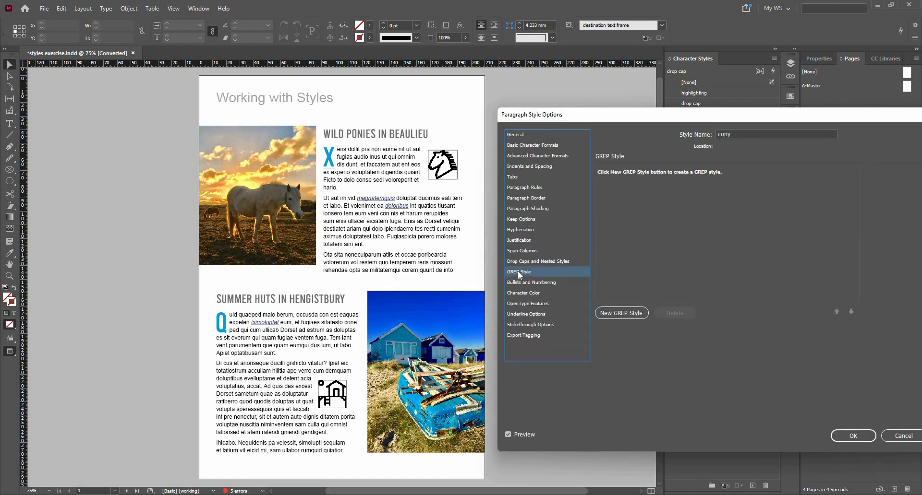
{"action": "left_click", "coordinate": [622, 314]}
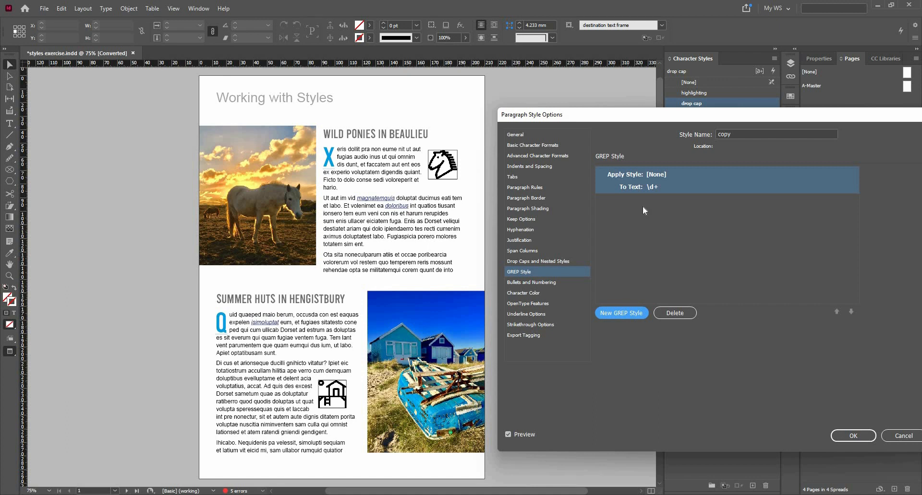
{"action": "left_click", "coordinate": [661, 176]}
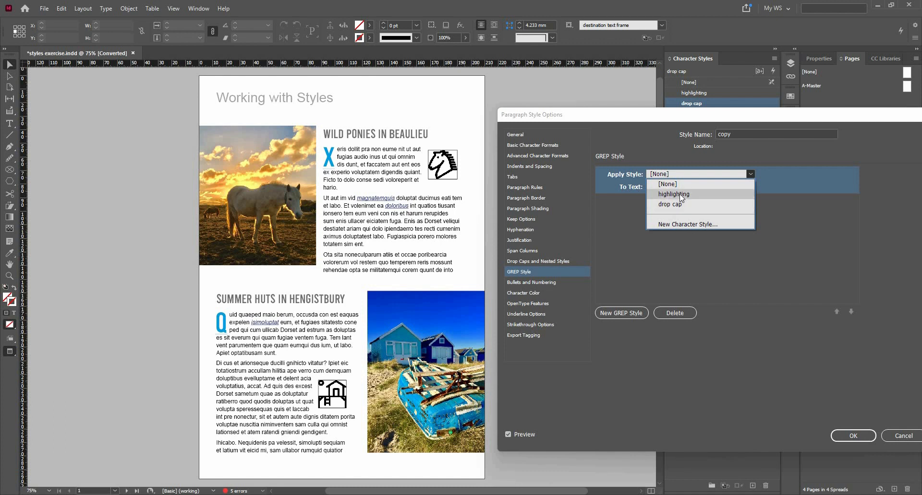
{"action": "left_click", "coordinate": [679, 194]}
Make the GREP style in "copy" match the text "Dorset" and save the paragraph style
{"action": "left_click", "coordinate": [657, 186]}
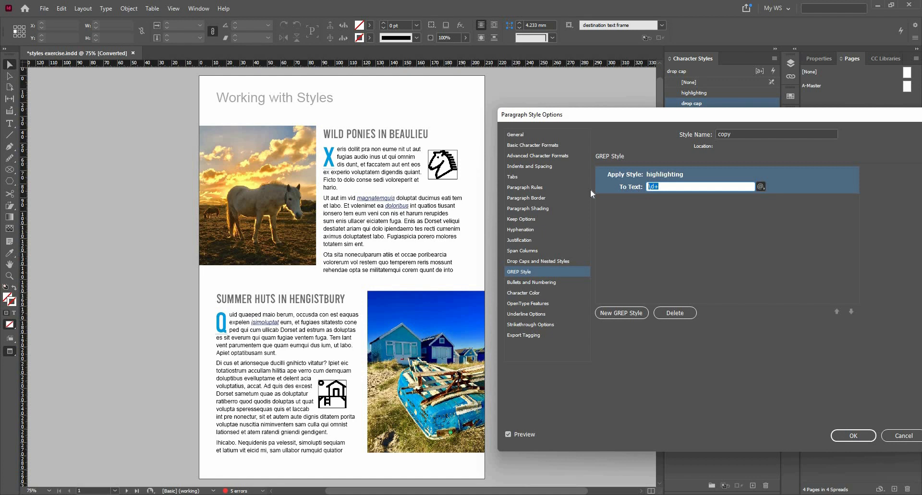
{"action": "type", "text": "Dordet"}
{"action": "key", "text": "BackSpace"}
{"action": "key", "text": "BackSpace"}
{"action": "key", "text": "BackSpace"}
{"action": "type", "text": "set"}
{"action": "left_click", "coordinate": [841, 436]}
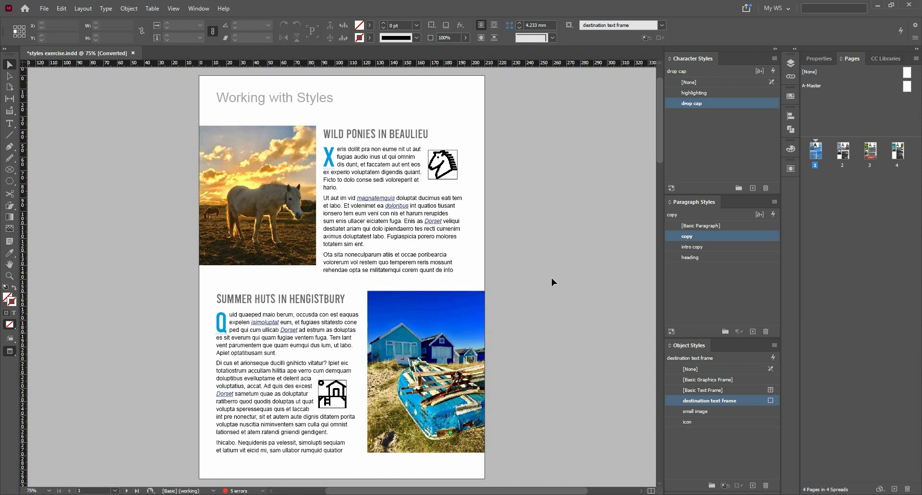
Set the font style of the "highlighting" character style to Bold
{"action": "left_click", "coordinate": [711, 142]}
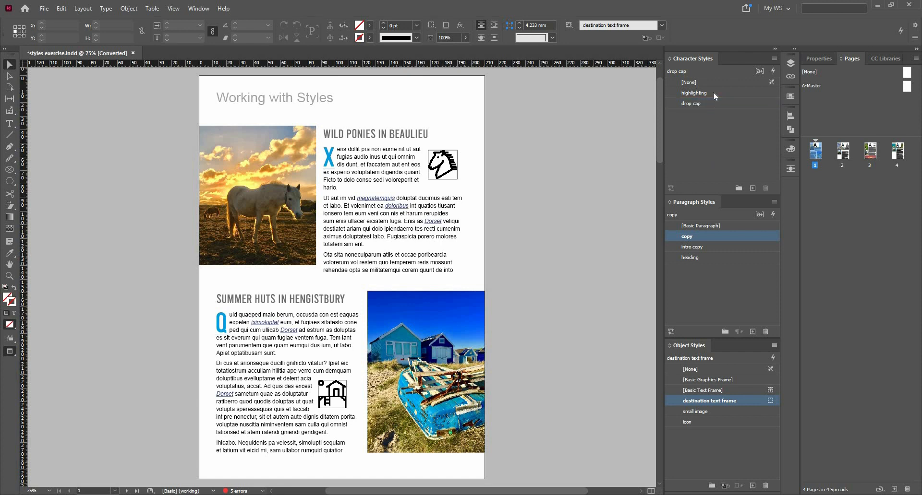
{"action": "right_click", "coordinate": [714, 93]}
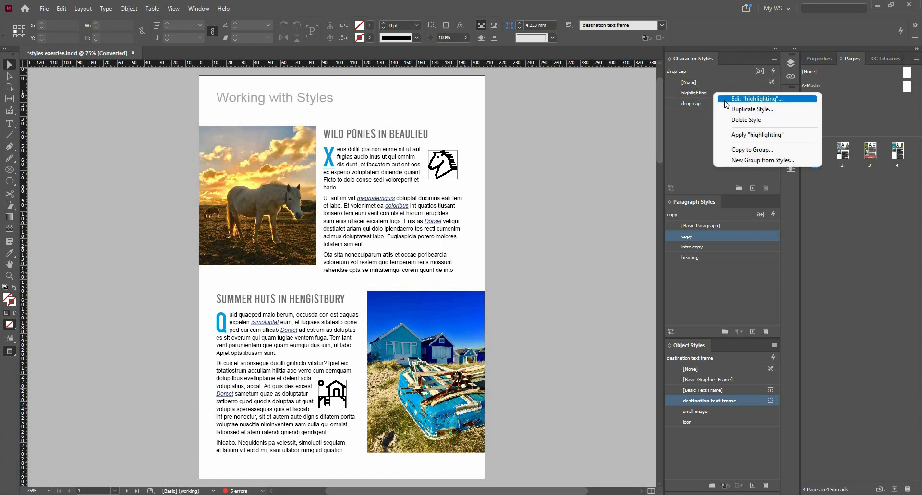
{"action": "left_click", "coordinate": [727, 100]}
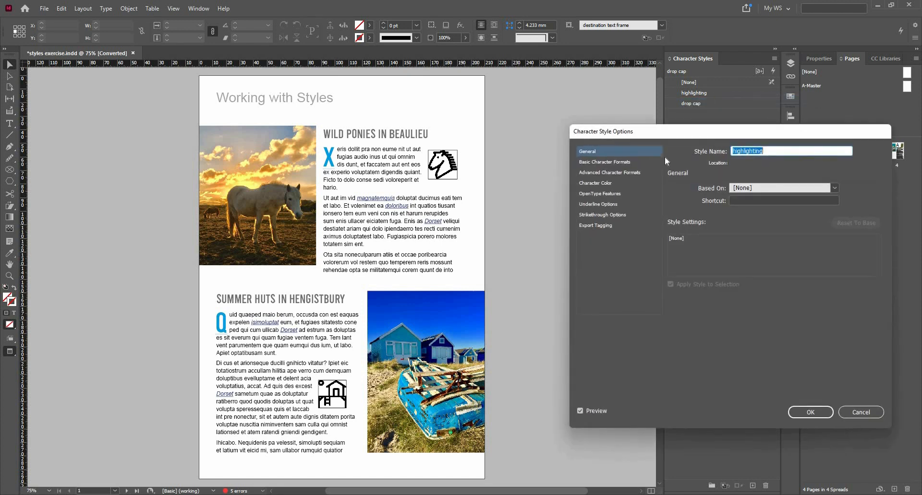
{"action": "left_click", "coordinate": [619, 163]}
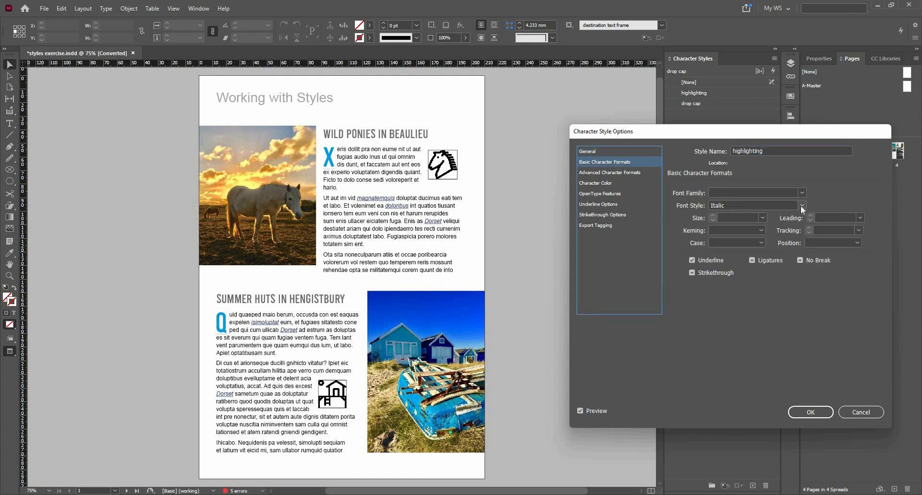
{"action": "left_click", "coordinate": [800, 206]}
{"action": "left_click", "coordinate": [779, 224]}
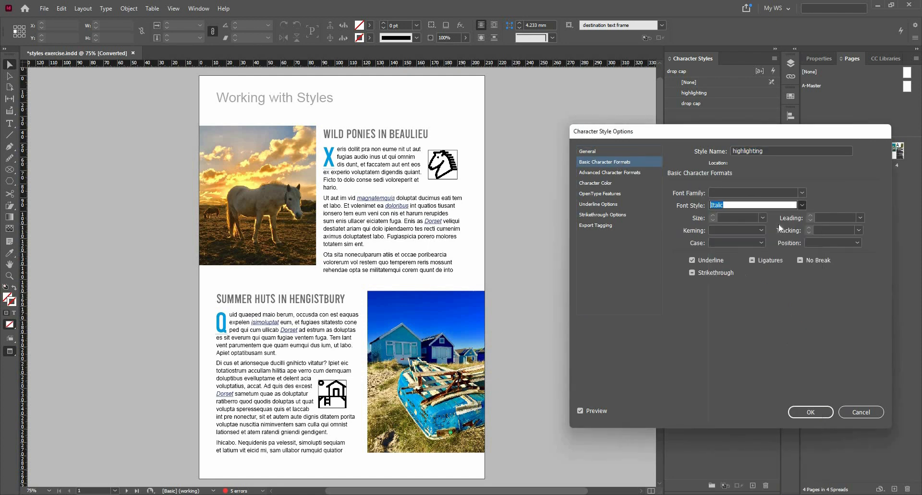
{"action": "key", "text": "Down"}
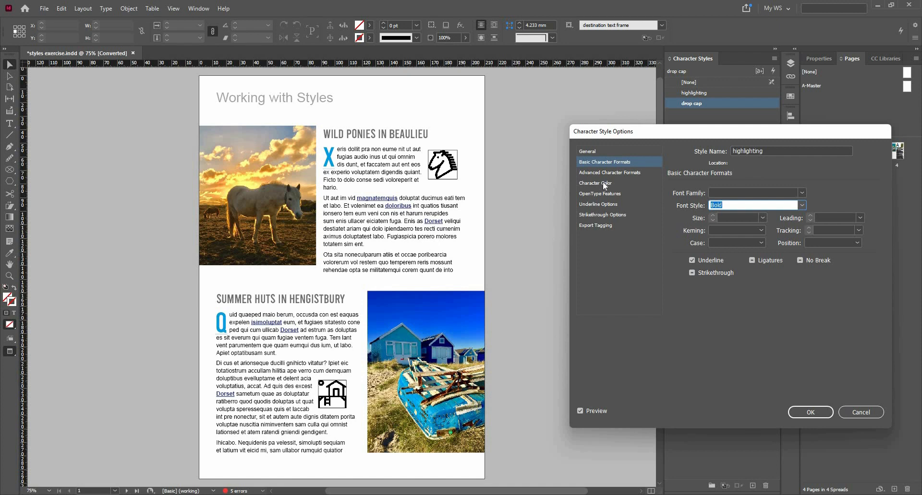
Give the "highlighting" character style the cyan colour C=100 M=0 Y=0 K=0 and save the style
{"action": "left_click", "coordinate": [604, 184]}
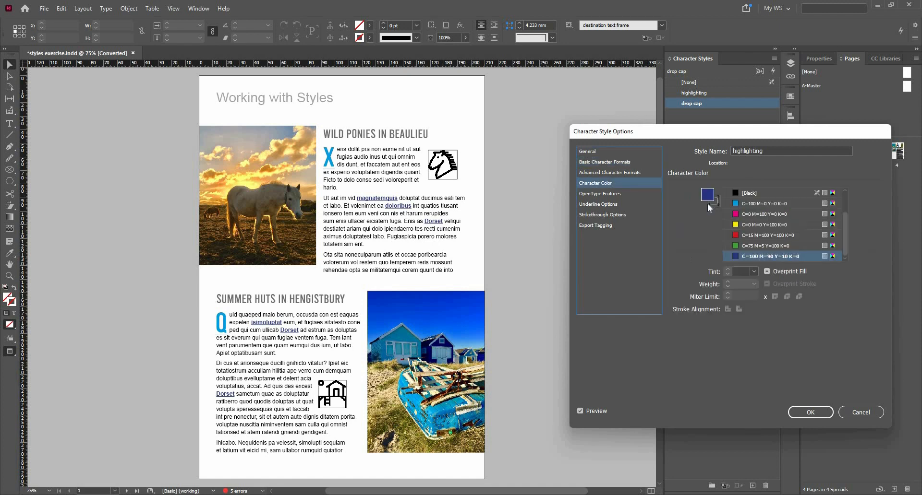
{"action": "left_click", "coordinate": [751, 206]}
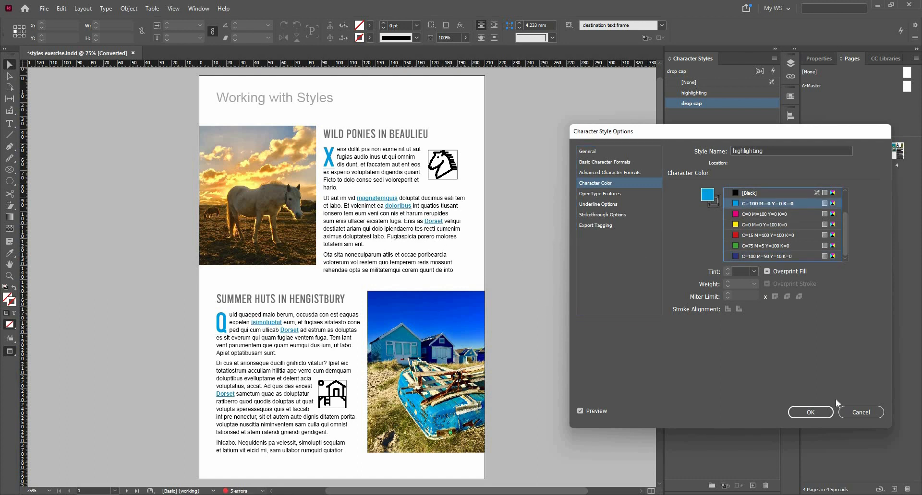
{"action": "left_click", "coordinate": [816, 412]}
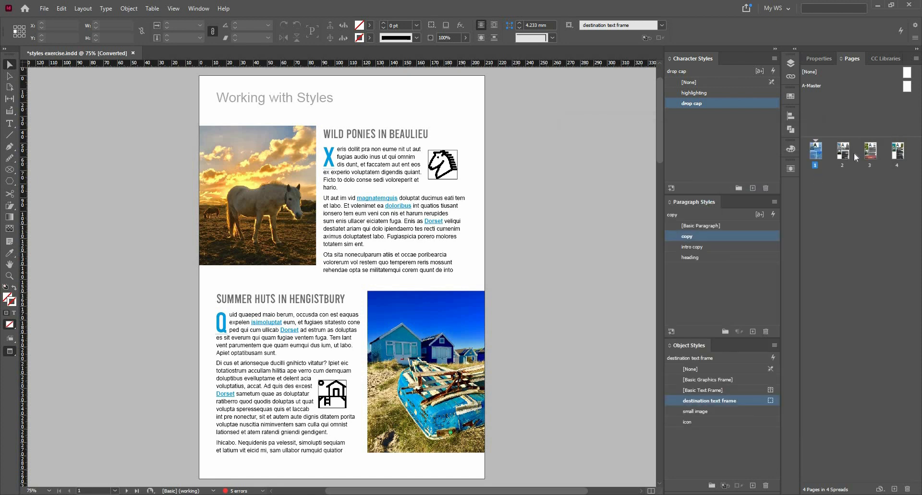
Check the highlighted "Dorset" words on pages 2, 3 and 4, ending back on page 3
{"action": "double_click", "coordinate": [847, 159]}
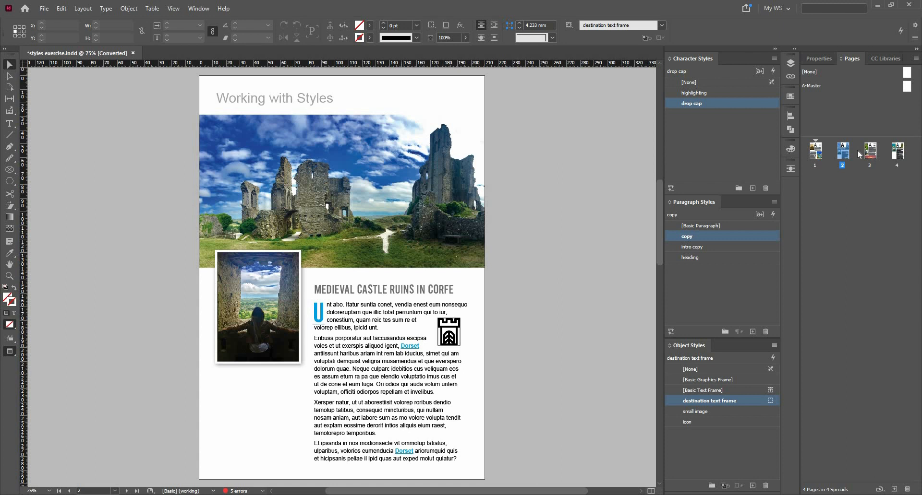
{"action": "double_click", "coordinate": [871, 154]}
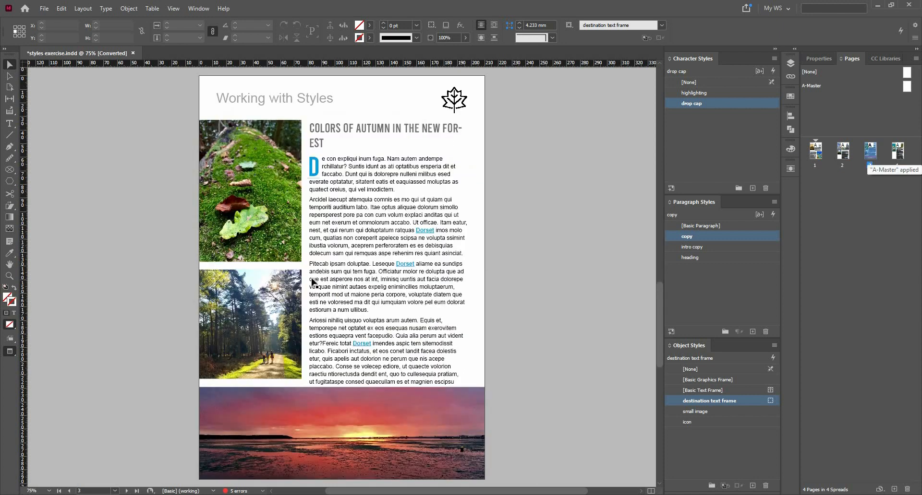
{"action": "double_click", "coordinate": [896, 155]}
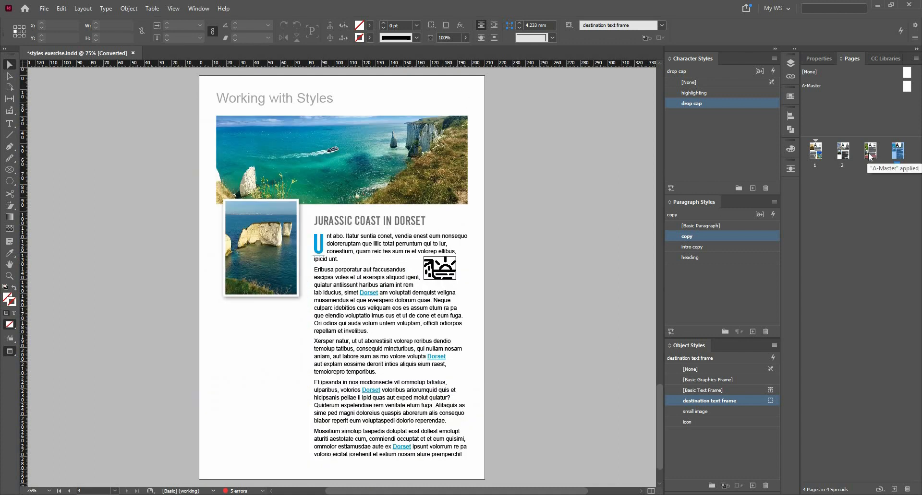
{"action": "double_click", "coordinate": [869, 154]}
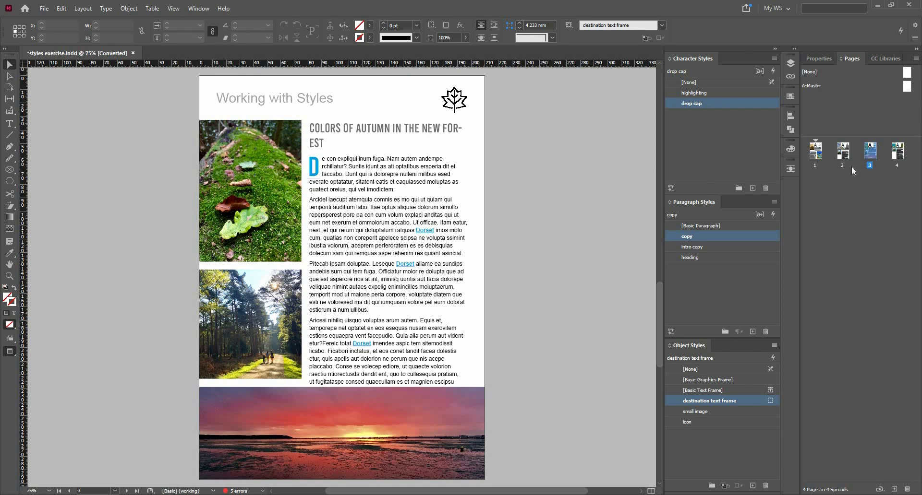
Insert the word "Dorset" before "corpore" in the third body paragraph on page 3, and leave the text with nothing selected
{"action": "double_click", "coordinate": [383, 293]}
{"action": "type", "text": "D"}
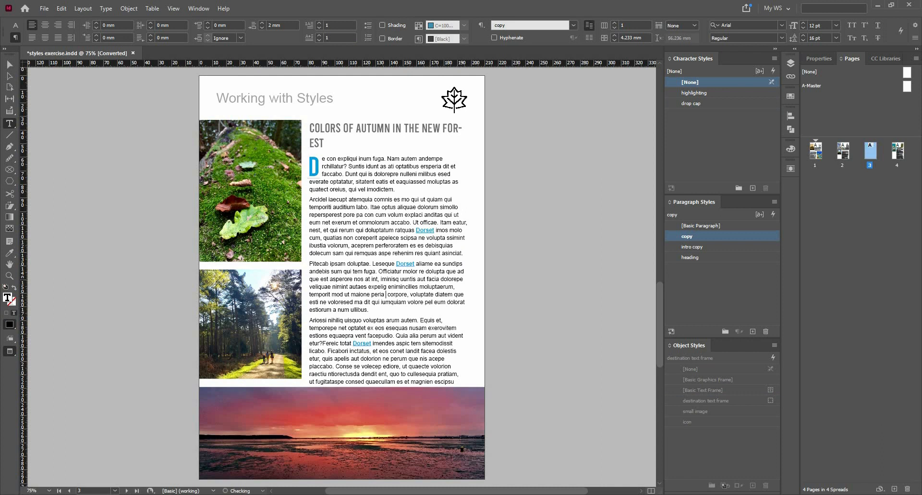
{"action": "type", "text": "orse"}
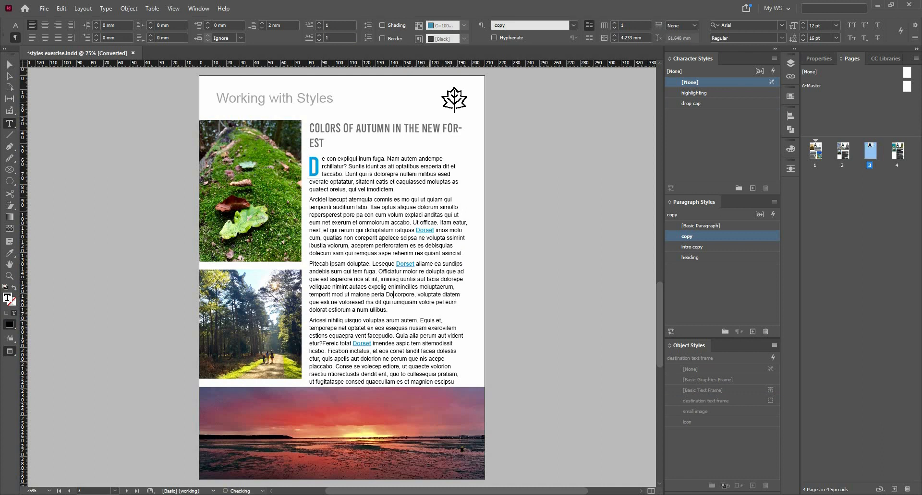
{"action": "type", "text": "y"}
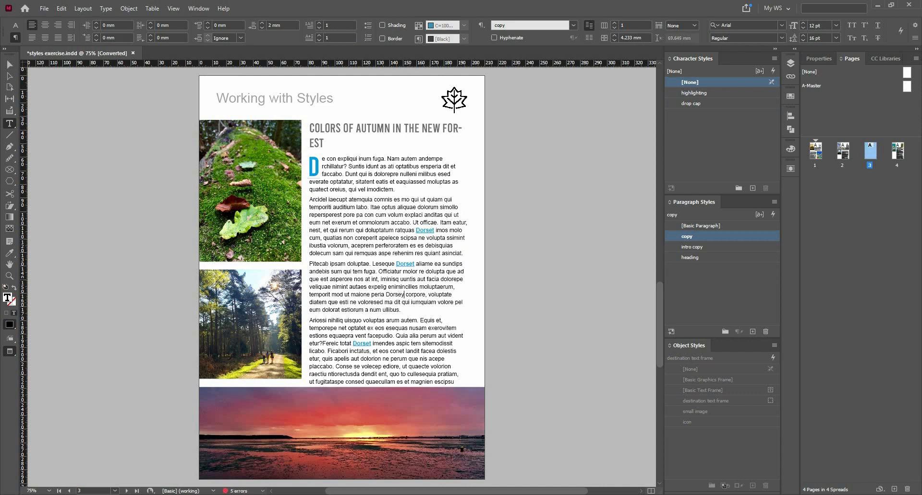
{"action": "key", "text": "BackSpace"}
{"action": "type", "text": "t"}
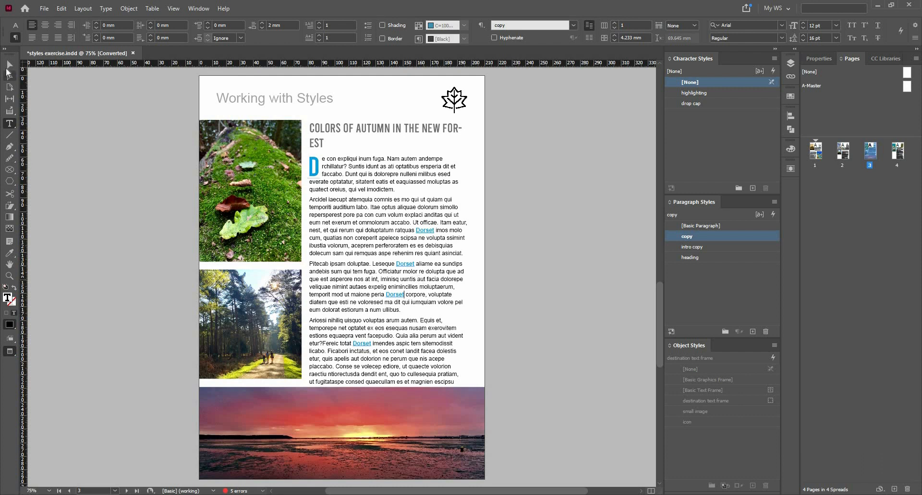
{"action": "left_click", "coordinate": [8, 67]}
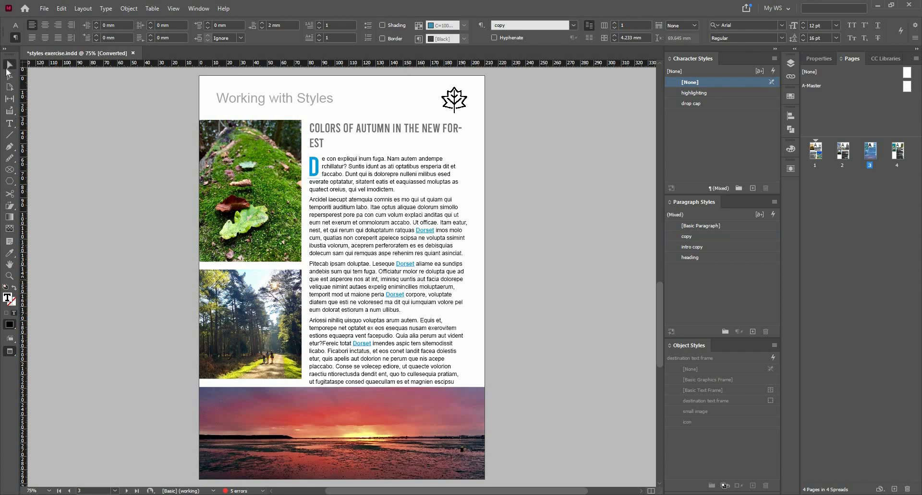
{"action": "left_click", "coordinate": [523, 161]}
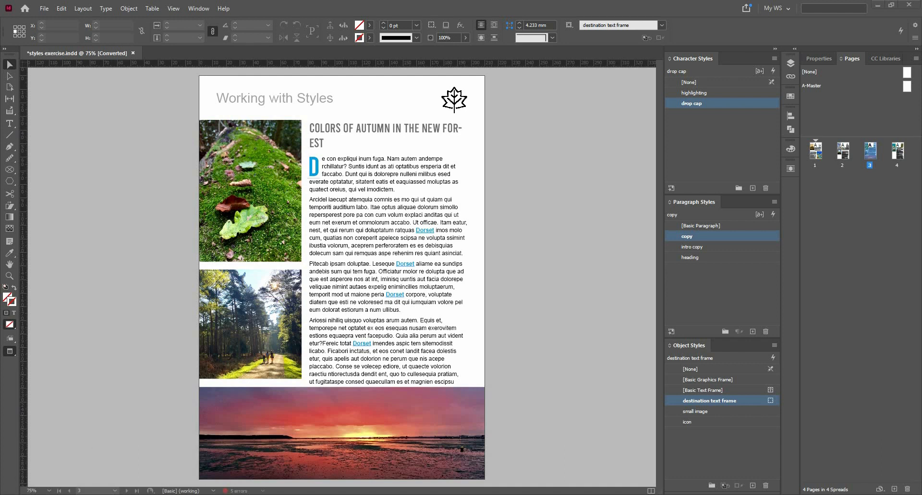
Rename the "heading" paragraph style as "1-heading"
{"action": "left_click", "coordinate": [704, 257]}
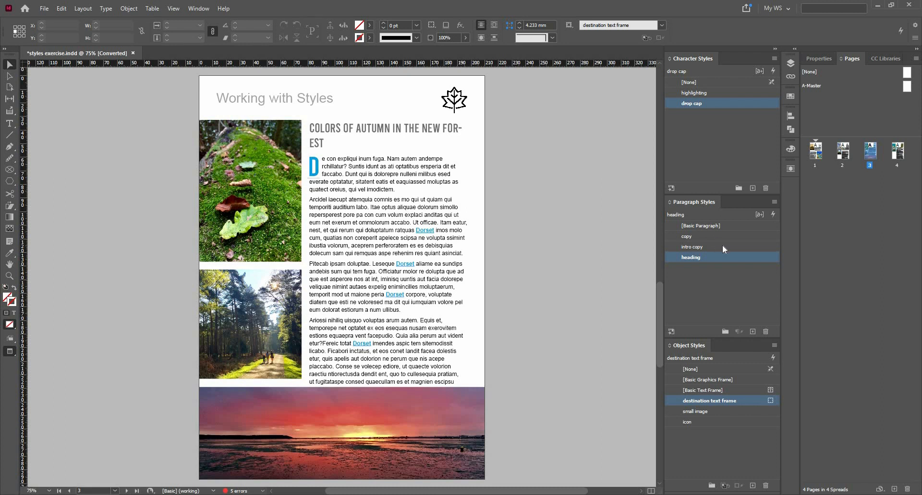
{"action": "right_click", "coordinate": [733, 258]}
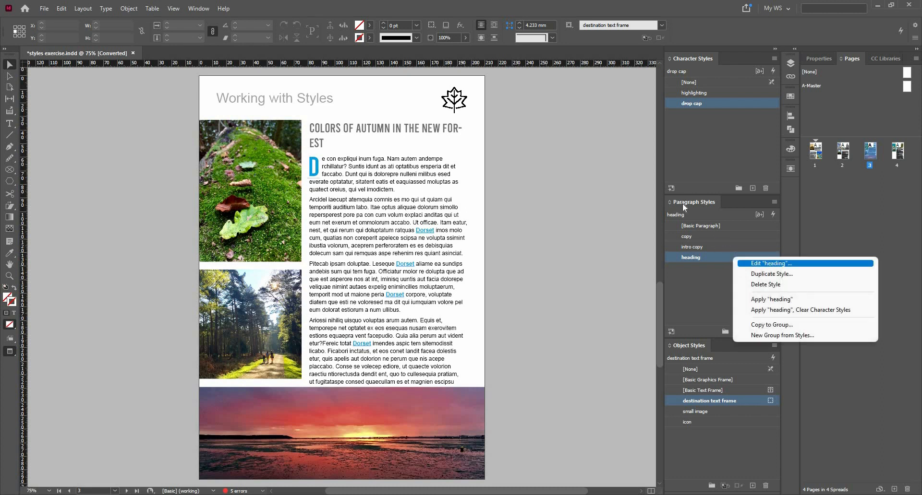
{"action": "key", "text": "Return"}
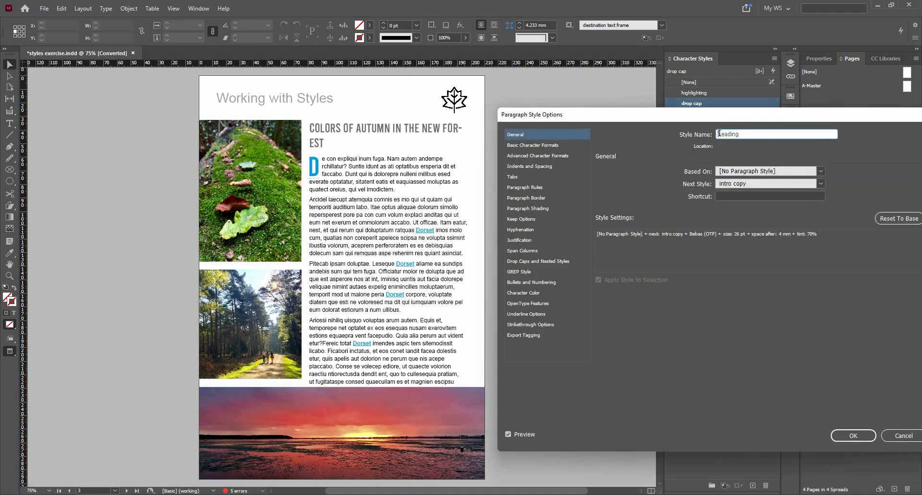
{"action": "key", "text": "Home"}
{"action": "type", "text": "1-"}
{"action": "left_click", "coordinate": [853, 436]}
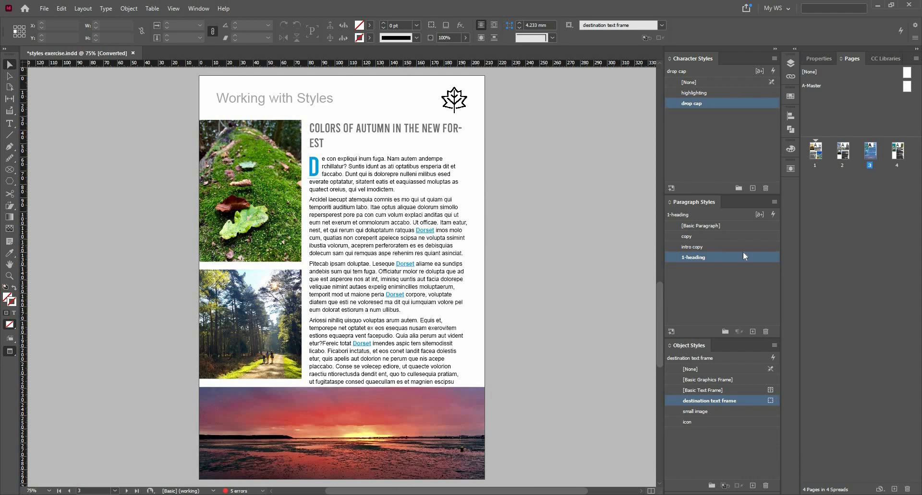
Rename the "intro copy" paragraph style as "2-intro copy"
{"action": "right_click", "coordinate": [730, 246]}
{"action": "key", "text": "Down"}
{"action": "key", "text": "Return"}
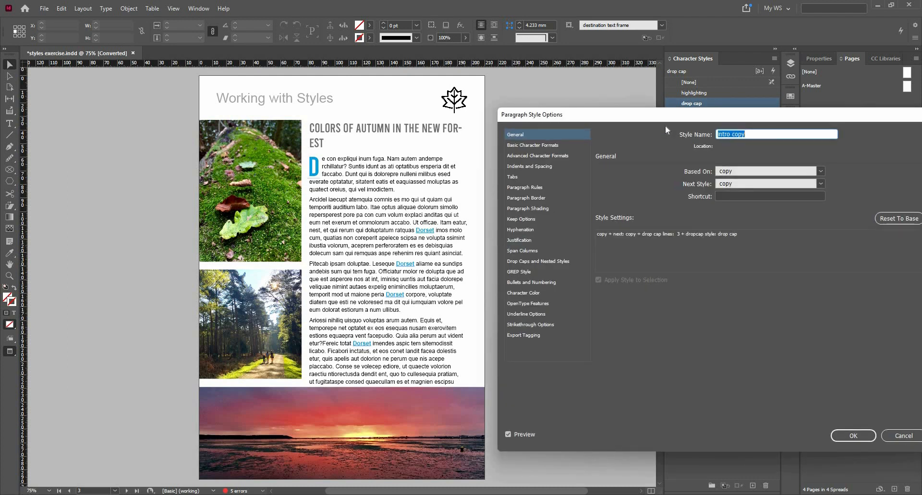
{"action": "key", "text": "Home"}
{"action": "type", "text": "2-"}
{"action": "key", "text": "Return"}
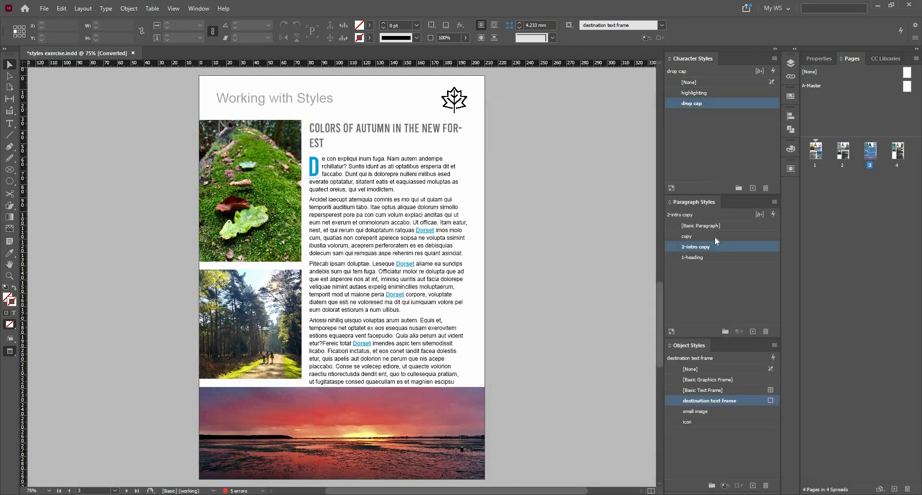
Rename the "copy" paragraph style as "3-copy"
{"action": "right_click", "coordinate": [728, 243]}
{"action": "key", "text": "Down"}
{"action": "key", "text": "Return"}
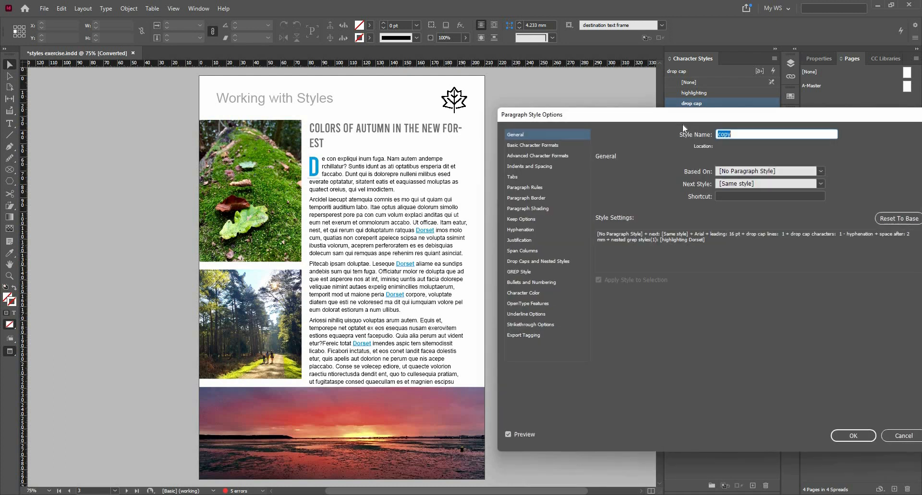
{"action": "key", "text": "Home"}
{"action": "type", "text": "3-"}
{"action": "key", "text": "Return"}
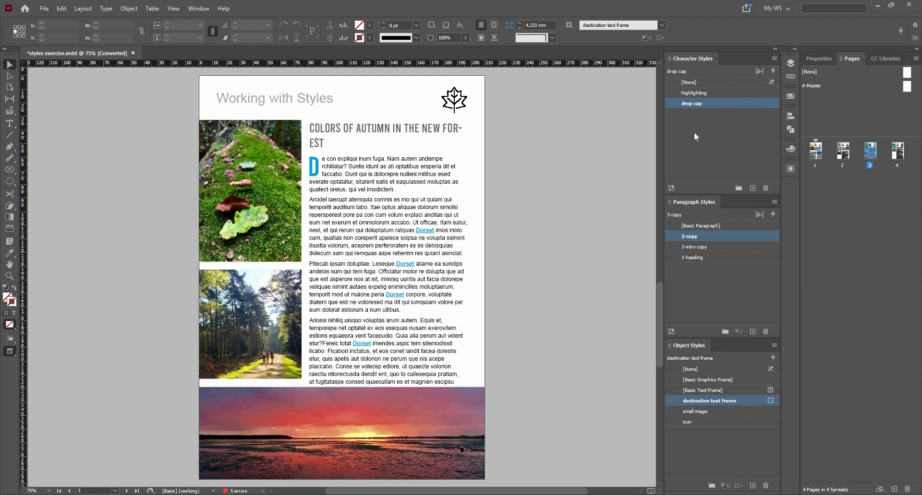
Reorder the paragraph styles so that 1-heading comes first, followed by 2-intro copy and 3-copy
{"action": "left_click", "coordinate": [715, 258]}
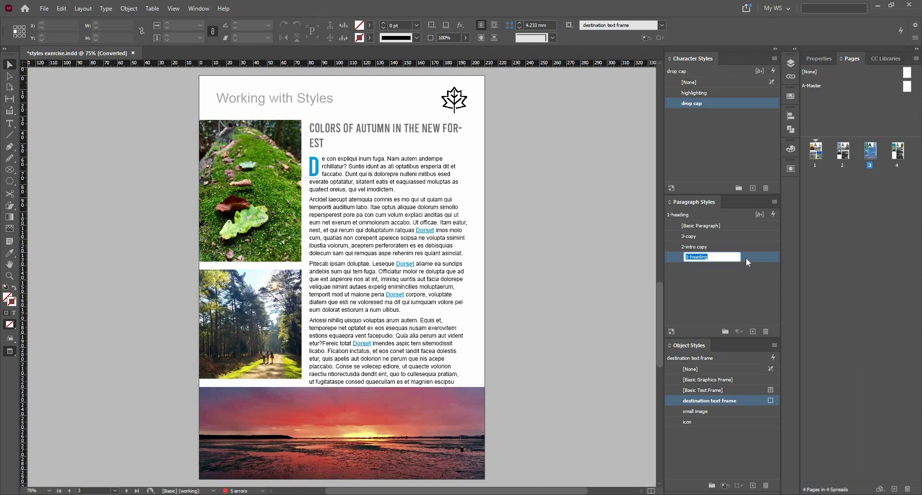
{"action": "left_click", "coordinate": [715, 237]}
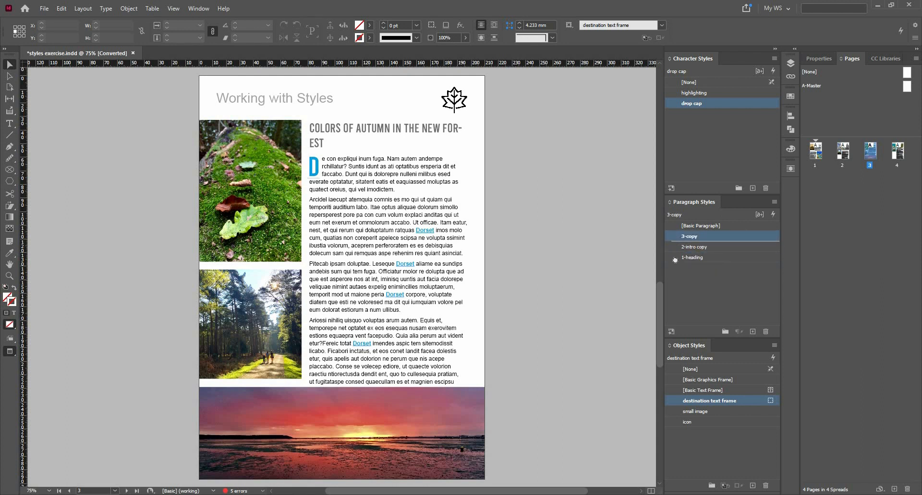
{"action": "left_click_drag", "start_coordinate": [674, 234], "coordinate": [679, 260]}
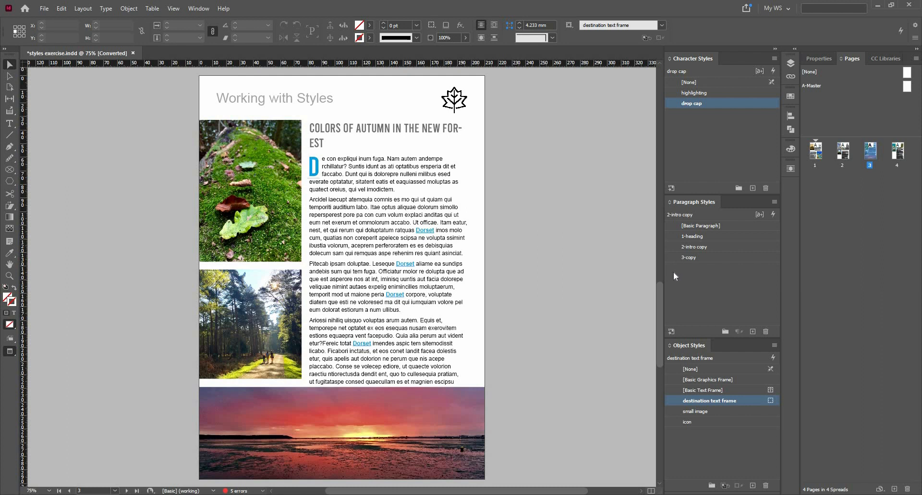
Create a paragraph style group and move the 1-heading, 2-intro copy and 3-copy styles into it
{"action": "left_click", "coordinate": [722, 333]}
{"action": "left_click", "coordinate": [724, 236]}
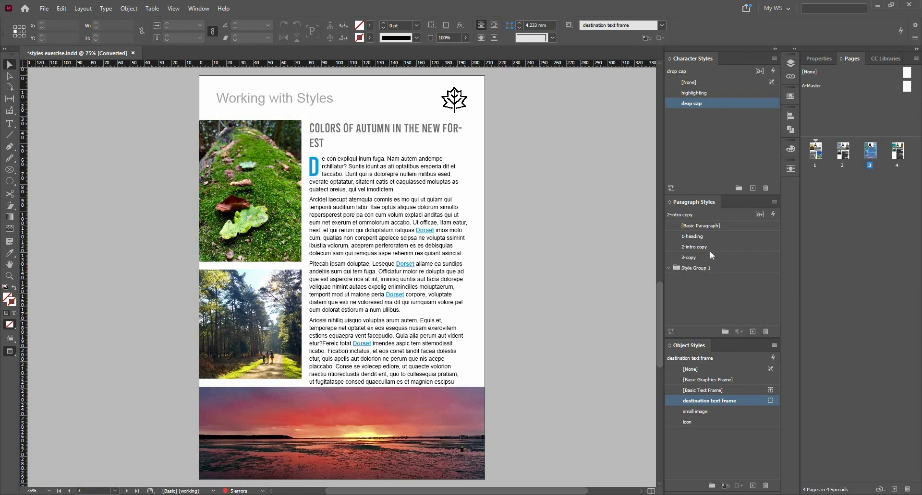
{"action": "left_click", "coordinate": [686, 258], "text": "shift"}
{"action": "left_click", "coordinate": [677, 270], "text": "shift"}
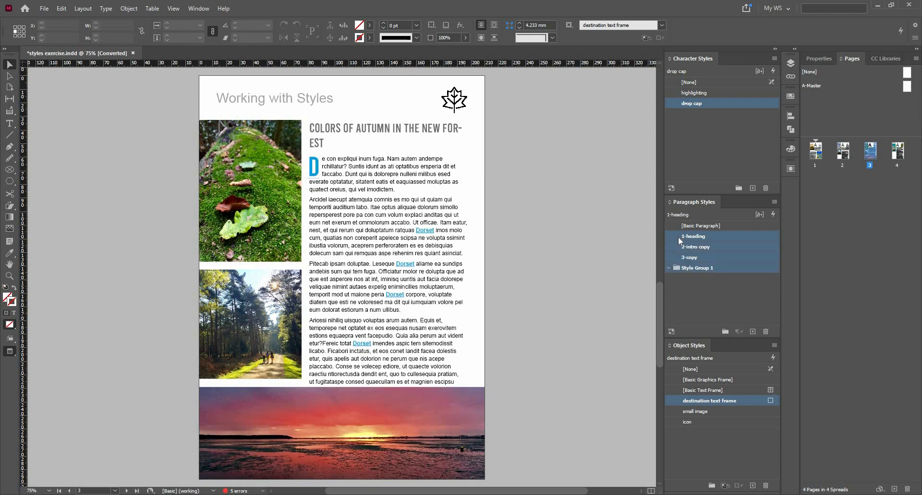
{"action": "left_click_drag", "start_coordinate": [680, 240], "coordinate": [692, 267]}
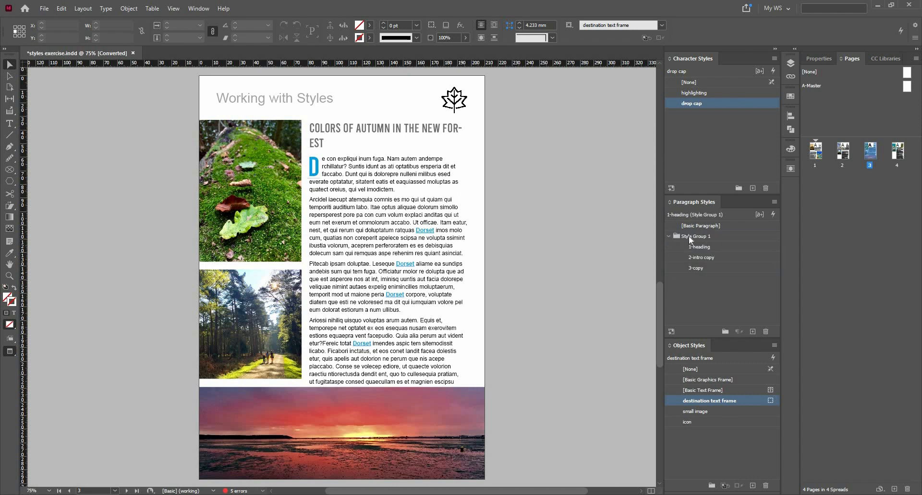
Rename the new paragraph style group as "destination copy"
{"action": "double_click", "coordinate": [698, 237]}
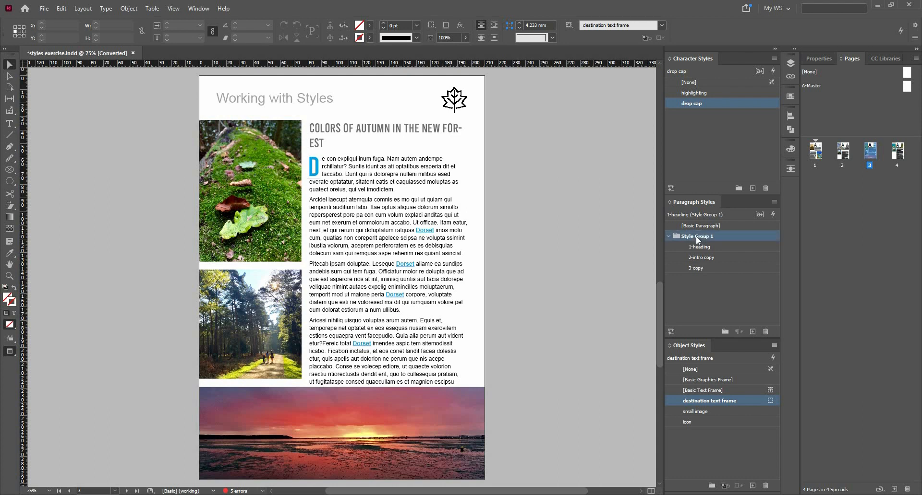
{"action": "type", "text": "de"}
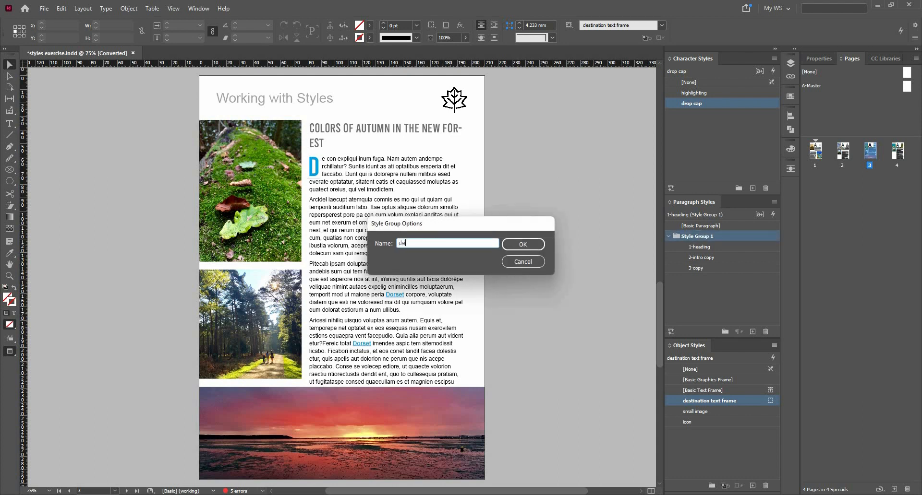
{"action": "type", "text": "st"}
{"action": "type", "text": "inatio"}
{"action": "type", "text": "nn "}
{"action": "type", "text": "copy"}
{"action": "key", "text": "Return"}
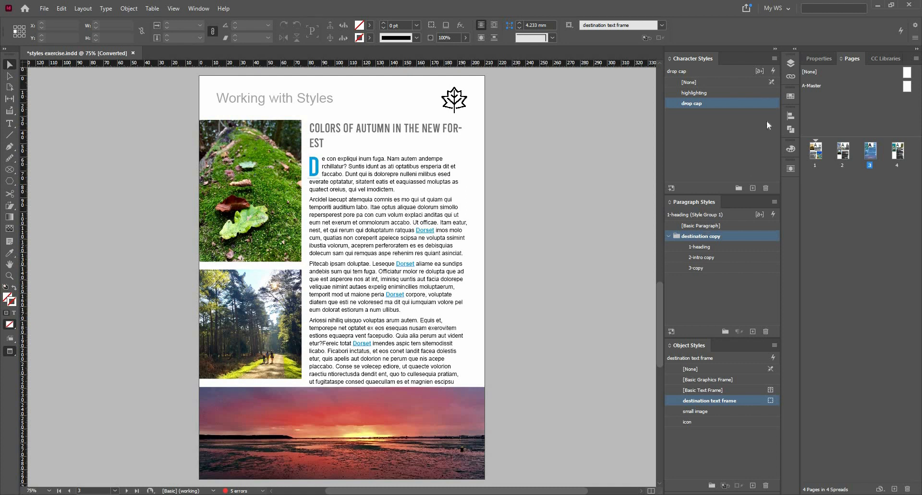
{"action": "right_click", "coordinate": [726, 91]}
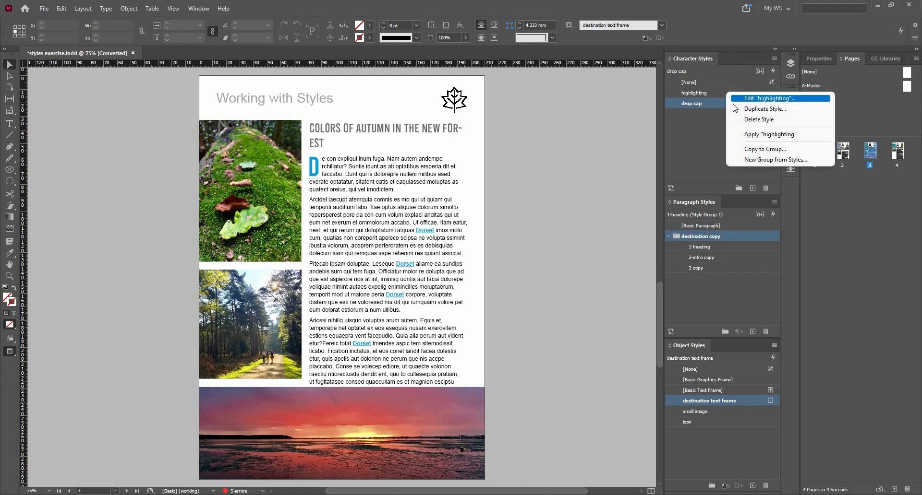
{"action": "left_click", "coordinate": [749, 98]}
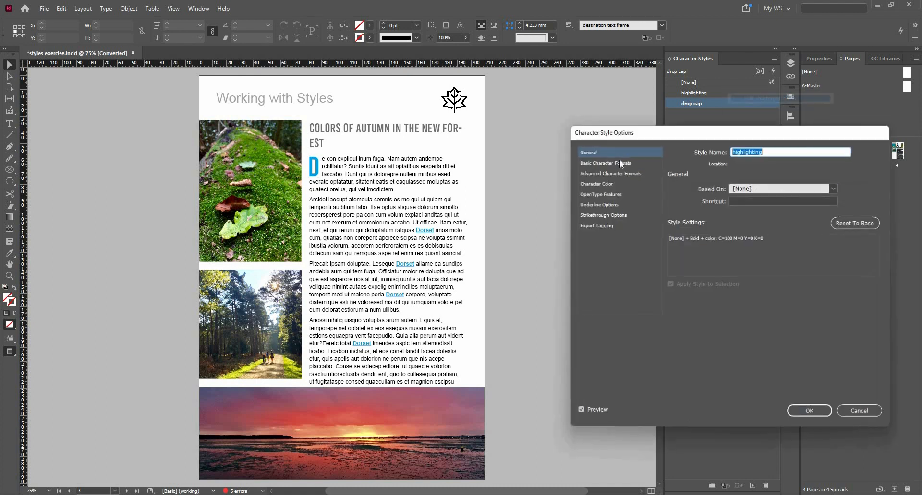
{"action": "left_click", "coordinate": [764, 199]}
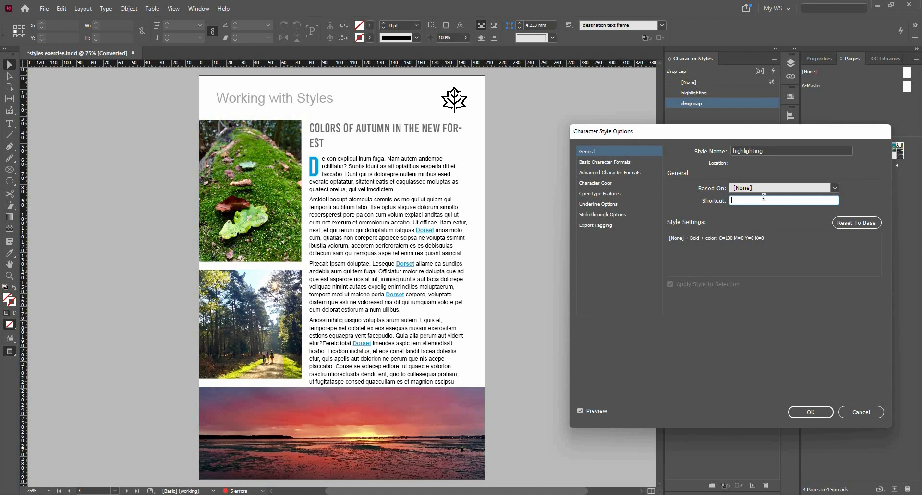
{"action": "key", "text": "ctrl+shift+KP_1"}
{"action": "left_click", "coordinate": [864, 414]}
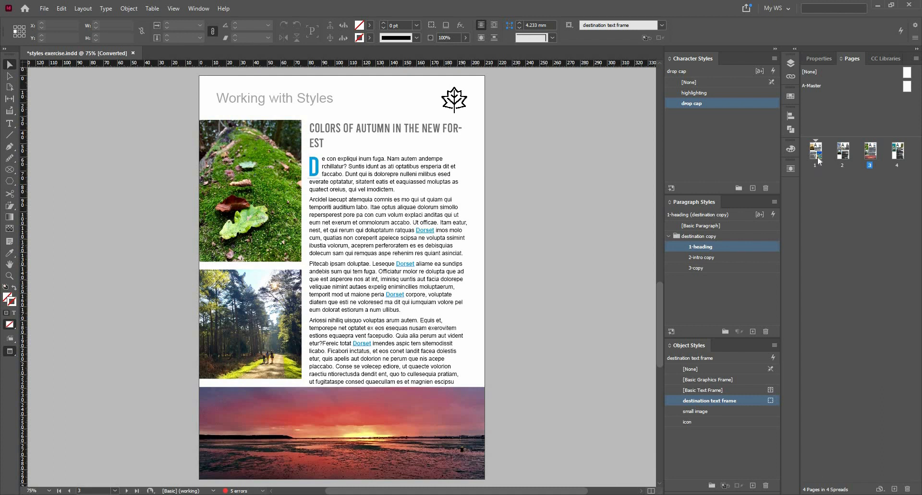
On page 1, use Quick Apply to give the word "quam" in the Summer Huts intro paragraph the highlighting character style
{"action": "double_click", "coordinate": [818, 159]}
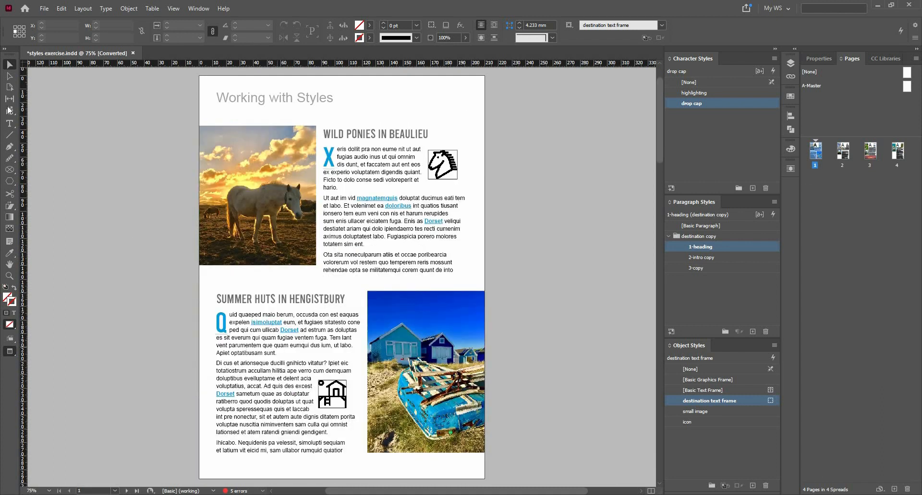
{"action": "double_click", "coordinate": [278, 344]}
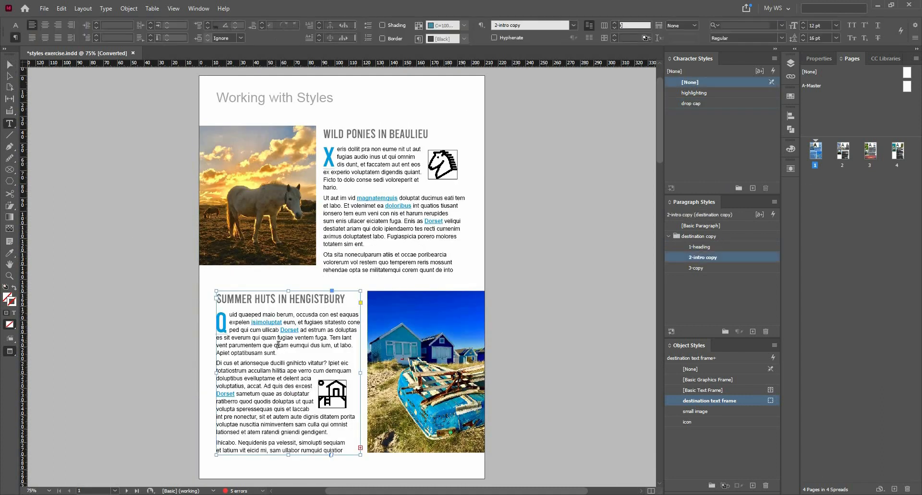
{"action": "double_click", "coordinate": [279, 345]}
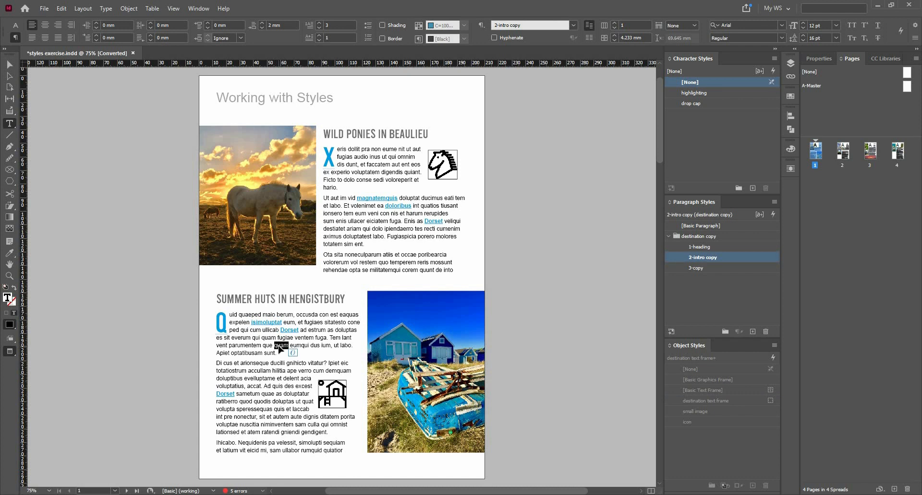
{"action": "key", "text": "ctrl+Return"}
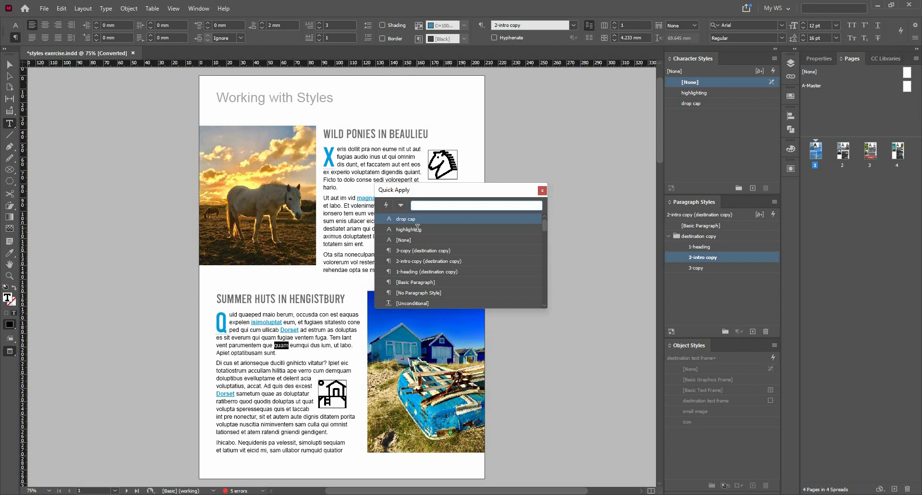
{"action": "left_click", "coordinate": [417, 228]}
{"action": "left_click", "coordinate": [293, 344]}
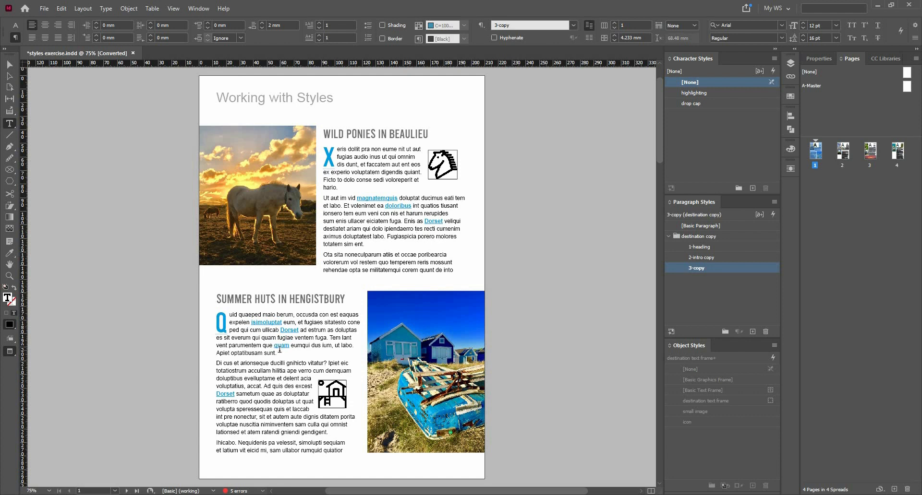
Search Quick Apply for "hi" and close it without applying a style
{"action": "key", "text": "ctrl+Return"}
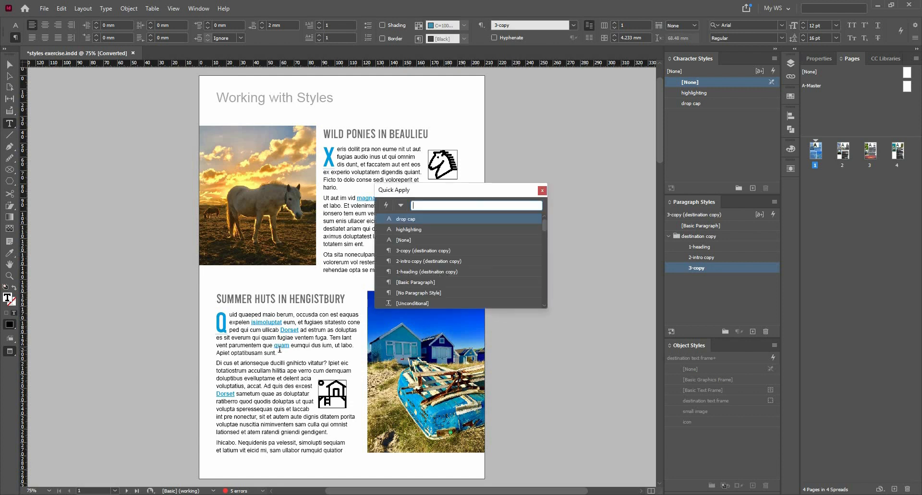
{"action": "type", "text": "hi"}
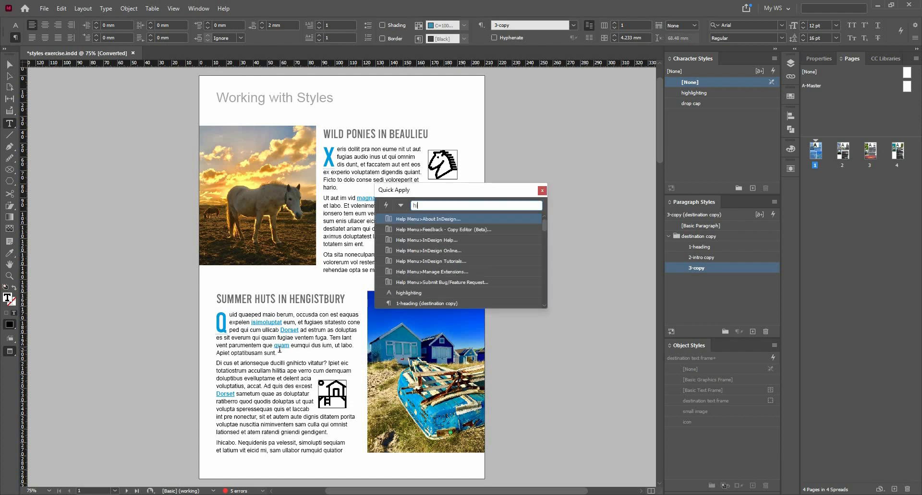
{"action": "left_click", "coordinate": [542, 191]}
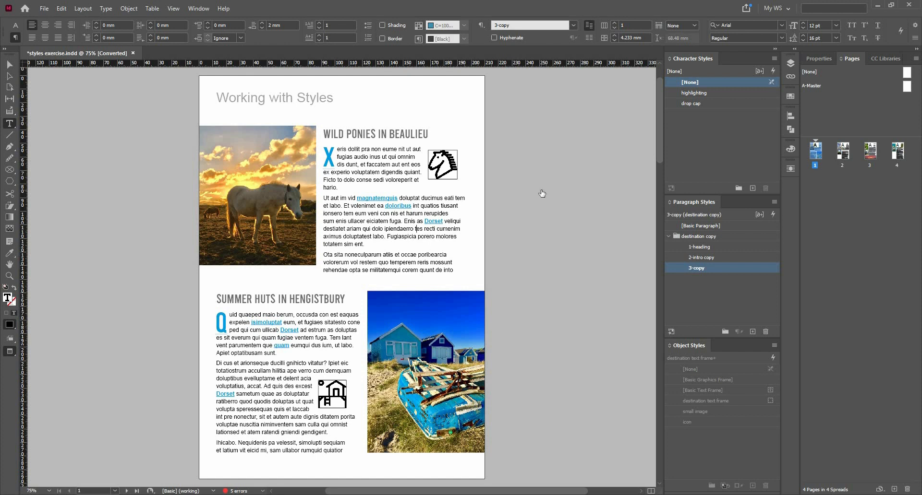
Create a new document from the recent custom landscape preset, 49p7.276 x 34p11.528
{"action": "key", "text": "ctrl+n"}
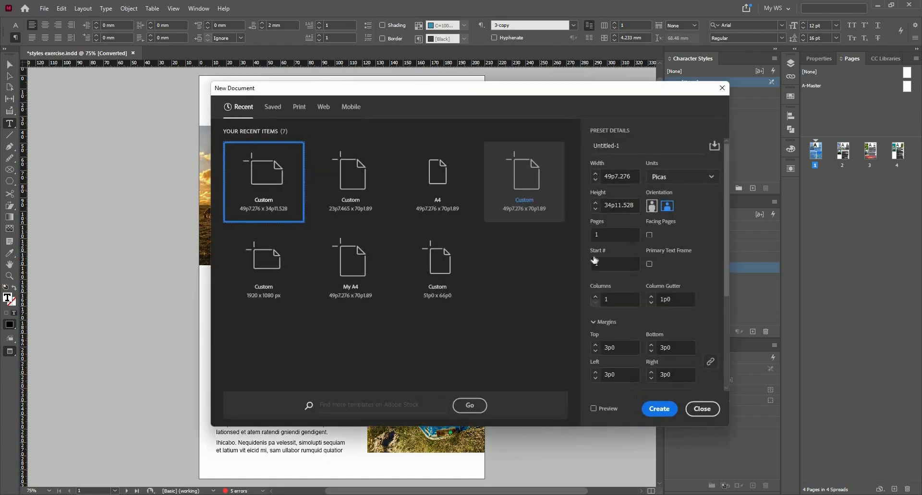
{"action": "left_click", "coordinate": [663, 410]}
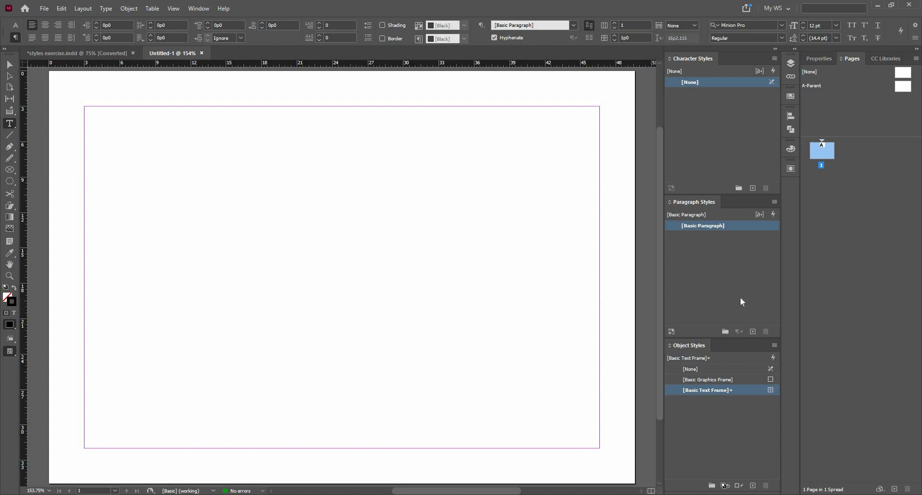
Choose the "styles exercise_final" document as the source for loading character styles into the new document
{"action": "left_click", "coordinate": [774, 202]}
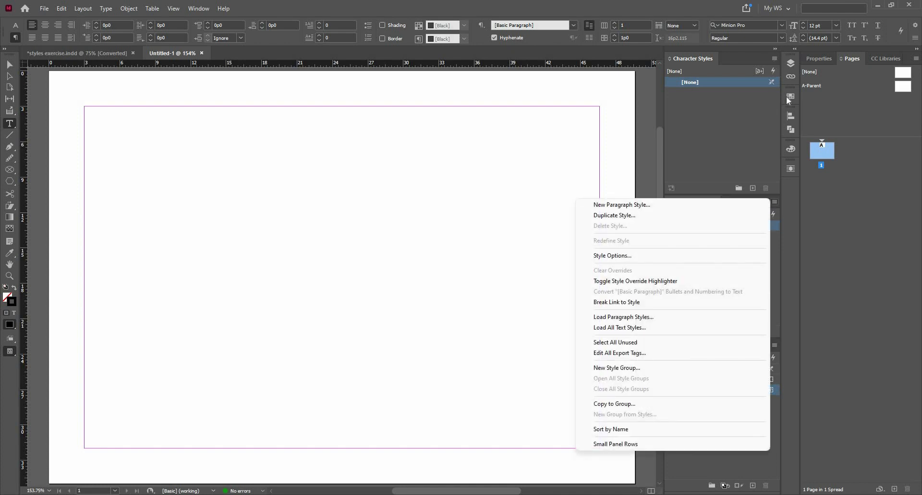
{"action": "left_click", "coordinate": [774, 58]}
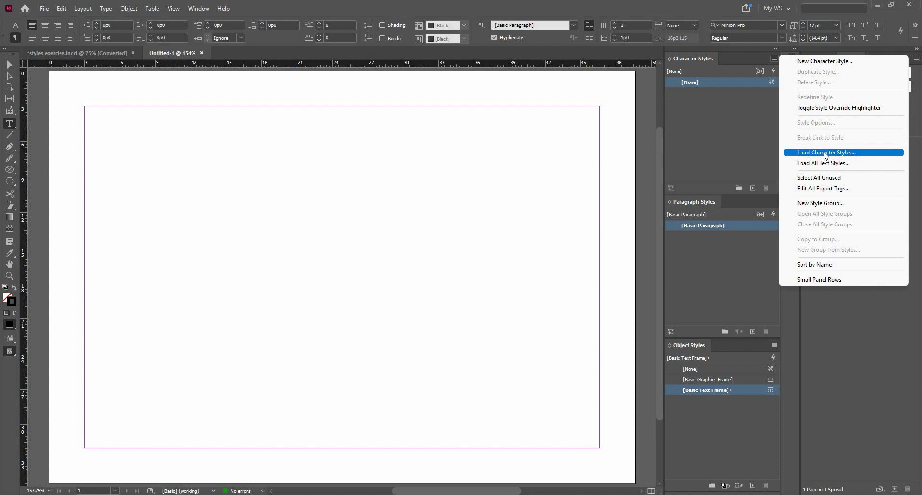
{"action": "left_click", "coordinate": [825, 152]}
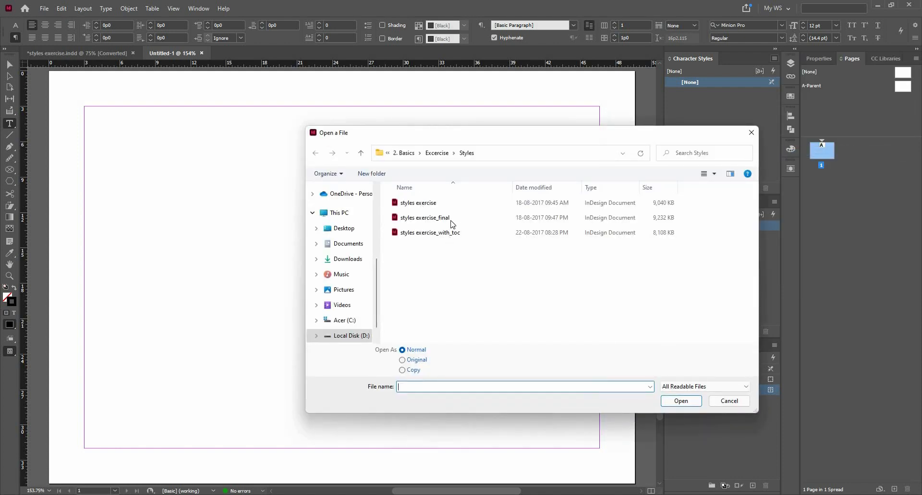
{"action": "left_click", "coordinate": [451, 220]}
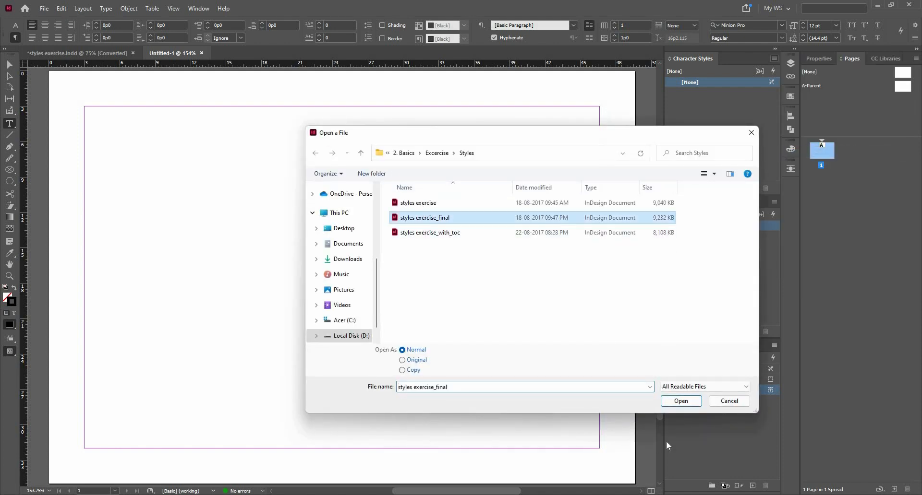
{"action": "left_click", "coordinate": [680, 402]}
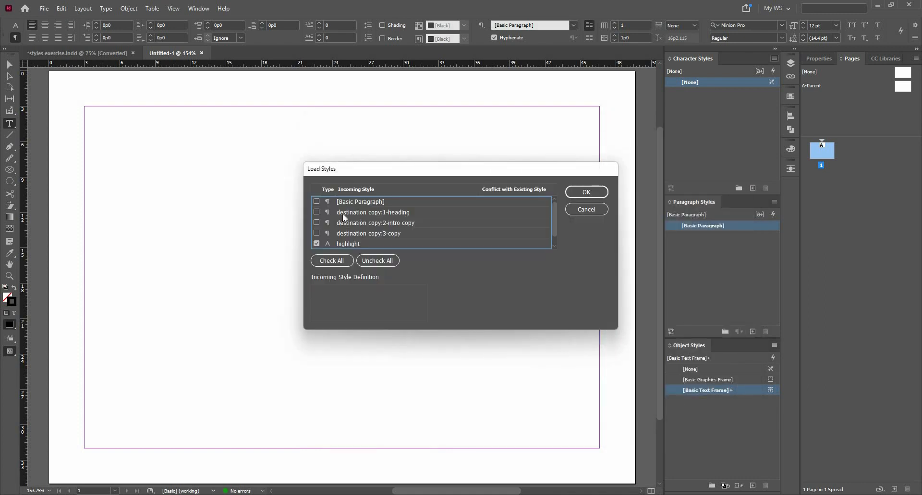
Load the 1-heading, 2-intro copy and 3-copy paragraph styles together with the highlight and drop cap character styles
{"action": "scroll", "coordinate": [328, 232], "scroll_direction": "down", "scroll_amount": 1}
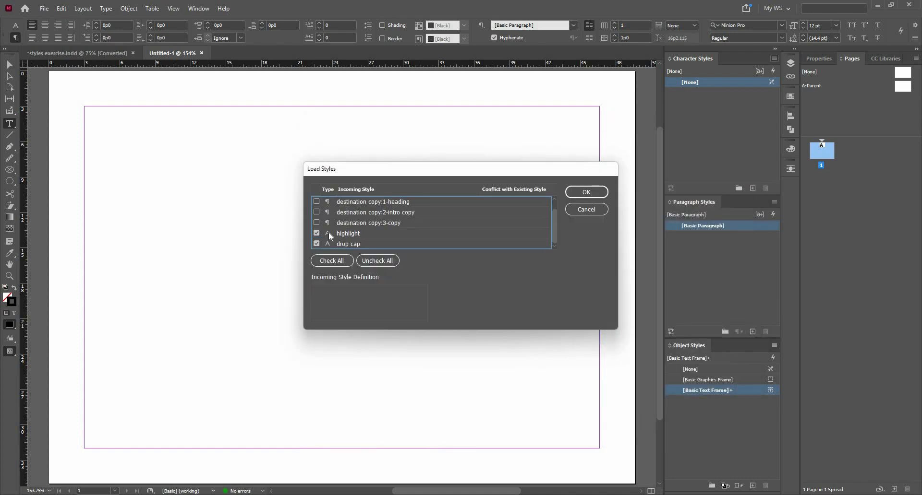
{"action": "scroll", "coordinate": [319, 220], "scroll_direction": "up", "scroll_amount": 1}
{"action": "left_click", "coordinate": [316, 212]}
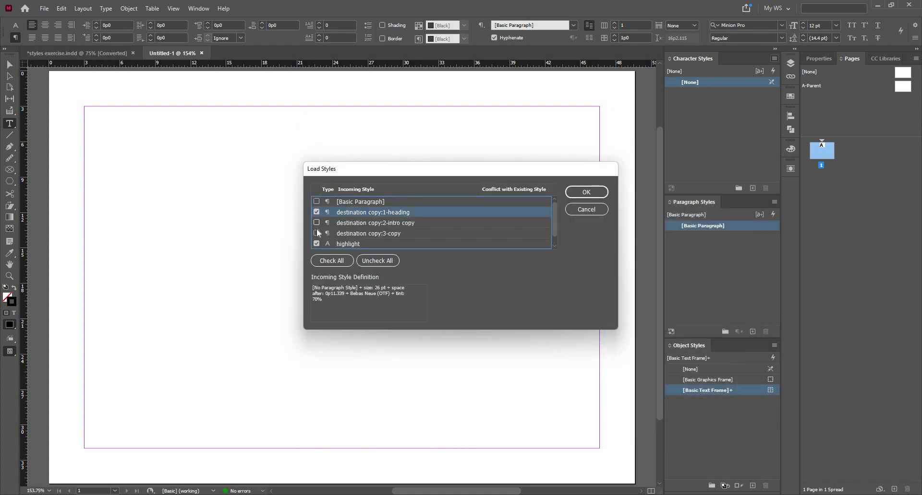
{"action": "left_click", "coordinate": [317, 223]}
{"action": "left_click", "coordinate": [317, 234]}
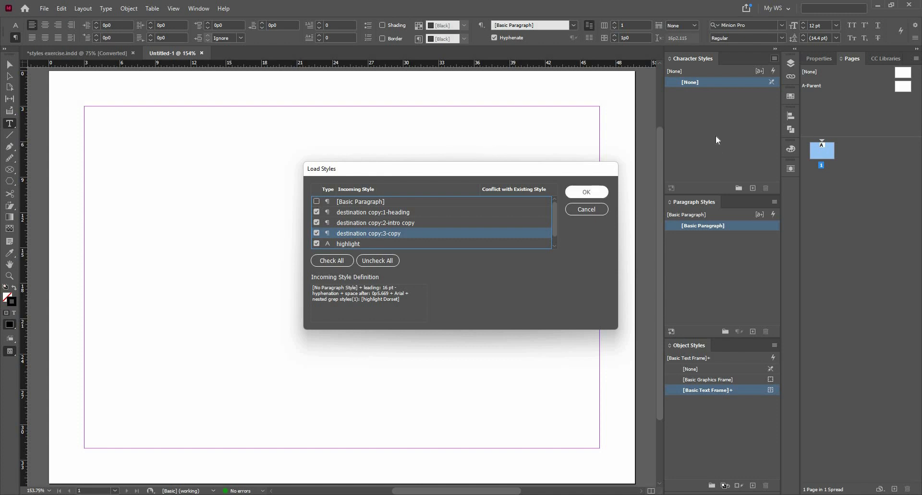
{"action": "key", "text": "Return"}
Move the 3-copy paragraph style below 2-intro copy within the destination copy group
{"action": "left_click", "coordinate": [670, 236]}
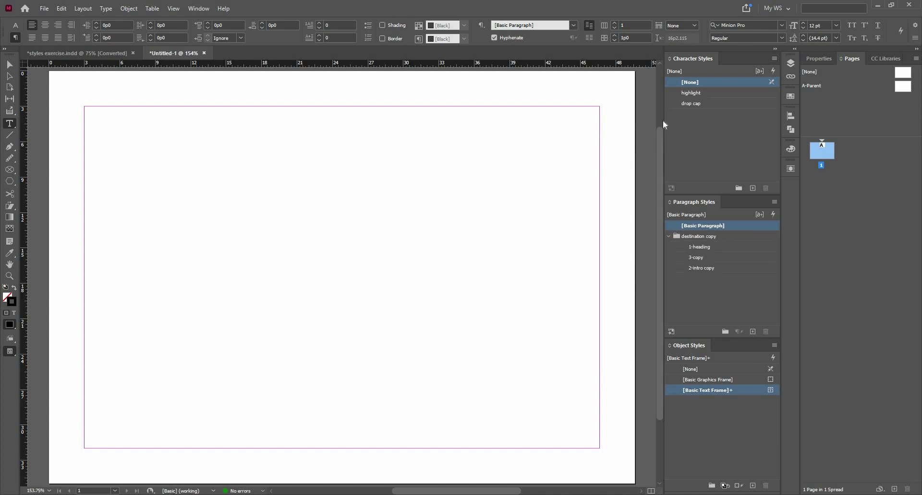
{"action": "left_click", "coordinate": [669, 236]}
{"action": "left_click", "coordinate": [669, 236]}
{"action": "left_click", "coordinate": [703, 257]}
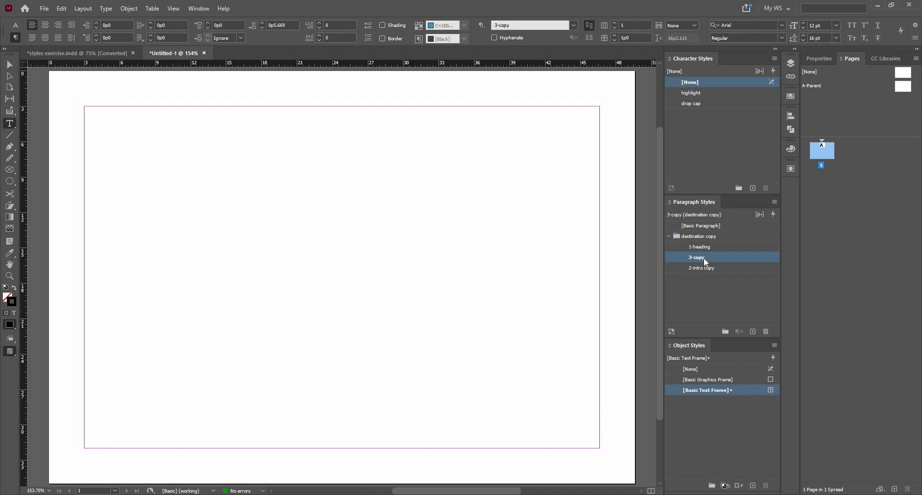
{"action": "left_click_drag", "start_coordinate": [704, 259], "coordinate": [708, 278]}
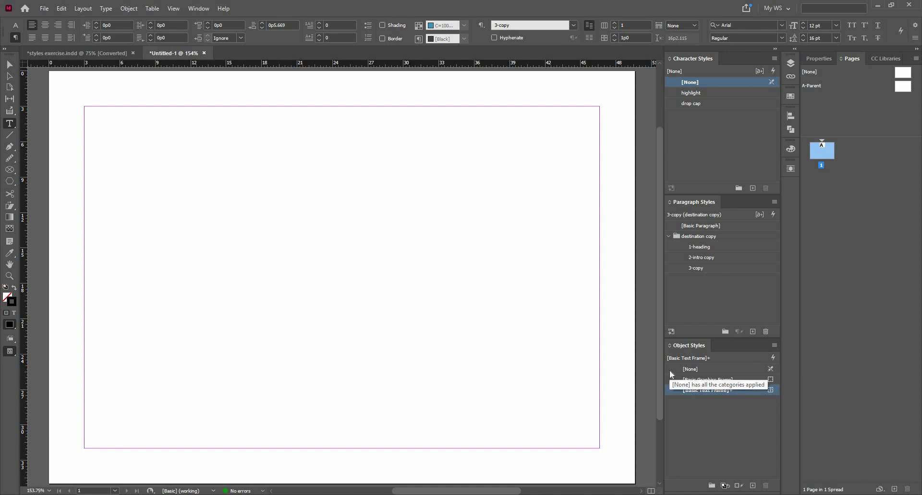
Load the small image, icon and Destination text frame object styles from "styles exercise_final", leaving out both basic frame styles
{"action": "left_click", "coordinate": [774, 346]}
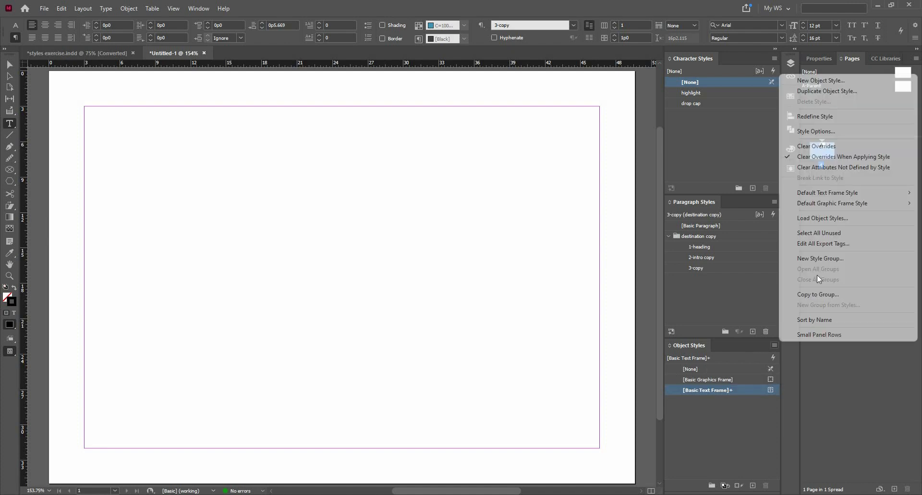
{"action": "left_click", "coordinate": [828, 219]}
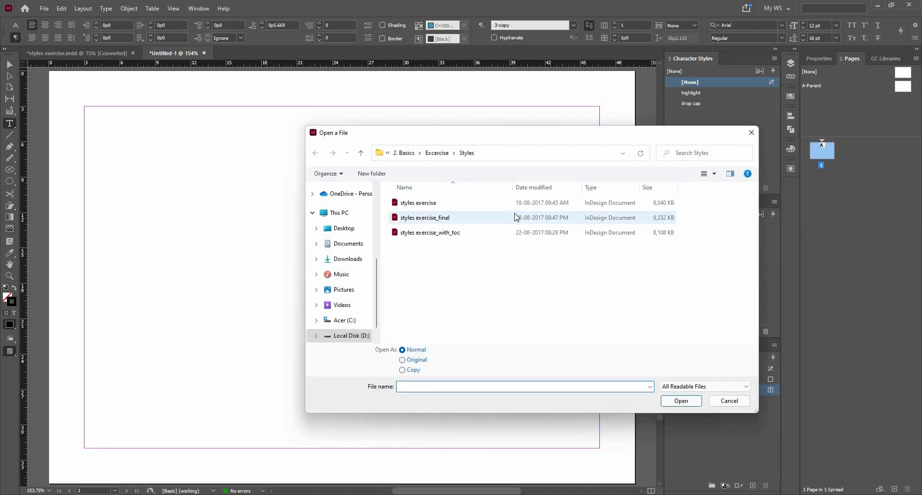
{"action": "left_click", "coordinate": [663, 218]}
{"action": "left_click", "coordinate": [681, 401]}
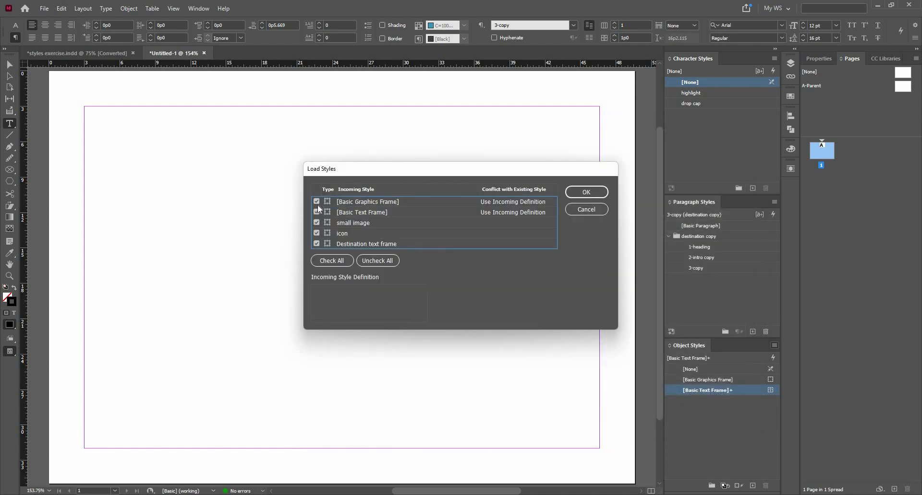
{"action": "left_click", "coordinate": [317, 202]}
{"action": "left_click", "coordinate": [317, 212]}
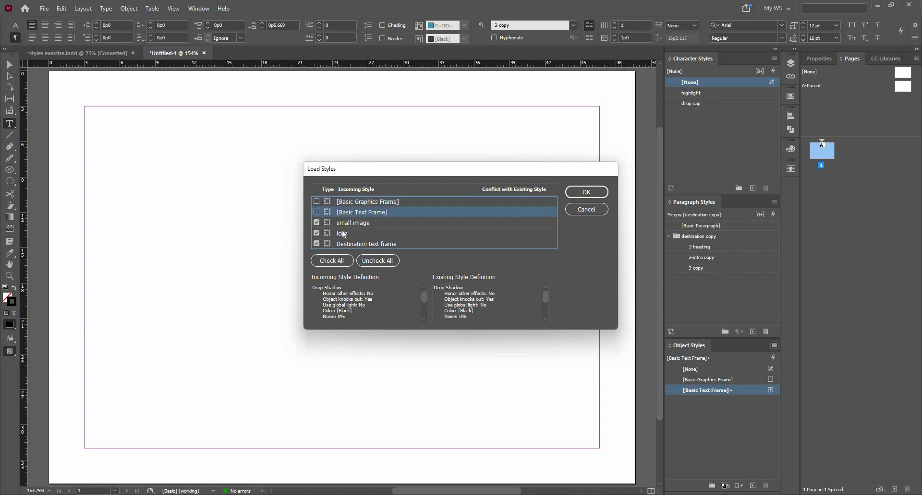
{"action": "left_click", "coordinate": [587, 192]}
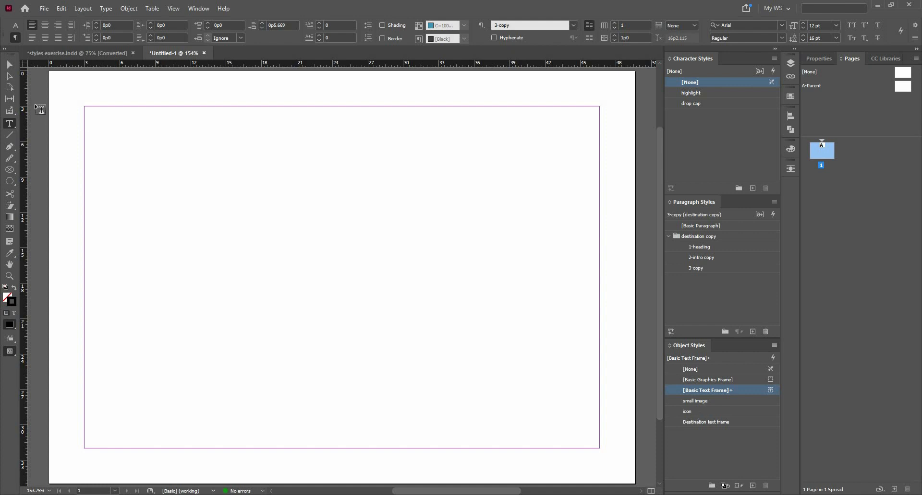
Draw a text frame about 21p1 wide and 27p9 high inside the page margins and fill it with placeholder text
{"action": "left_click_drag", "start_coordinate": [192, 171], "coordinate": [147, 113]}
{"action": "left_click_drag", "start_coordinate": [393, 429], "coordinate": [395, 440]}
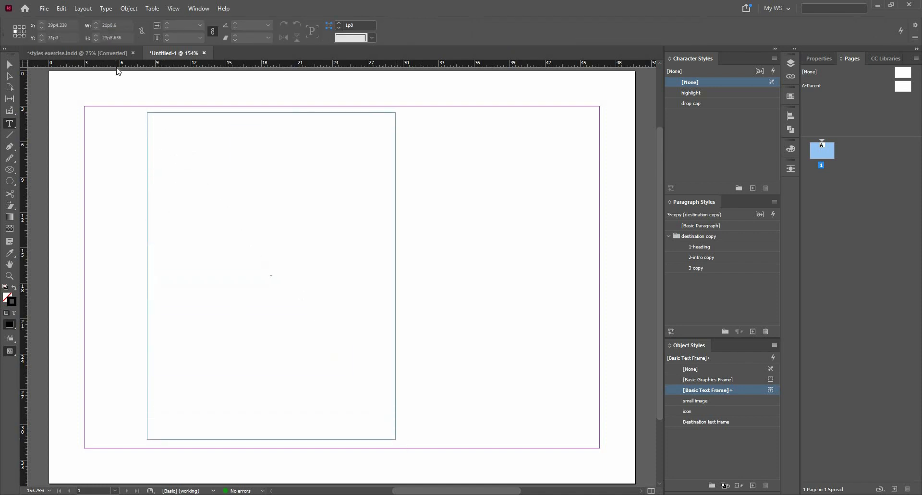
{"action": "left_click", "coordinate": [106, 9]}
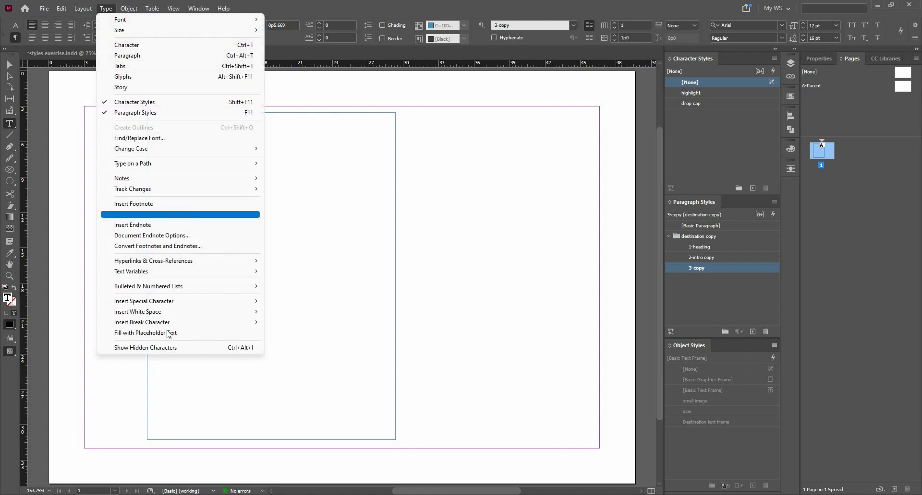
{"action": "left_click", "coordinate": [169, 333]}
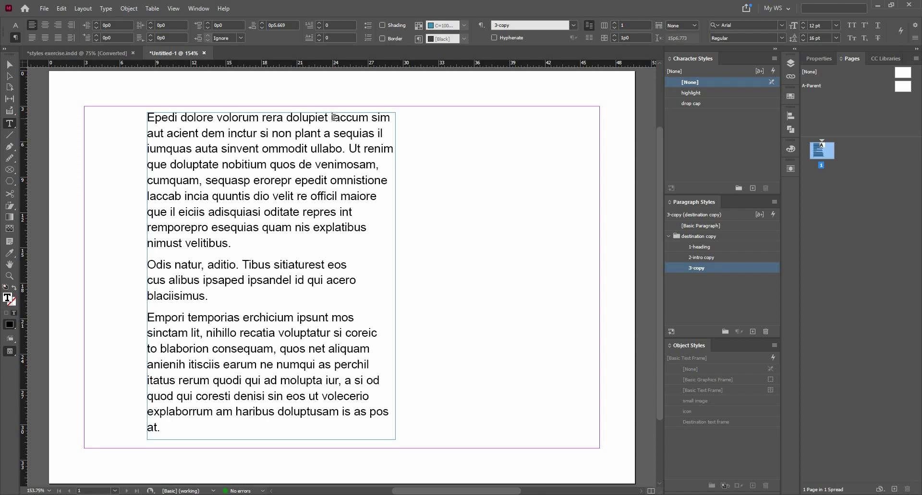
Split the first paragraph after "dolupiet" so its opening words form a separate heading line
{"action": "key", "text": "Return"}
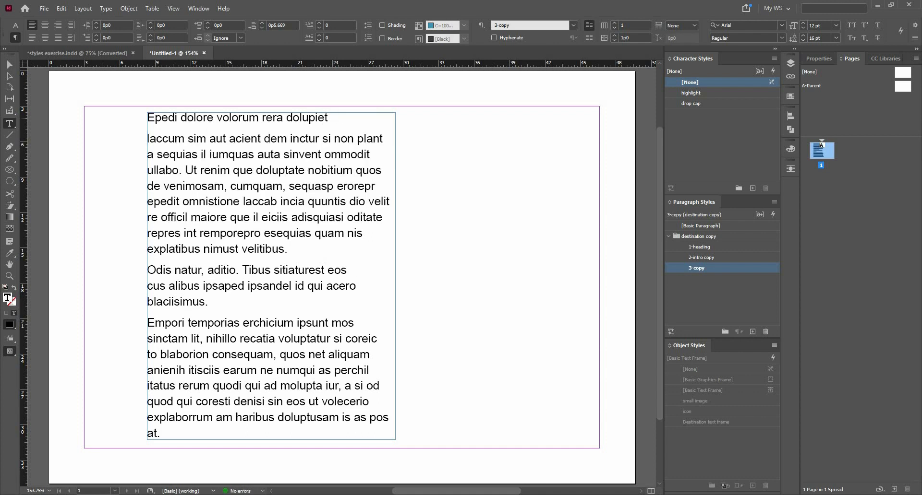
{"action": "key", "text": "BackSpace"}
{"action": "key", "text": "Return"}
{"action": "left_click", "coordinate": [10, 64]}
{"action": "left_click", "coordinate": [304, 269]}
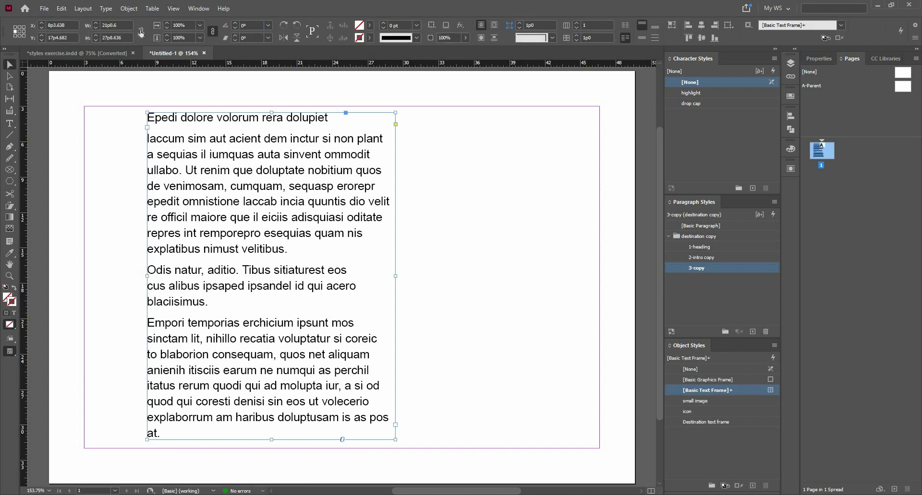
{"action": "left_click", "coordinate": [116, 25]}
Set all text in the frame to 10 pt and fill the remaining space with placeholder text
{"action": "double_click", "coordinate": [248, 163]}
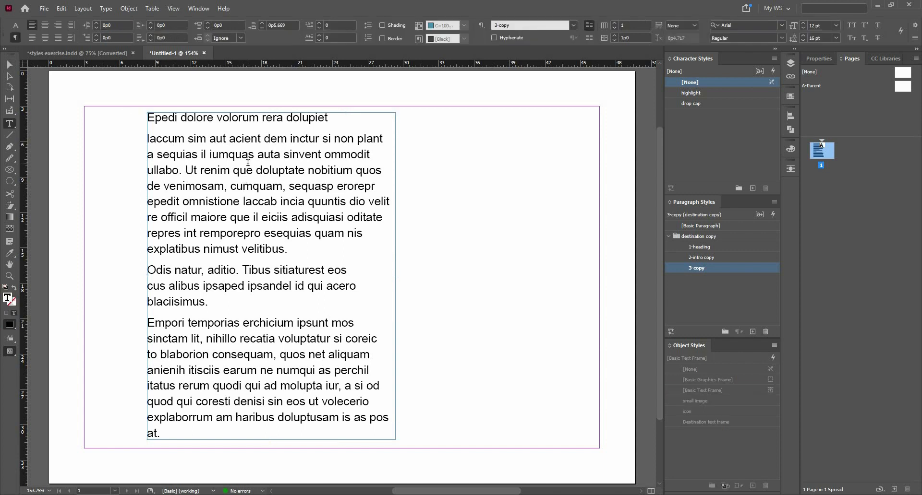
{"action": "triple_click", "coordinate": [247, 163]}
{"action": "key", "text": "ctrl+a"}
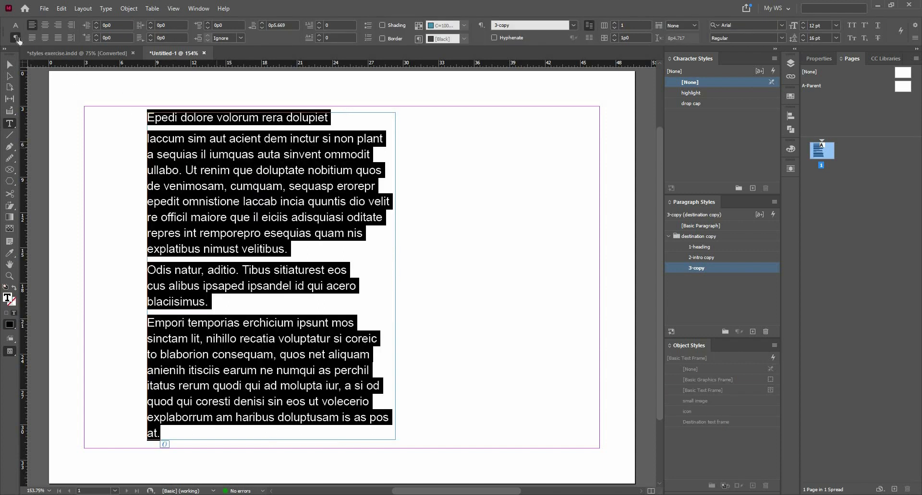
{"action": "left_click", "coordinate": [15, 25]}
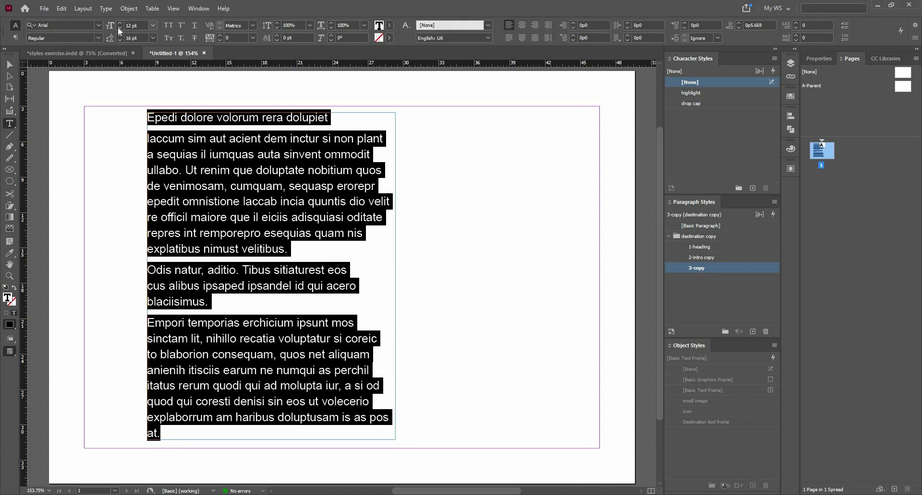
{"action": "left_click", "coordinate": [119, 28]}
{"action": "left_click", "coordinate": [119, 27]}
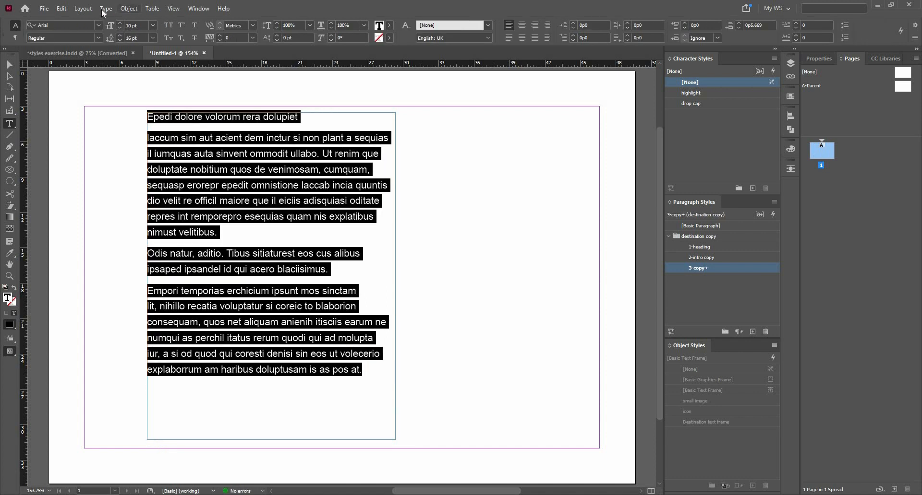
{"action": "left_click", "coordinate": [103, 10]}
{"action": "left_click", "coordinate": [144, 381]}
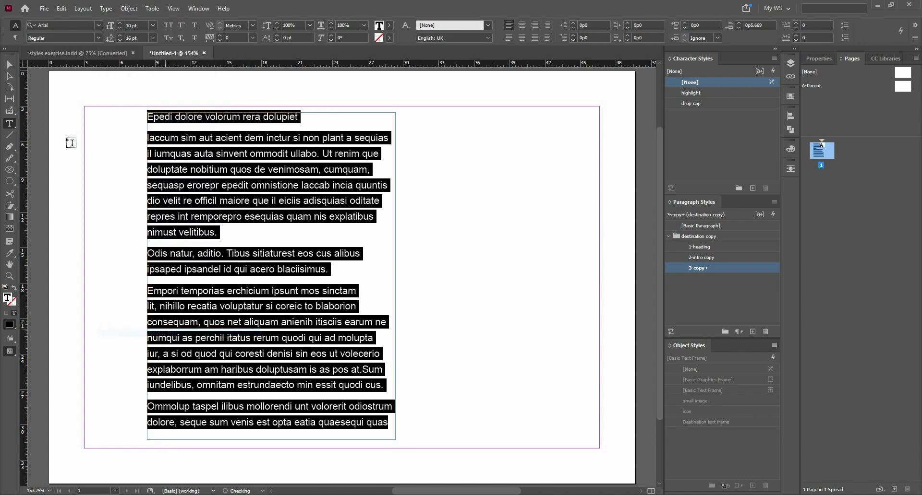
{"action": "key", "text": "Escape"}
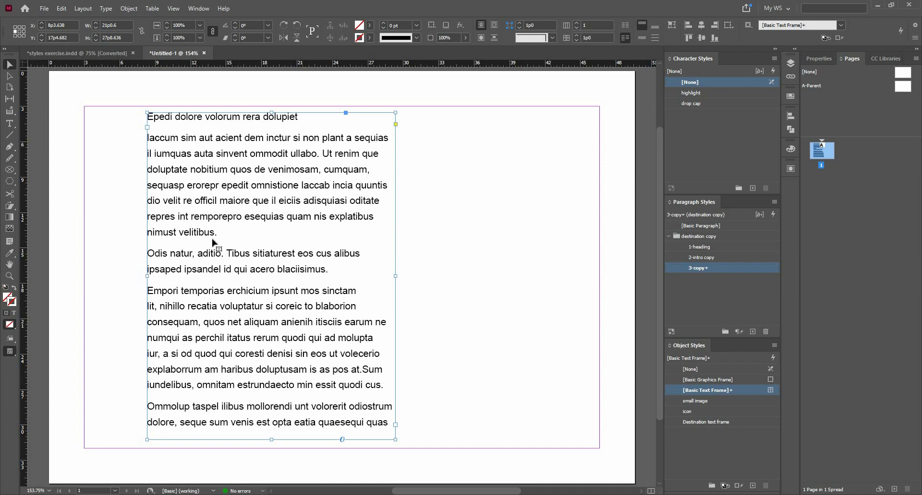
Insert a paragraph break after "denisi sin" and delete the last placeholder paragraph starting with "Ommolup"
{"action": "double_click", "coordinate": [303, 348]}
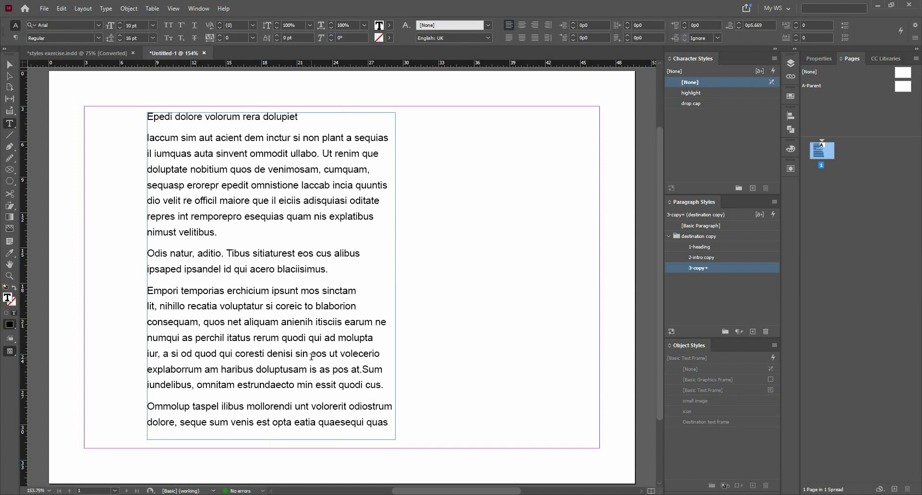
{"action": "left_click", "coordinate": [310, 355]}
{"action": "key", "text": "Return"}
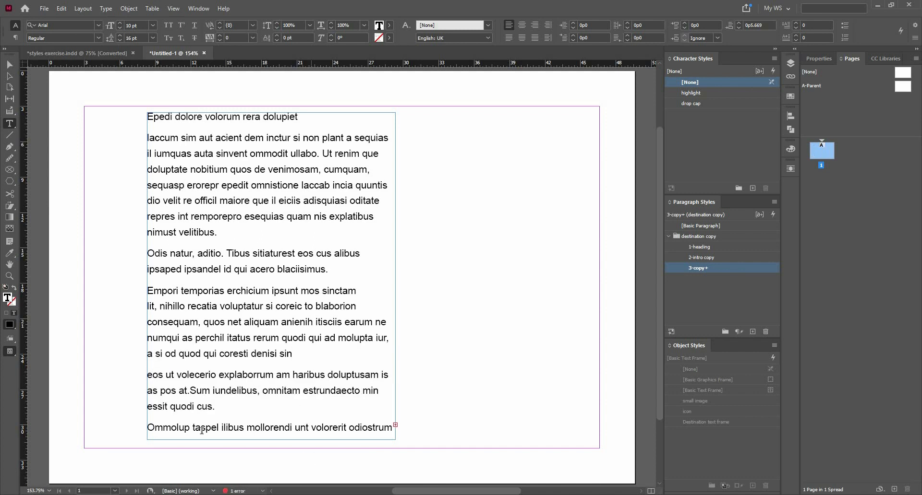
{"action": "left_click_drag", "start_coordinate": [149, 428], "coordinate": [412, 434]}
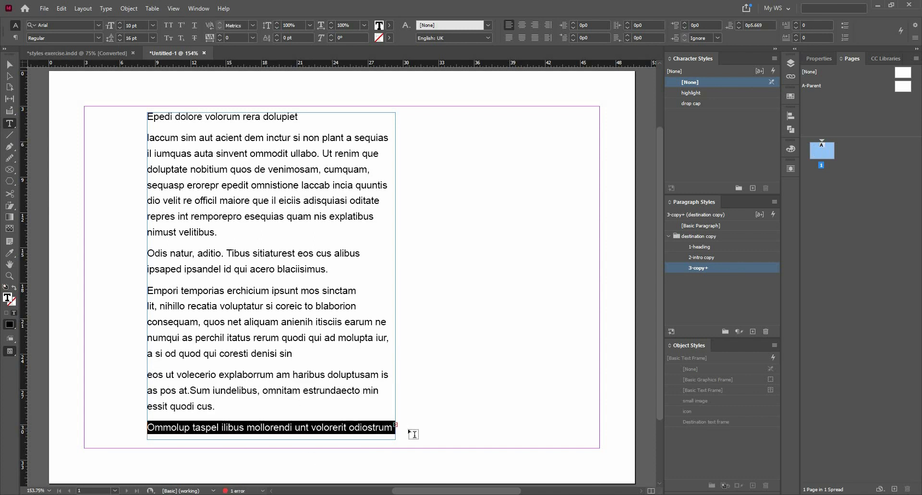
{"action": "key", "text": "BackSpace"}
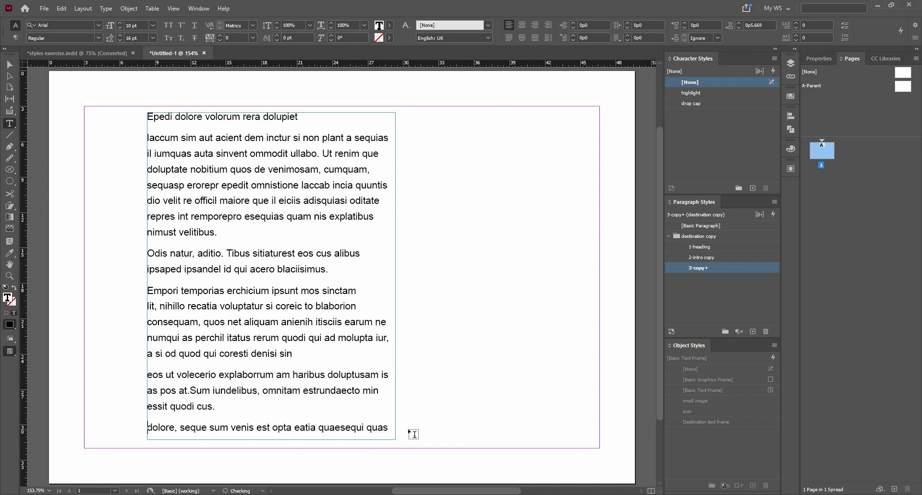
{"action": "triple_click", "coordinate": [285, 428]}
{"action": "key", "text": "BackSpace"}
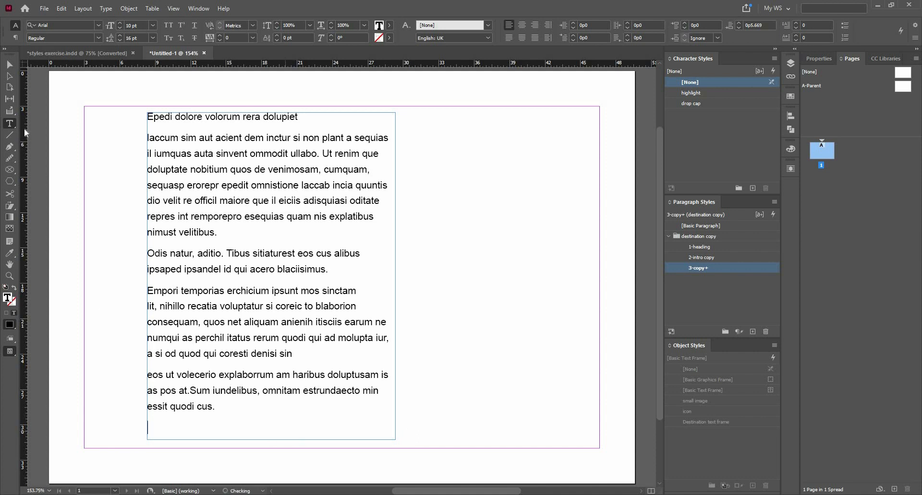
Apply the Destination text frame object style to the text frame and deselect it
{"action": "left_click", "coordinate": [13, 67]}
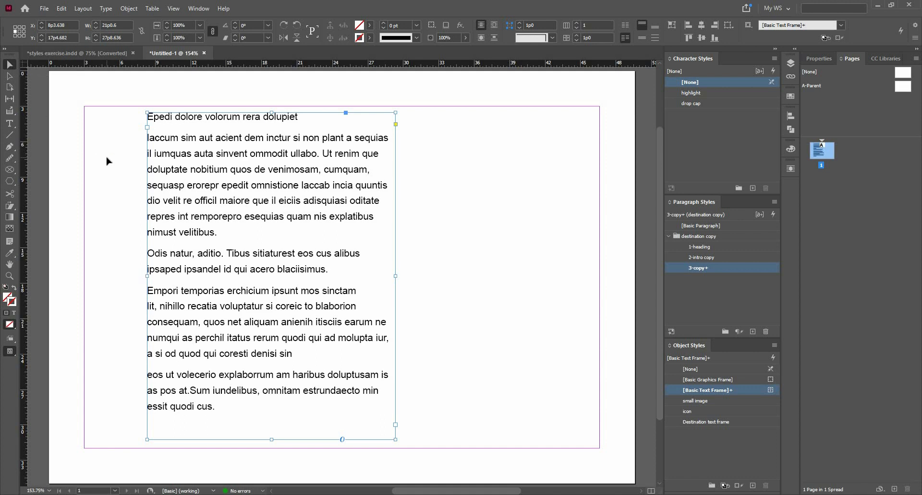
{"action": "left_click", "coordinate": [731, 420]}
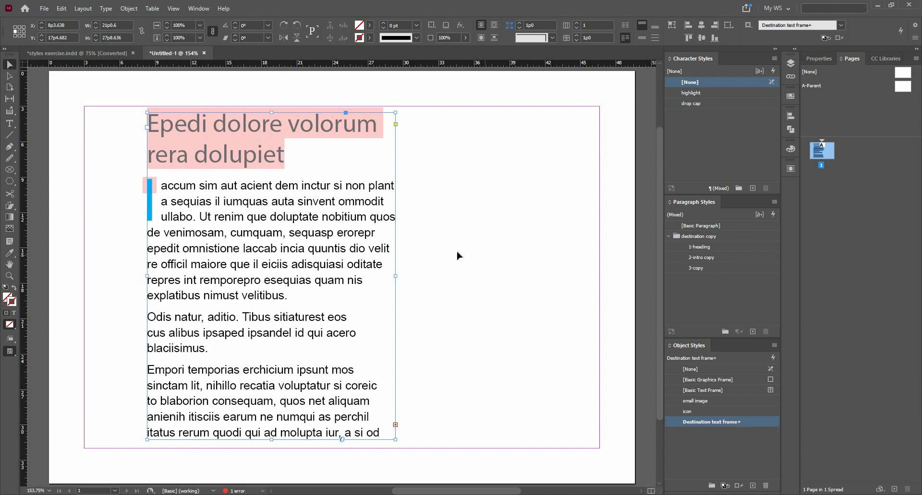
{"action": "key", "text": "ctrl+shift+a"}
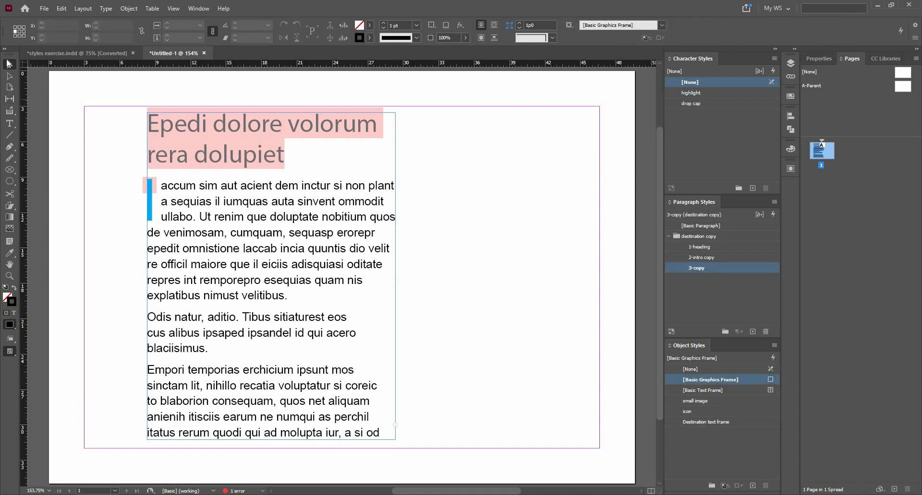
Change the two-line heading's font to Bebas Neue (OTF) Bold and widen the text frame slightly
{"action": "left_click", "coordinate": [9, 124]}
{"action": "left_click", "coordinate": [276, 155]}
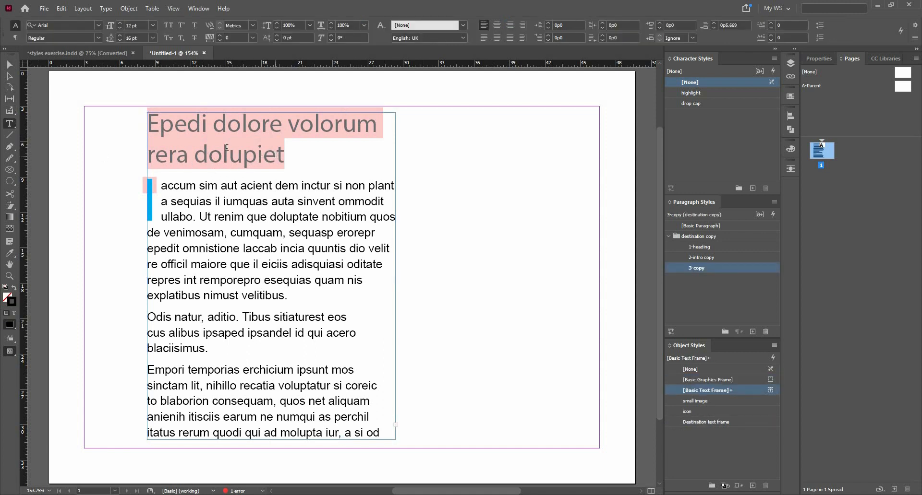
{"action": "left_click_drag", "start_coordinate": [277, 155], "coordinate": [146, 124]}
{"action": "left_click", "coordinate": [75, 26]}
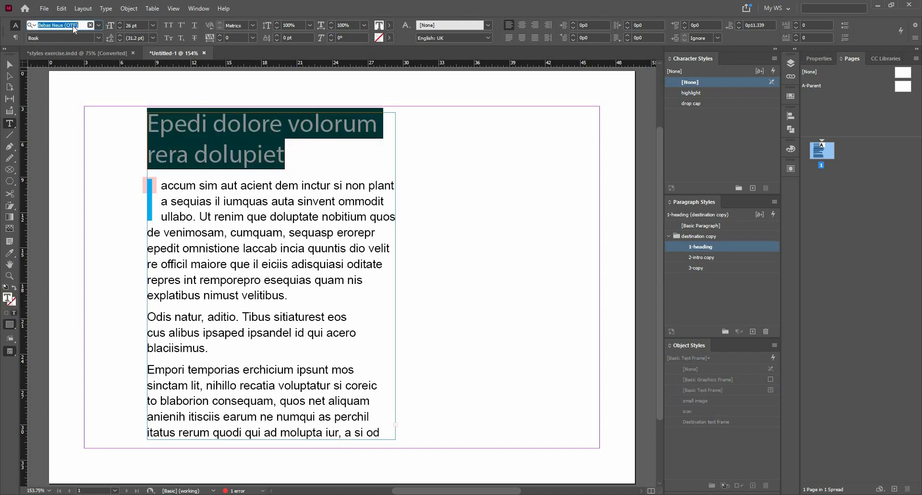
{"action": "type", "text": "b"}
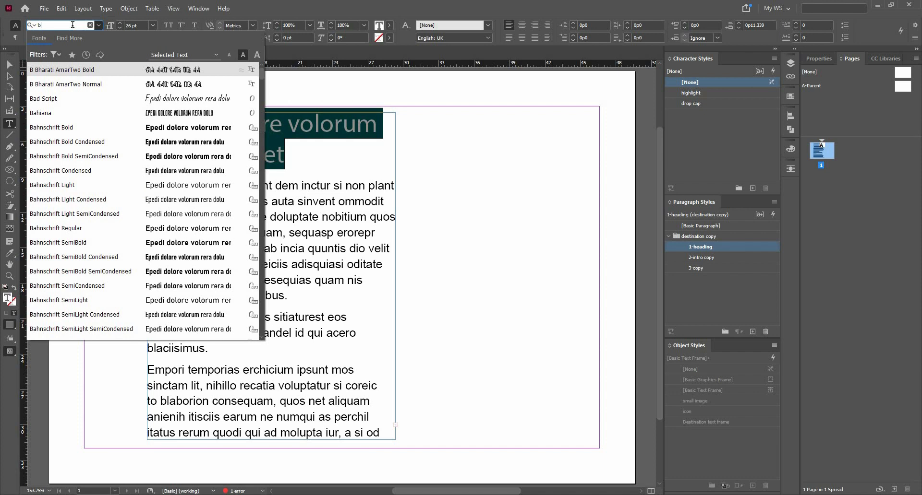
{"action": "type", "text": "eb"}
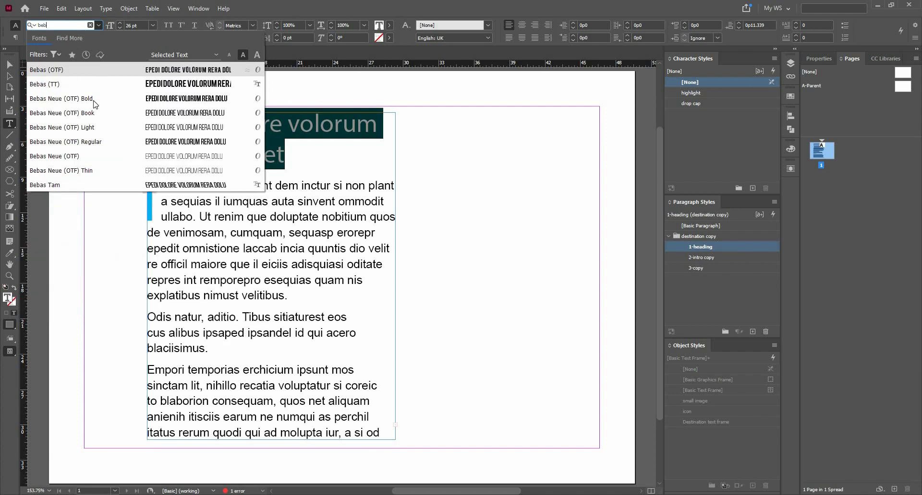
{"action": "left_click", "coordinate": [95, 104]}
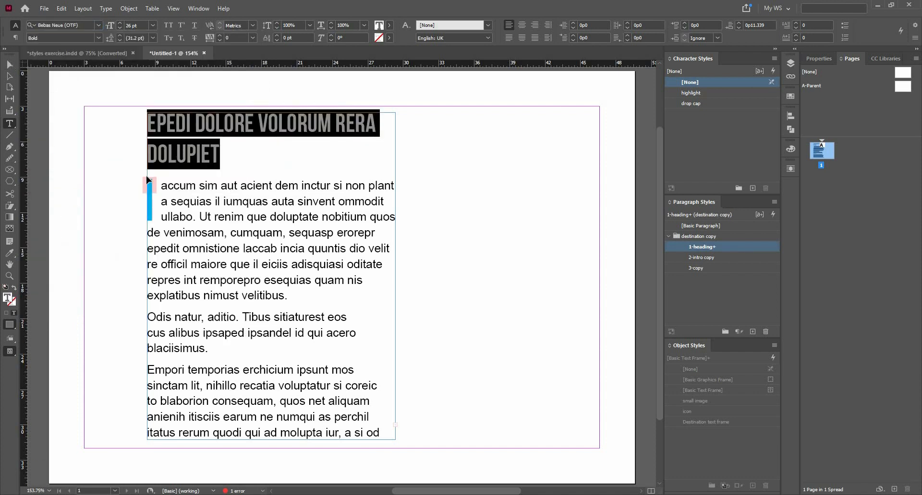
{"action": "key", "text": "Escape"}
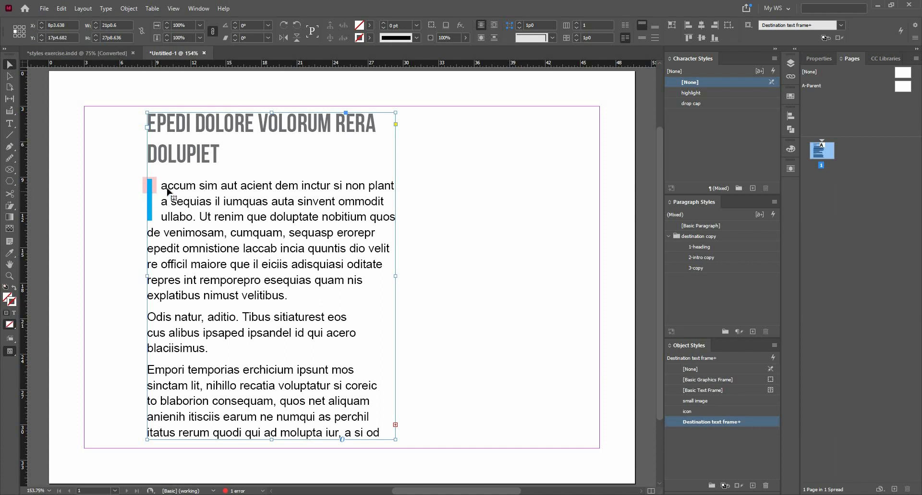
{"action": "mouse_move", "coordinate": [395, 276]}
{"action": "left_mouse_down"}
{"action": "mouse_move", "coordinate": [441, 276]}
{"action": "mouse_move", "coordinate": [373, 271]}
{"action": "mouse_move", "coordinate": [376, 264]}
{"action": "mouse_move", "coordinate": [399, 274]}
{"action": "left_mouse_up"}
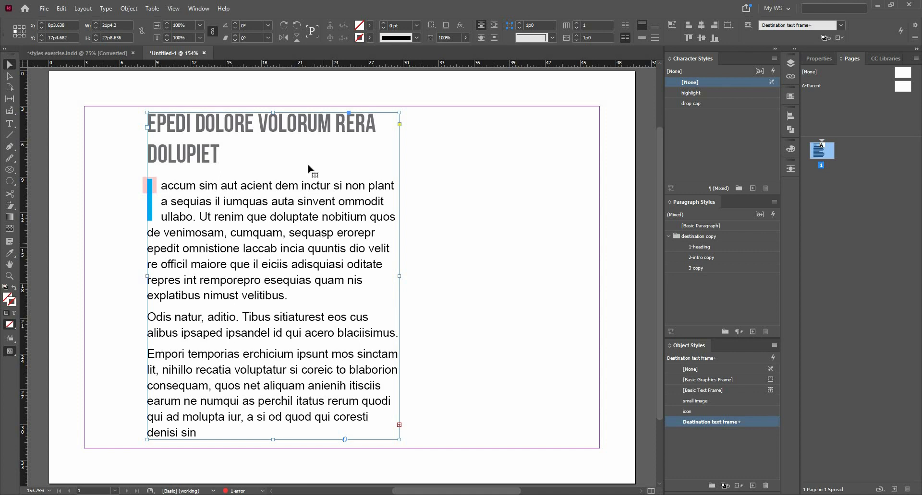
Close the untitled document without saving its changes
{"action": "left_click", "coordinate": [204, 54]}
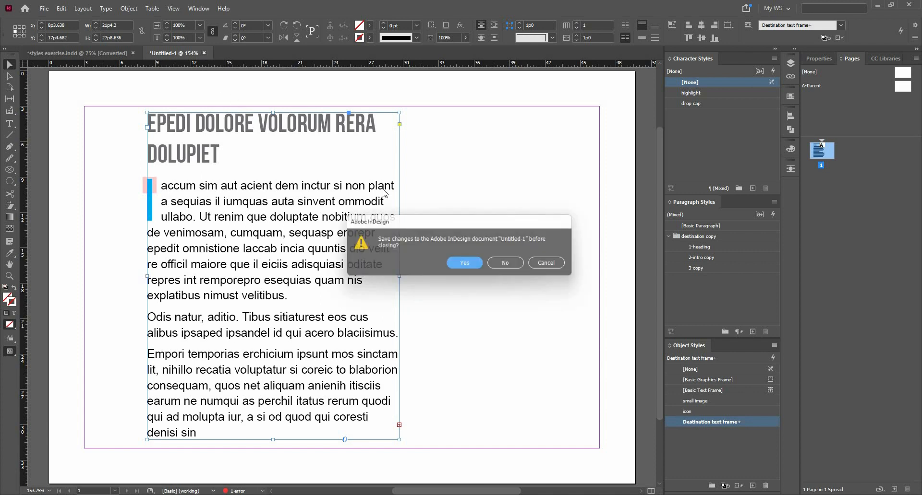
{"action": "left_click", "coordinate": [495, 264]}
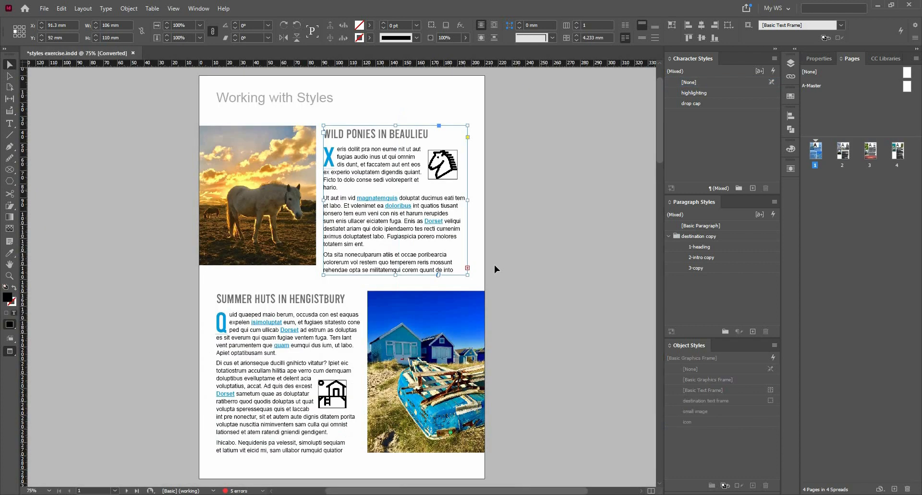